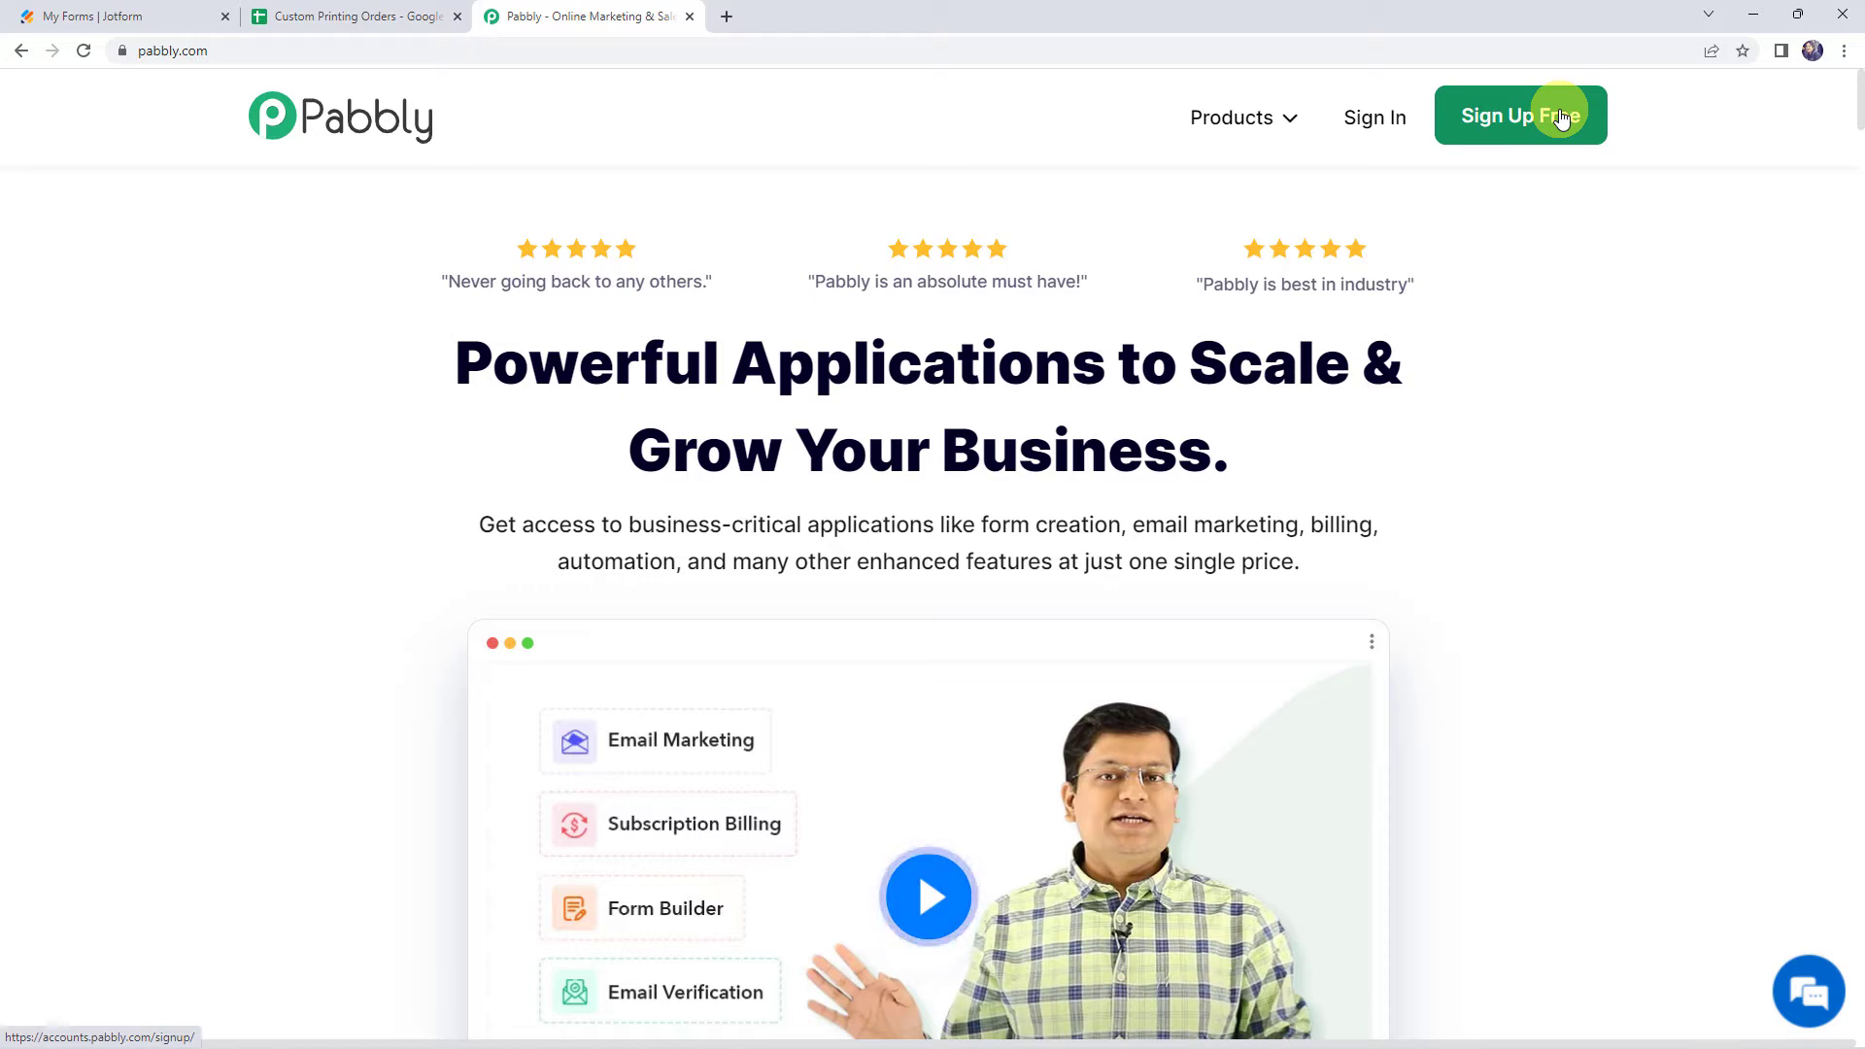
Sign in to Pabbly and open the Pabbly Connect dashboard from the apps page
left_click(1385, 122)
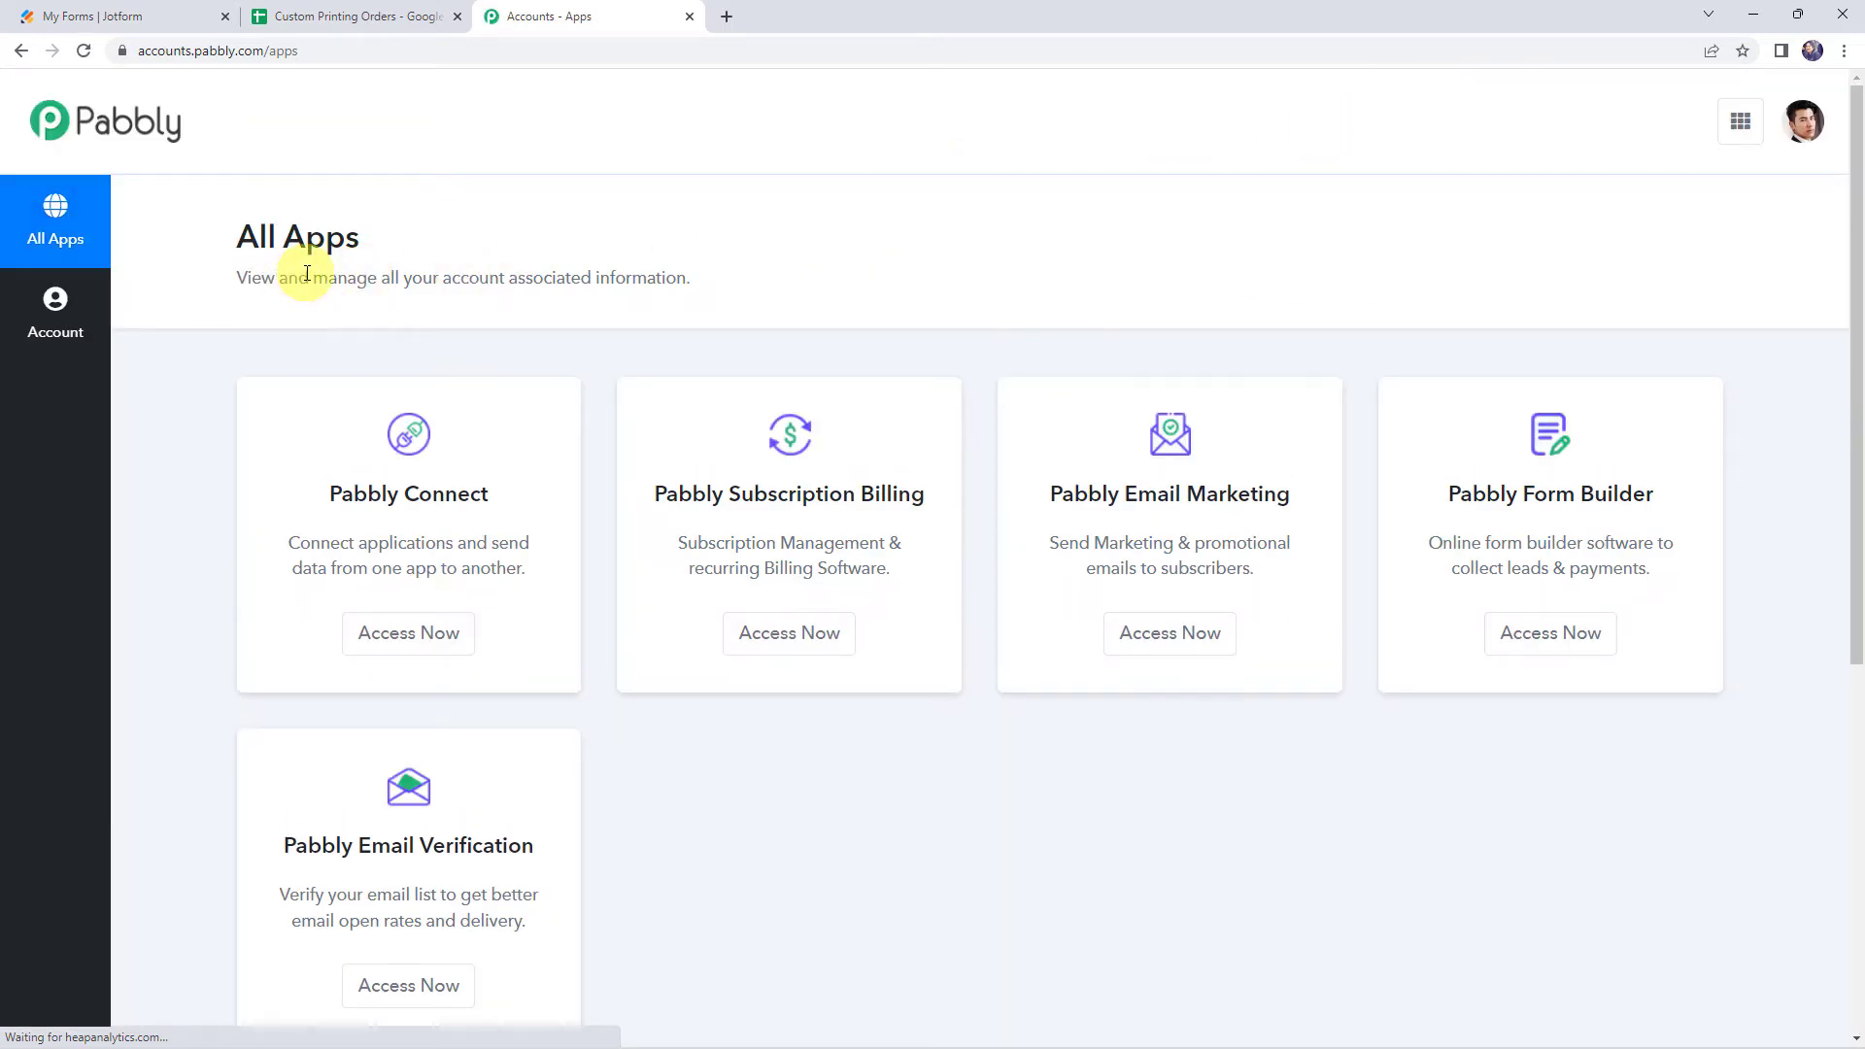
left_click(405, 630)
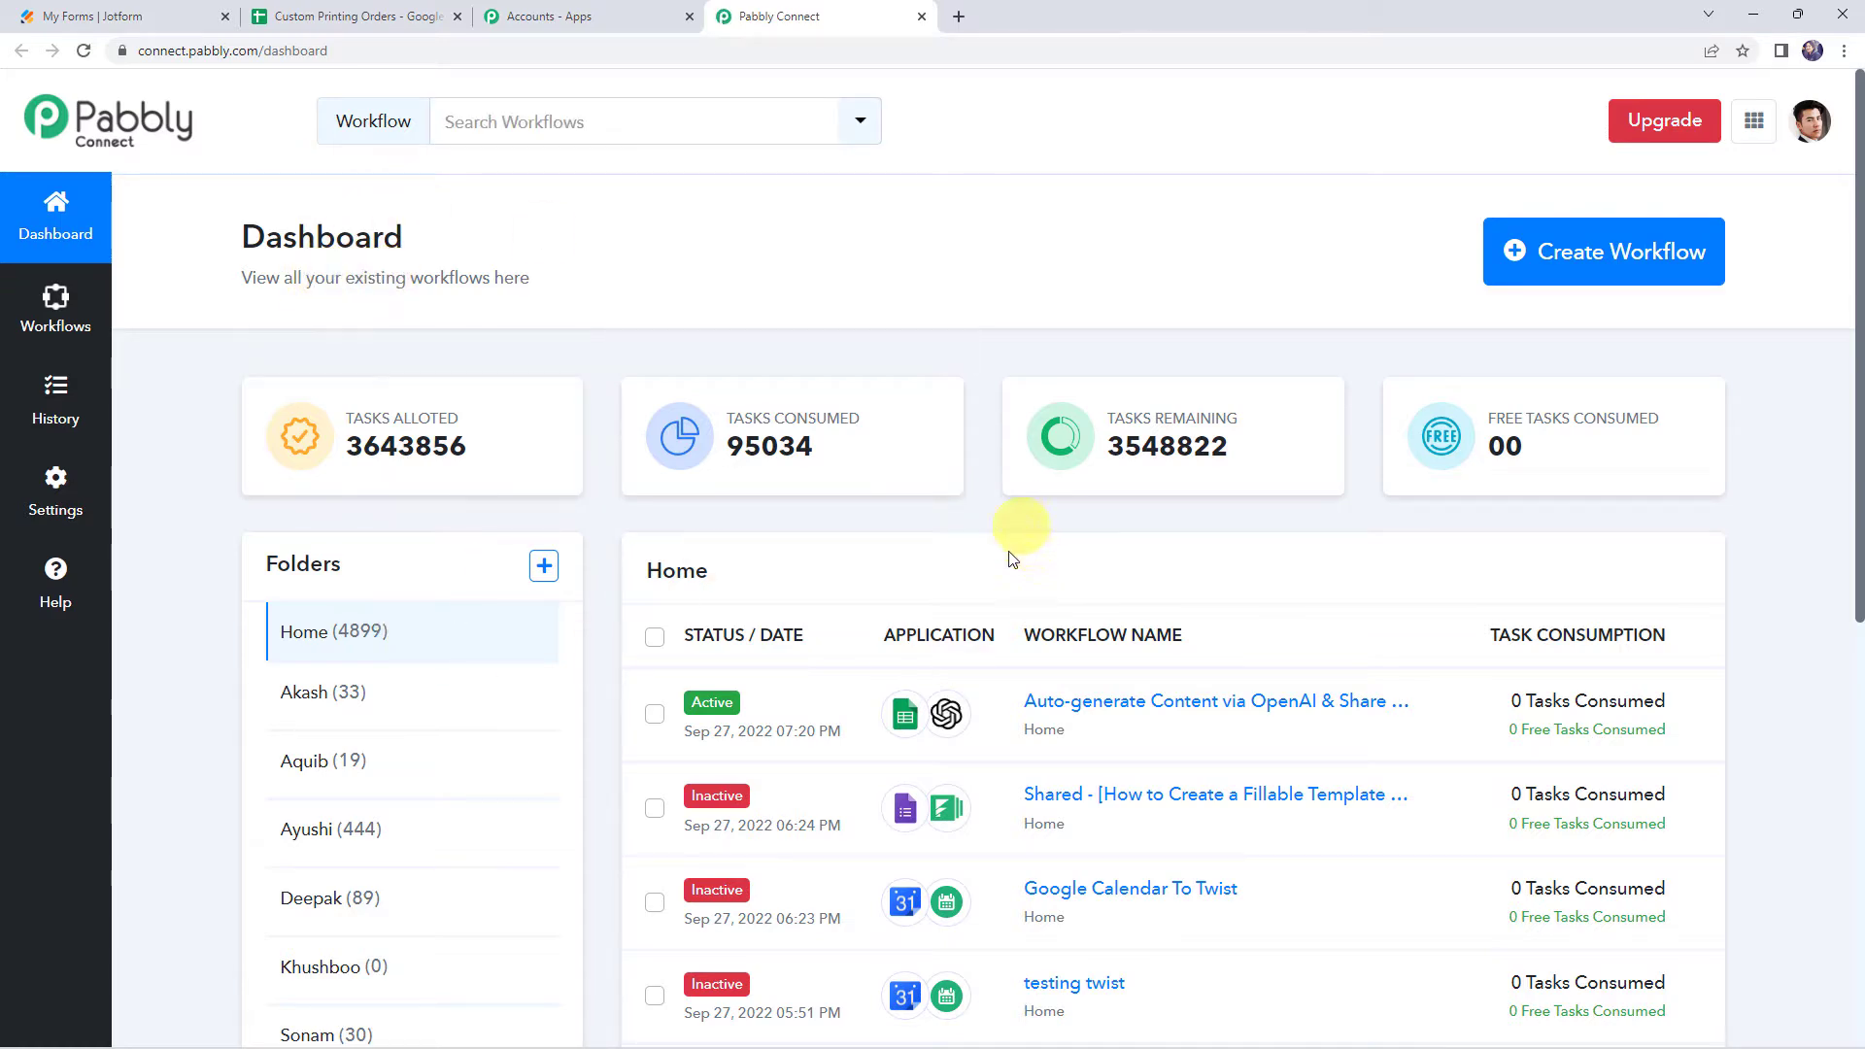
scroll(1005, 583, "down", 6)
scroll(1006, 583, "up", 6)
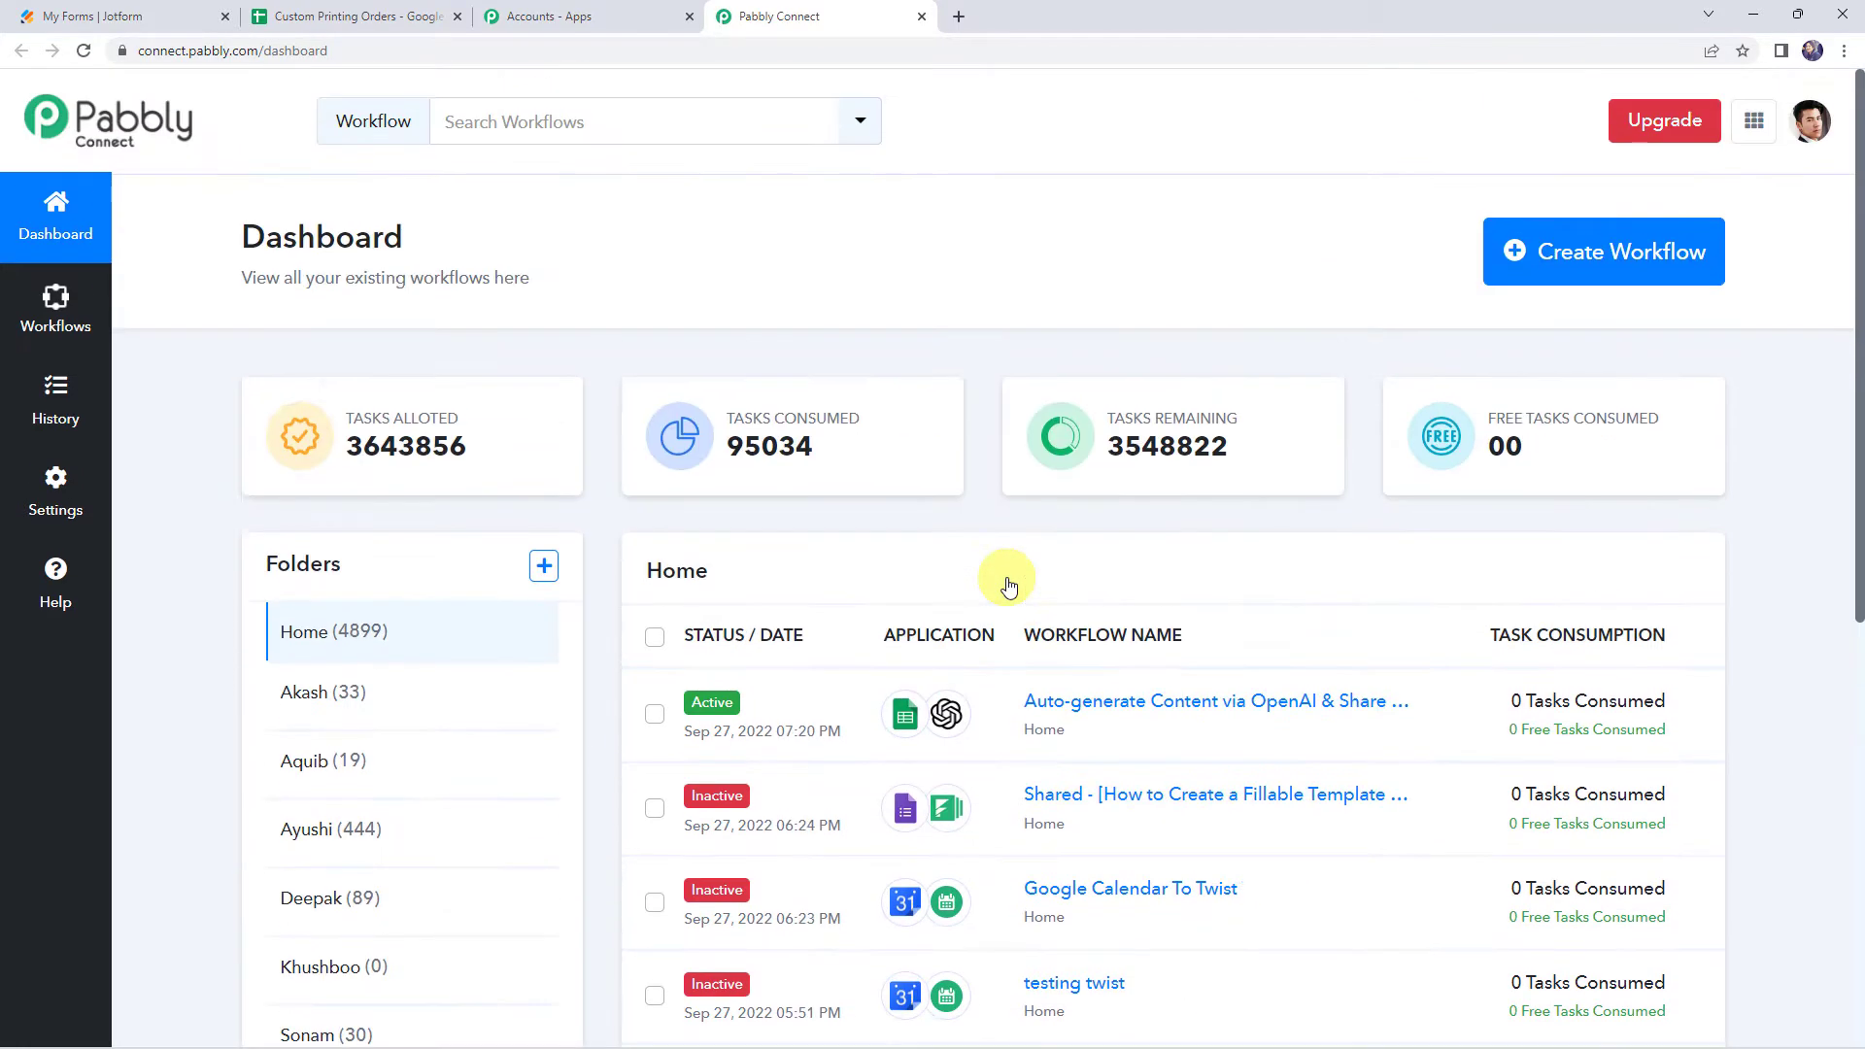
Create a new workflow named "Jotform to Google Sheets Integration"
left_click(1597, 255)
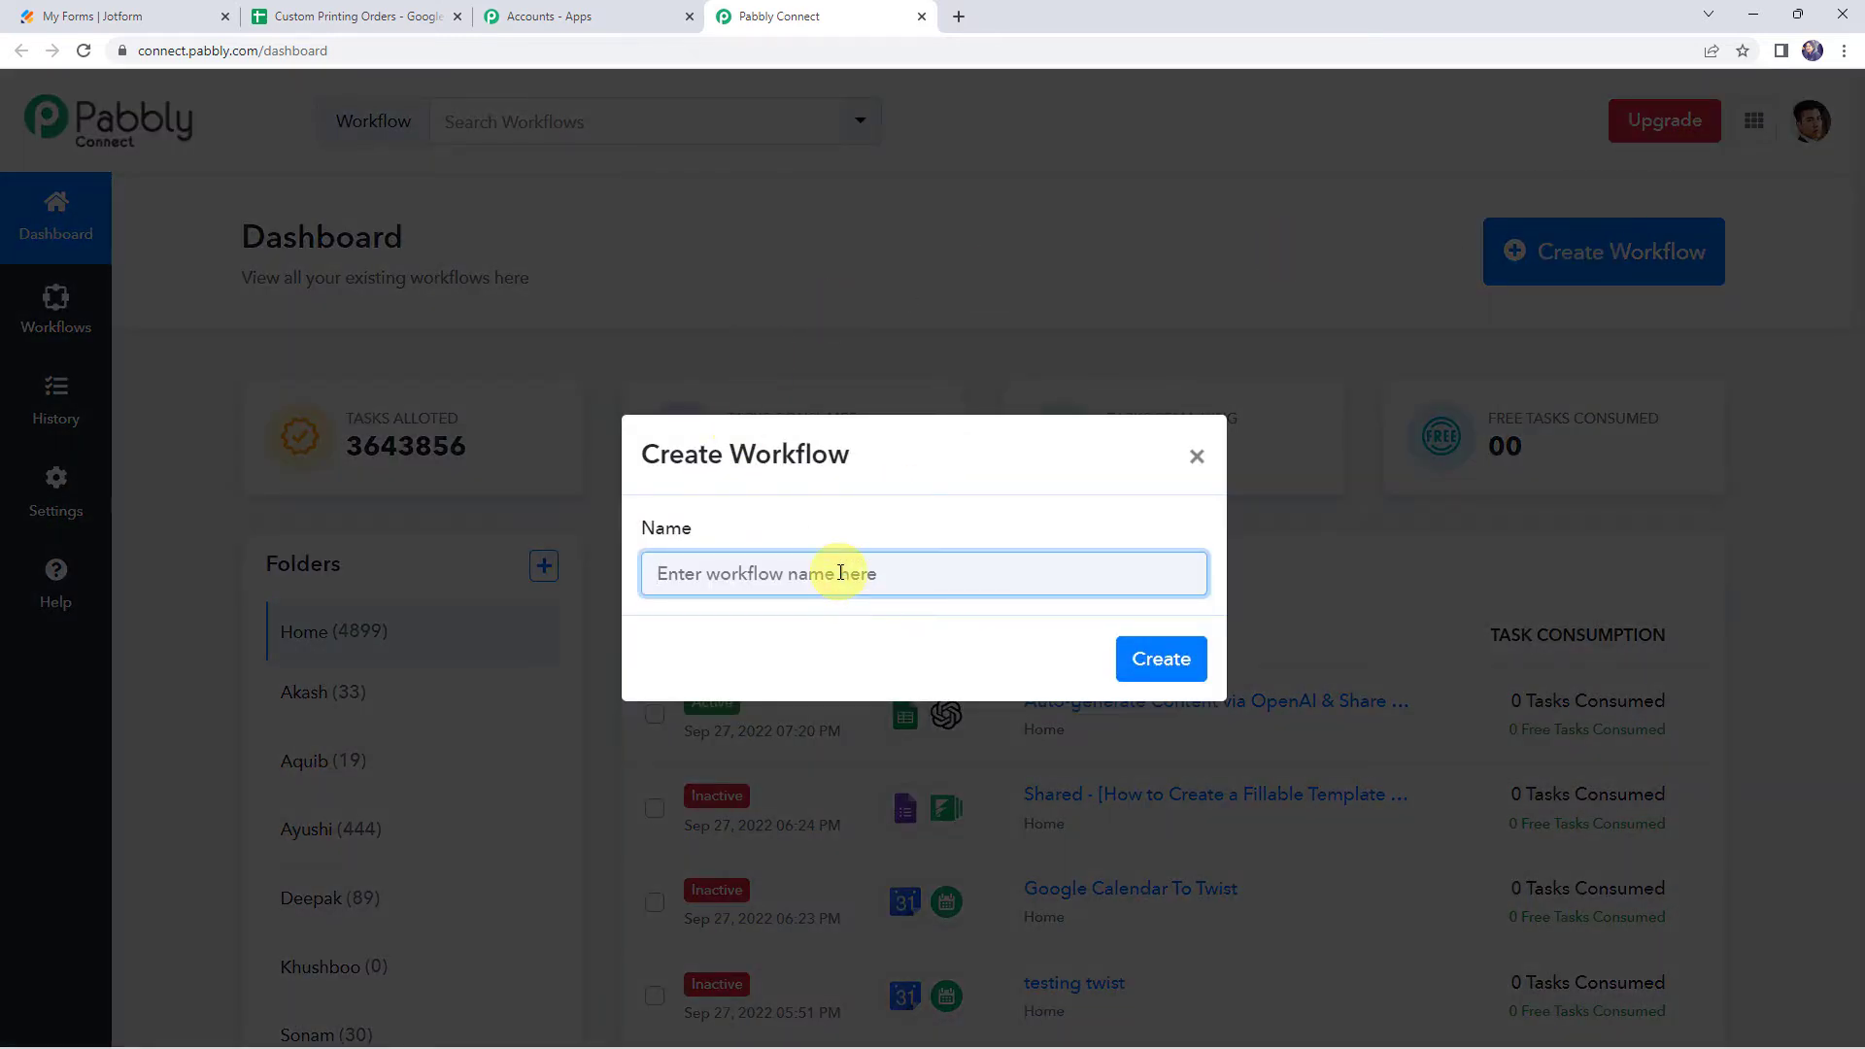
type("Jotform to Google Sheets Integration")
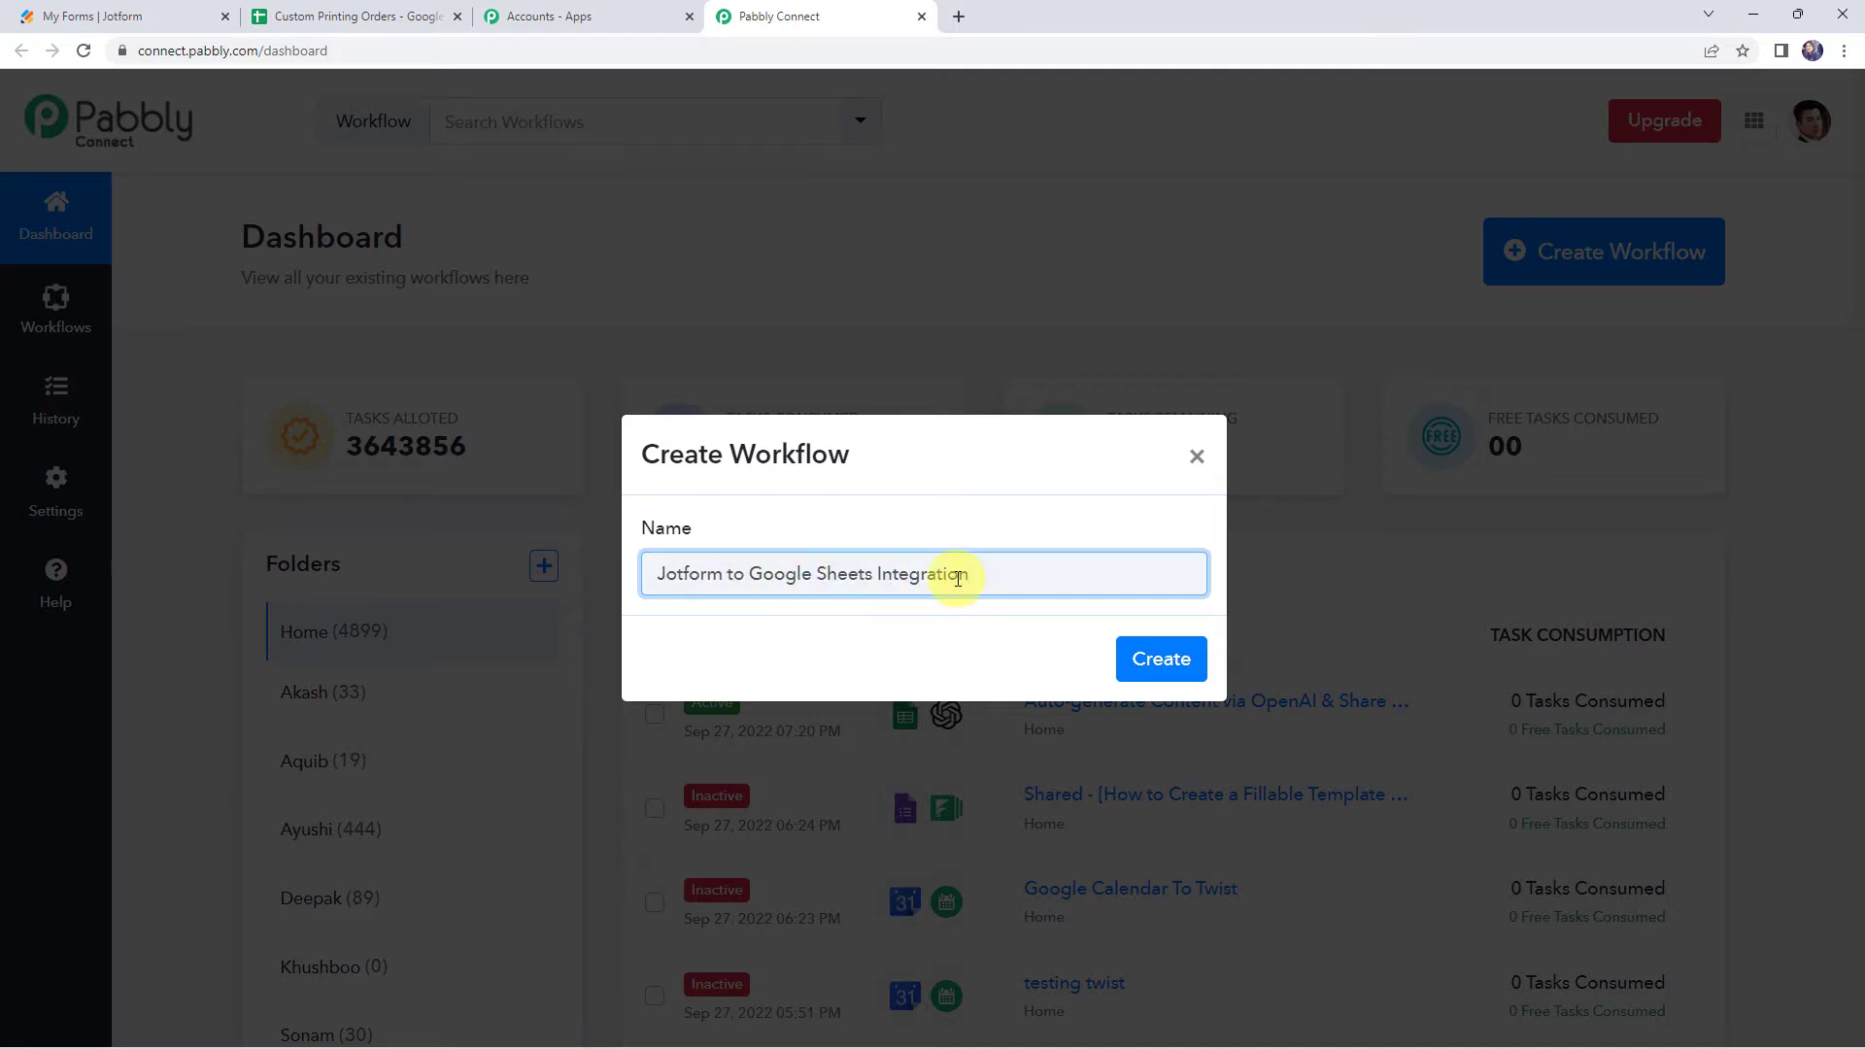
left_click(1149, 666)
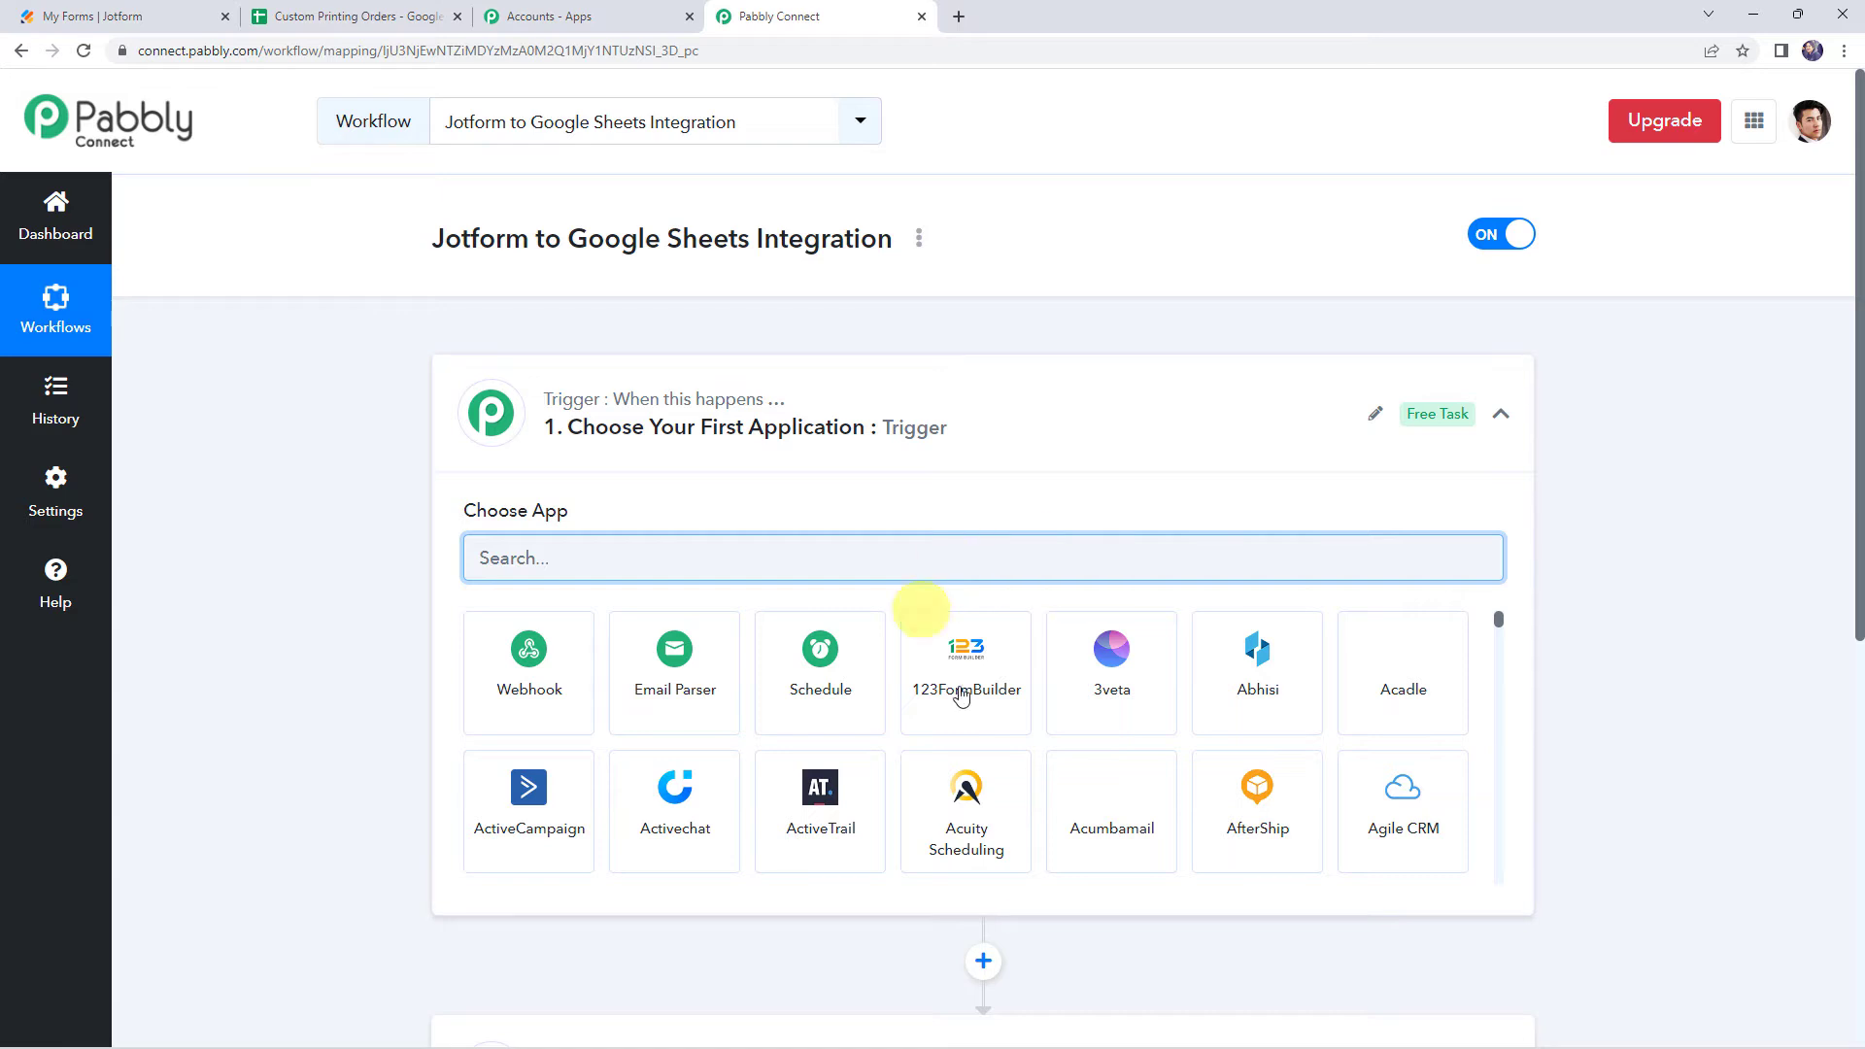
Expand the trigger step and choose JotForm as the trigger application
left_click(949, 434)
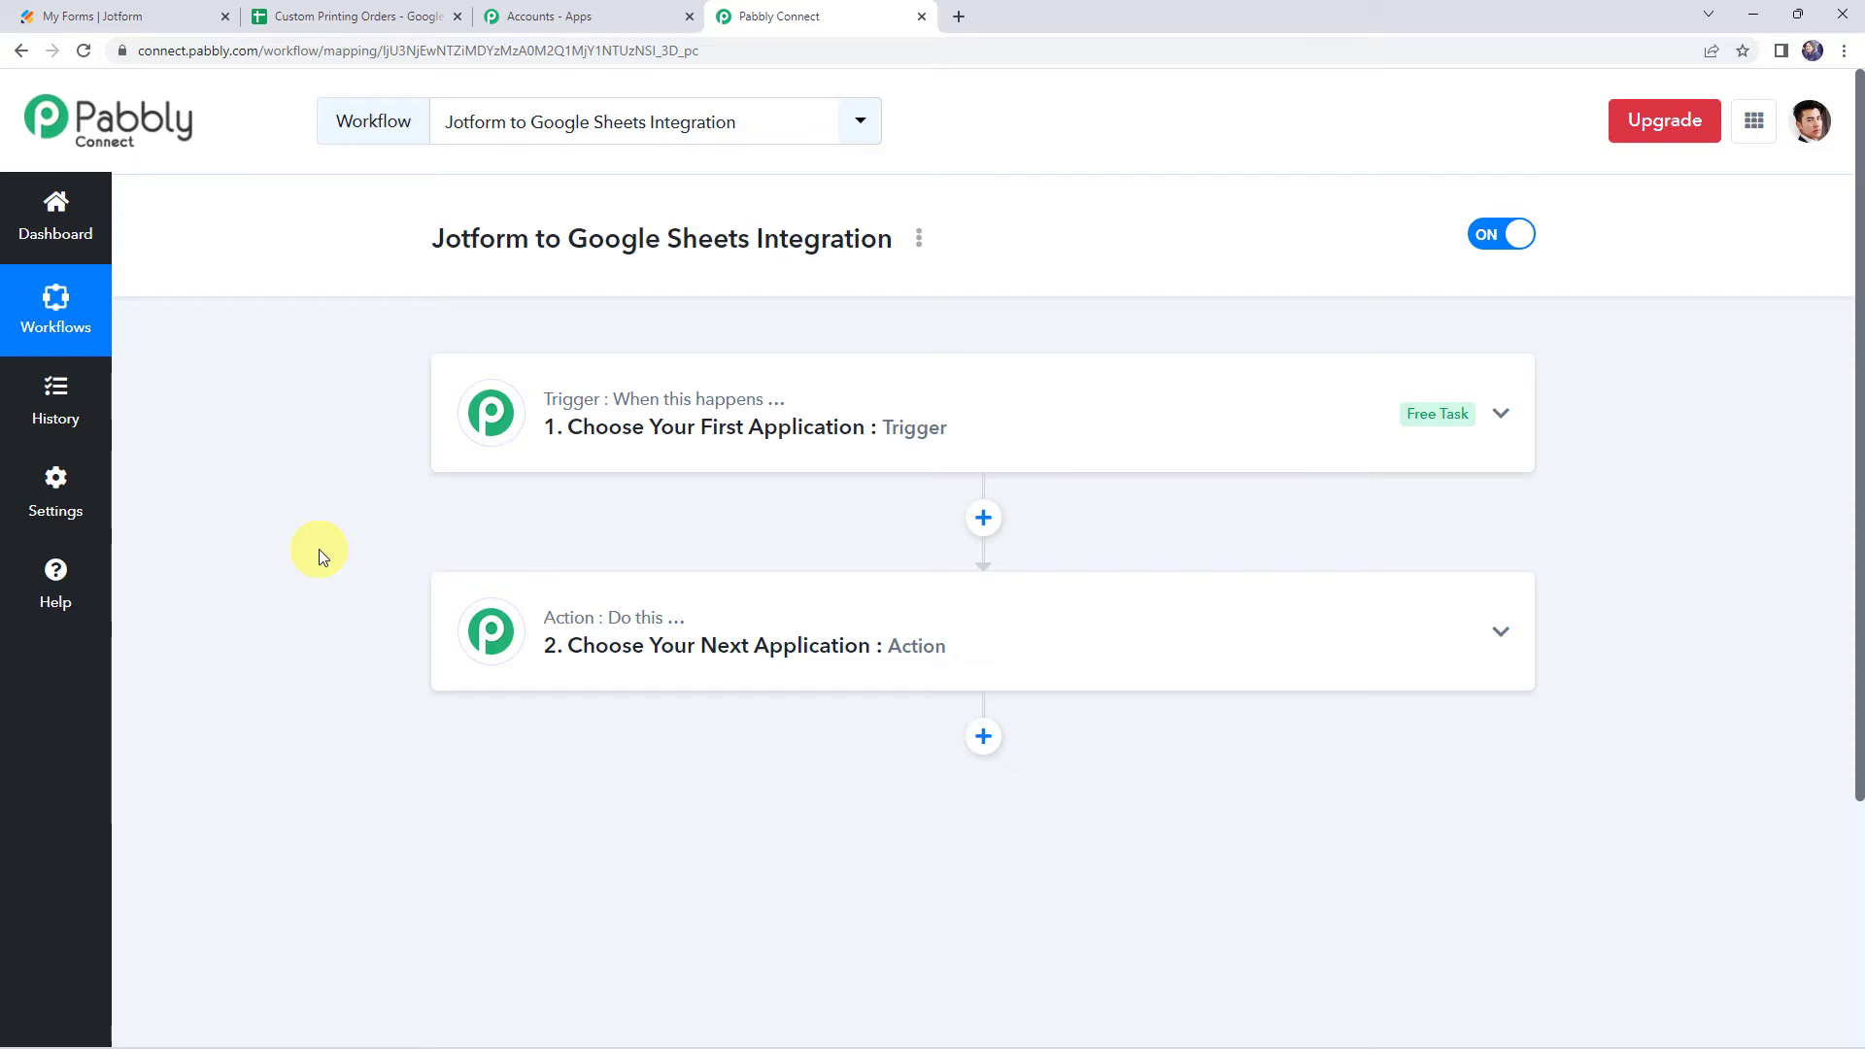
left_click(937, 422)
left_click(553, 543)
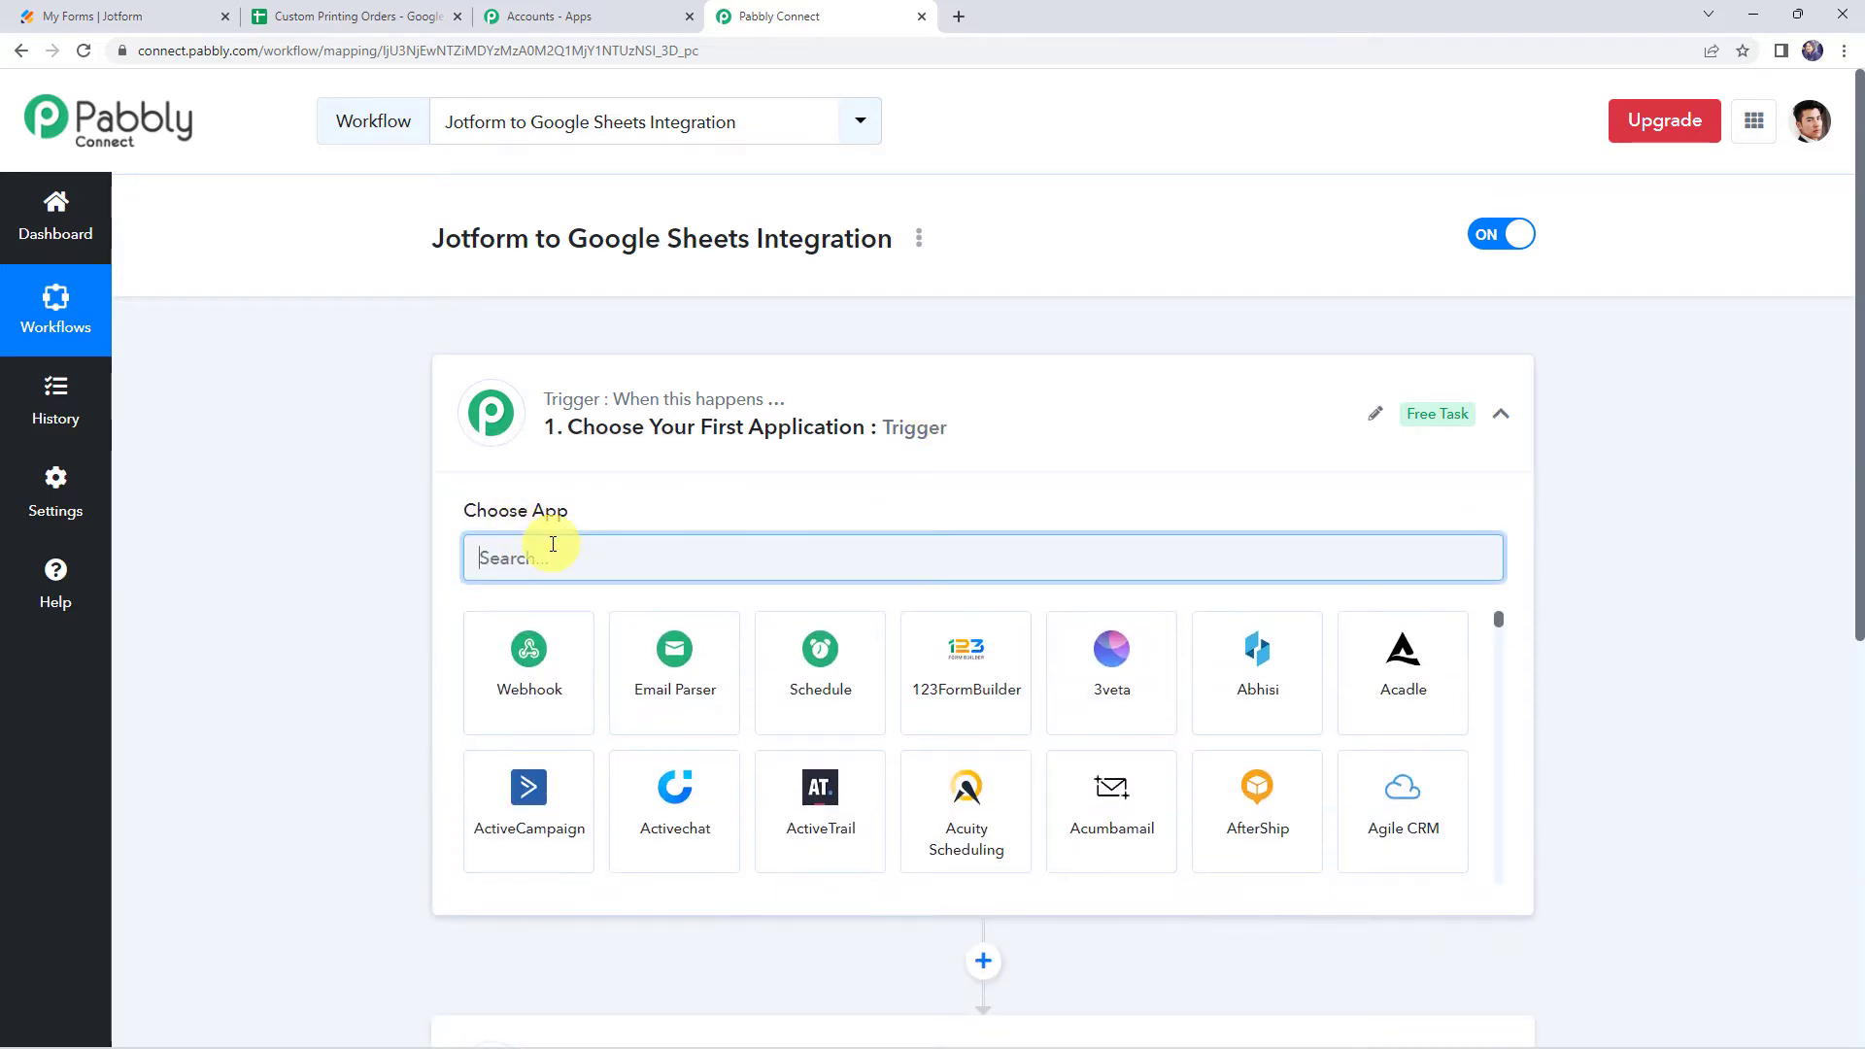
type("jotf")
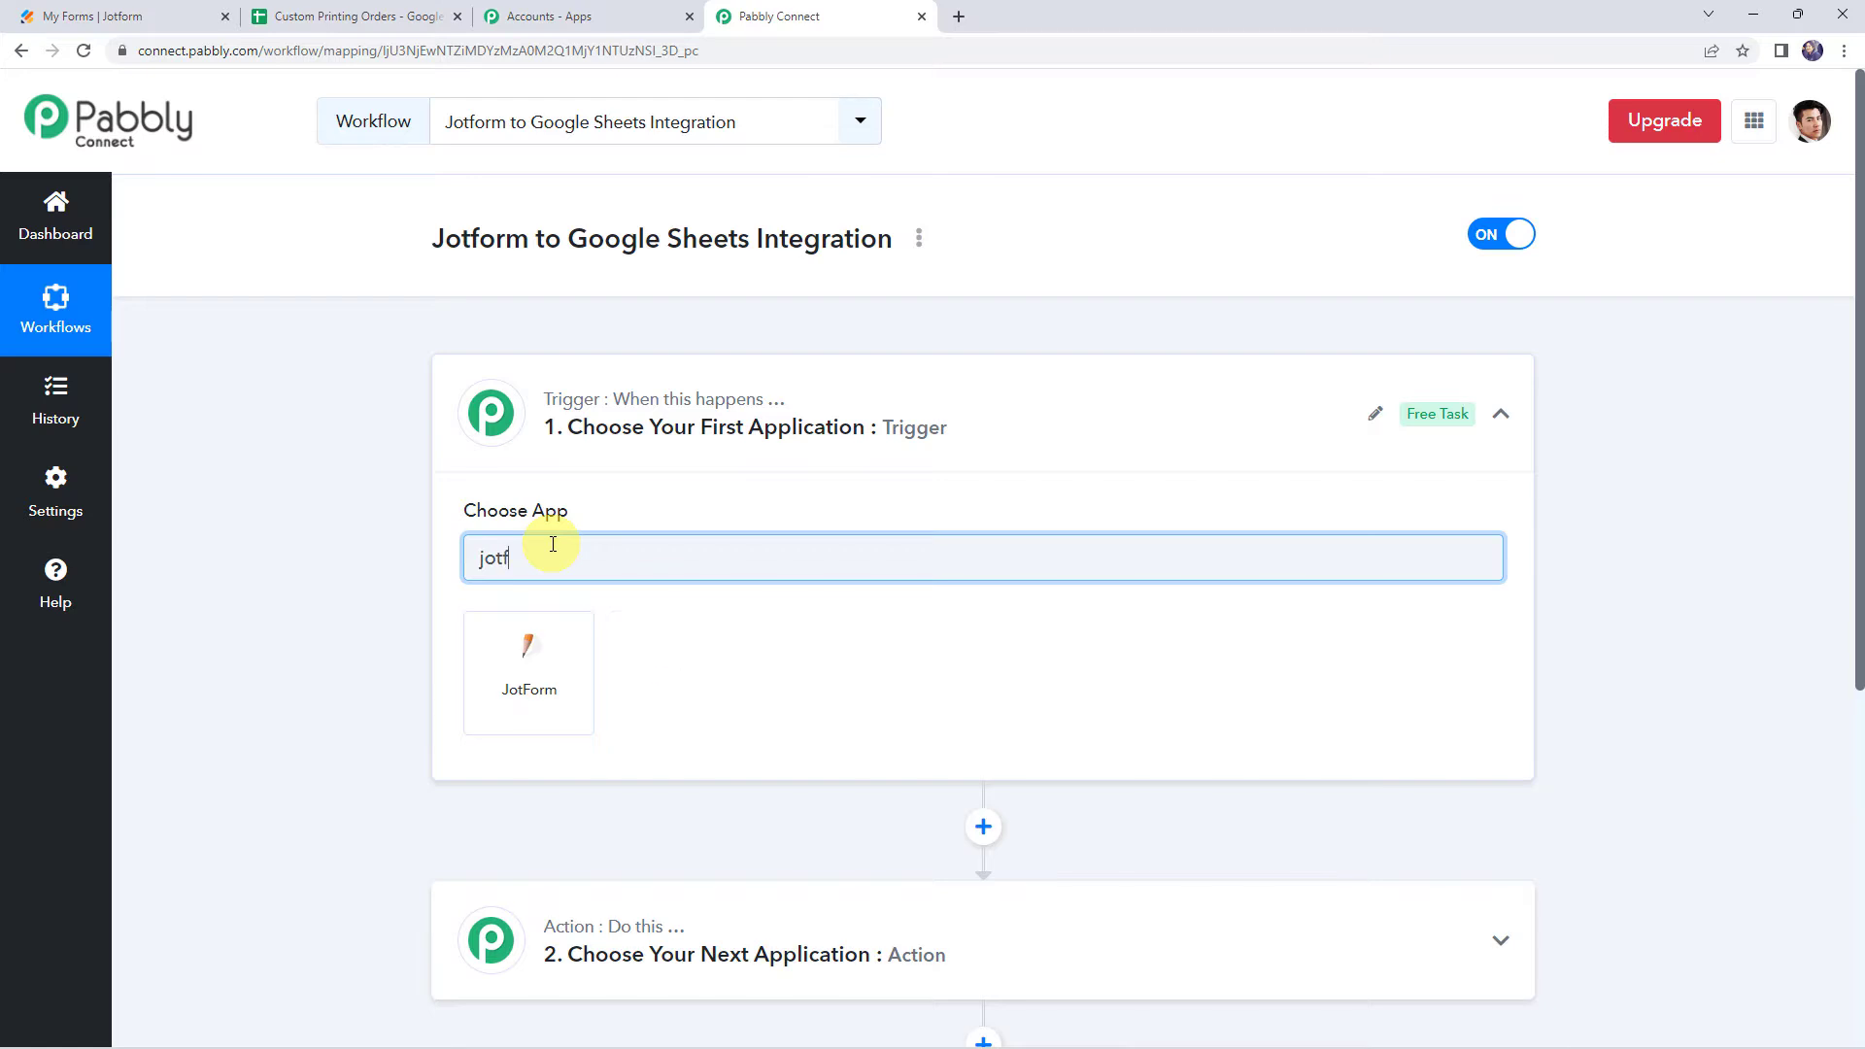
left_click(550, 664)
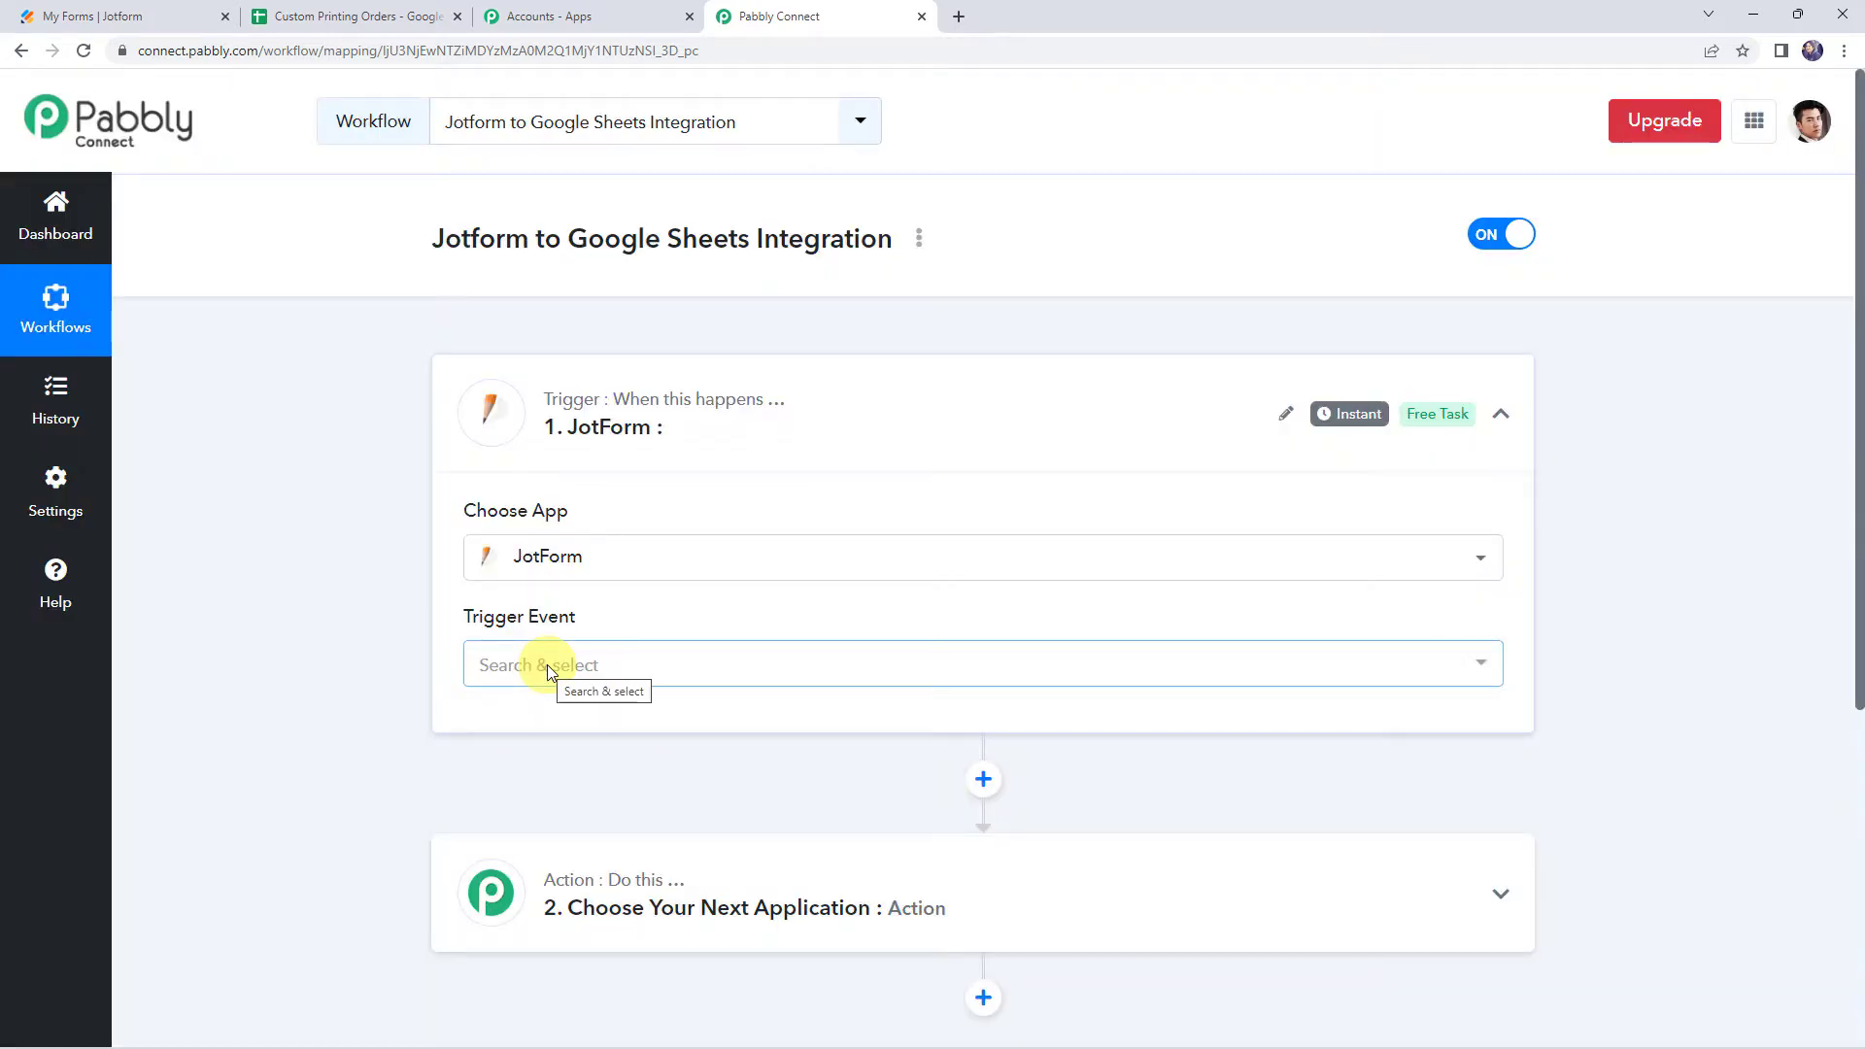
Set the trigger event to New Response and copy the generated webhook URL
left_click(549, 668)
left_click(520, 782)
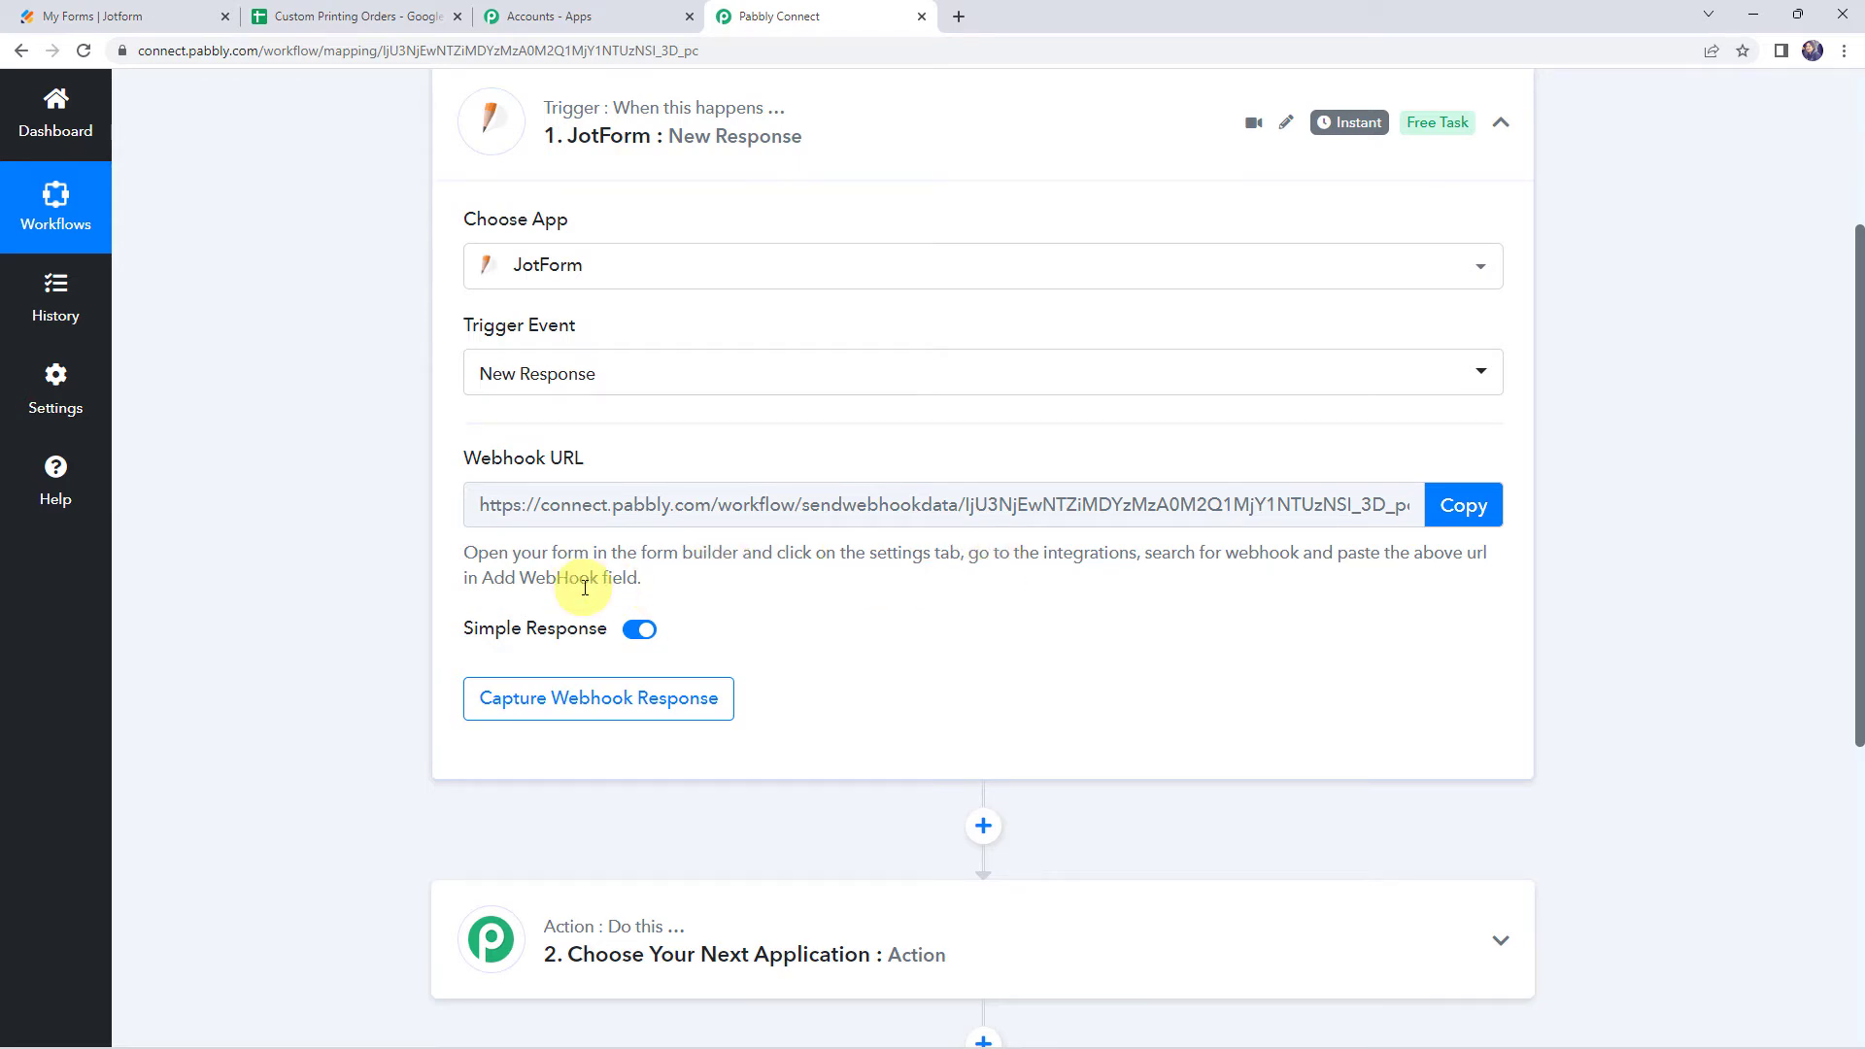
left_click(1451, 507)
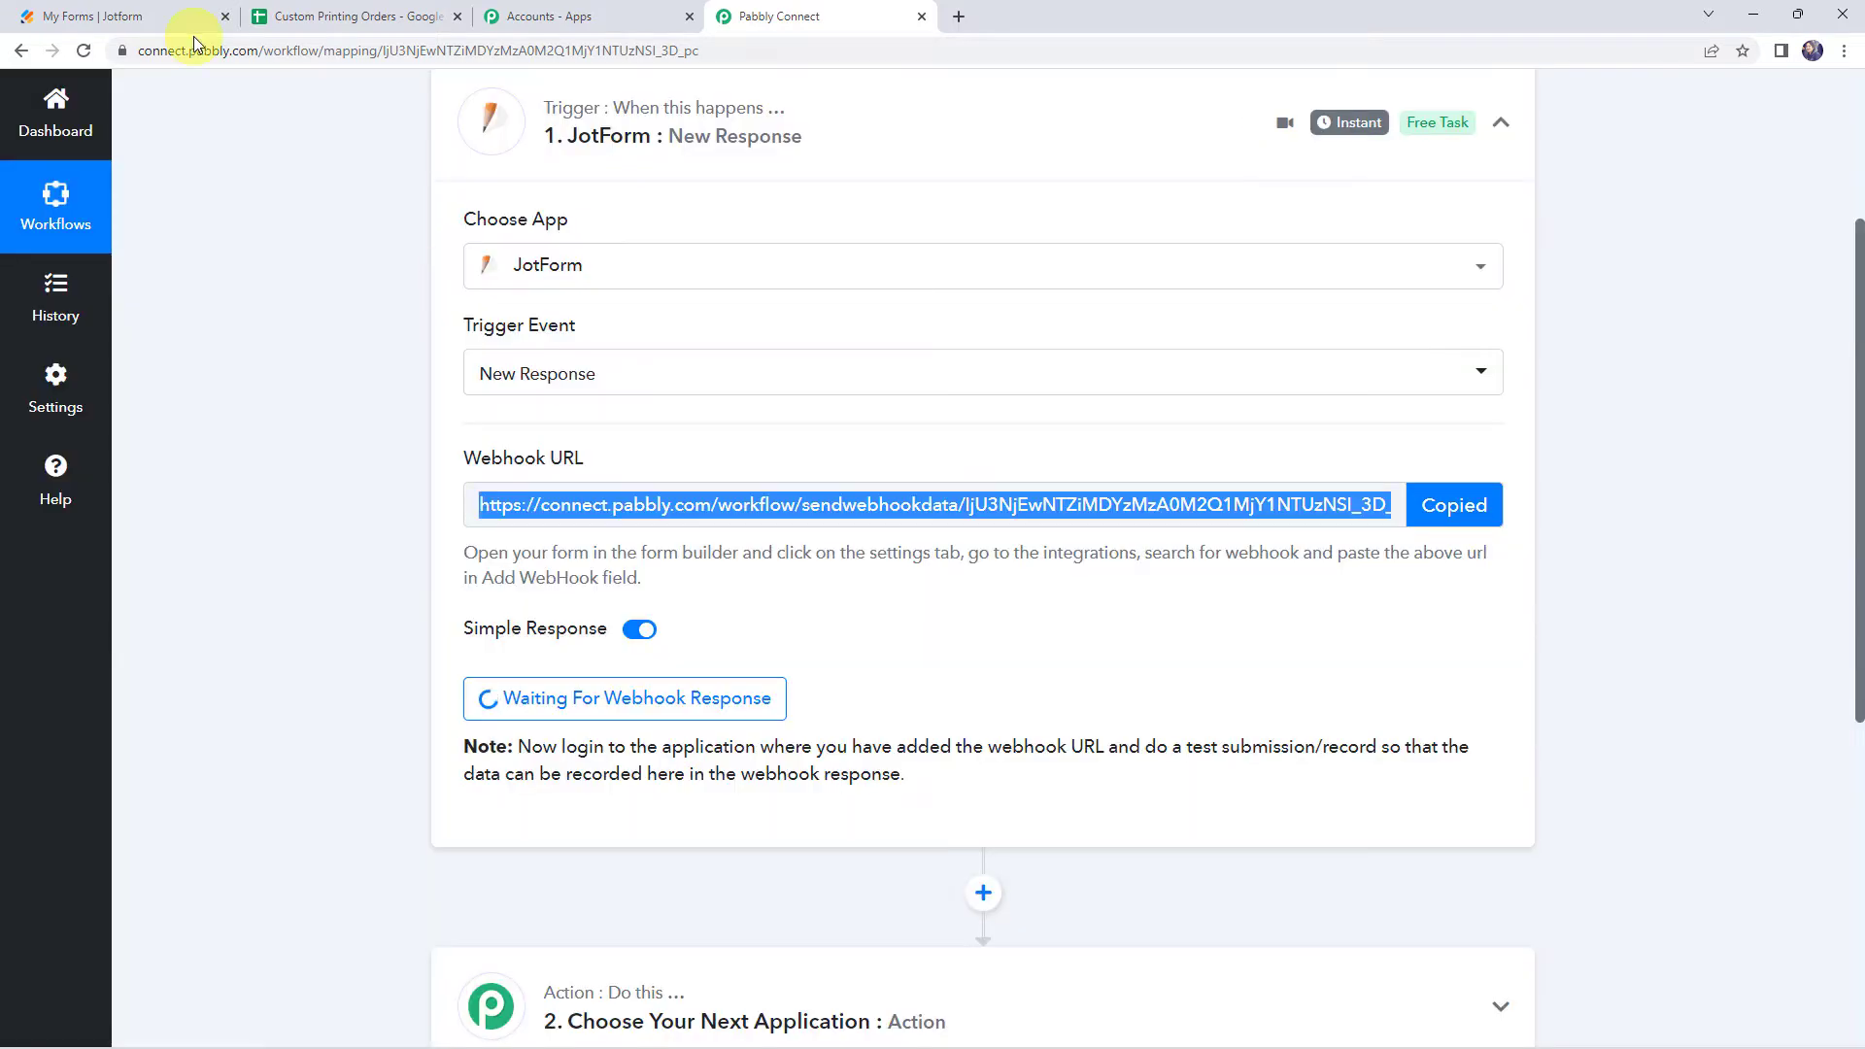
Open the Custom products form in the Jotform builder and review its order fields
left_click(149, 16)
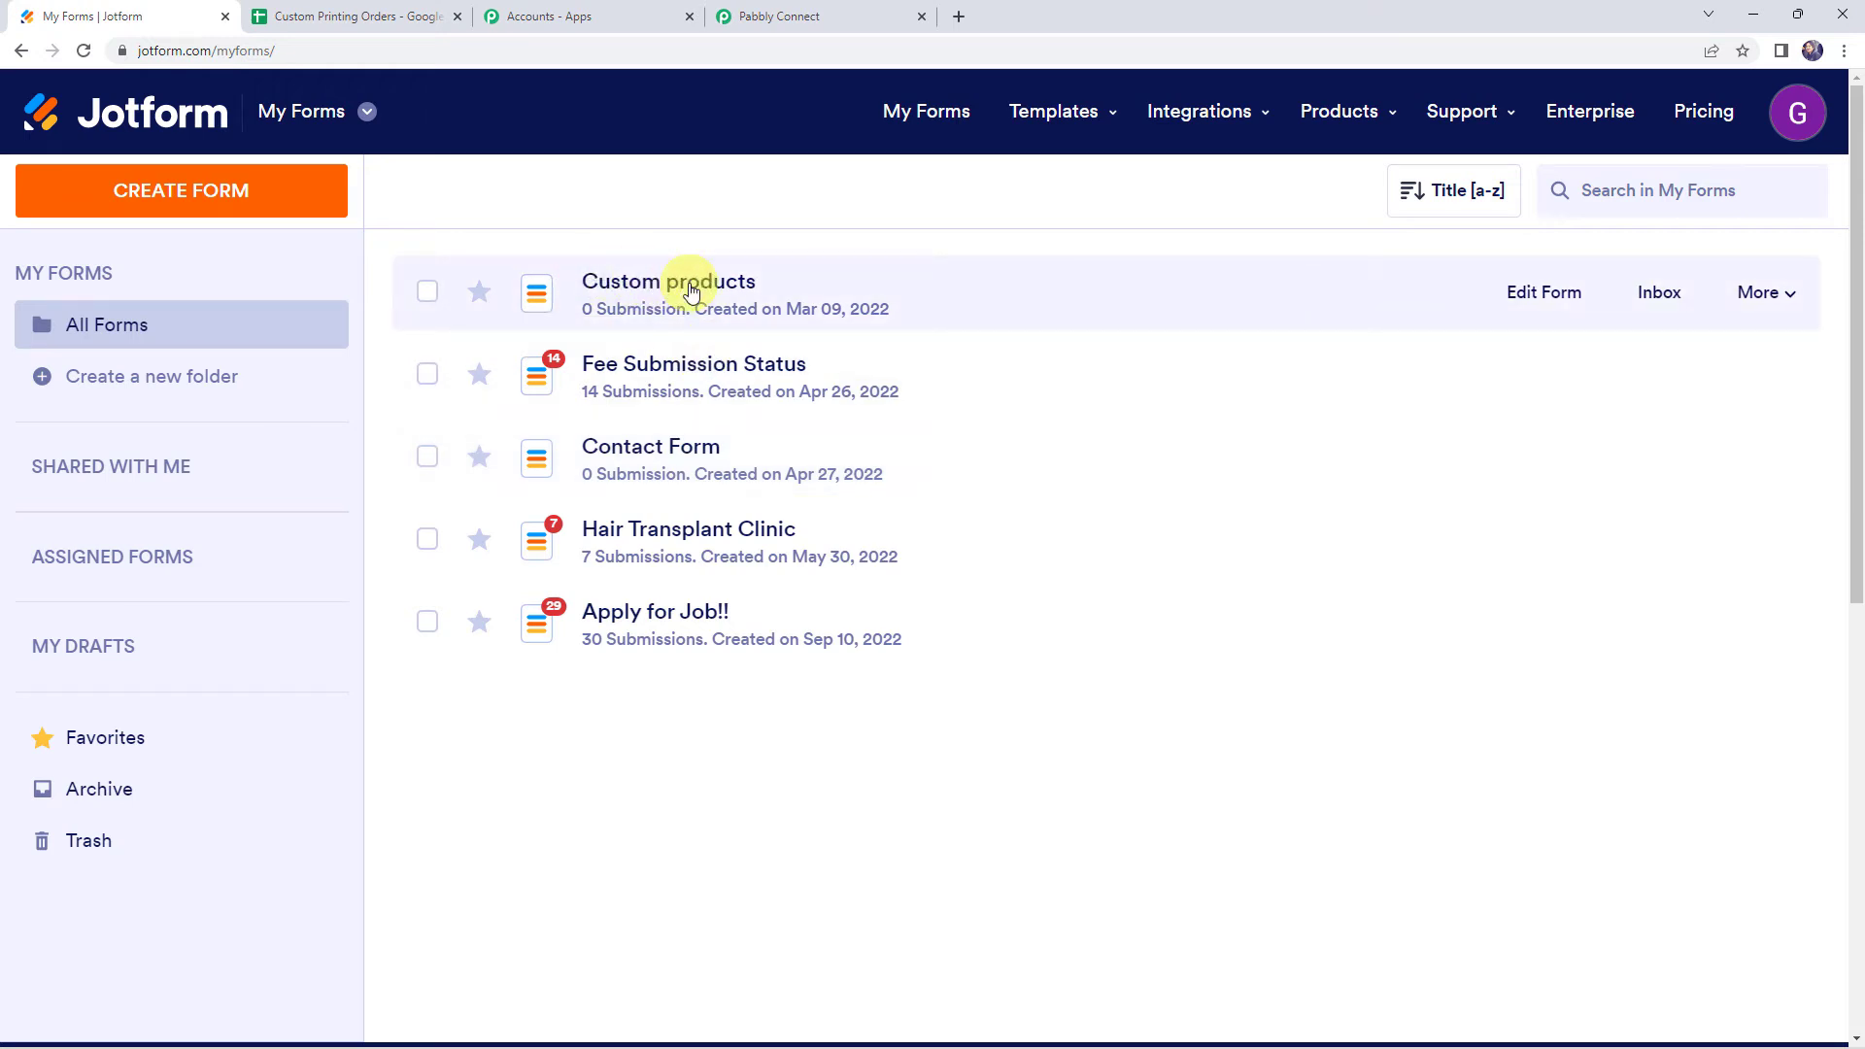
left_click(1532, 297)
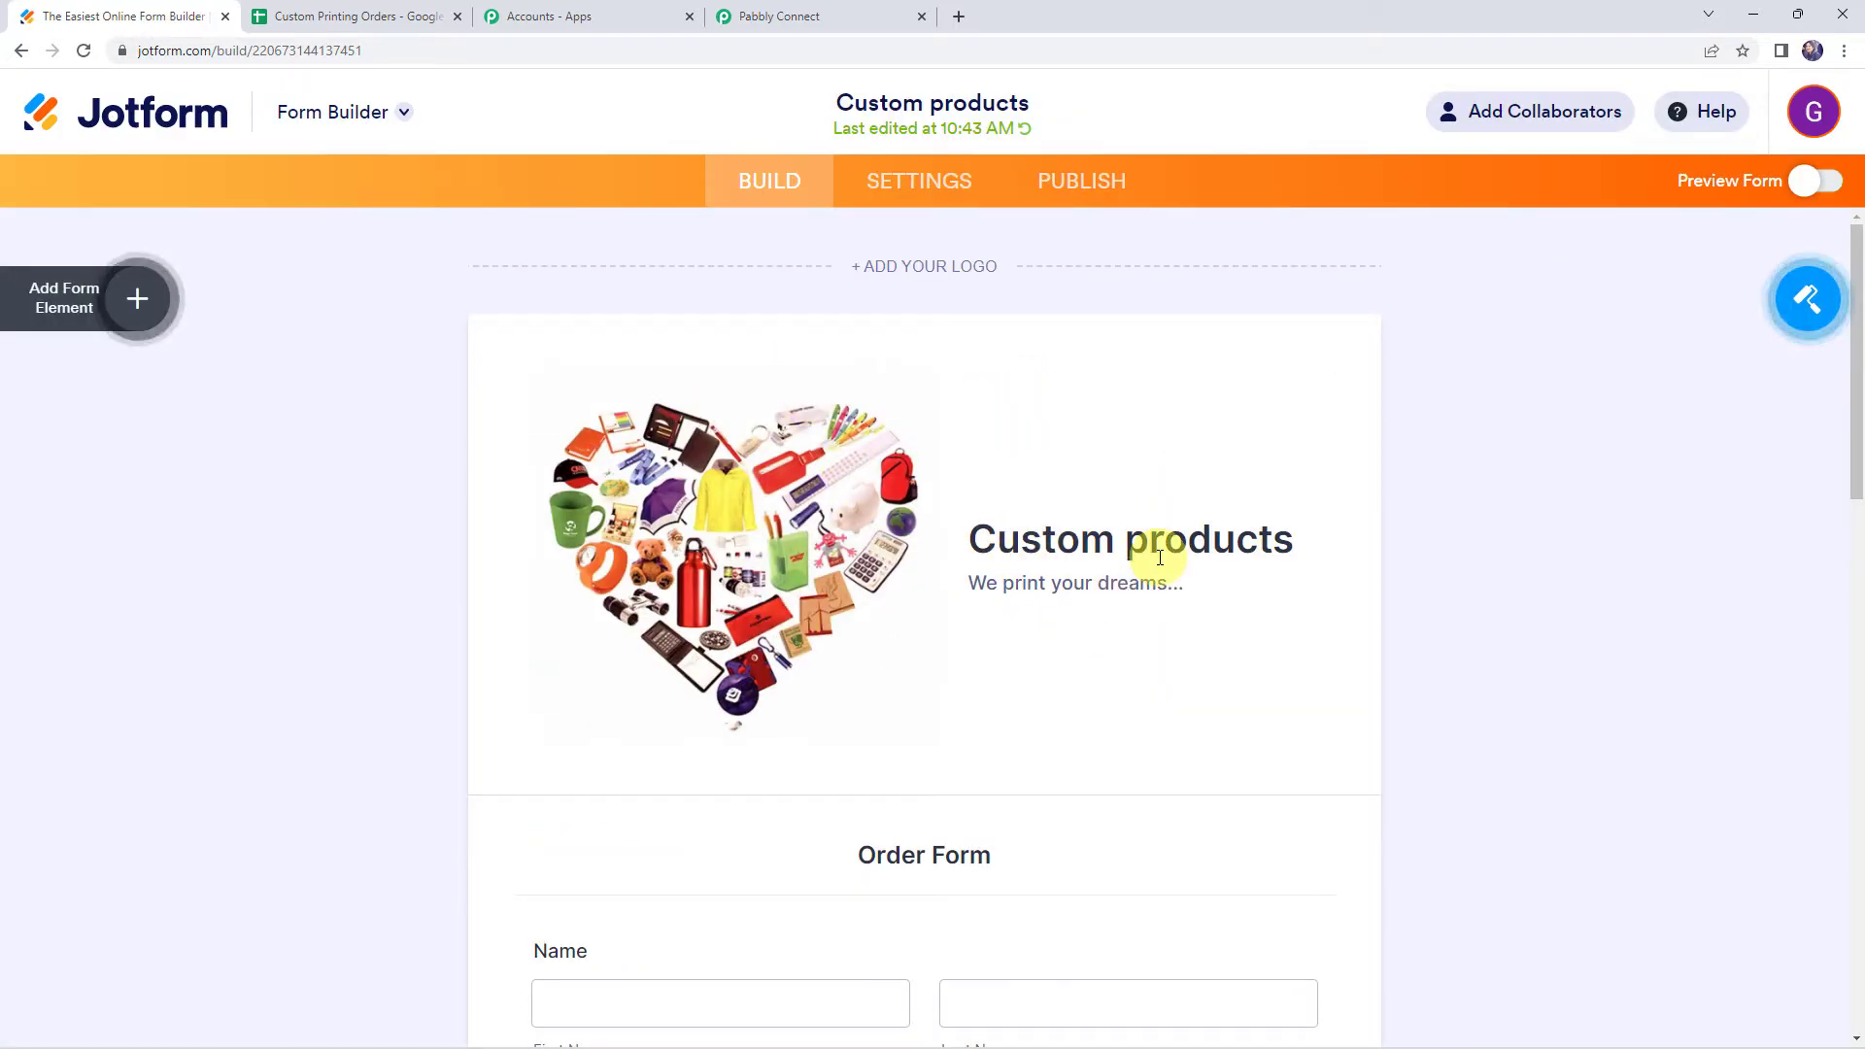
scroll(756, 540, "down", 5)
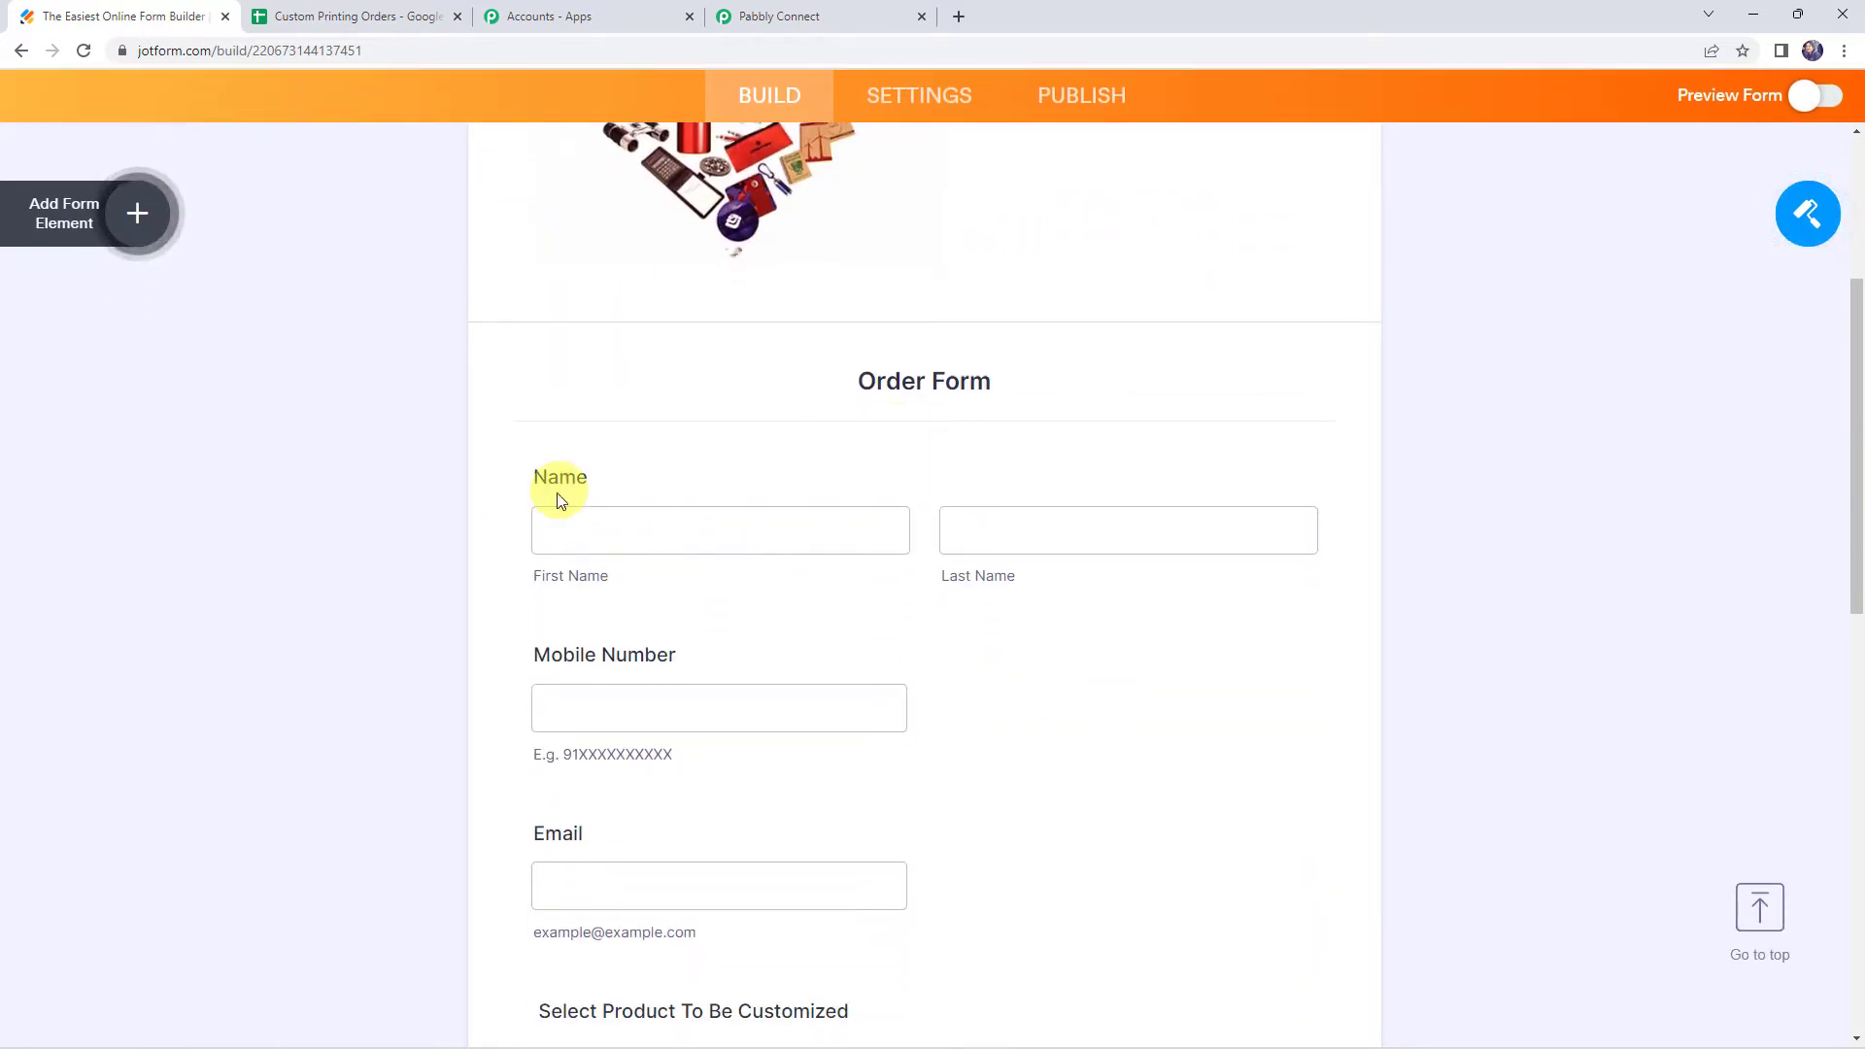
scroll(807, 529, "down", 2)
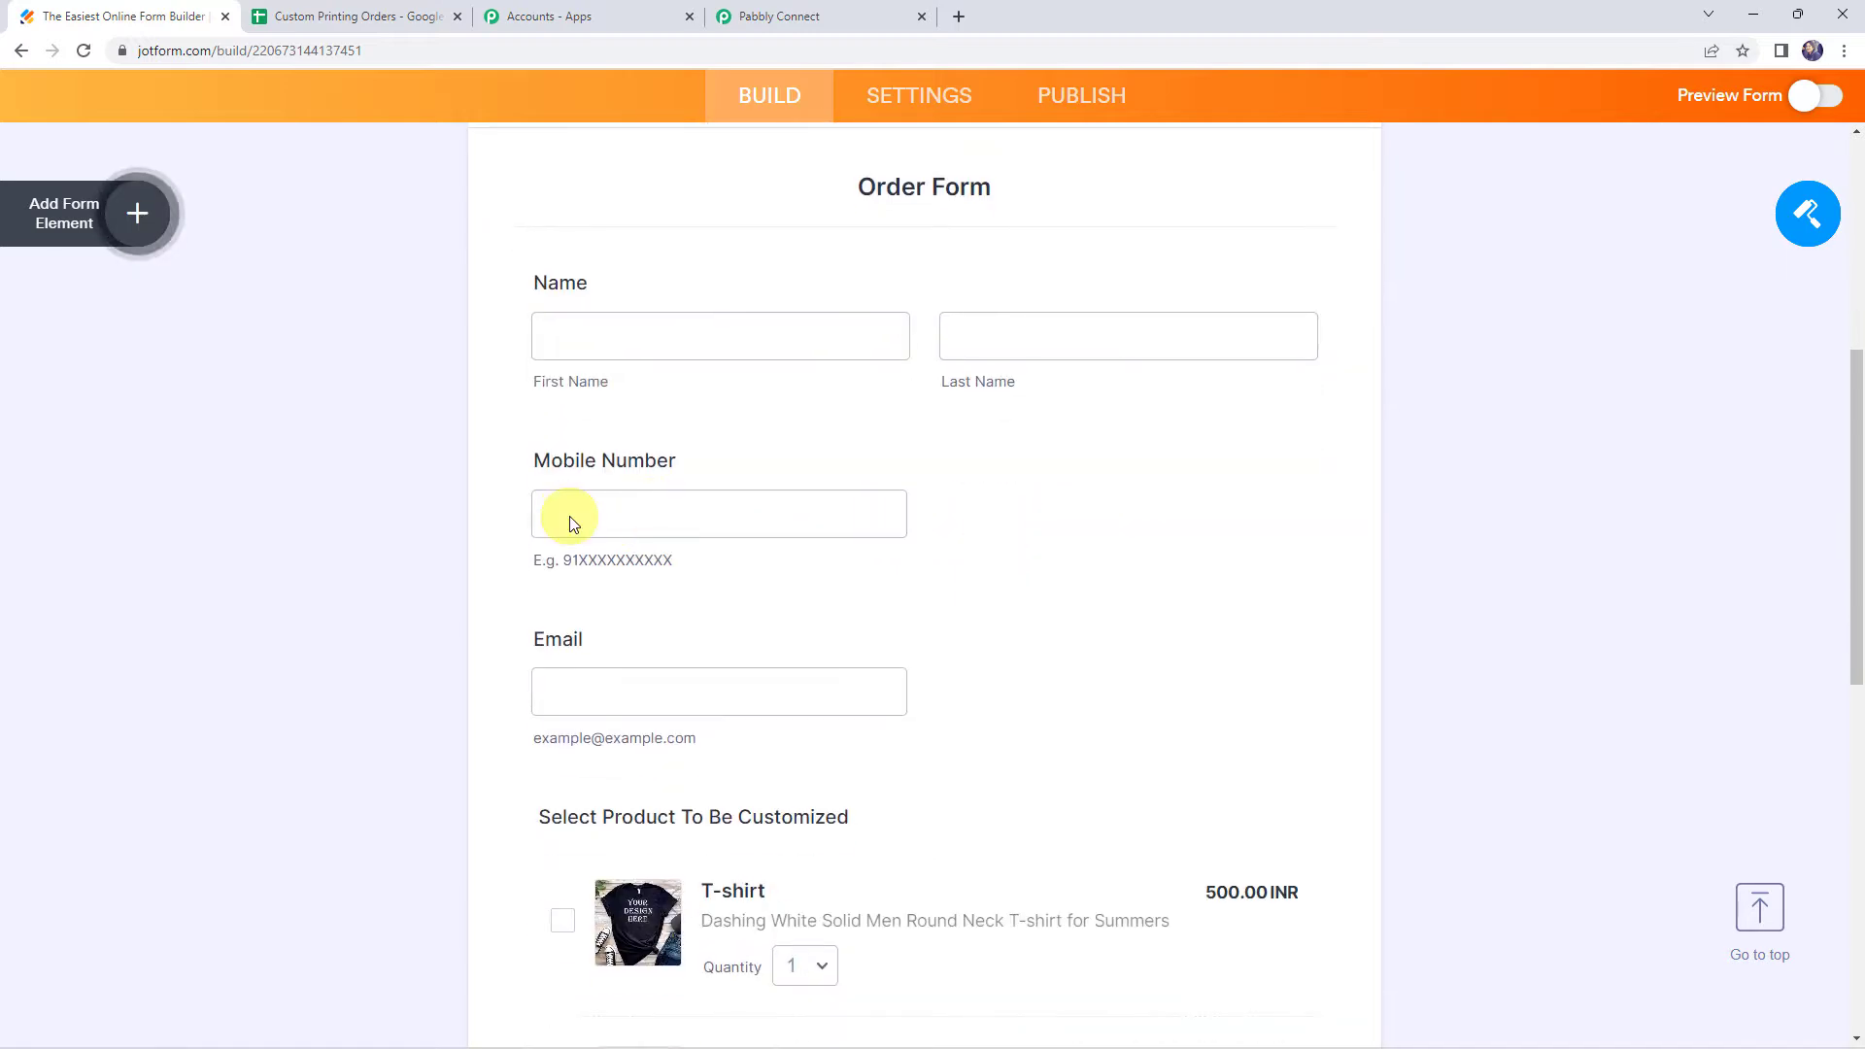
scroll(573, 524, "down", 2)
scroll(609, 516, "down", 3)
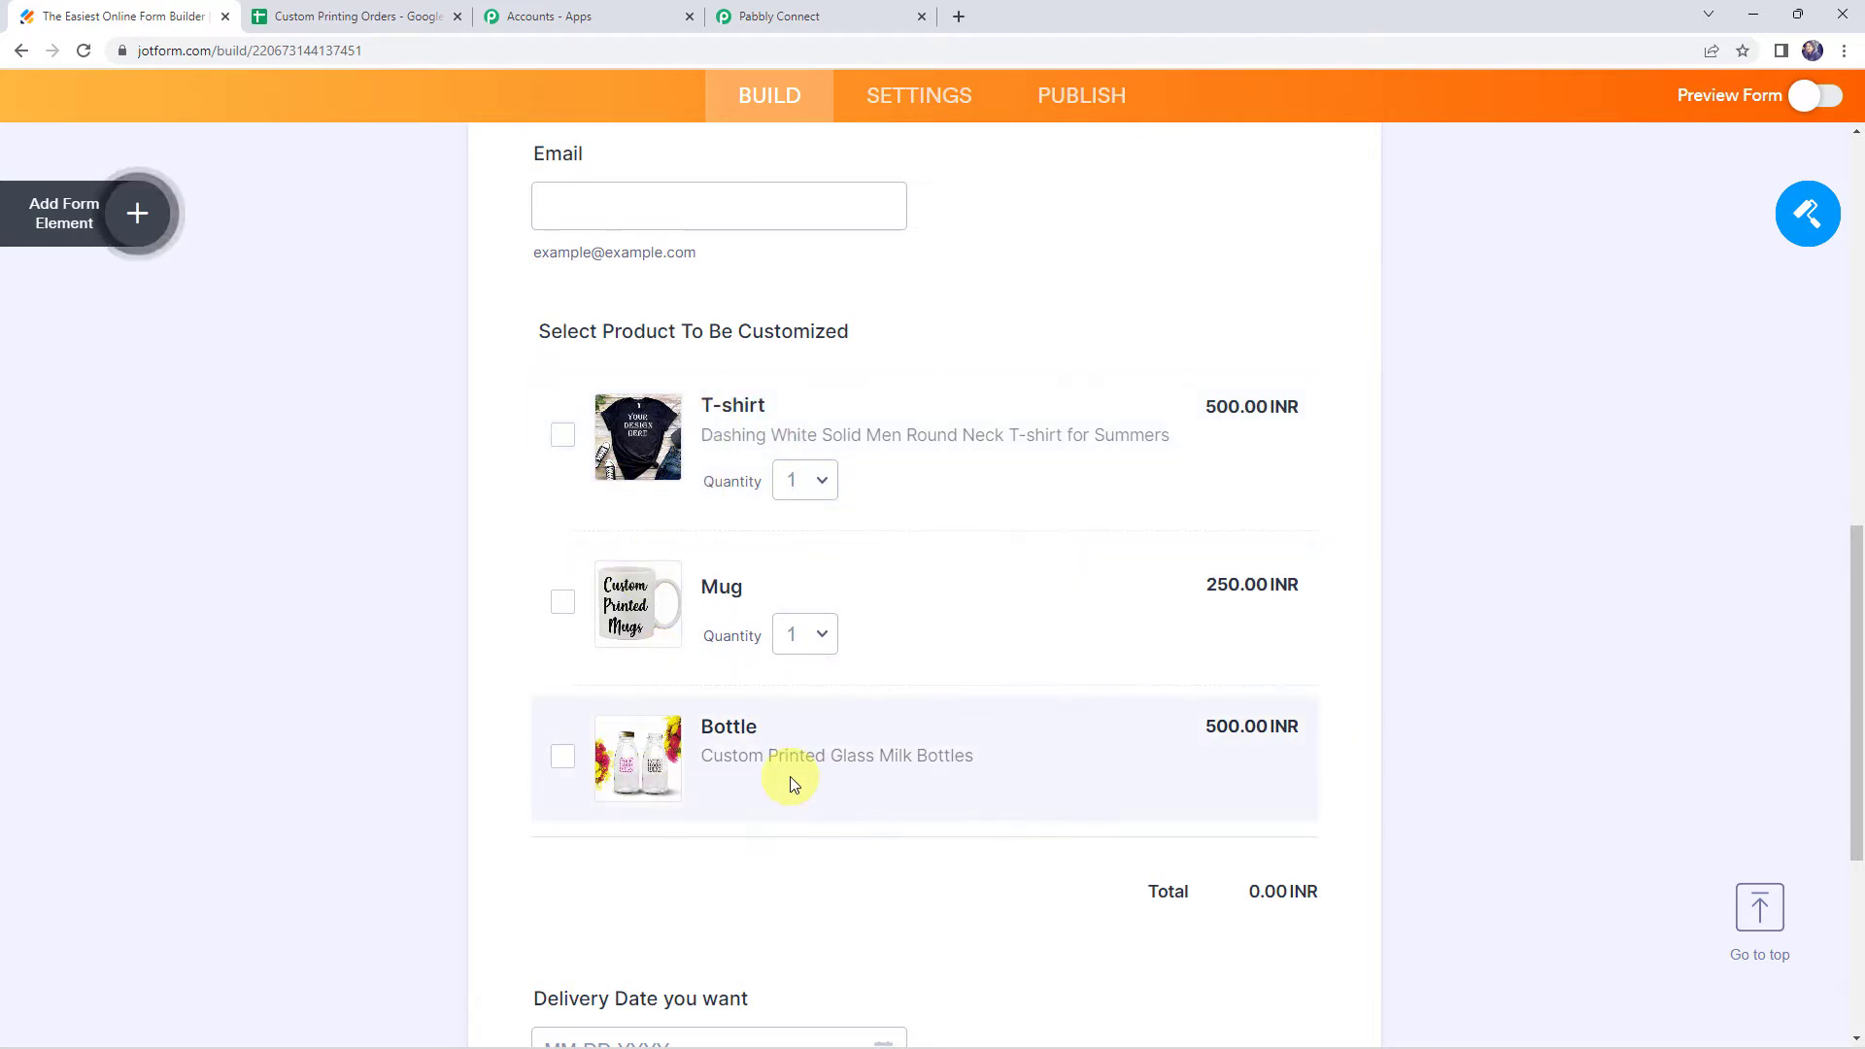
scroll(792, 781, "down", 2)
scroll(790, 777, "down", 2)
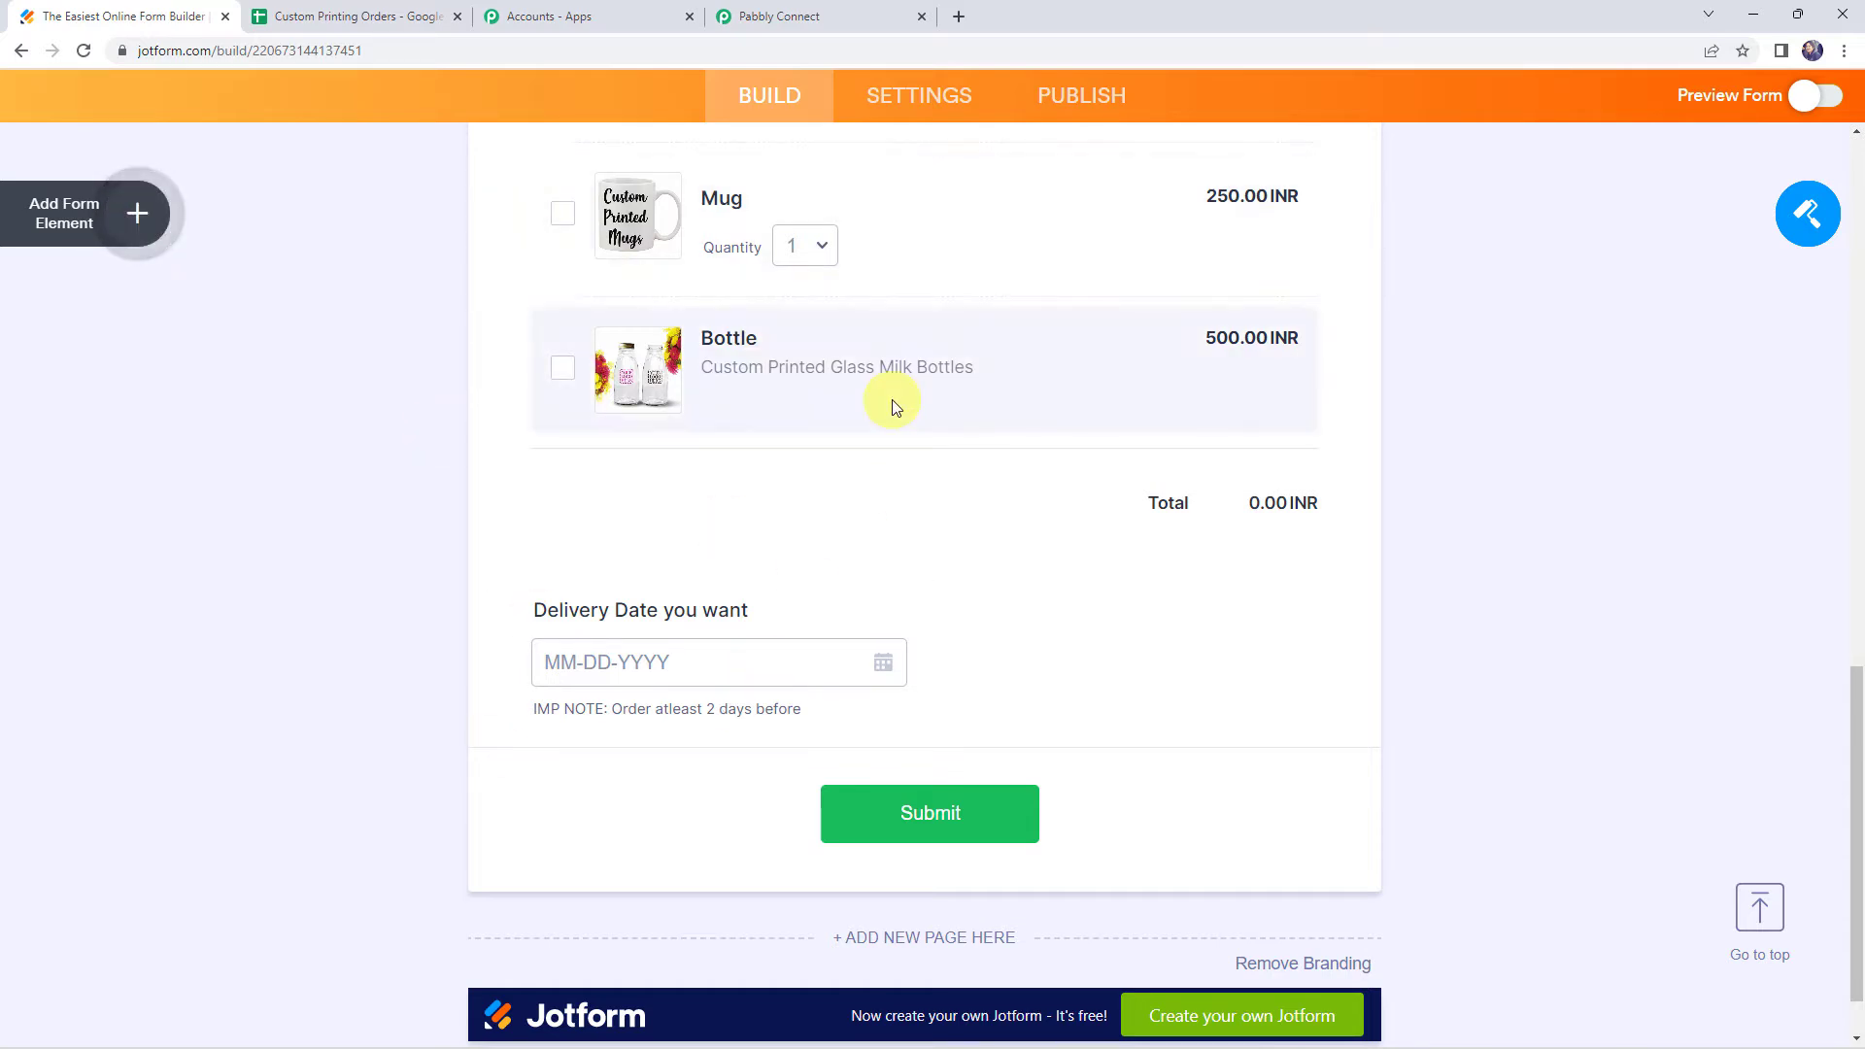
Open the form's integration settings, search for webhooks and select the WebHooks integration
left_click(887, 94)
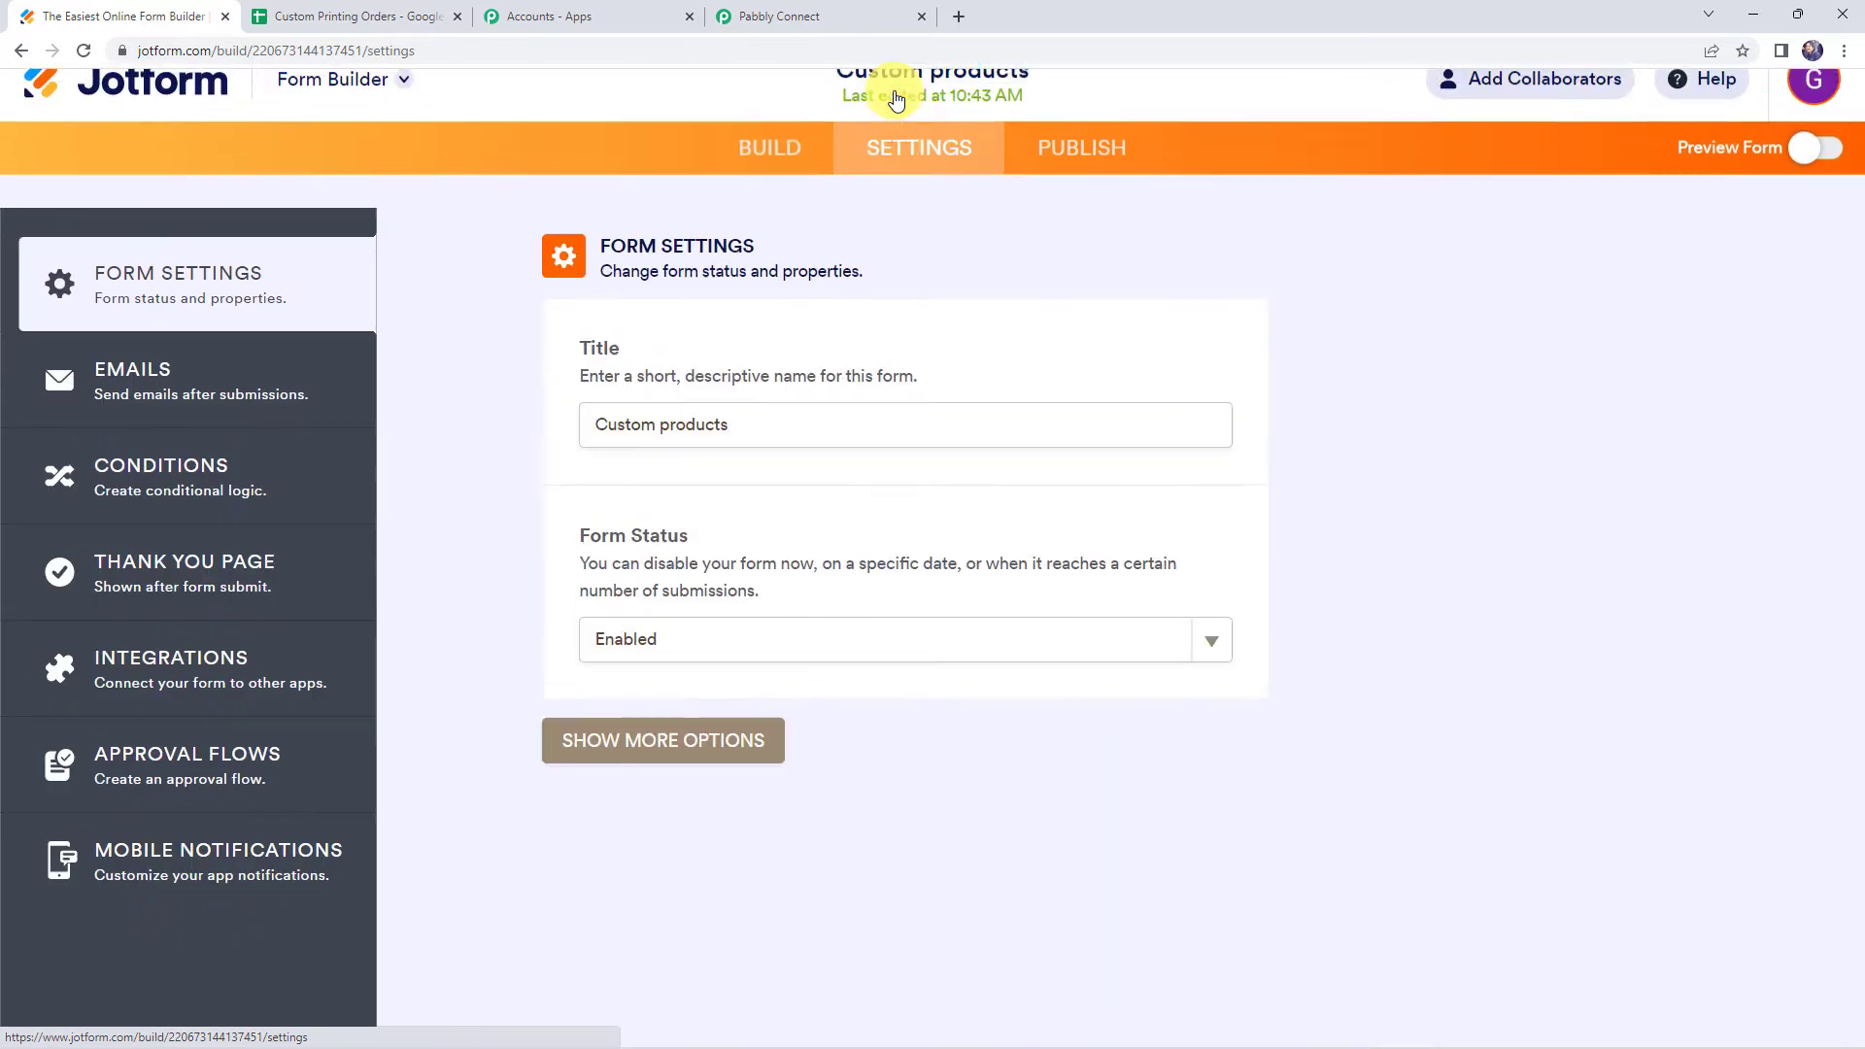
left_click(218, 661)
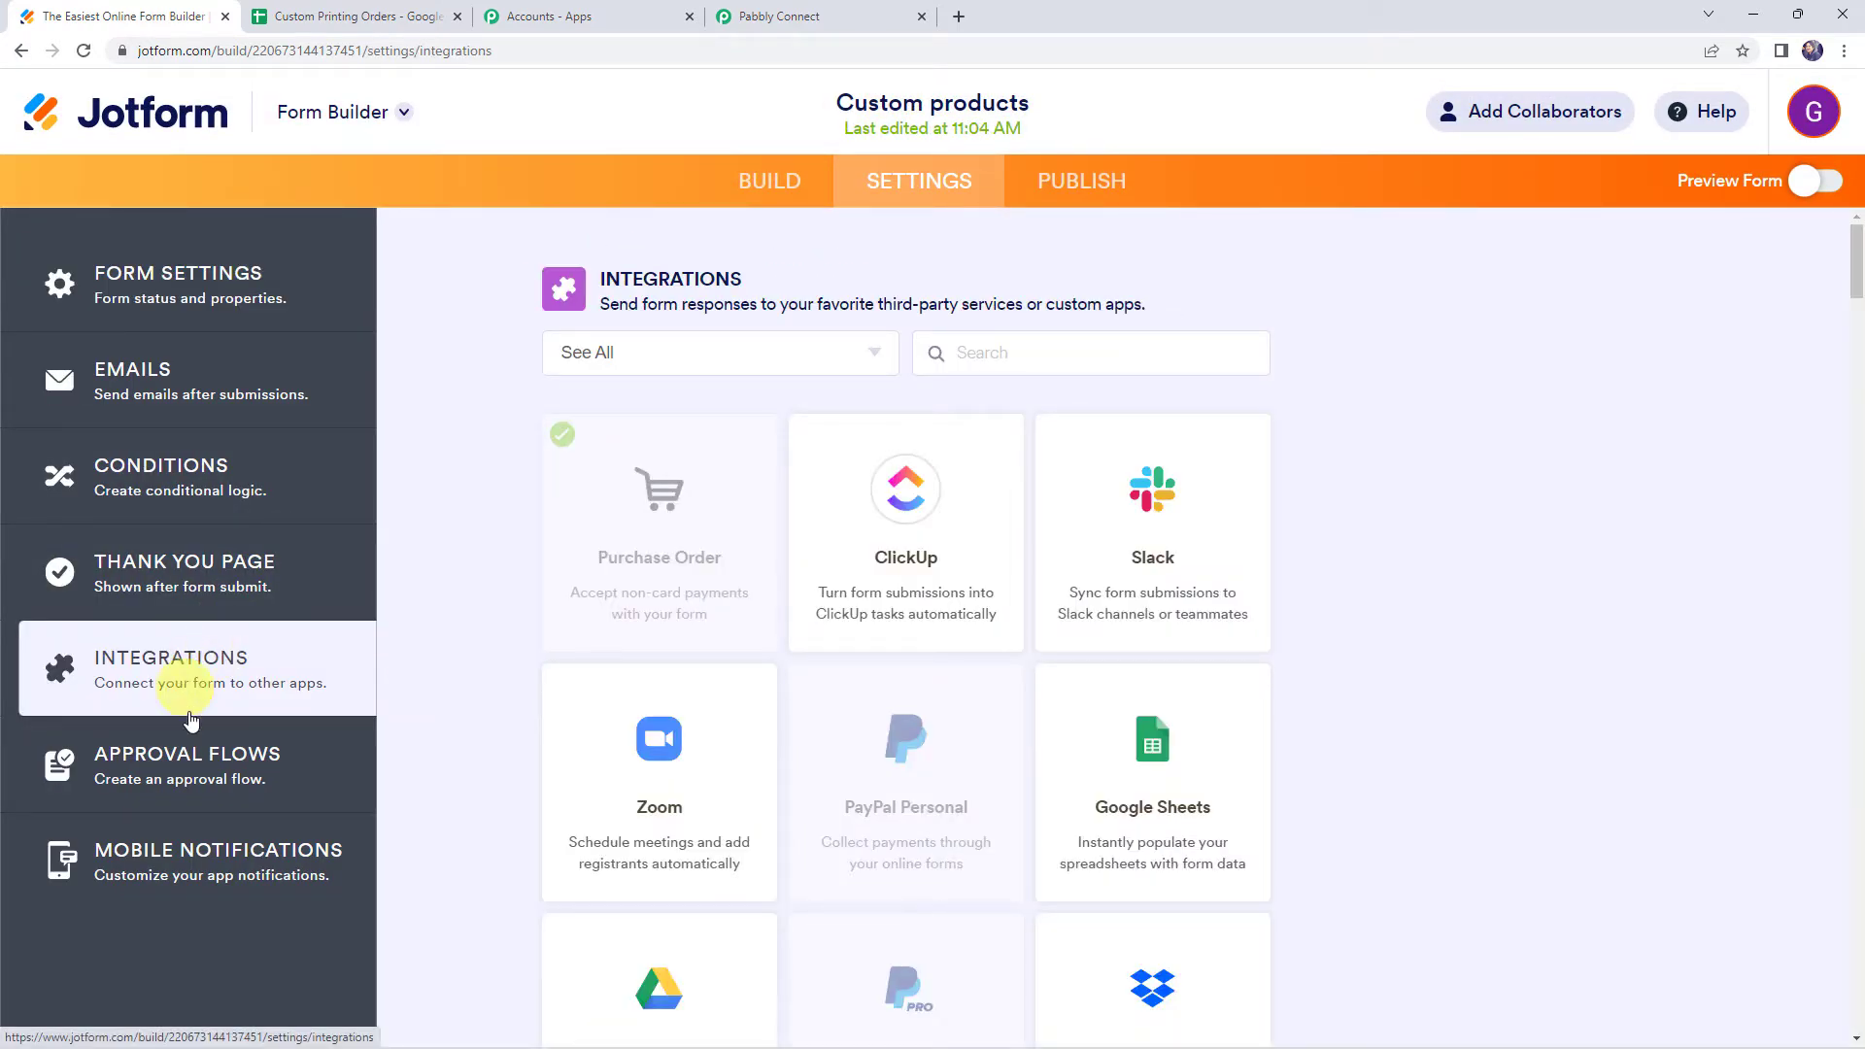
left_click(971, 350)
type("w")
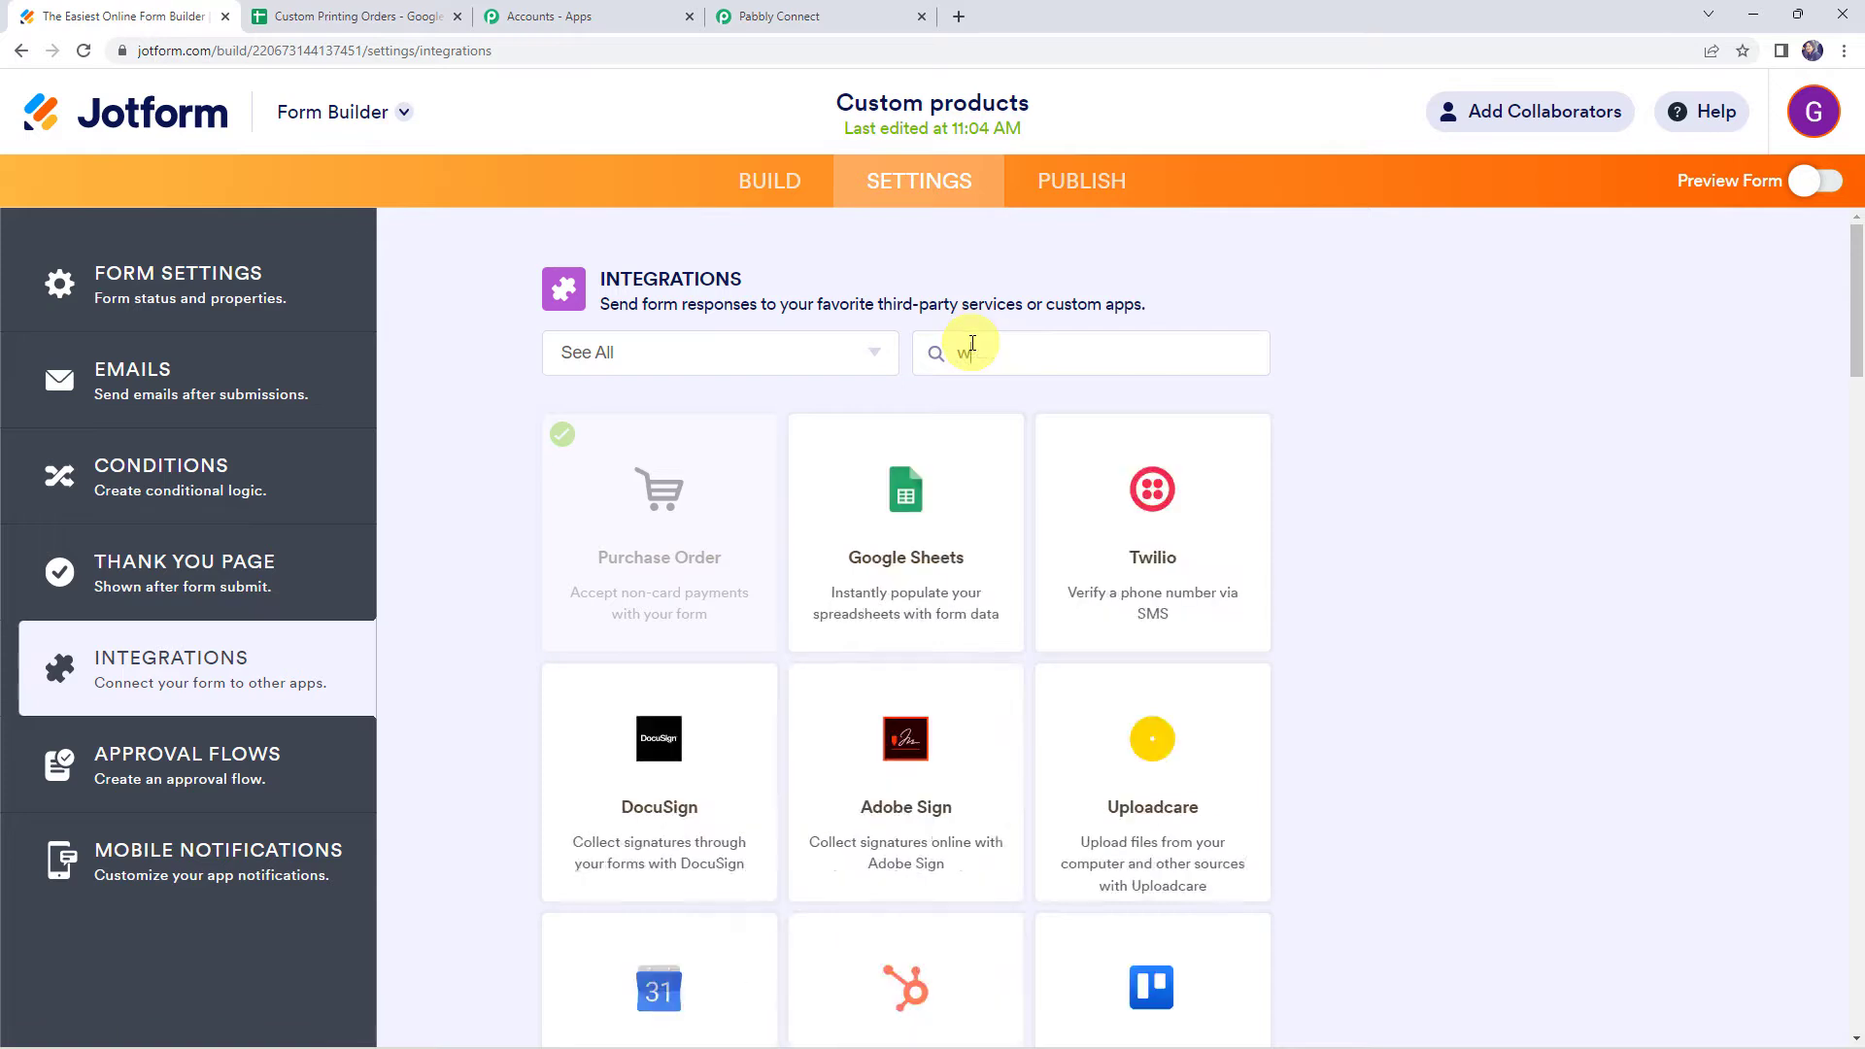
type("ebhook")
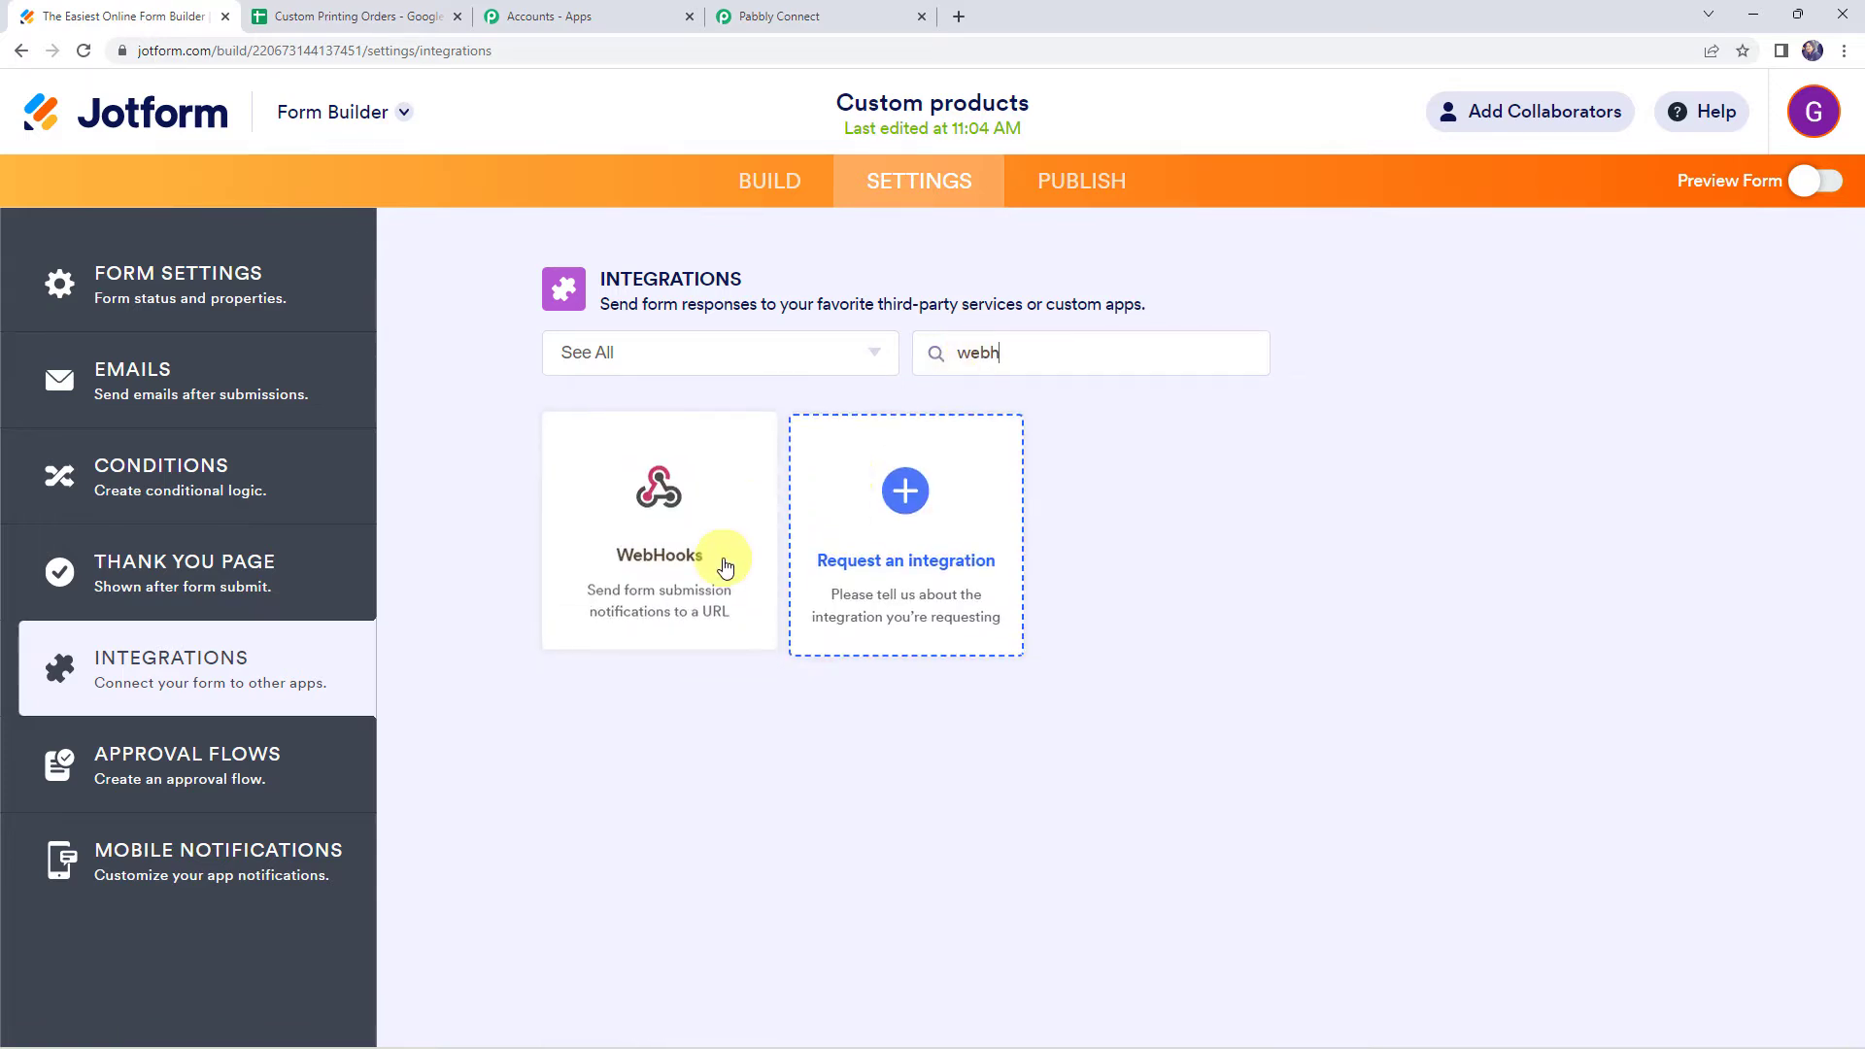
left_click(719, 556)
left_click(701, 612)
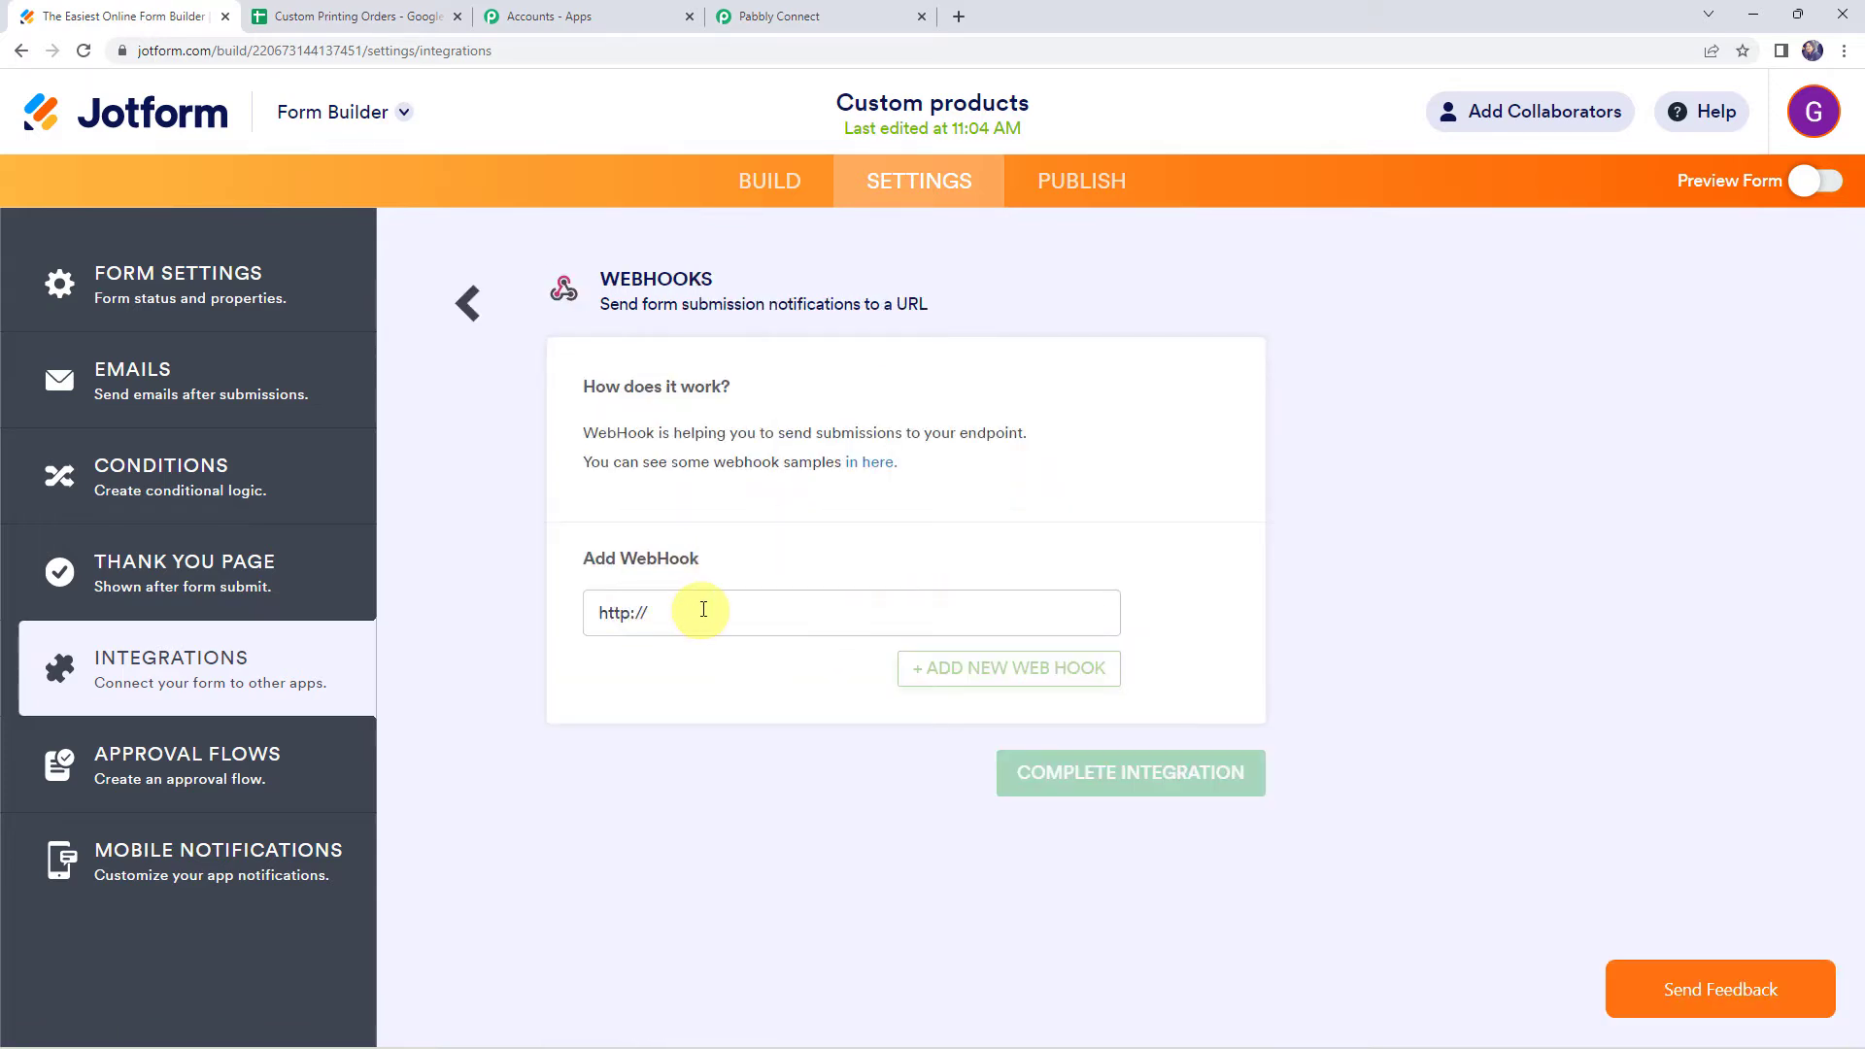
Replace the webhook address with the copied Pabbly webhook URL and complete the integration
left_click_drag(702, 612, 517, 613)
key("BackSpace")
key("ctrl+v")
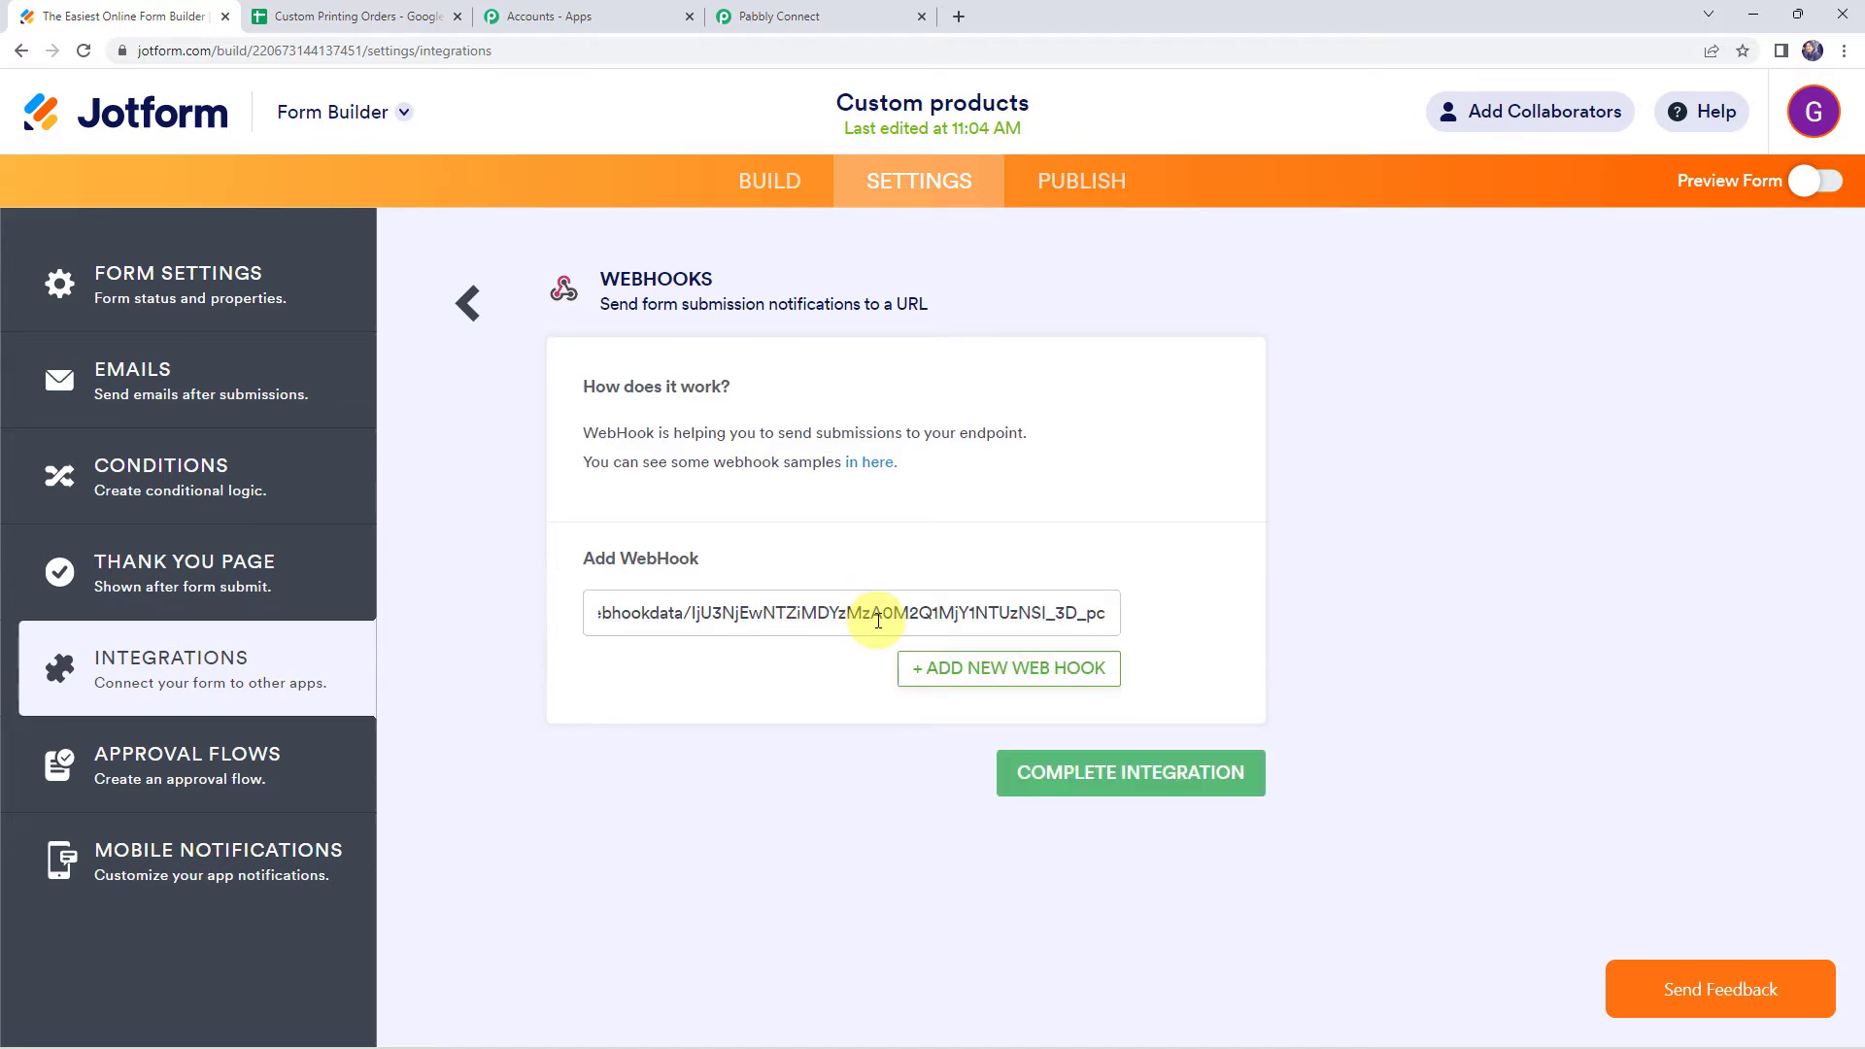
left_click(1070, 780)
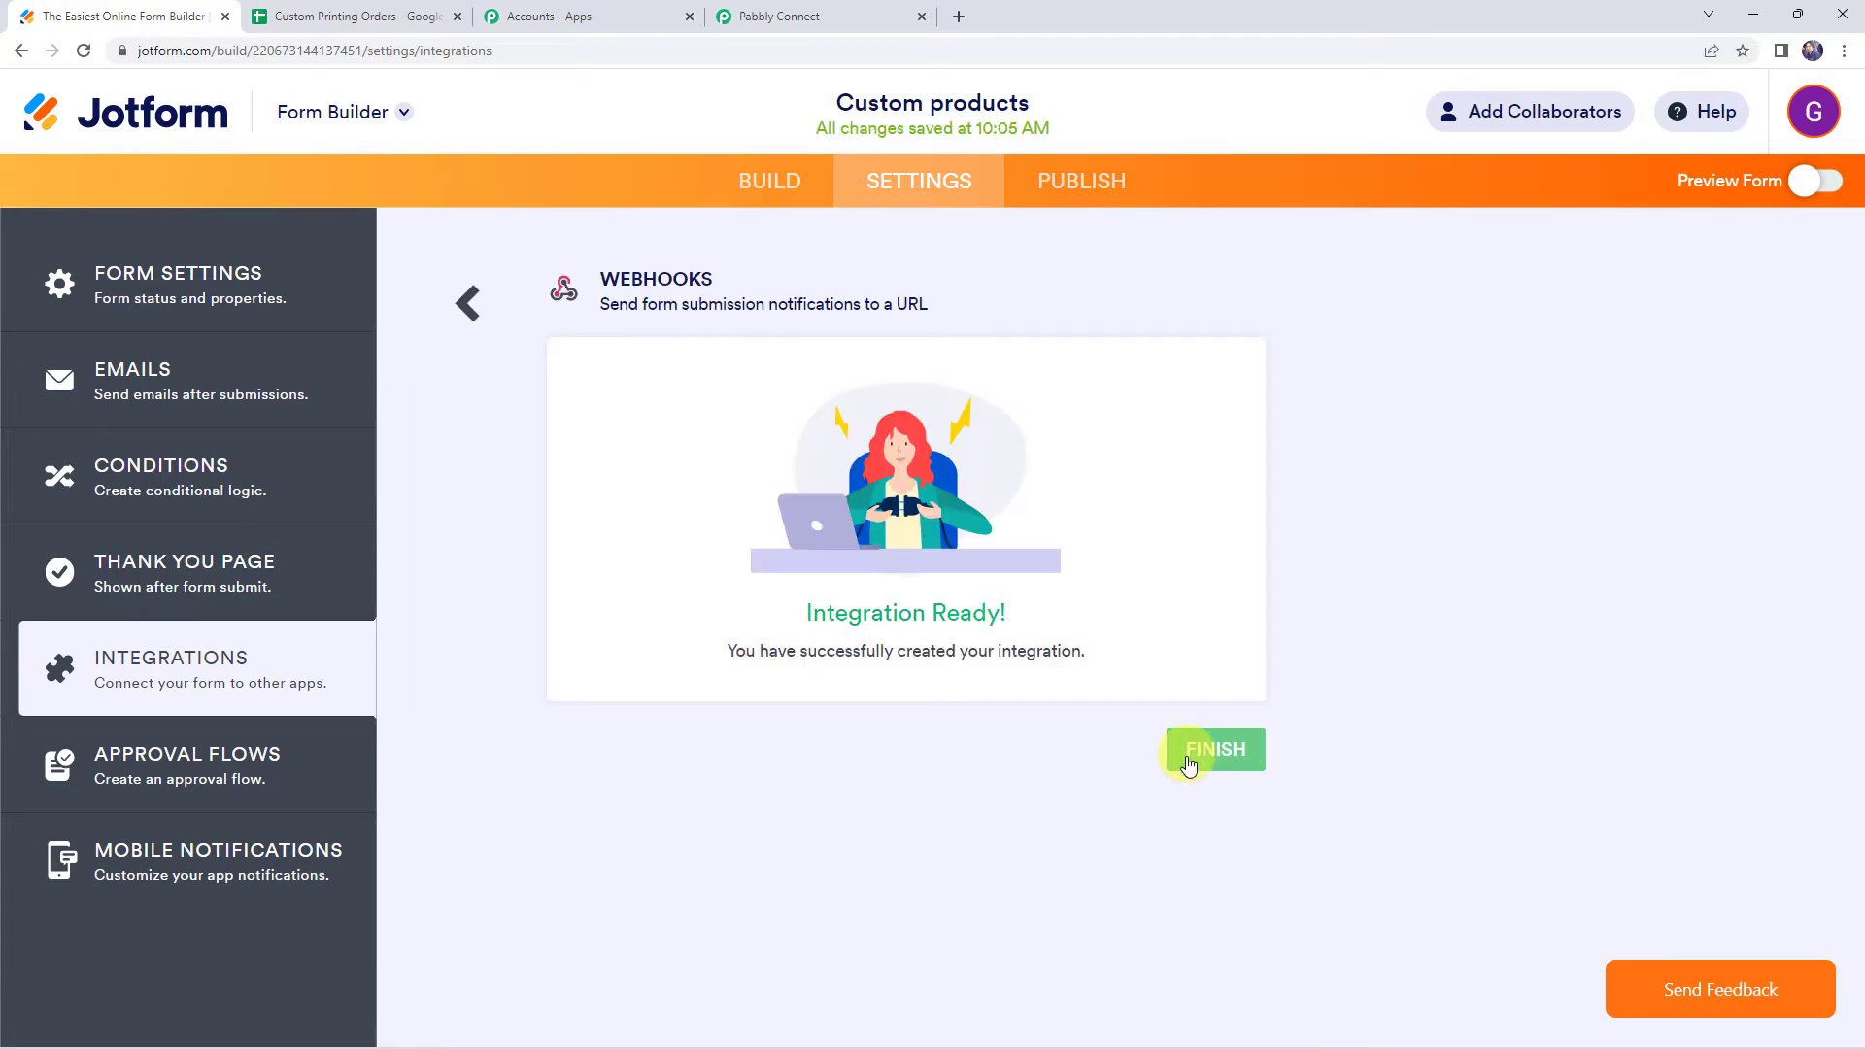
left_click(1188, 767)
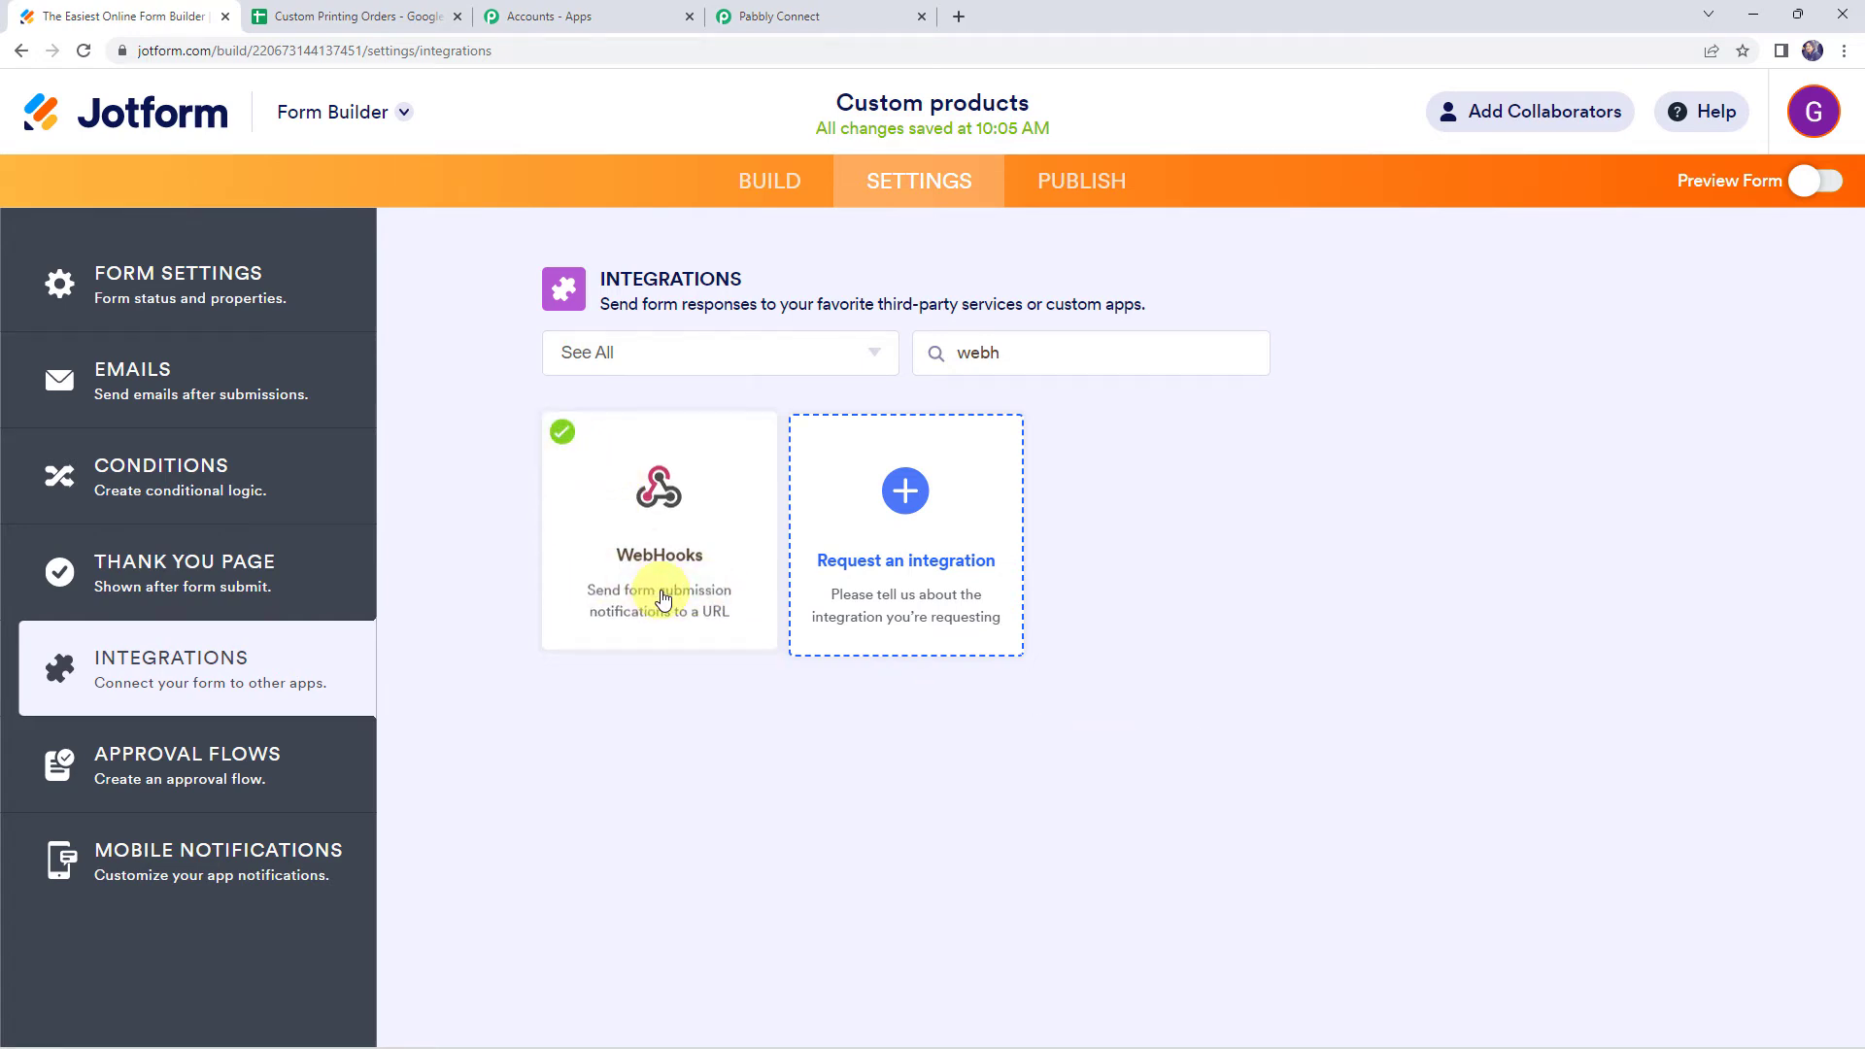
Start waiting for the webhook response in the Pabbly Connect trigger step
left_click(804, 13)
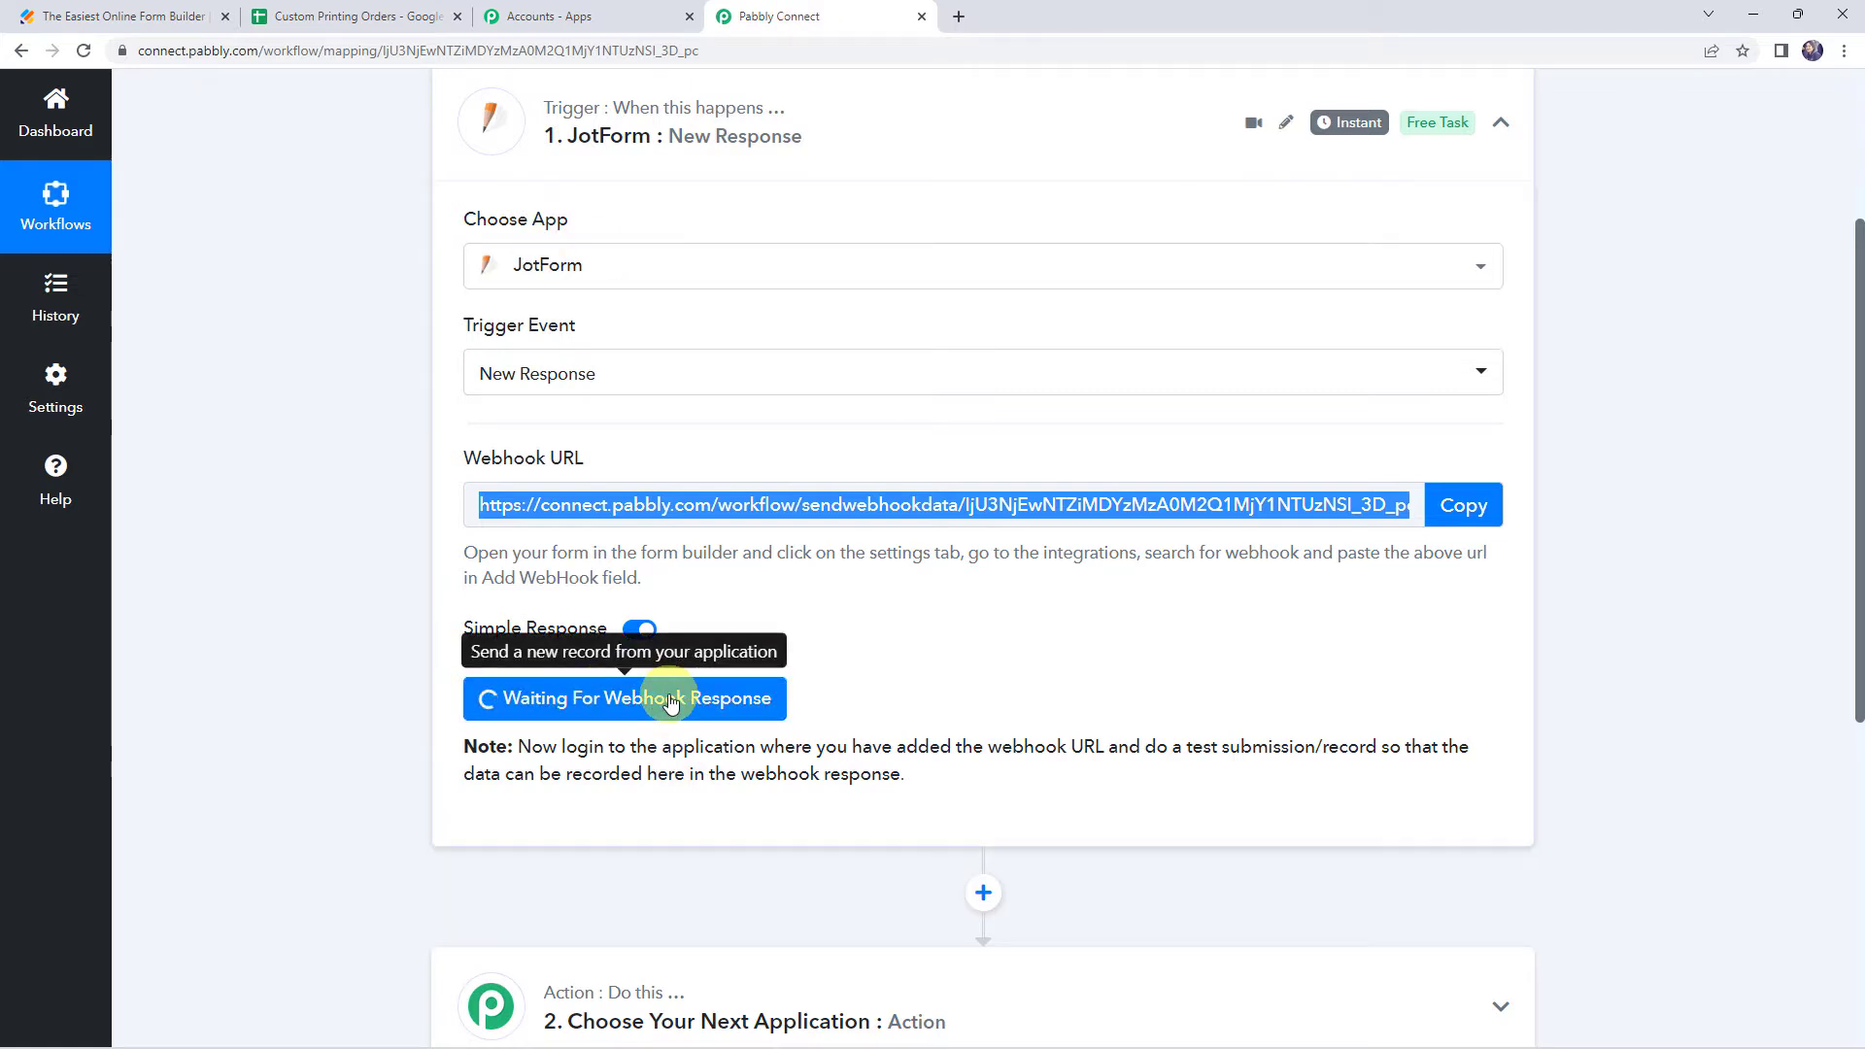
left_click_drag(1106, 746, 1410, 747)
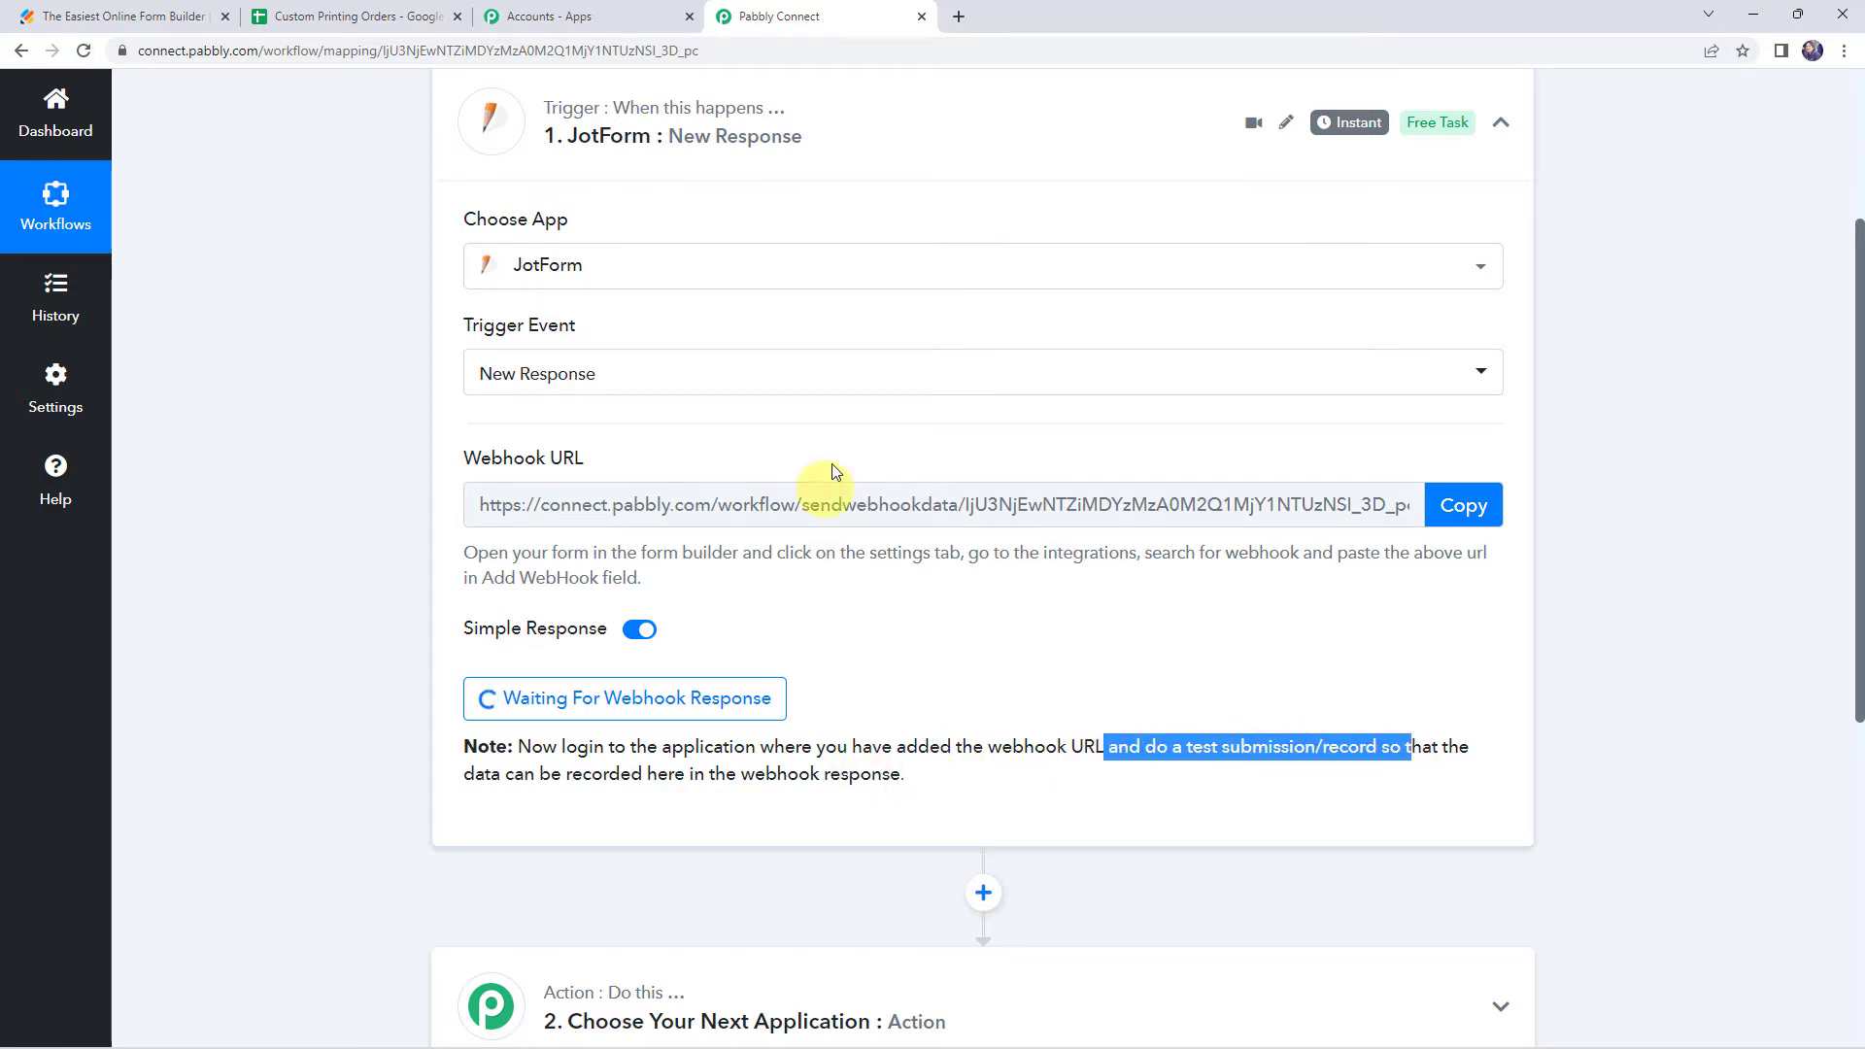
Publish the Custom products form and open its public link in a new tab
left_click(138, 12)
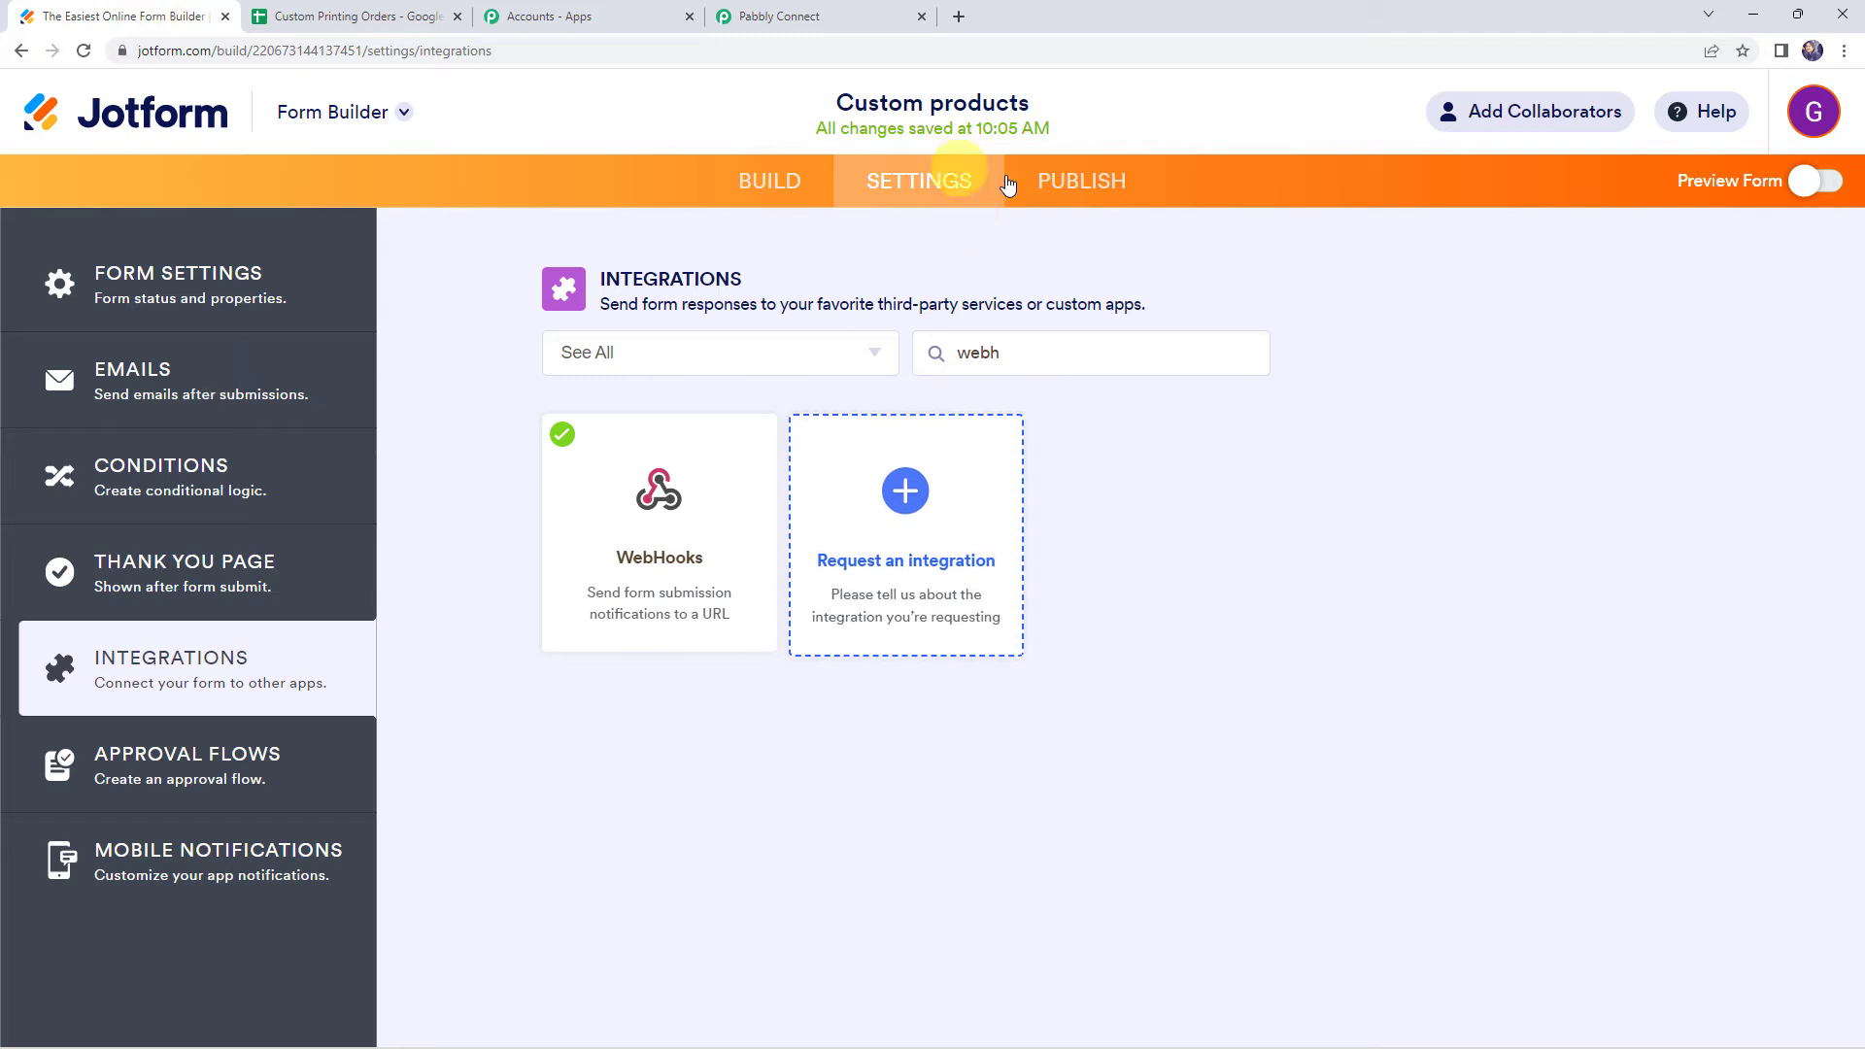
left_click(1103, 208)
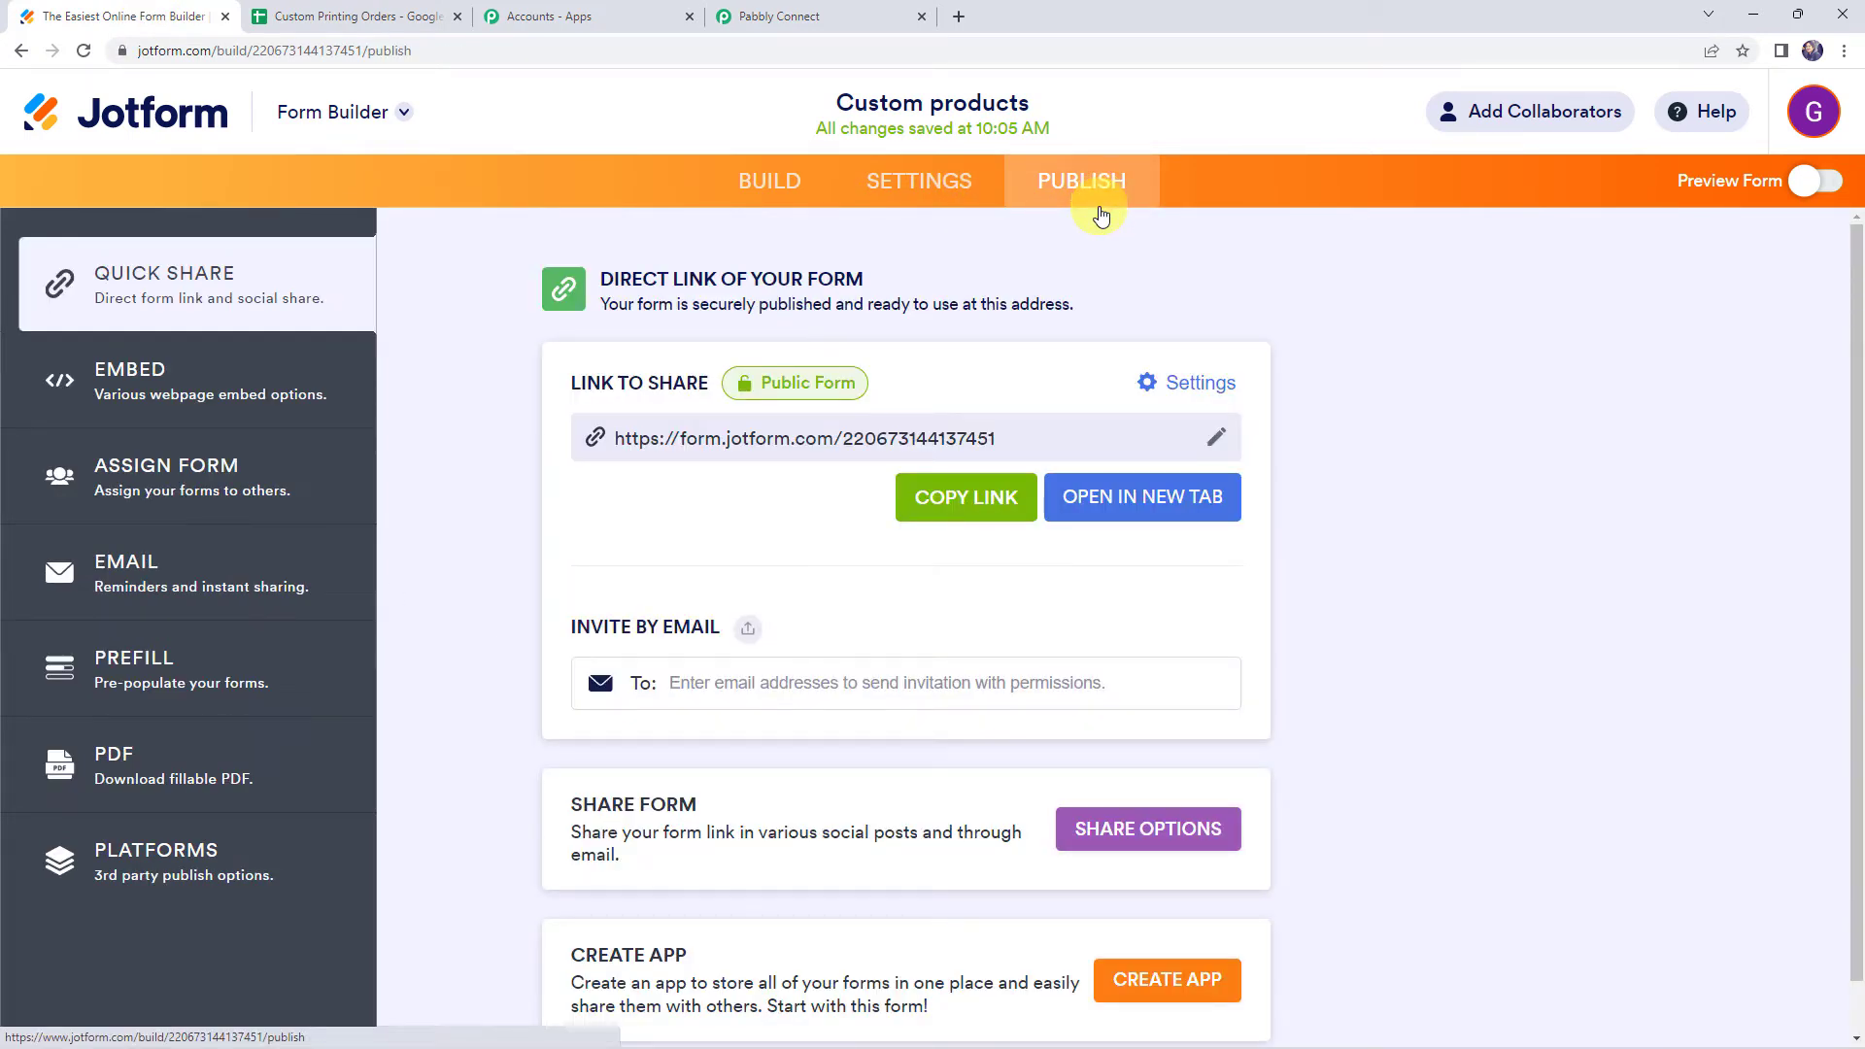
left_click(1134, 497)
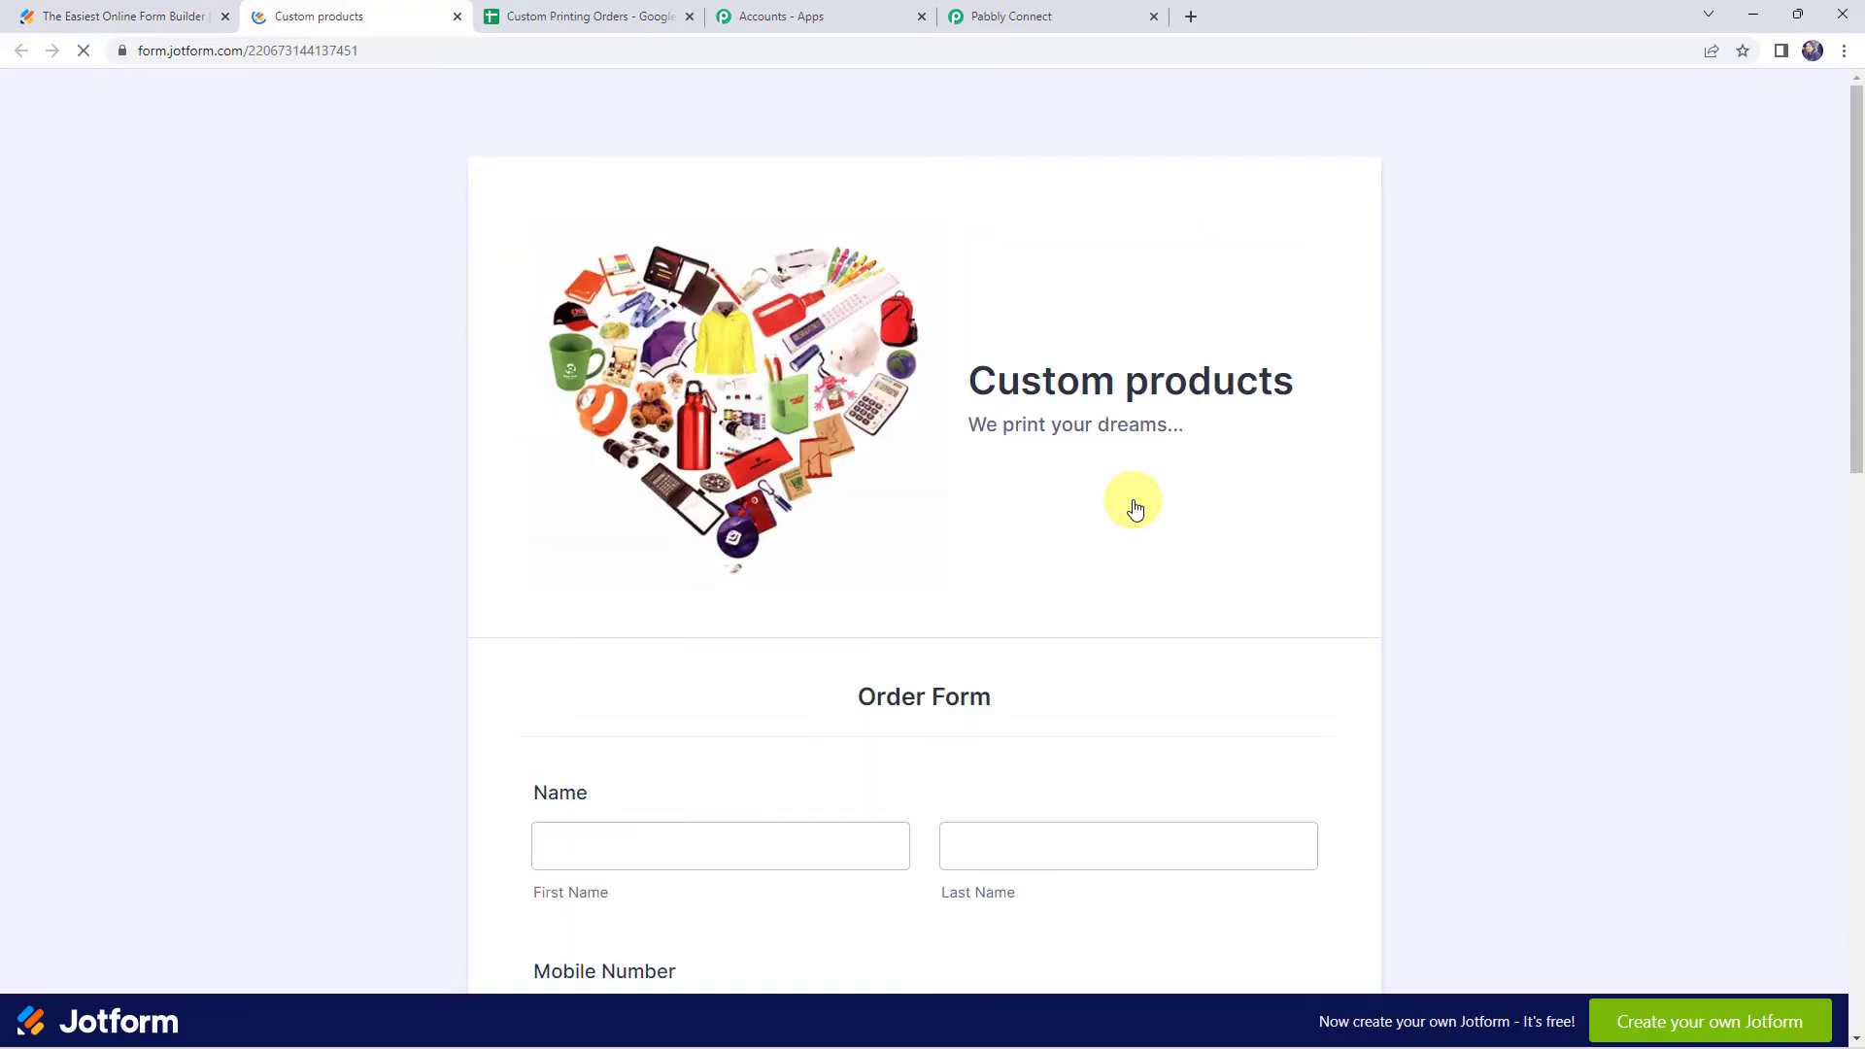
Fill in the order form's first name, last name, mobile number and e-mail fields with test details
scroll(1132, 499, "down", 5)
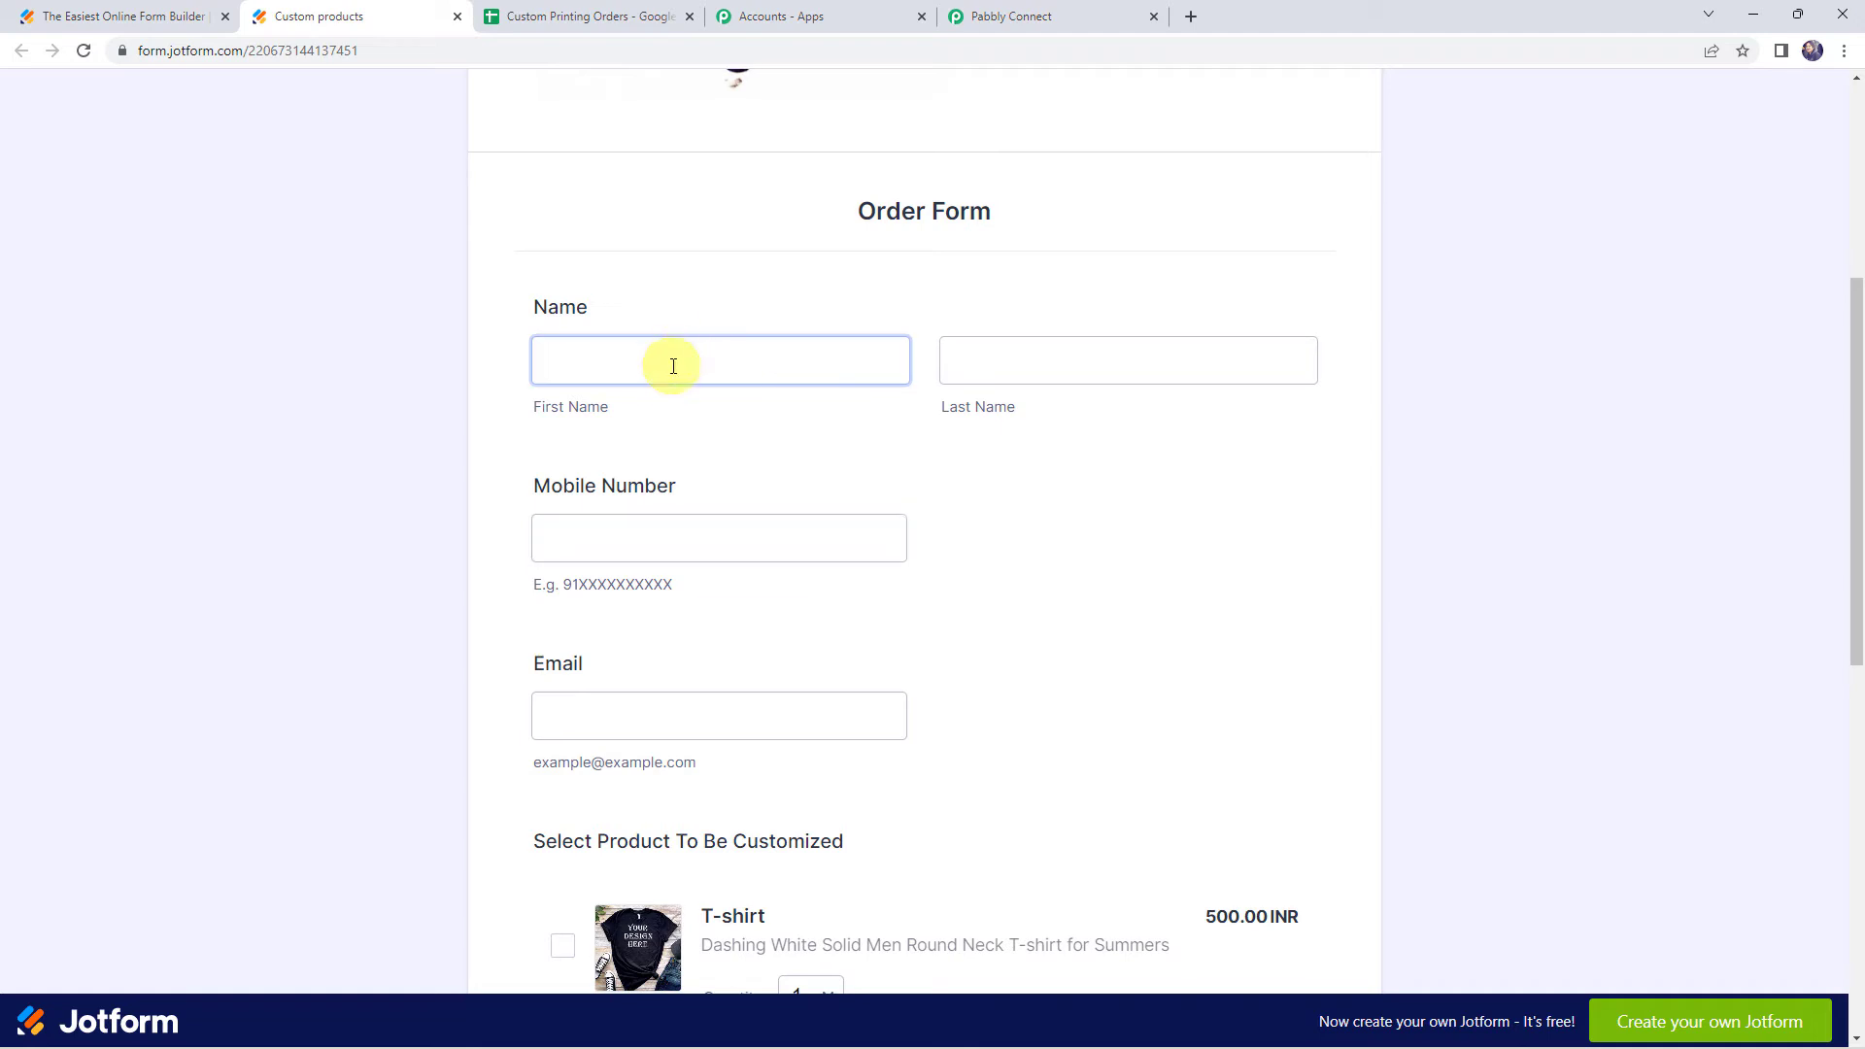
left_click(673, 366)
key("Tab")
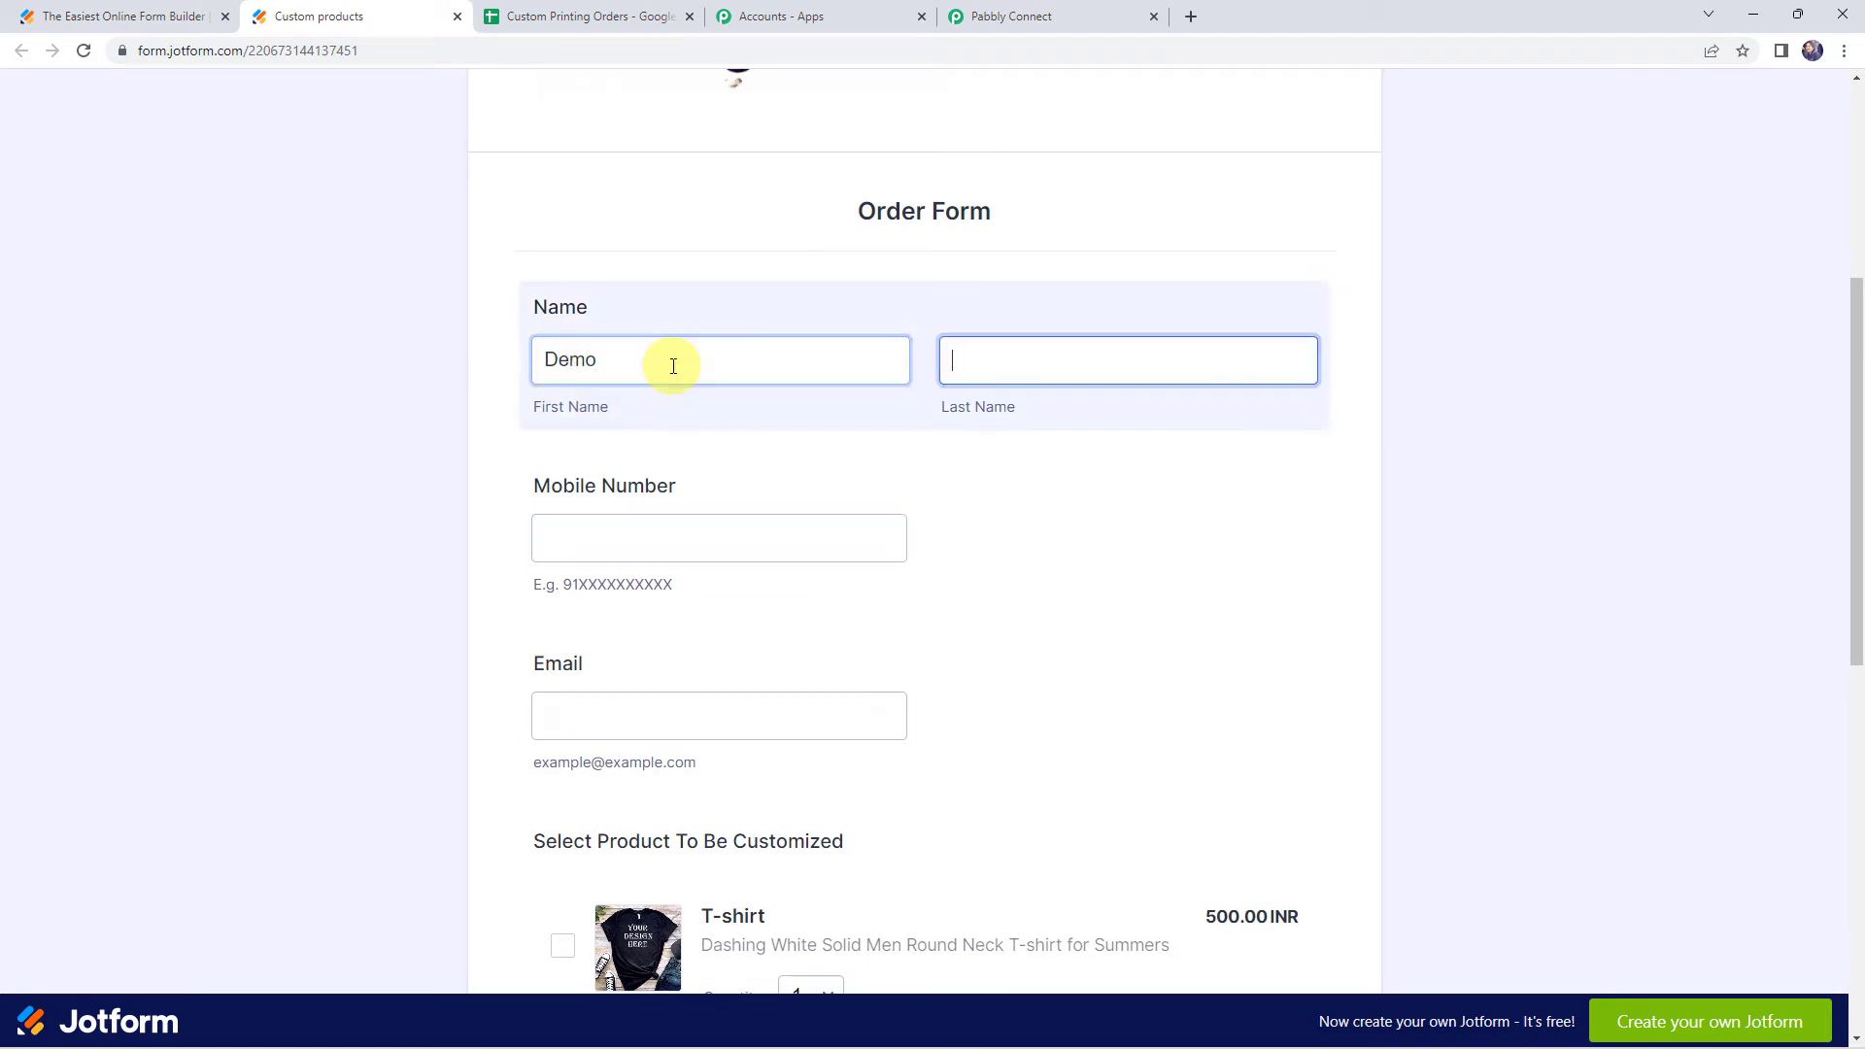
key("Tab")
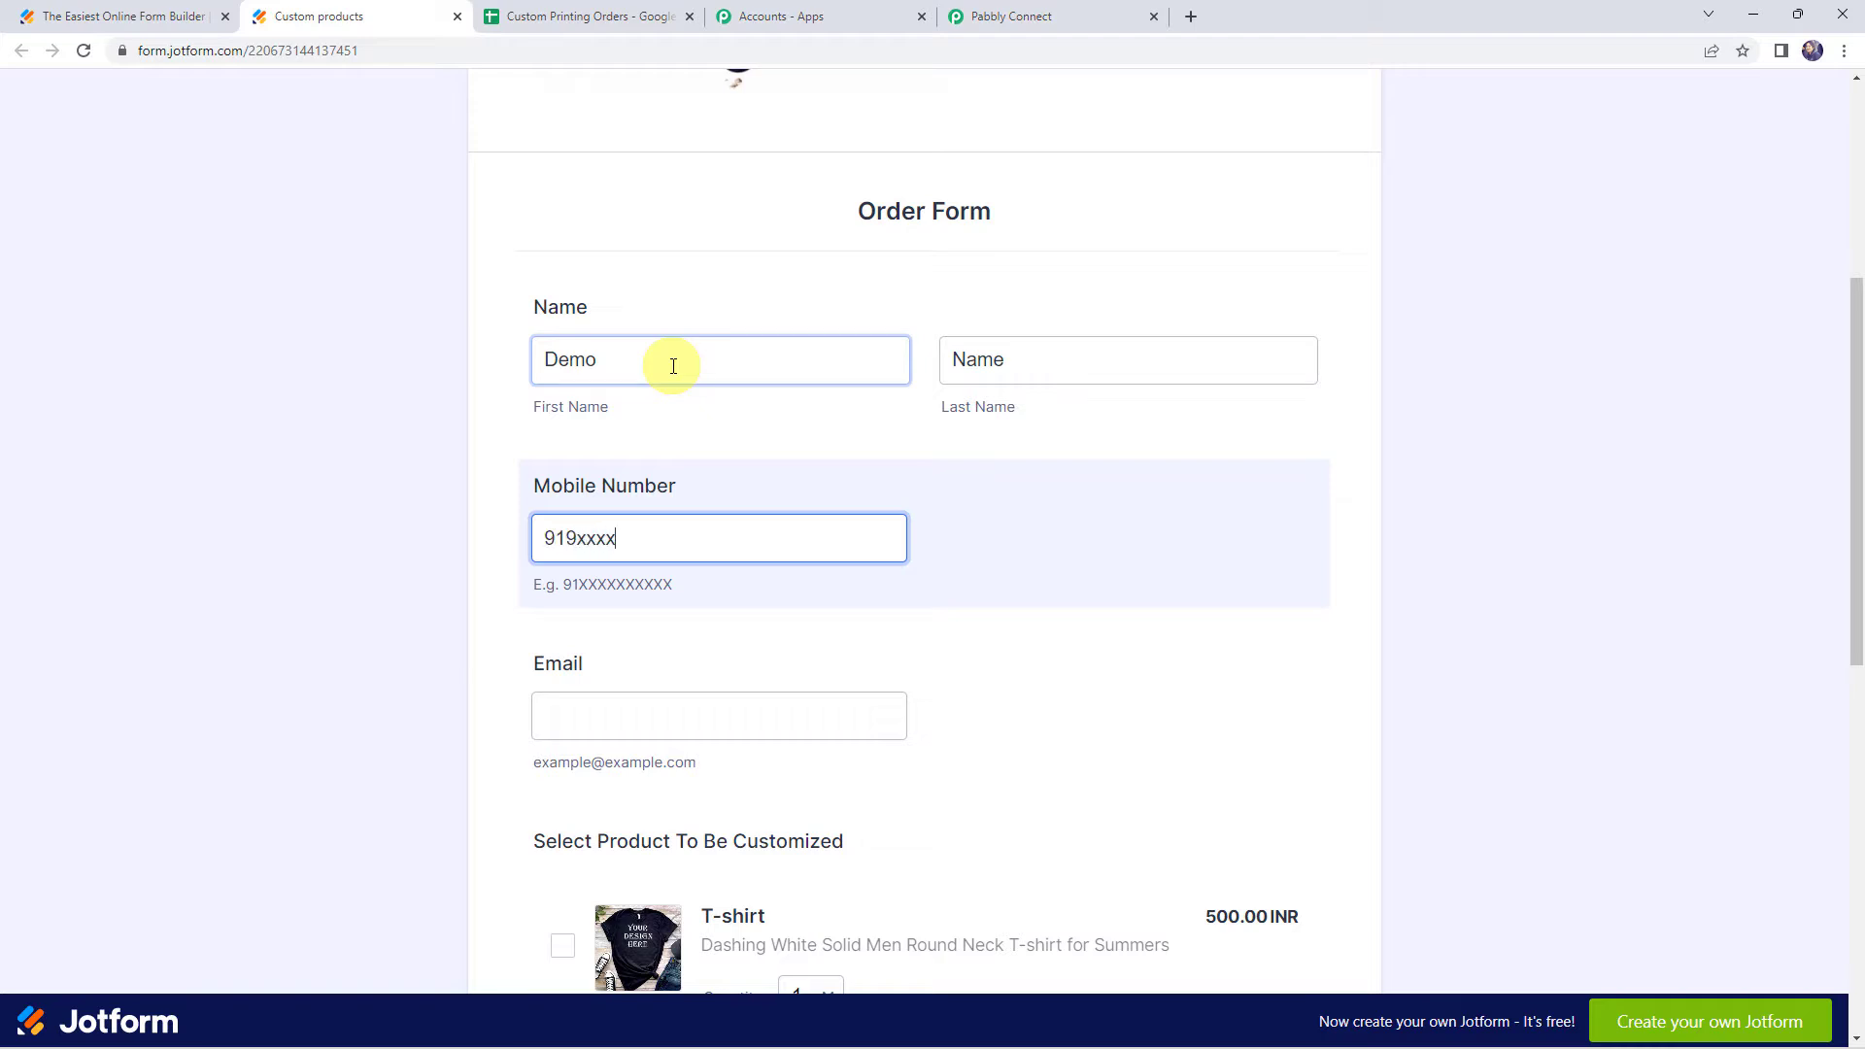
key("Tab")
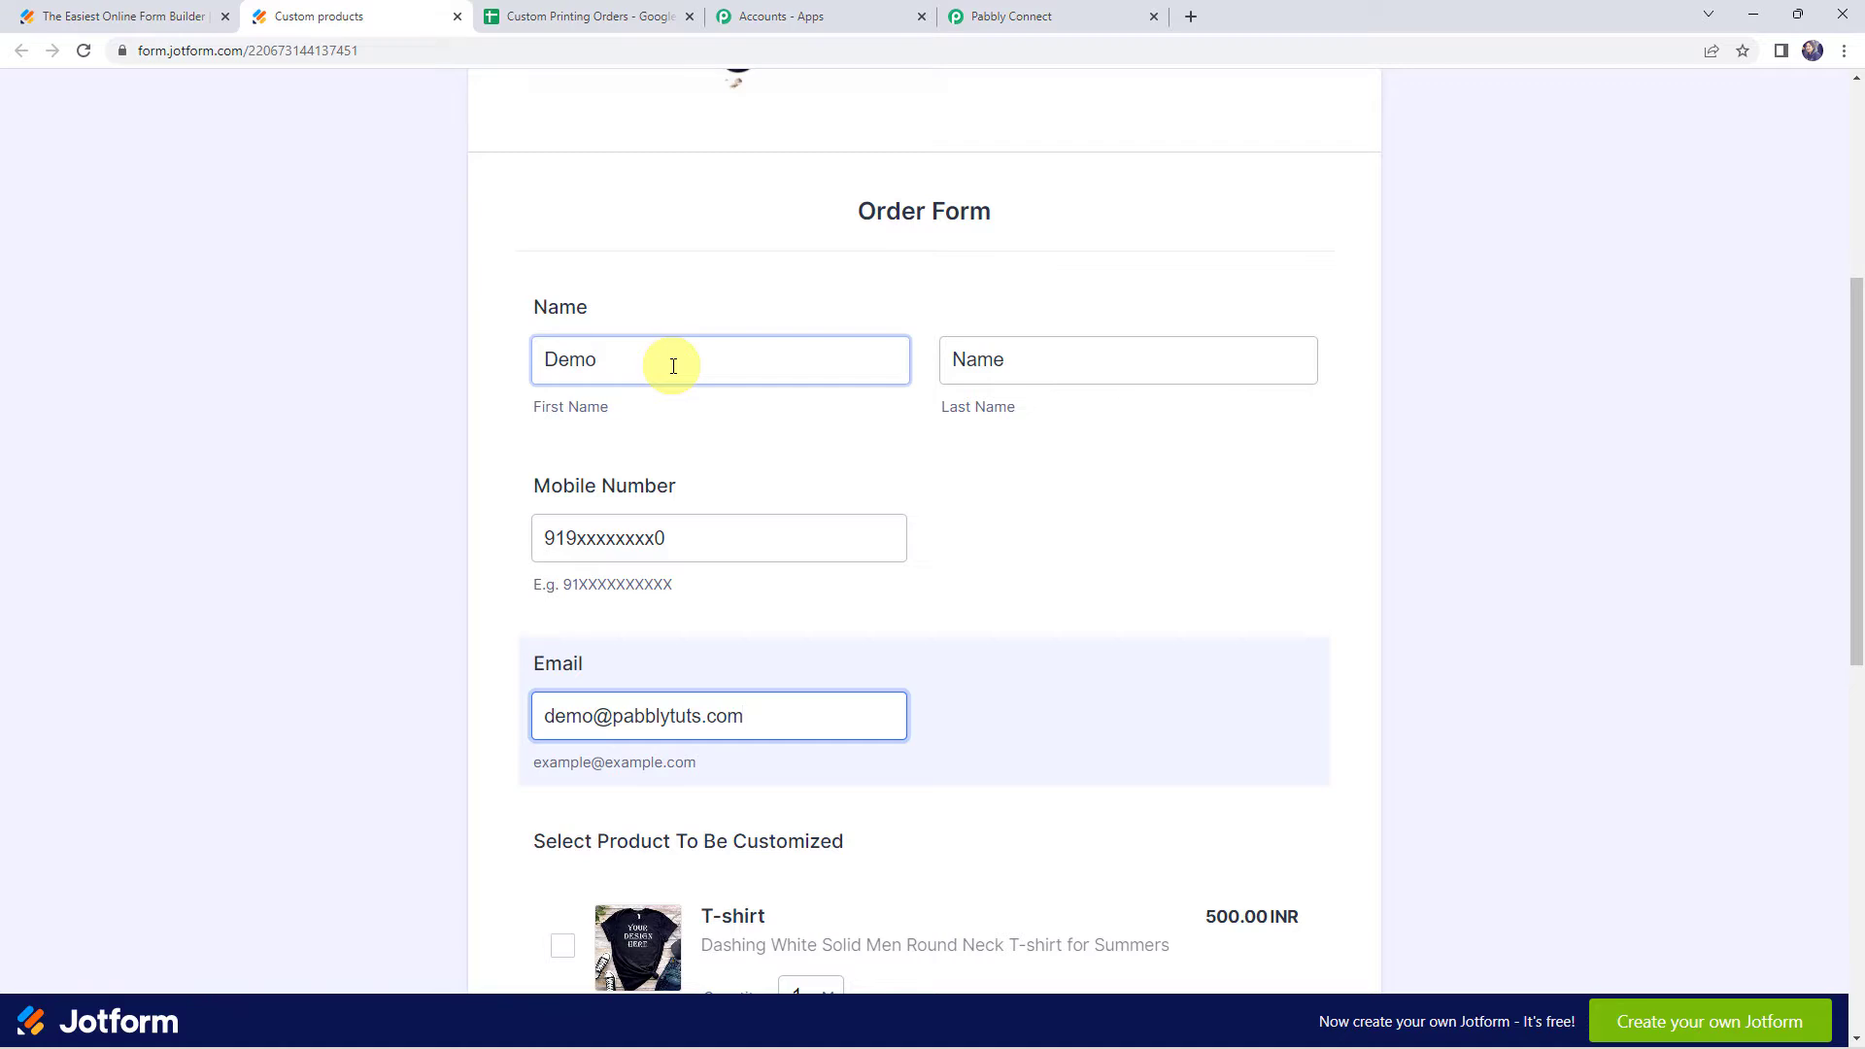
Select the T-shirt, Mug and Bottle products on the order form
scroll(673, 366, "down", 3)
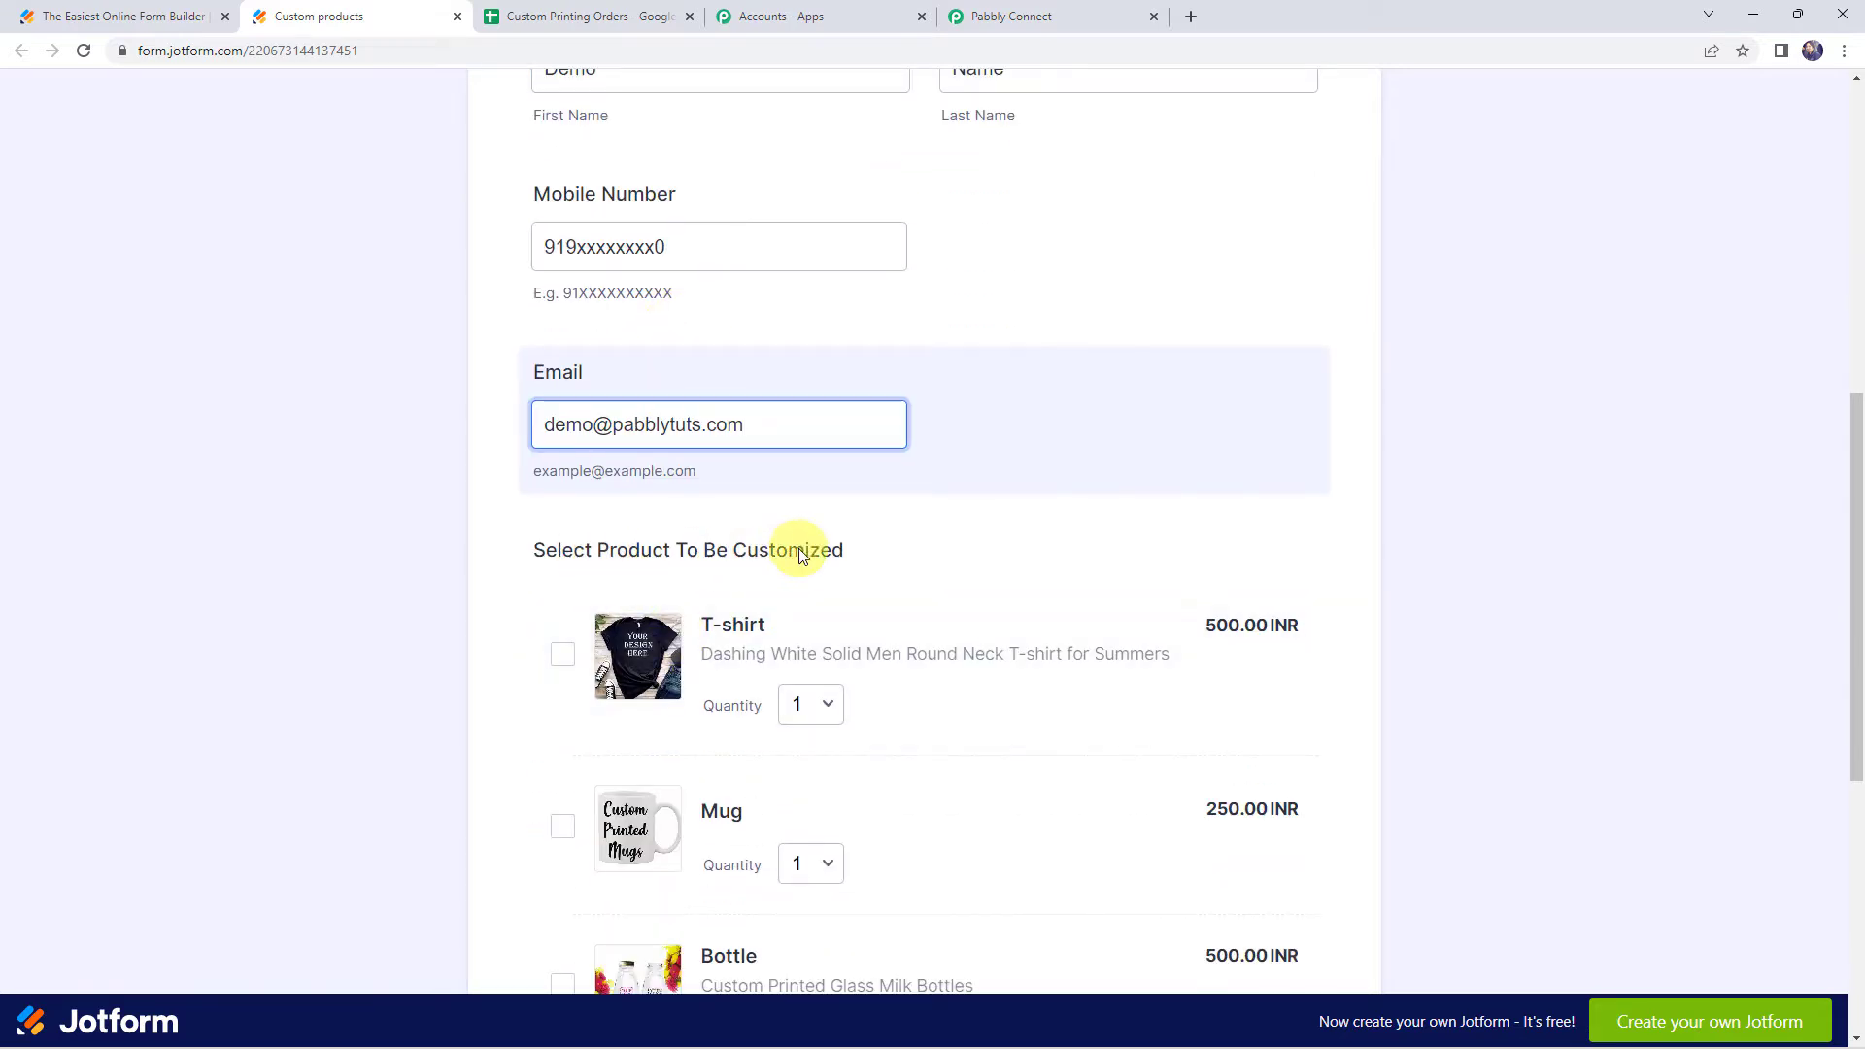
scroll(801, 554, "down", 2)
left_click(561, 461)
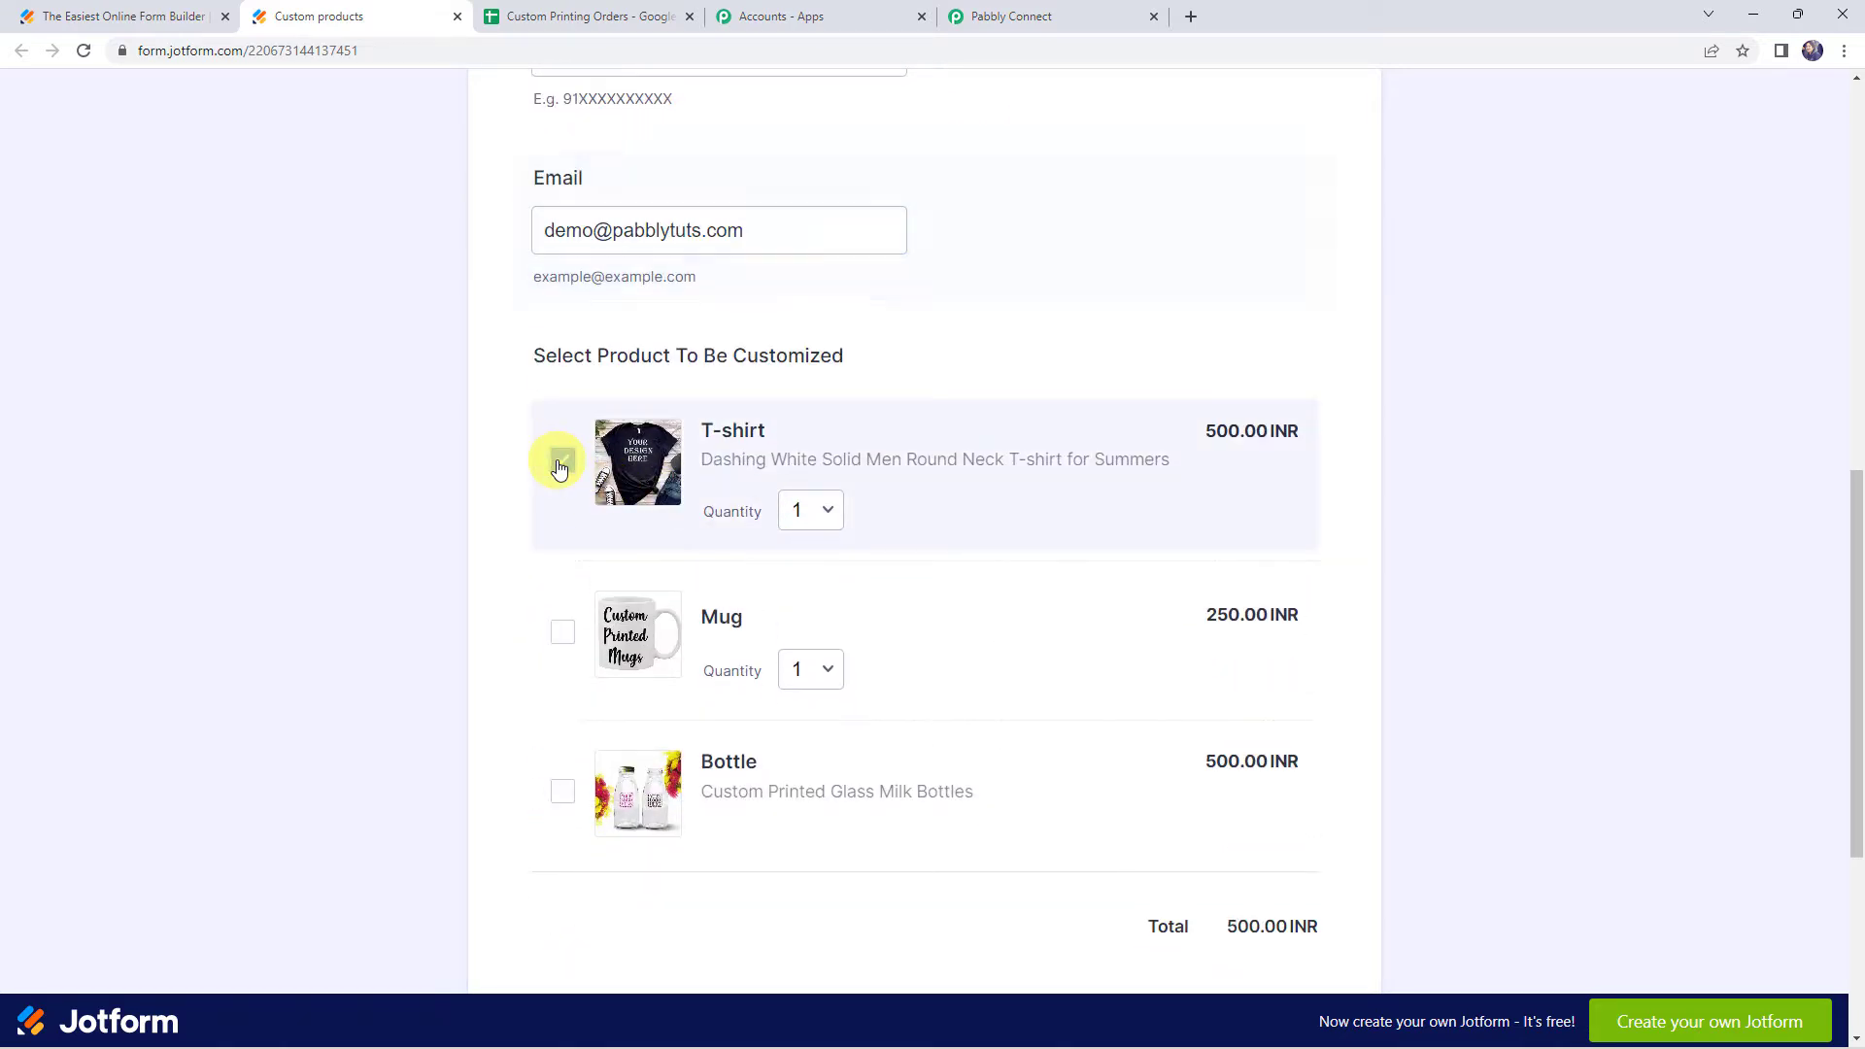
scroll(560, 525, "down", 1)
left_click(562, 589)
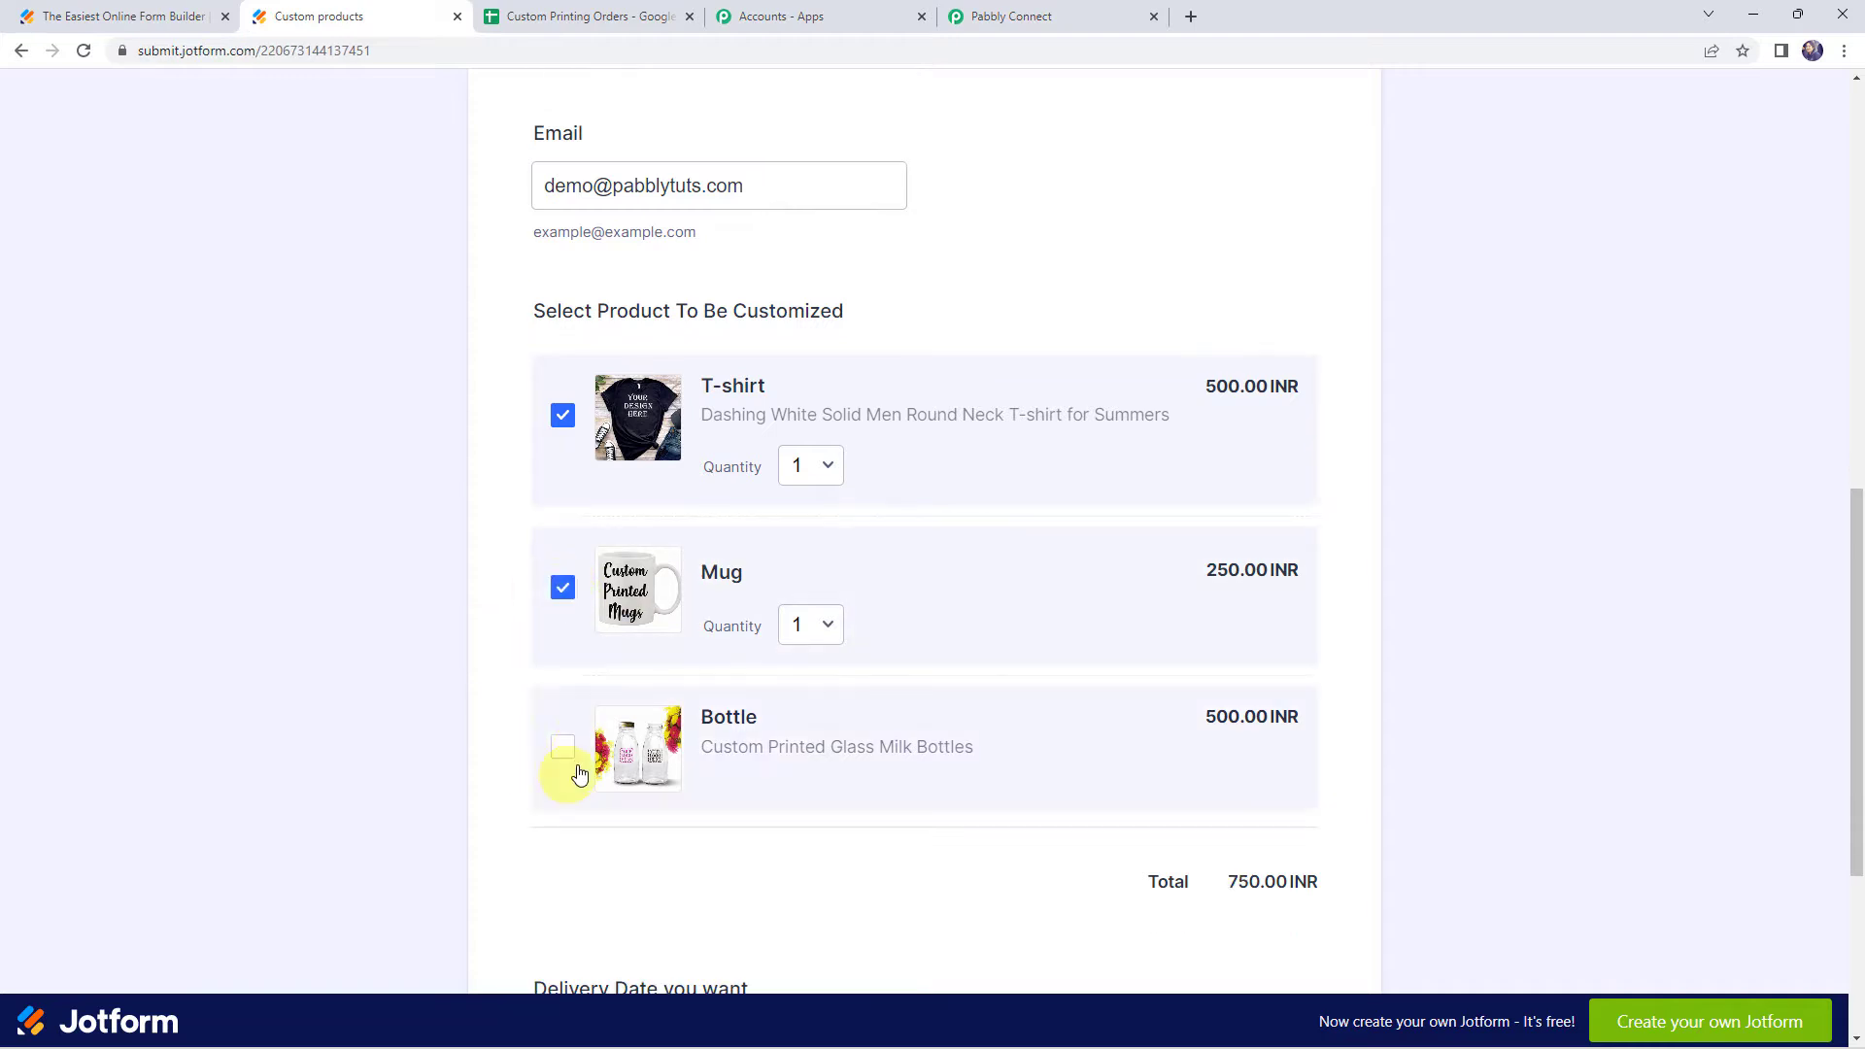
left_click(562, 754)
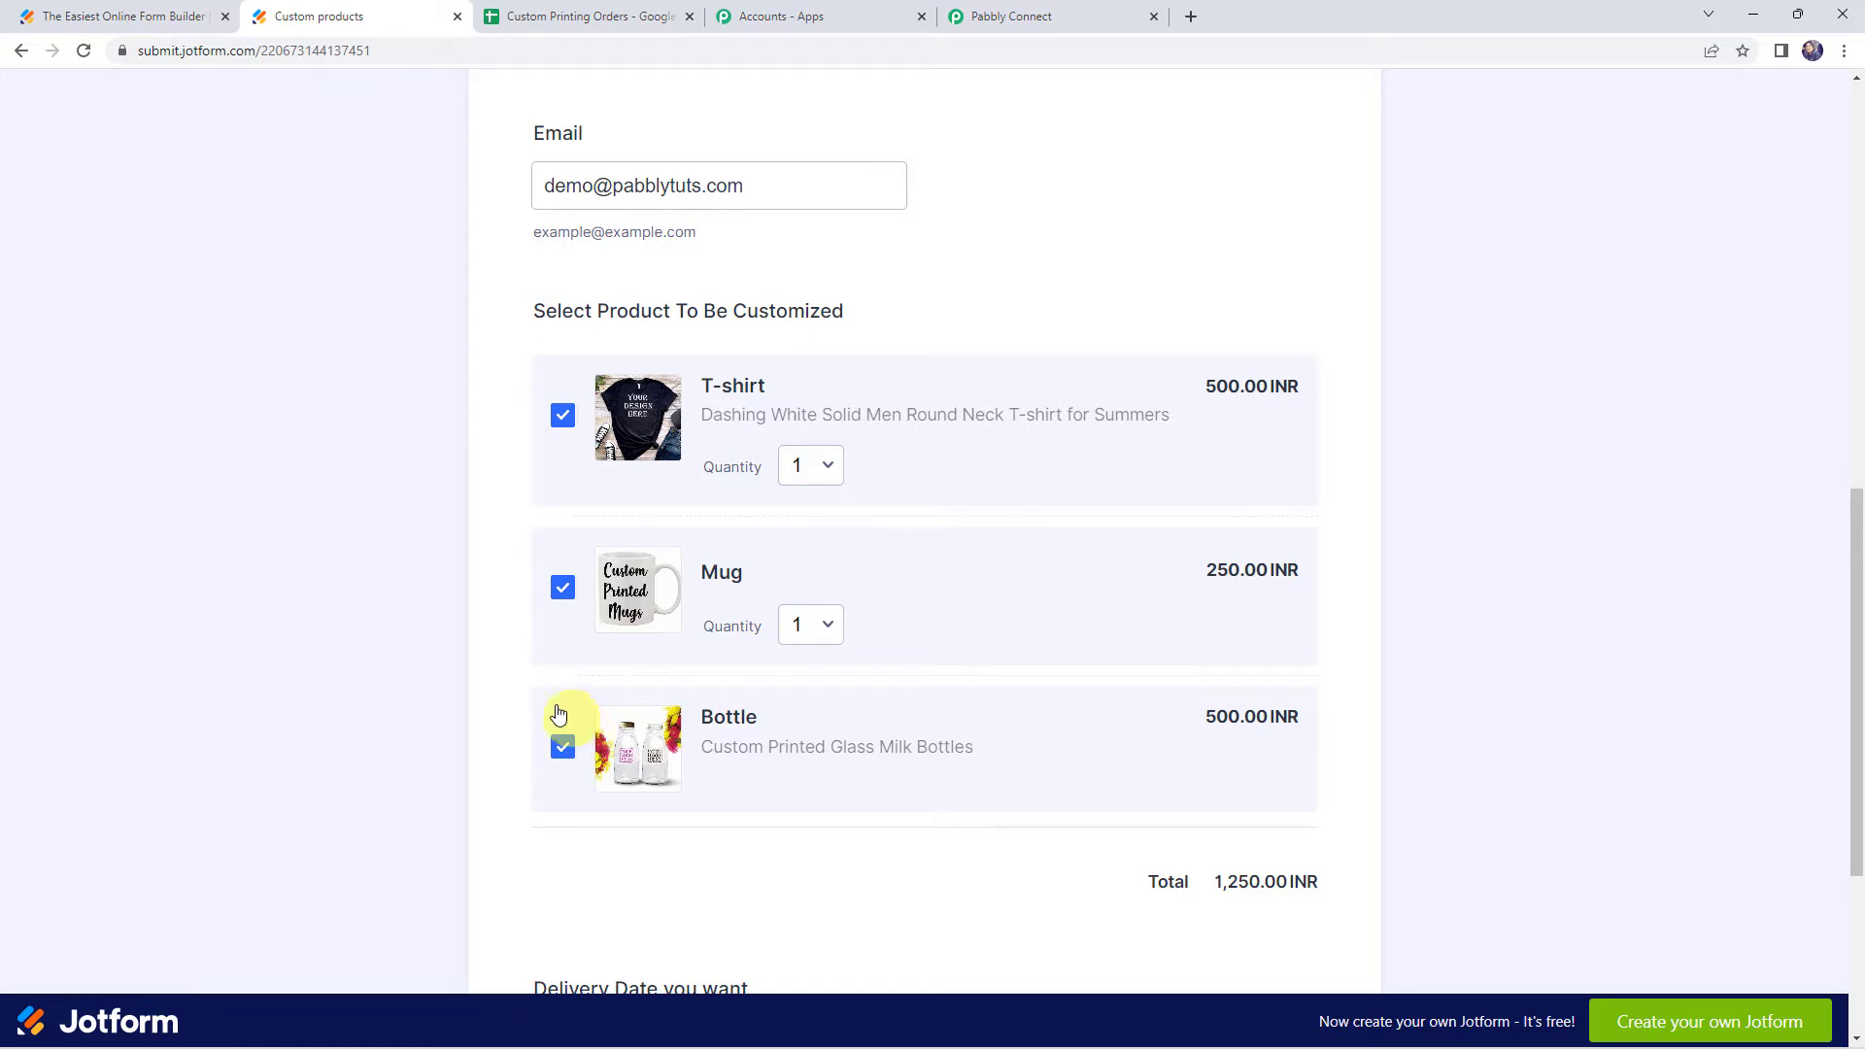
Pick 09-30-2022 as the delivery date and submit the order form
scroll(468, 637, "down", 4)
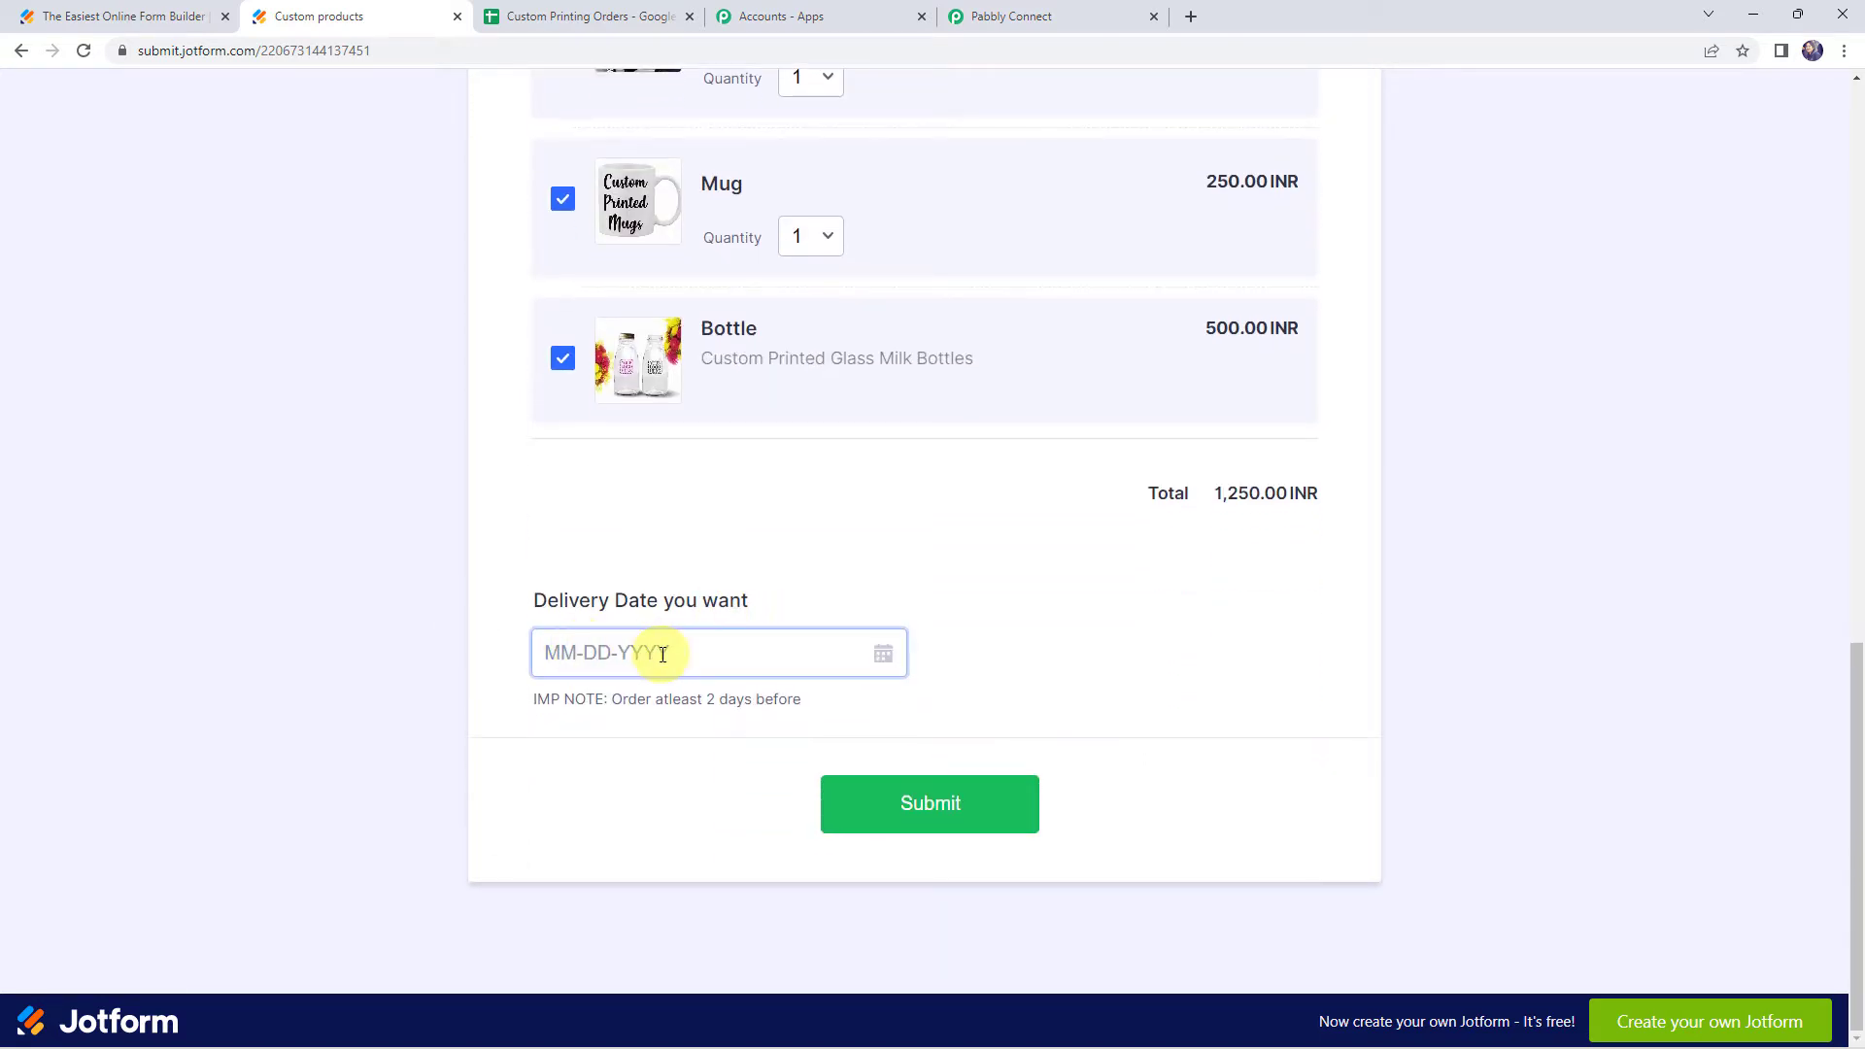
left_click(879, 659)
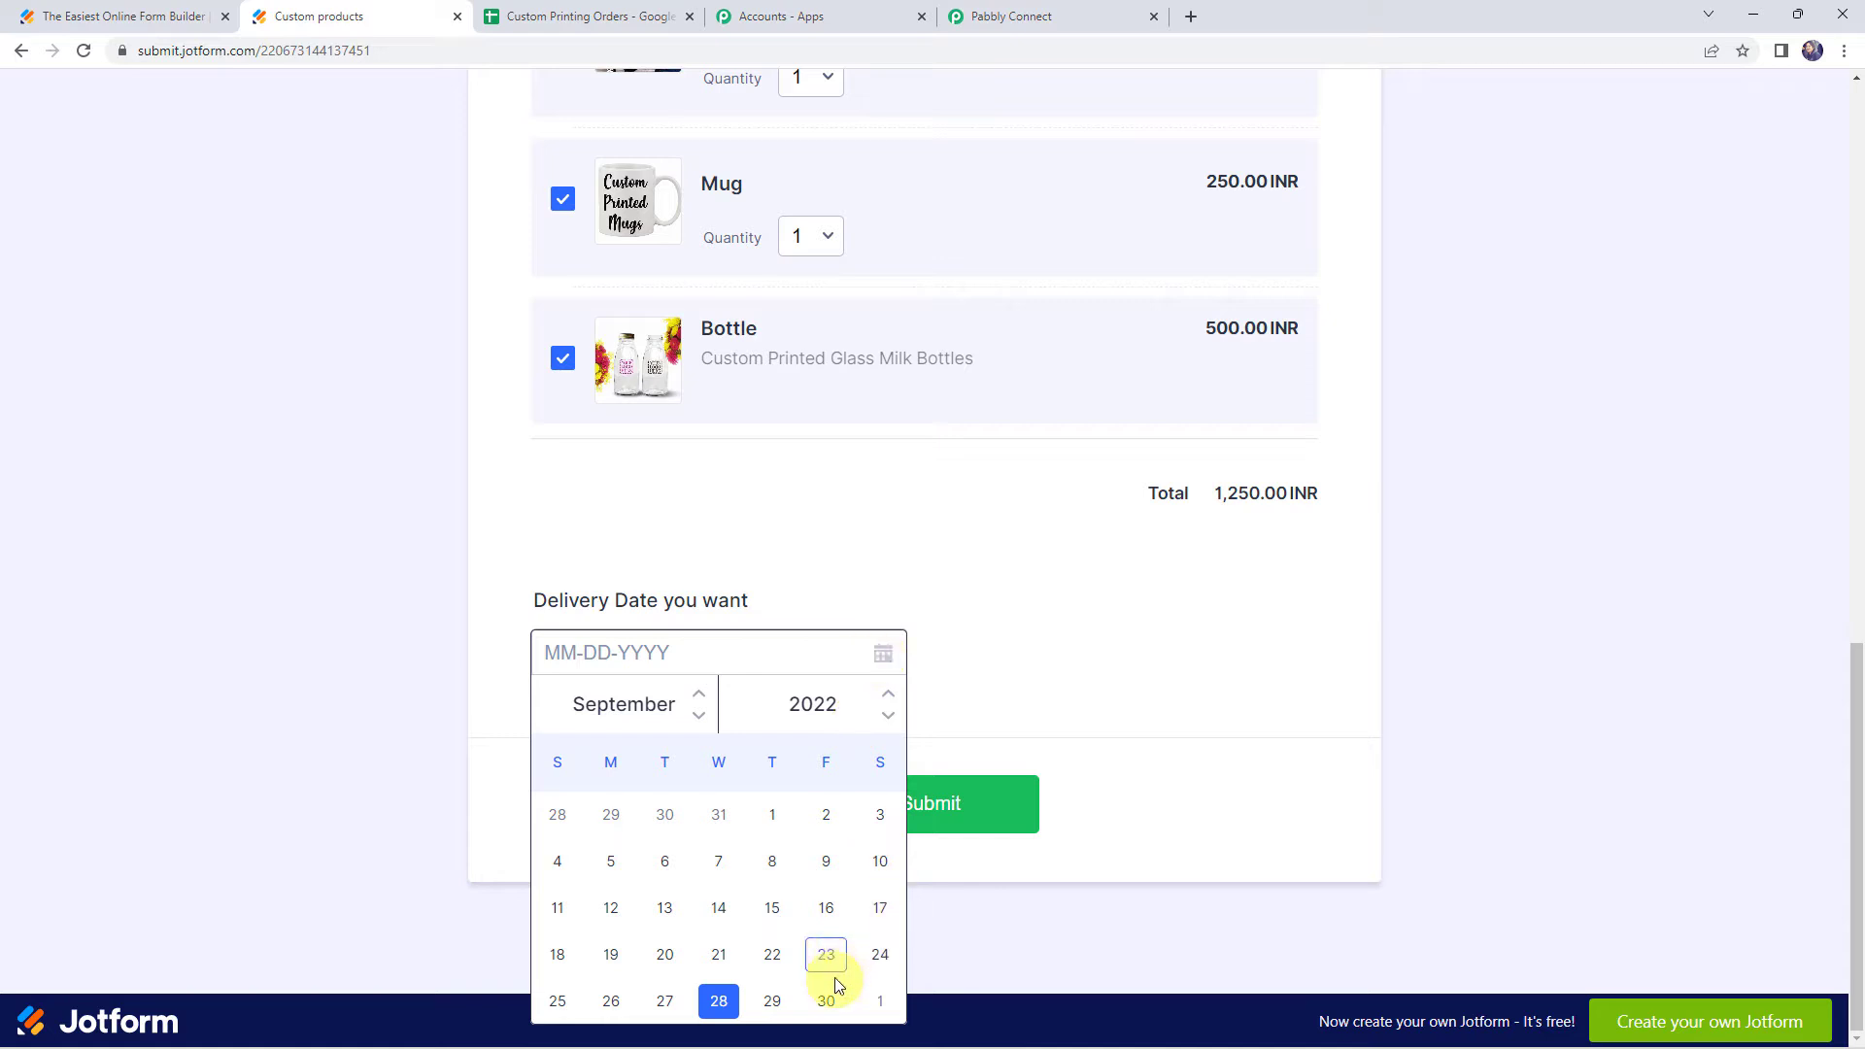
left_click(824, 1002)
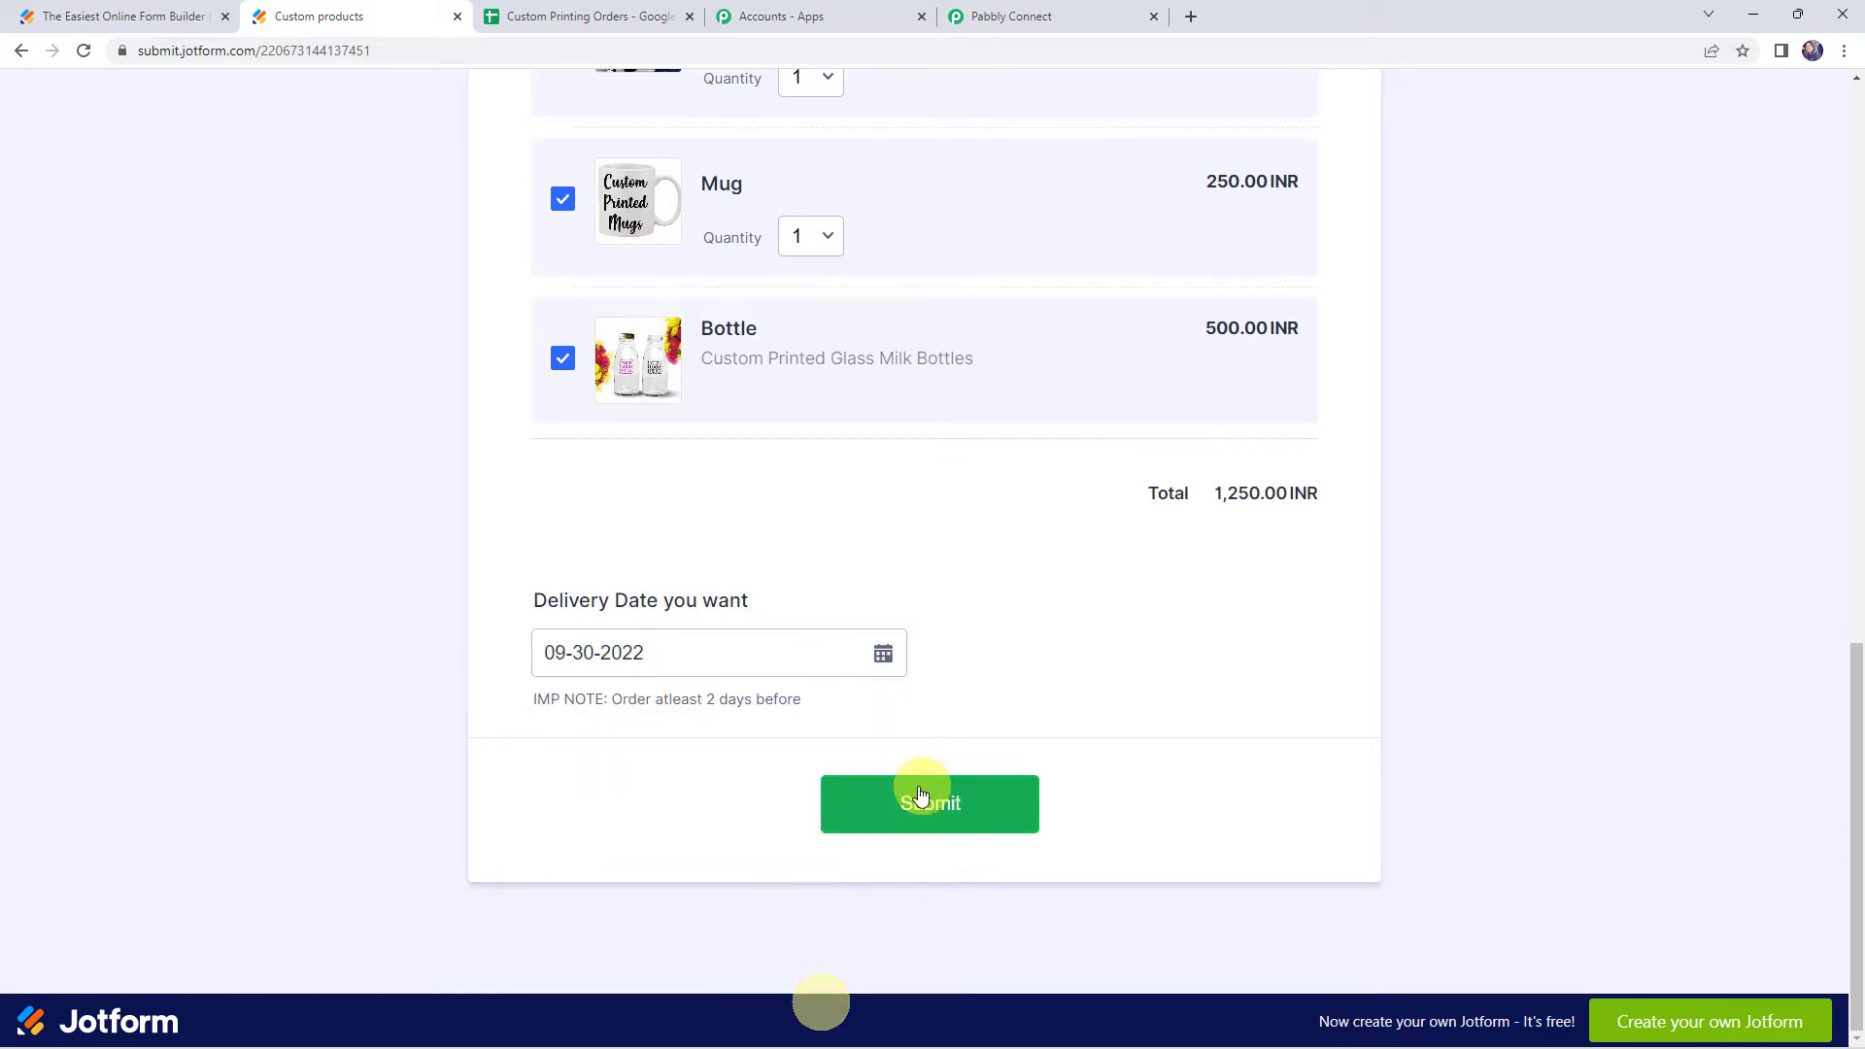
left_click(939, 819)
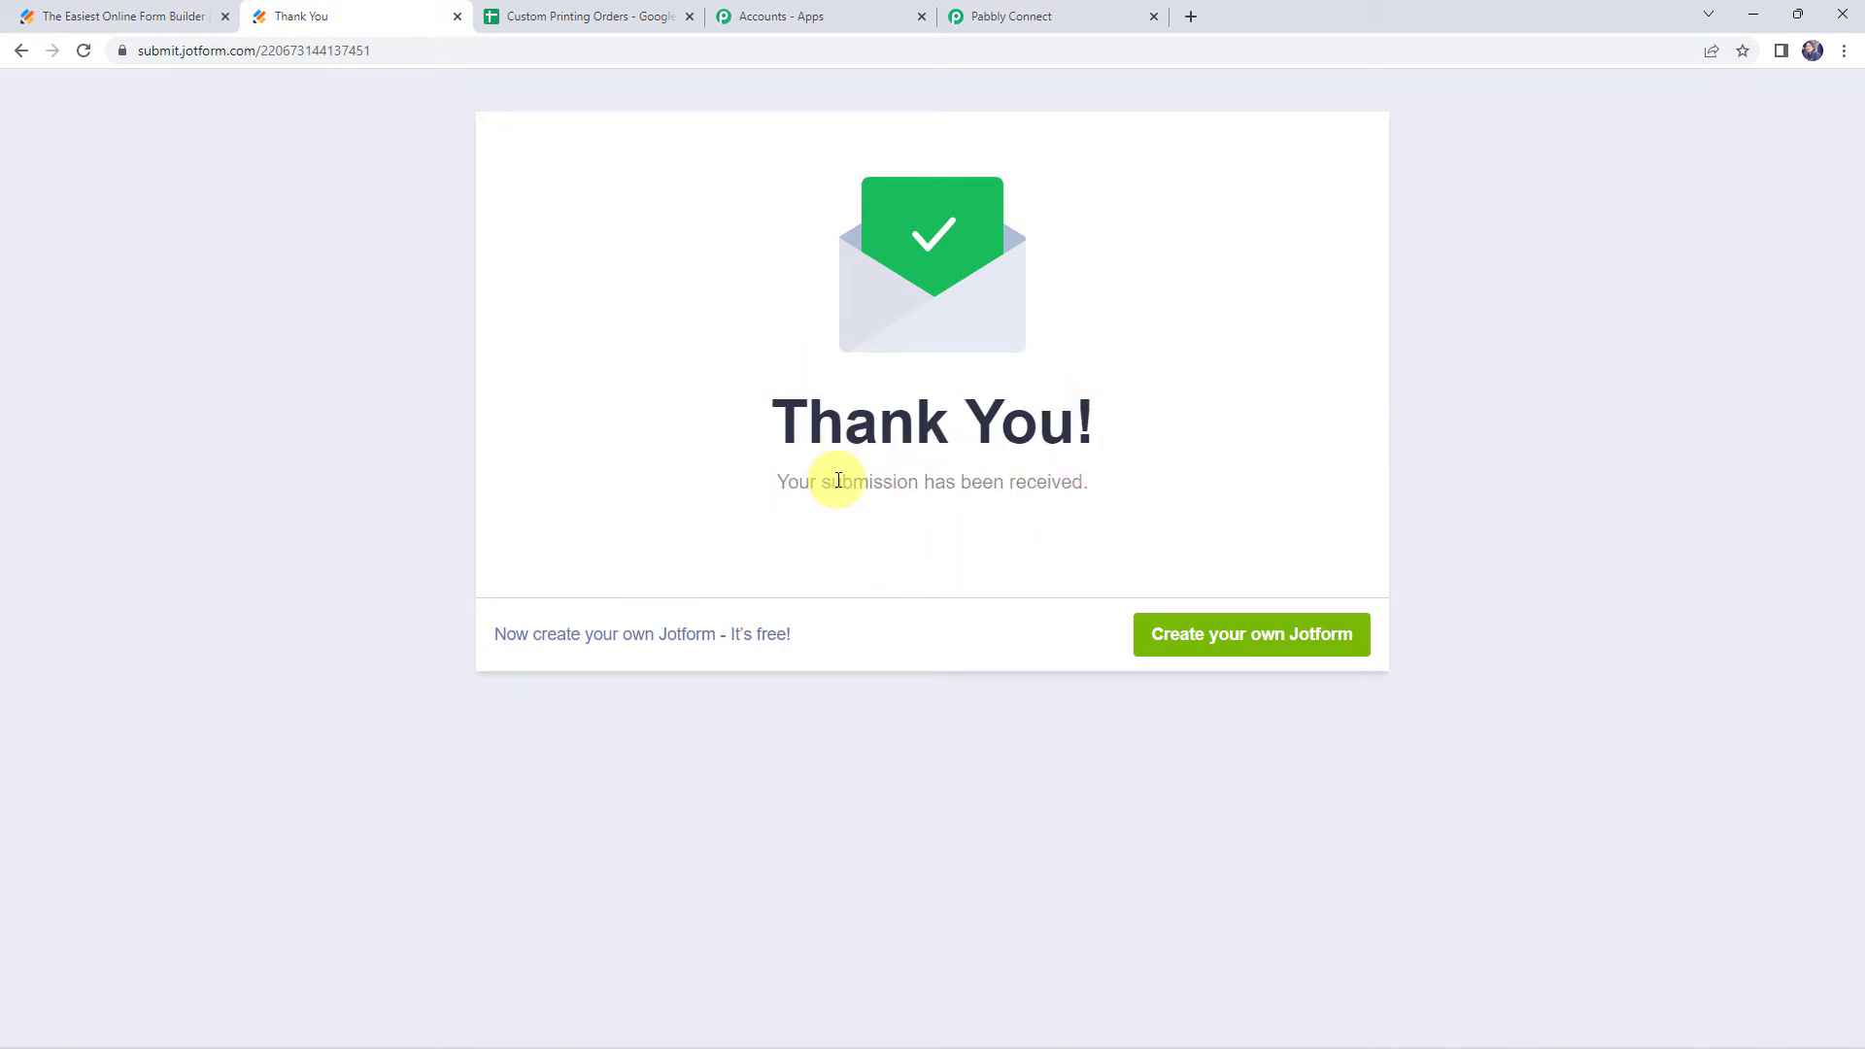
Return to the Pabbly Connect workflow and review the captured webhook response fields from the test submission
left_click(1011, 15)
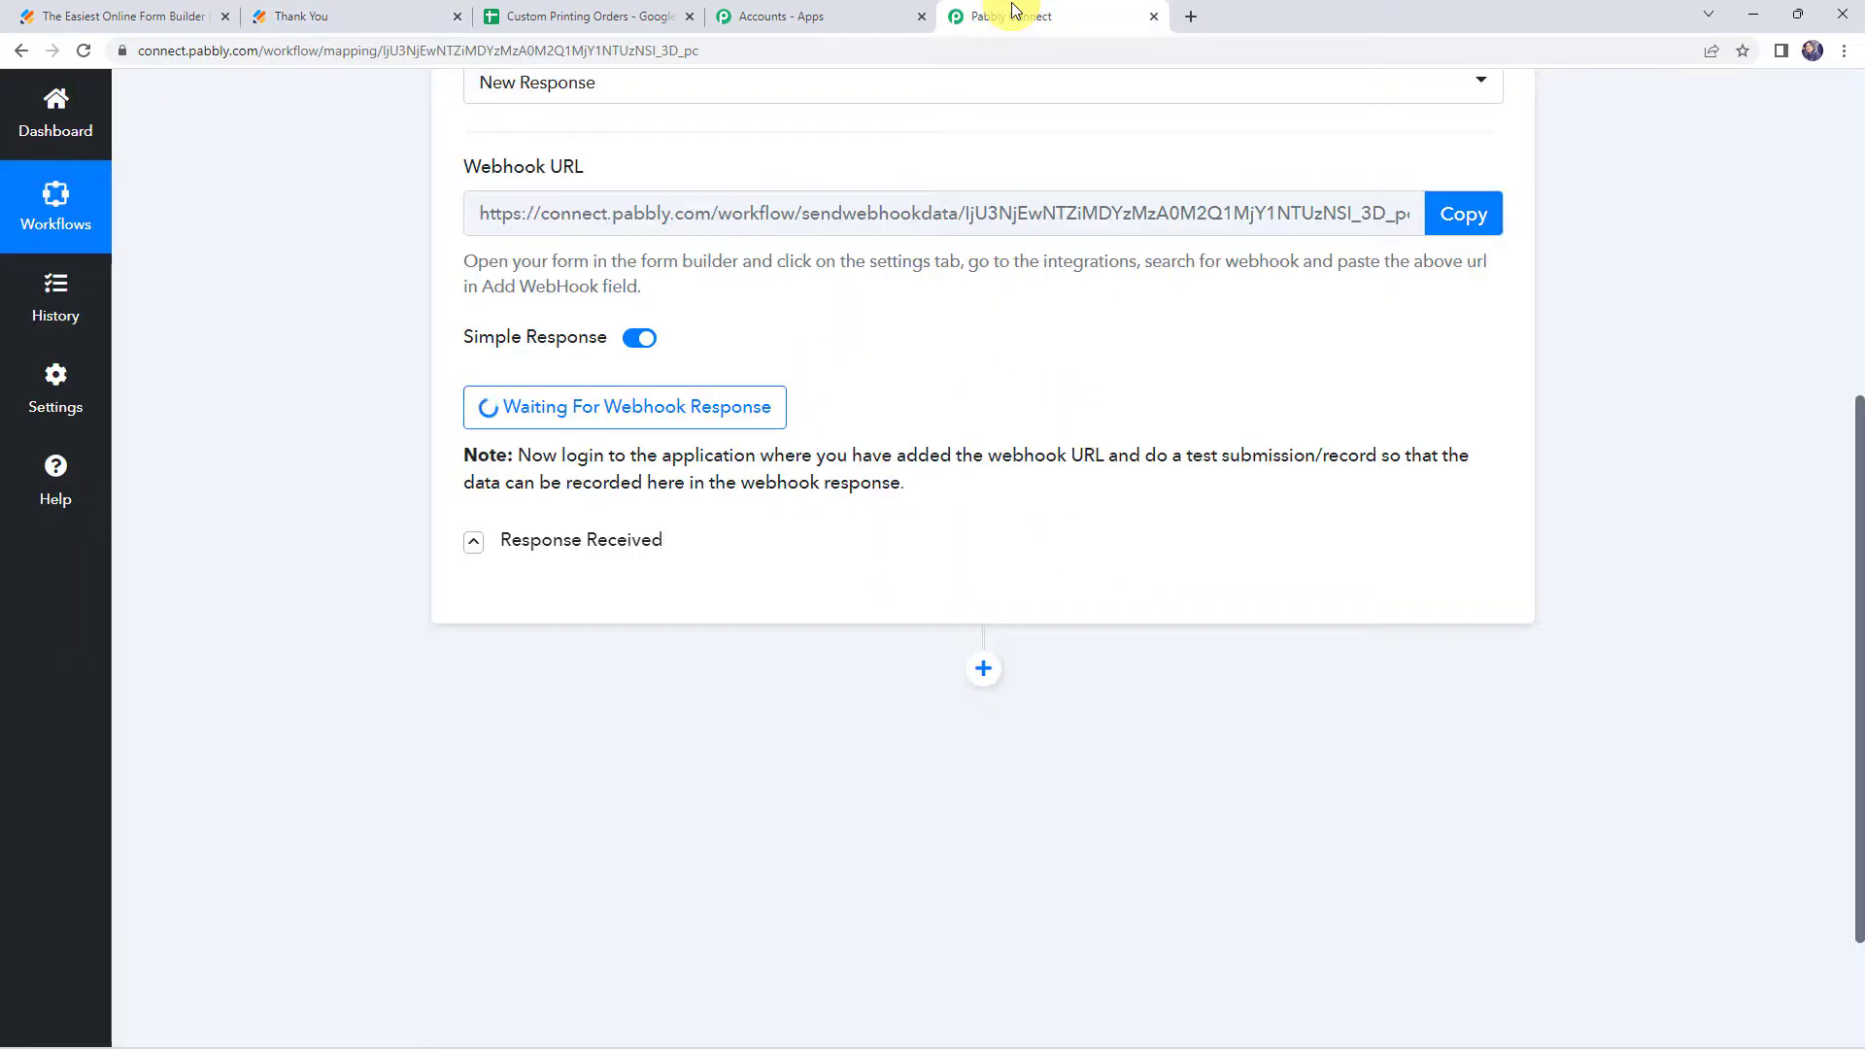
left_click(592, 413)
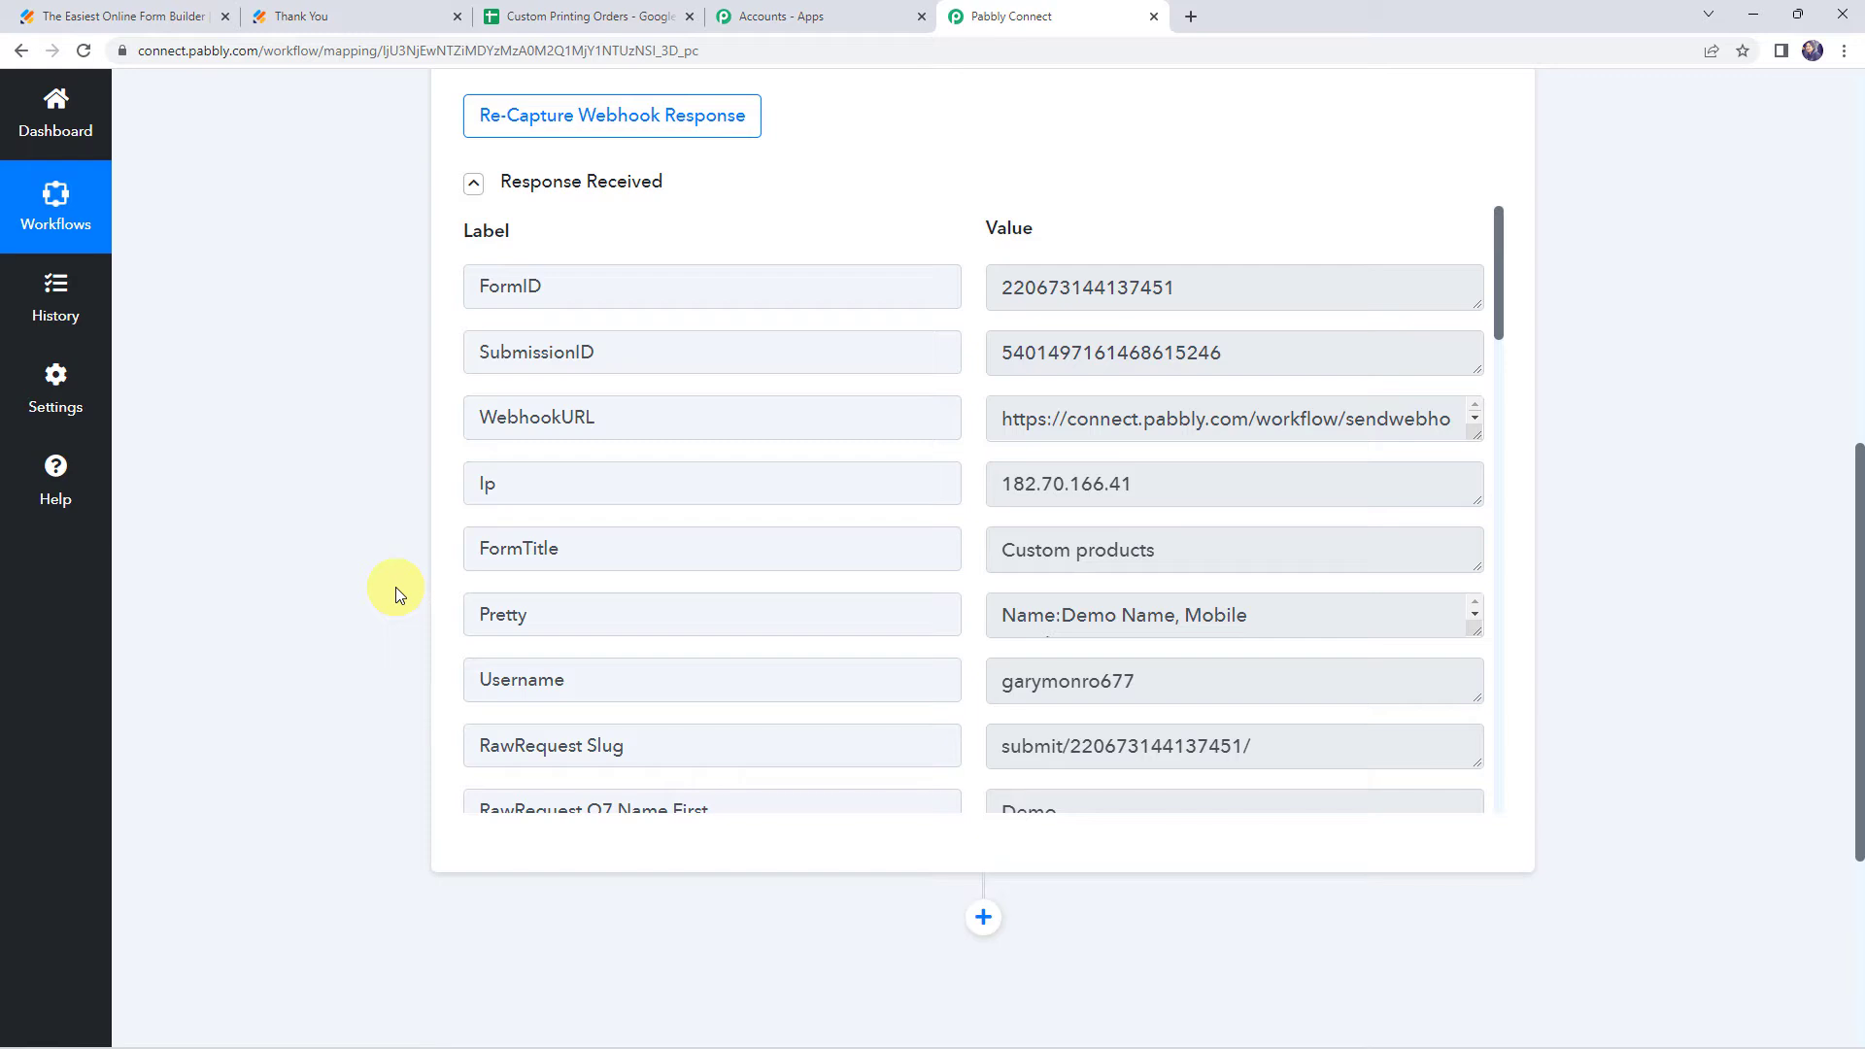
left_click(1217, 289)
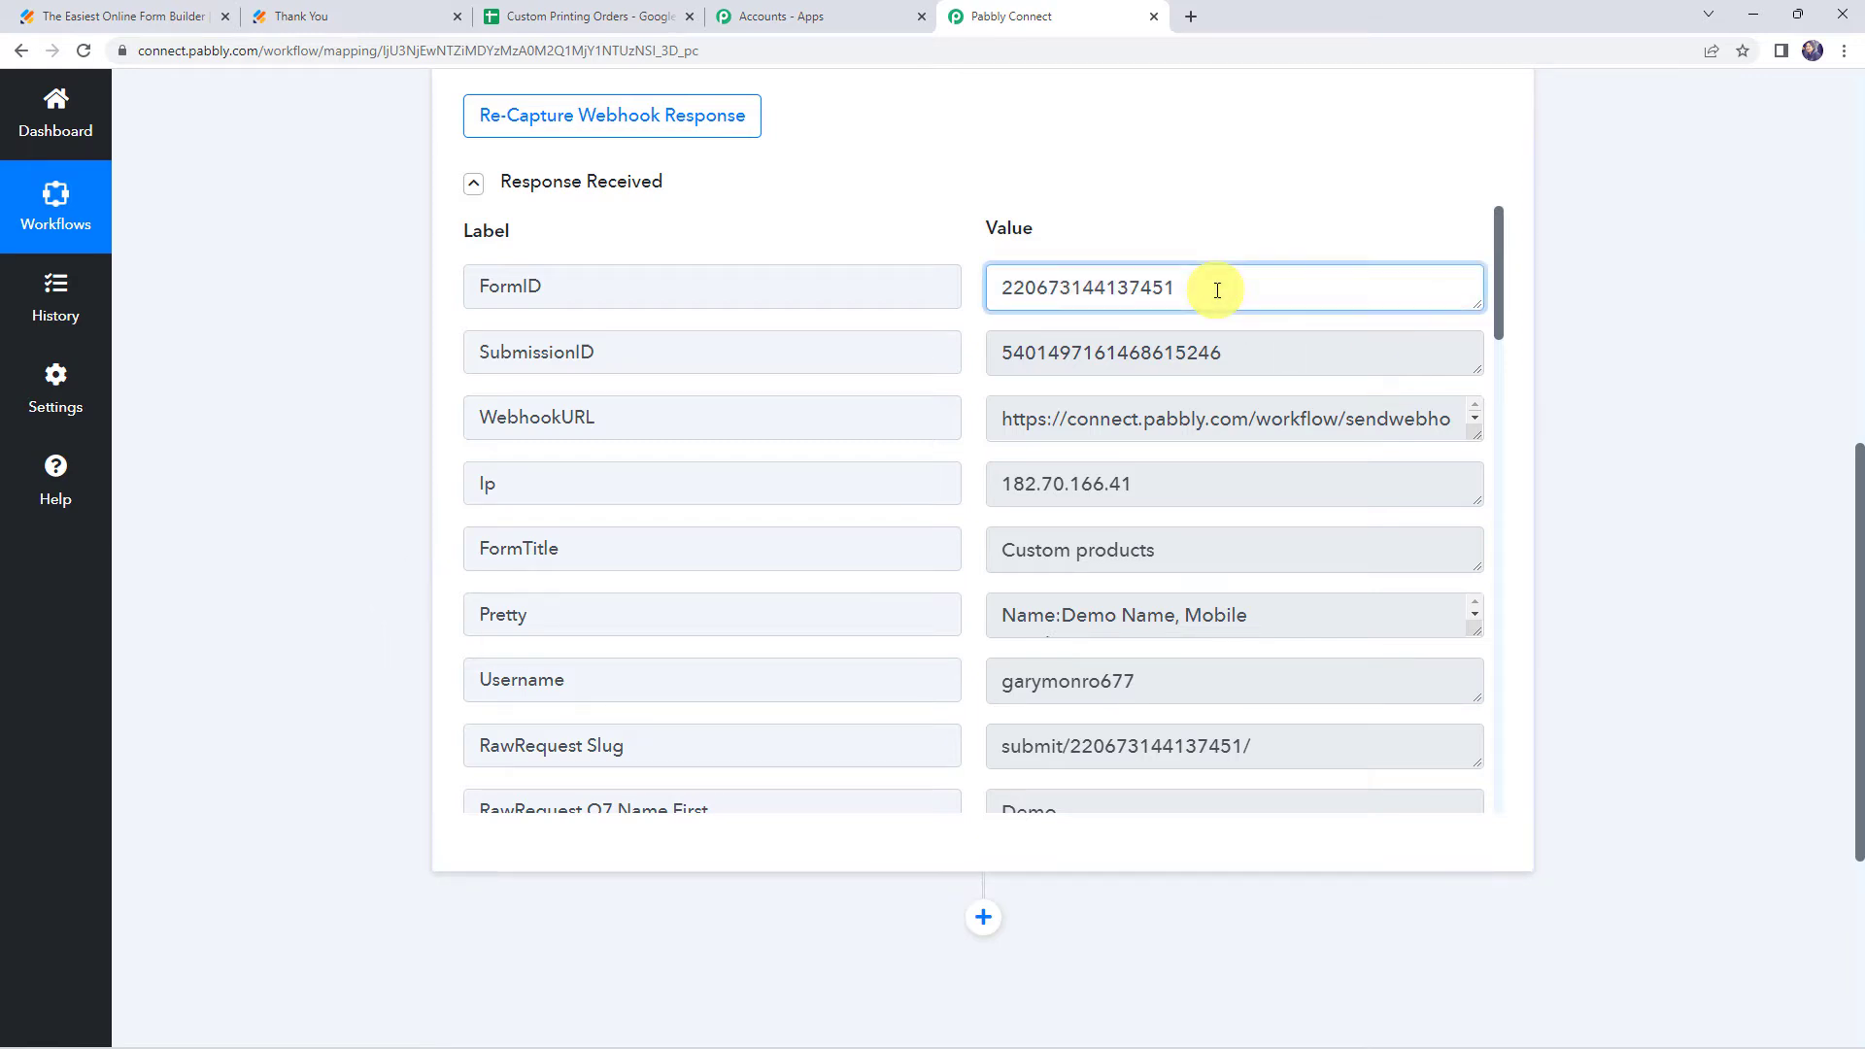
left_click(1247, 356)
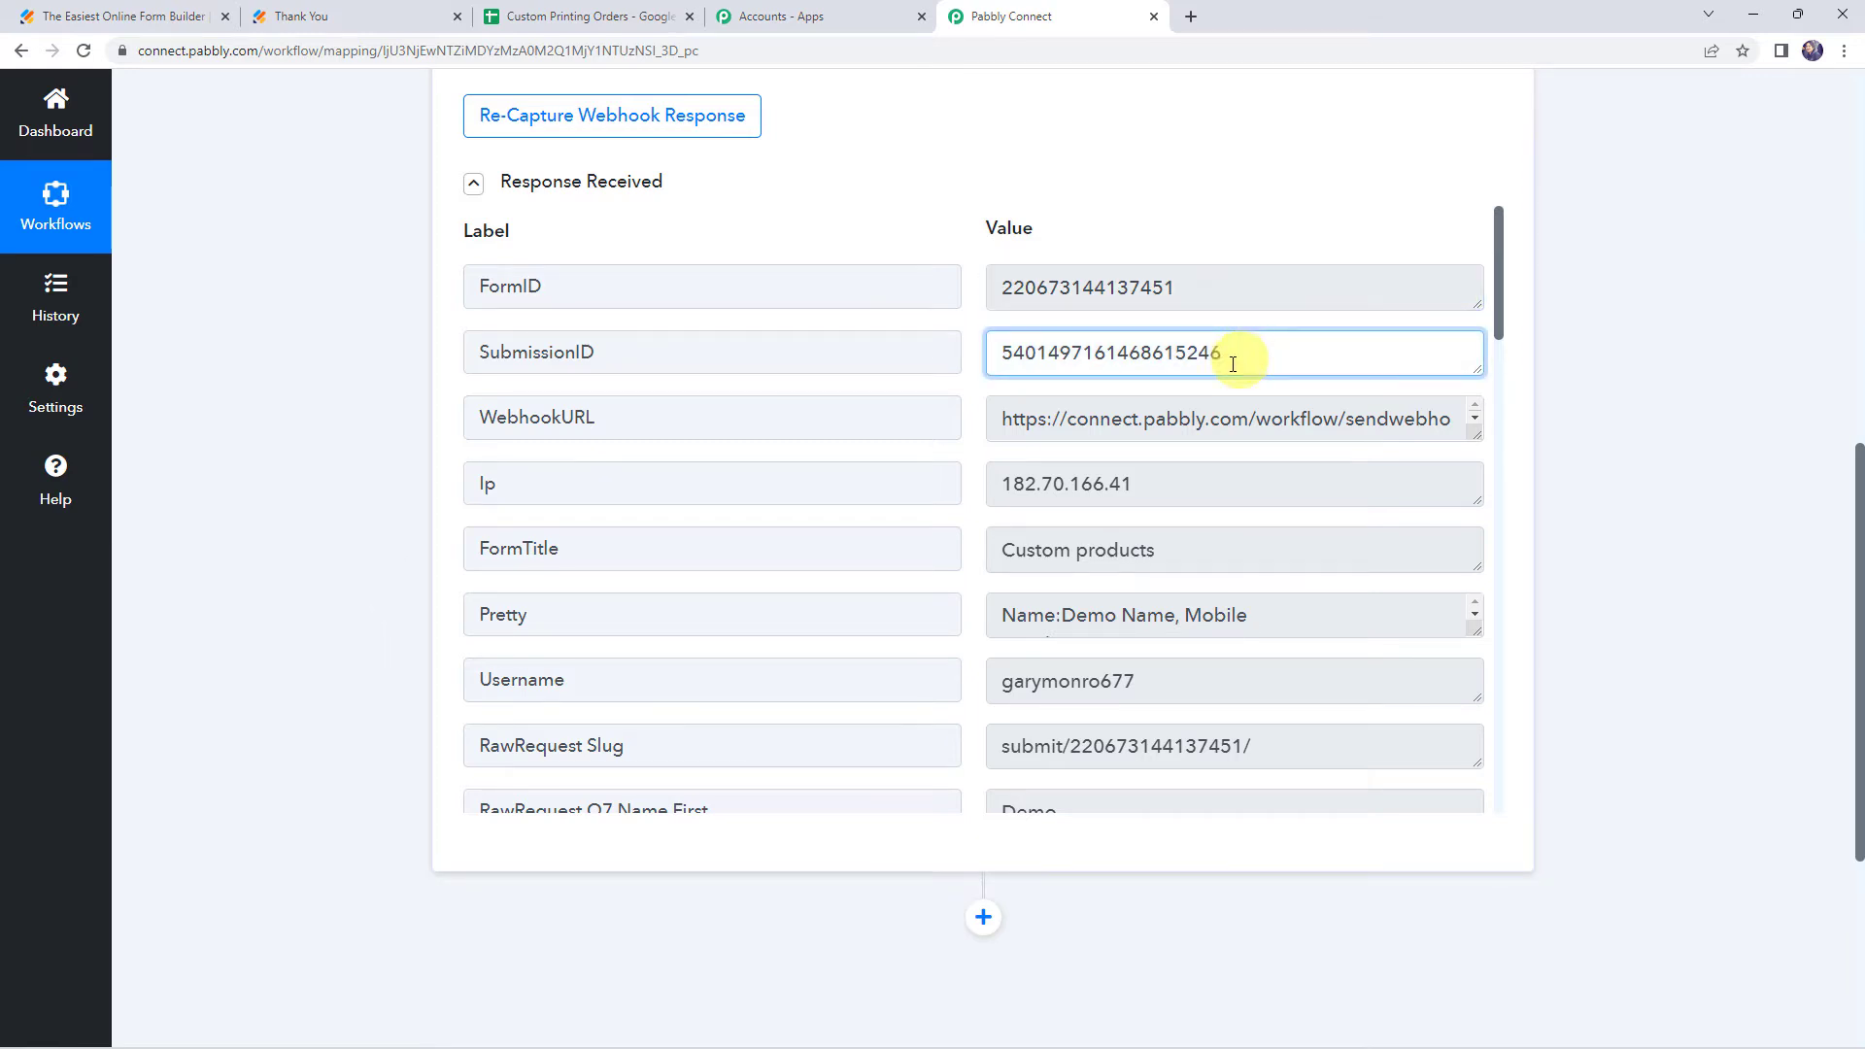
scroll(949, 528, "down", 7)
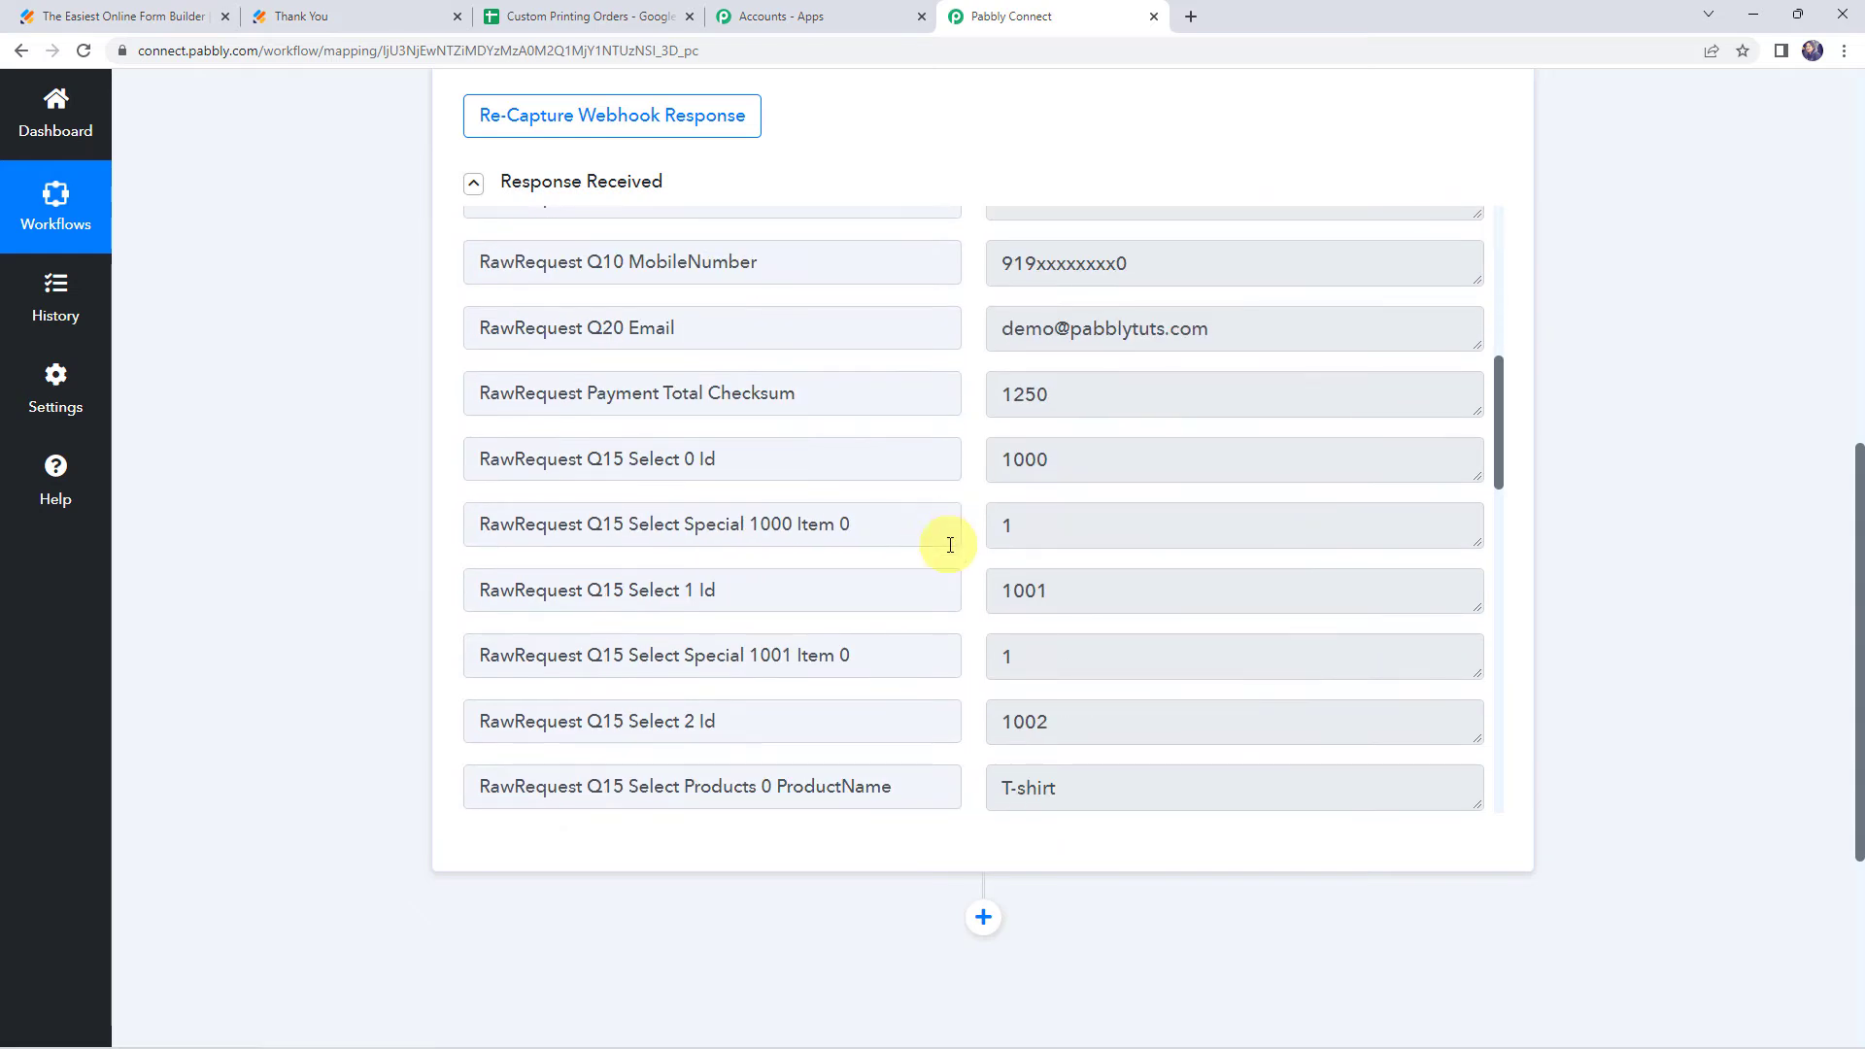
scroll(949, 534, "up", 2)
left_click(1114, 326)
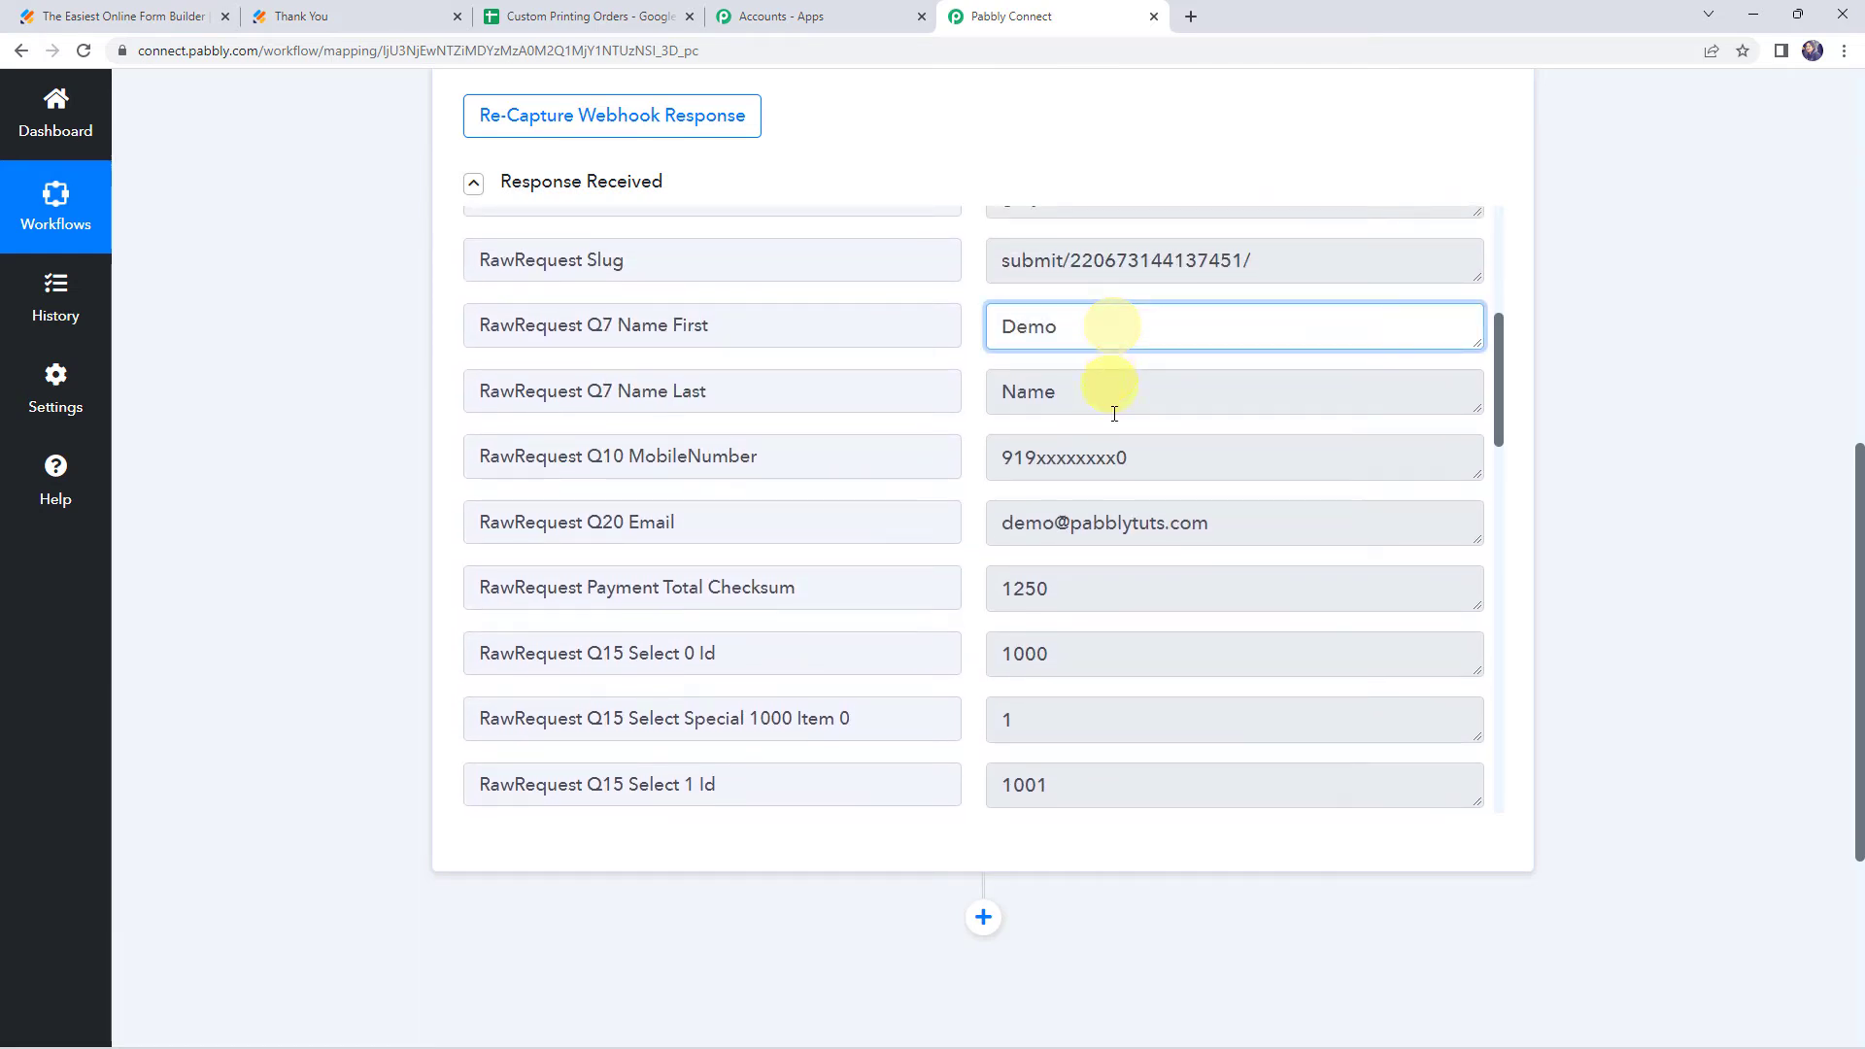
left_click(1192, 455)
left_click(1252, 527)
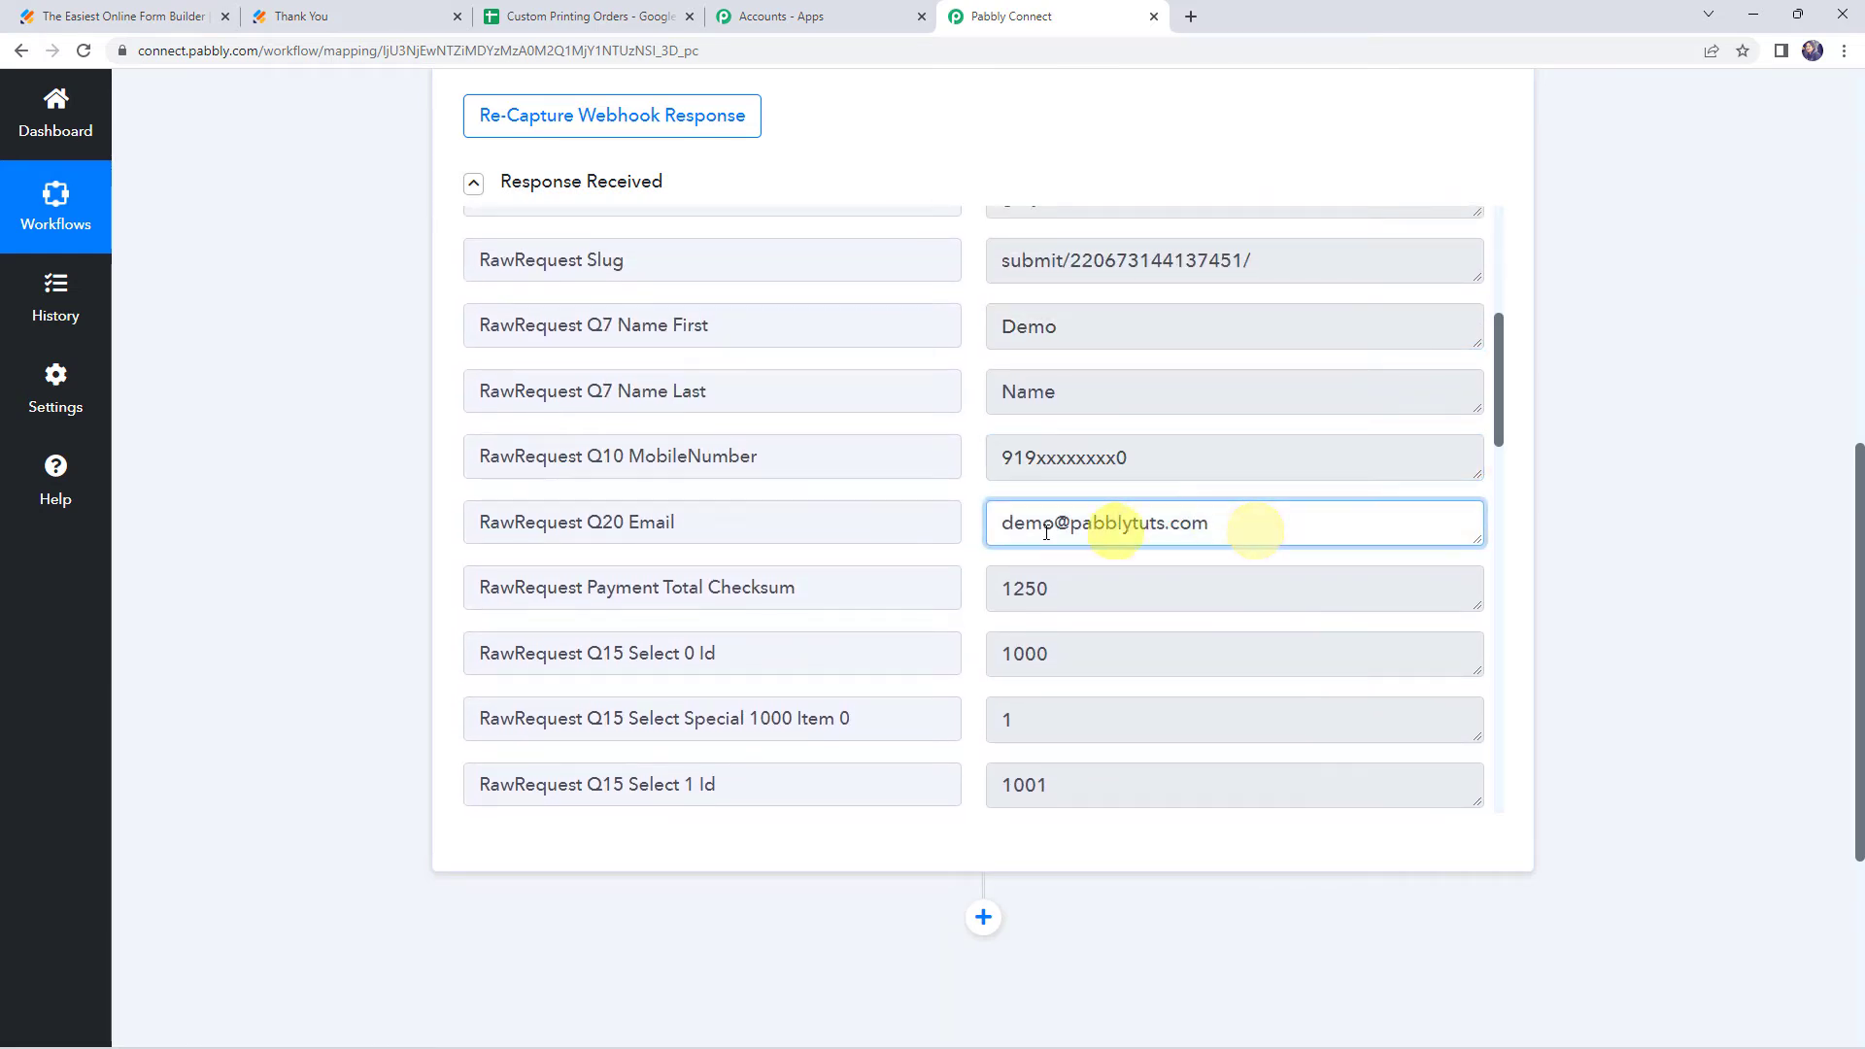
scroll(978, 528, "down", 4)
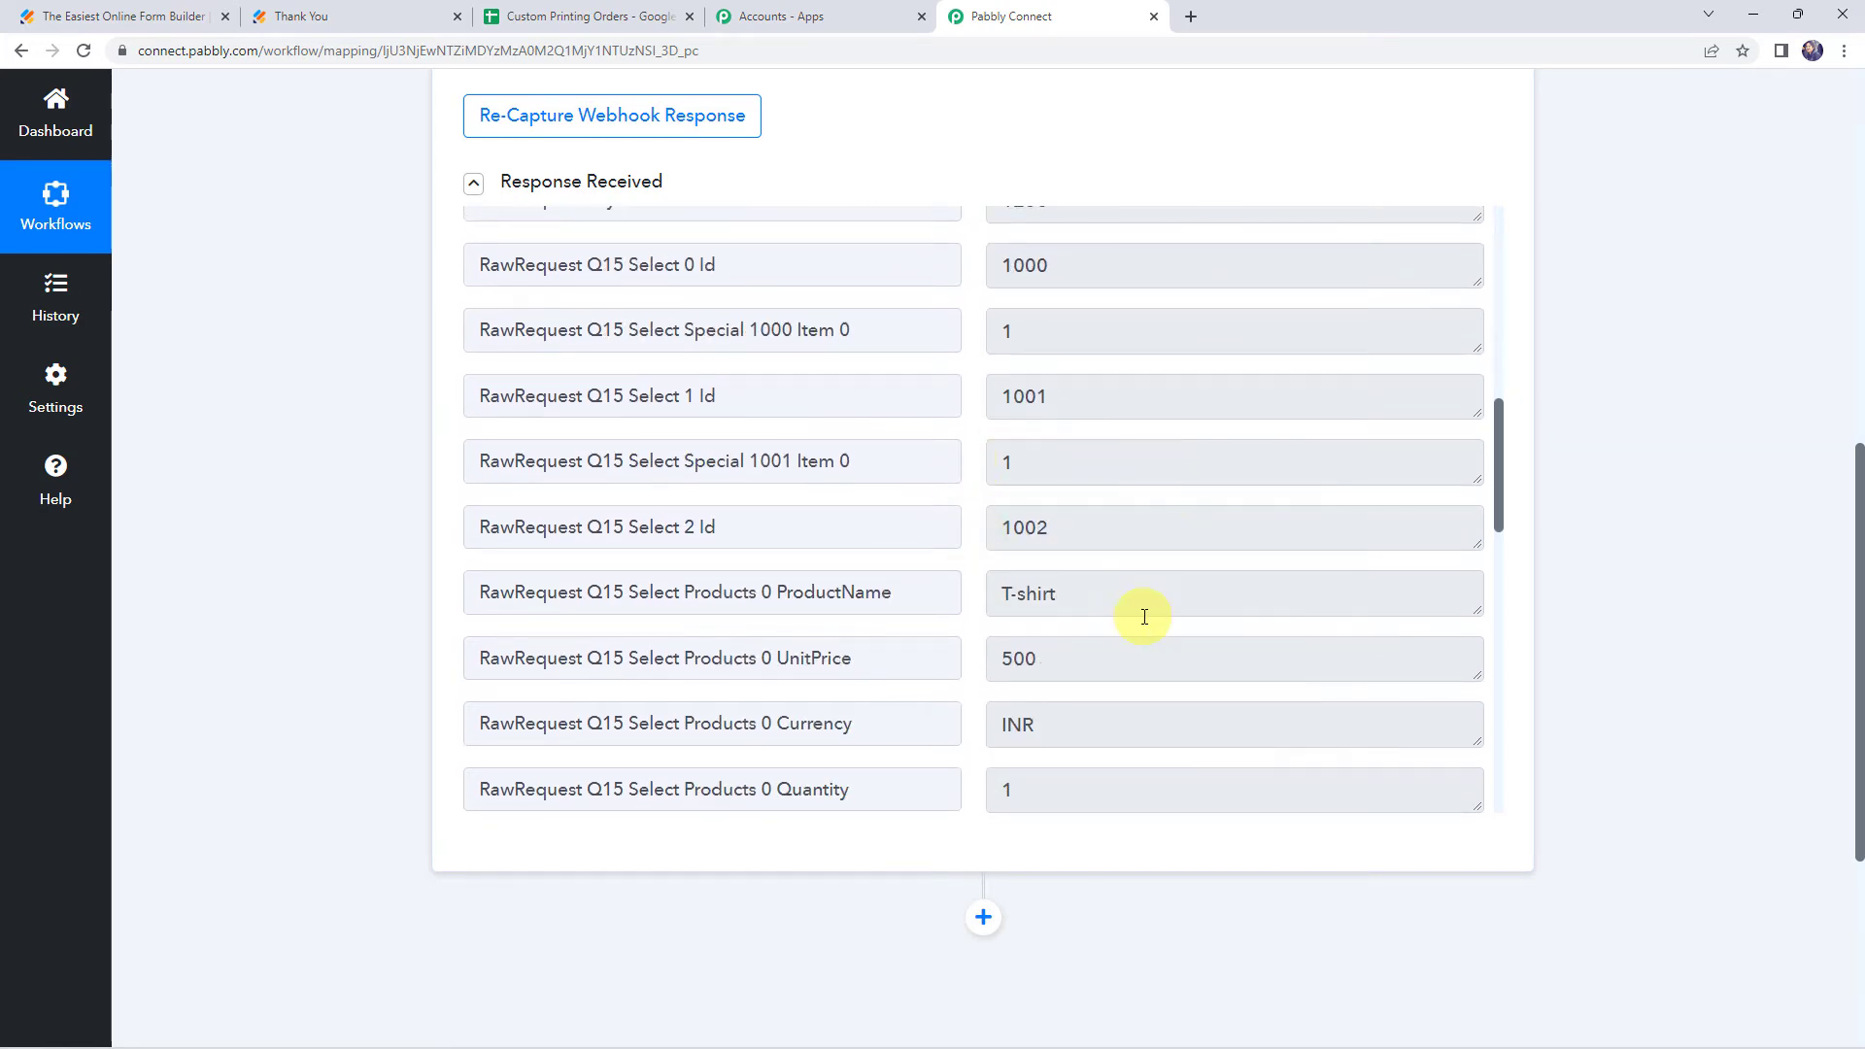
scroll(1145, 612, "down", 1)
left_click(1087, 492)
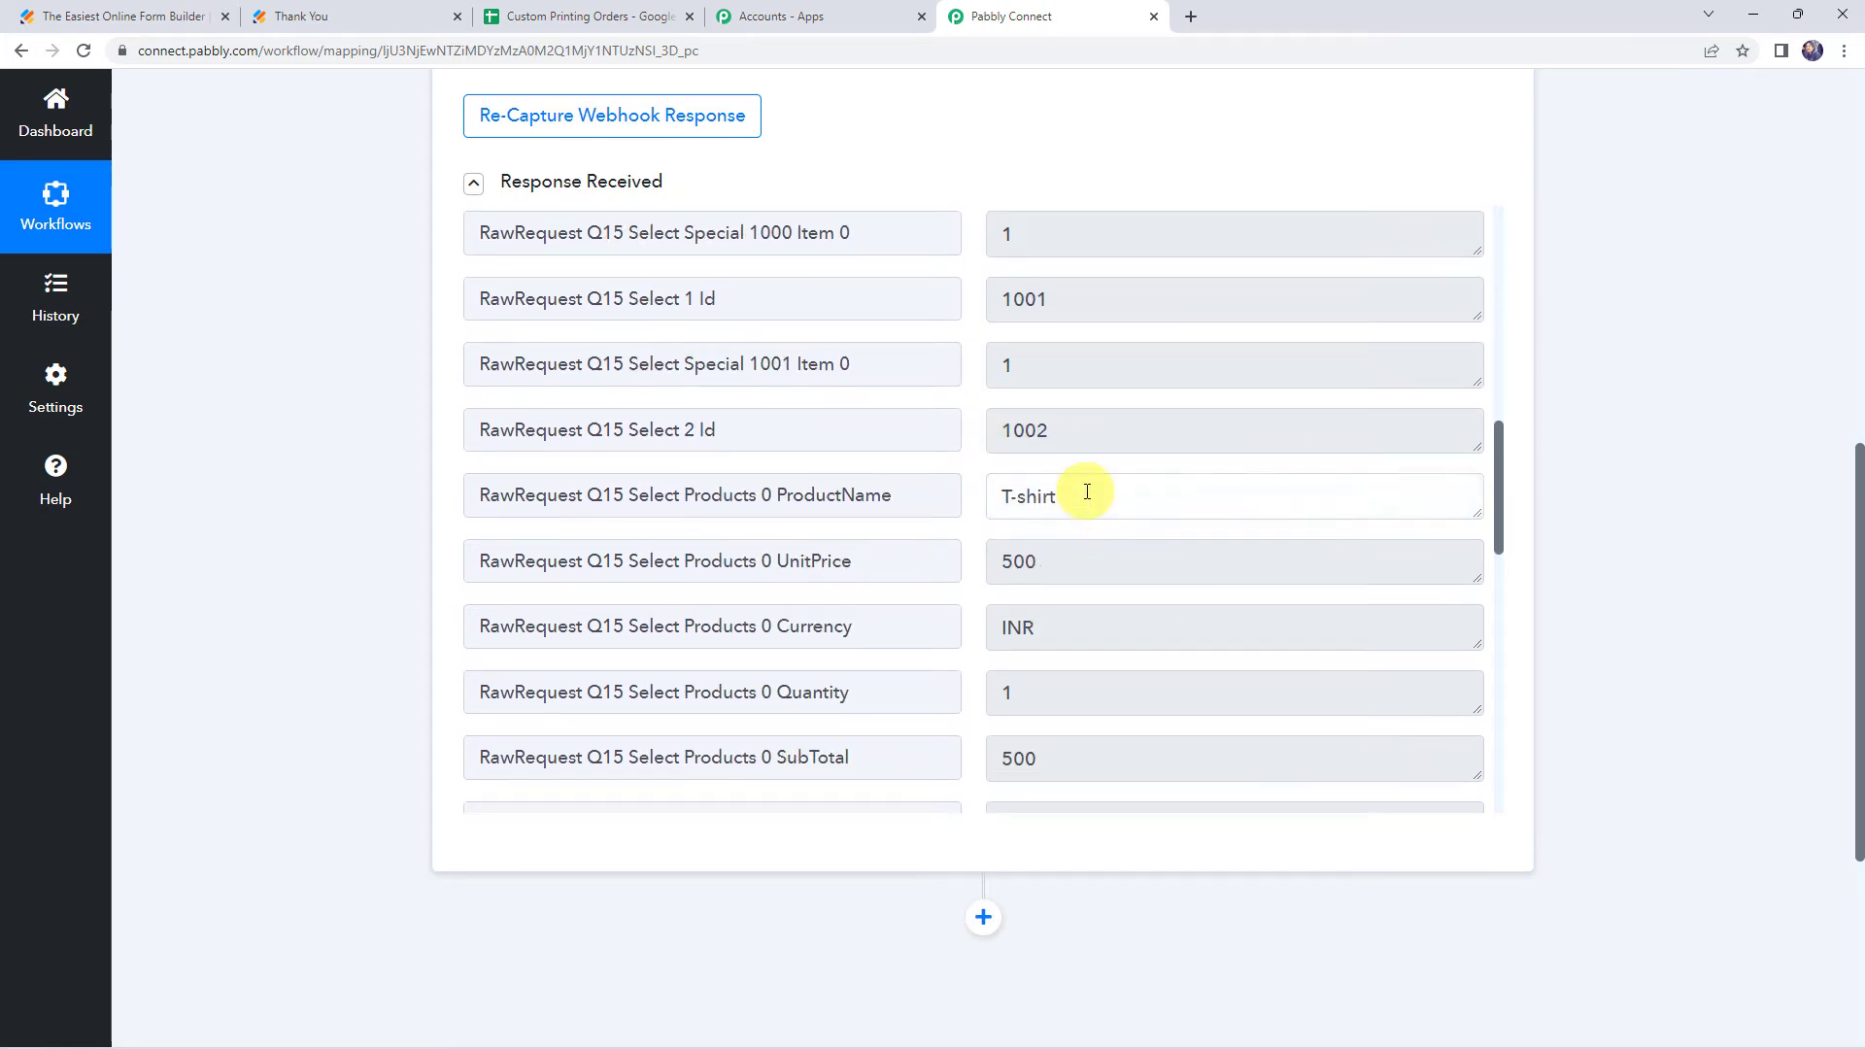
scroll(1087, 492, "down", 4)
left_click(1075, 434)
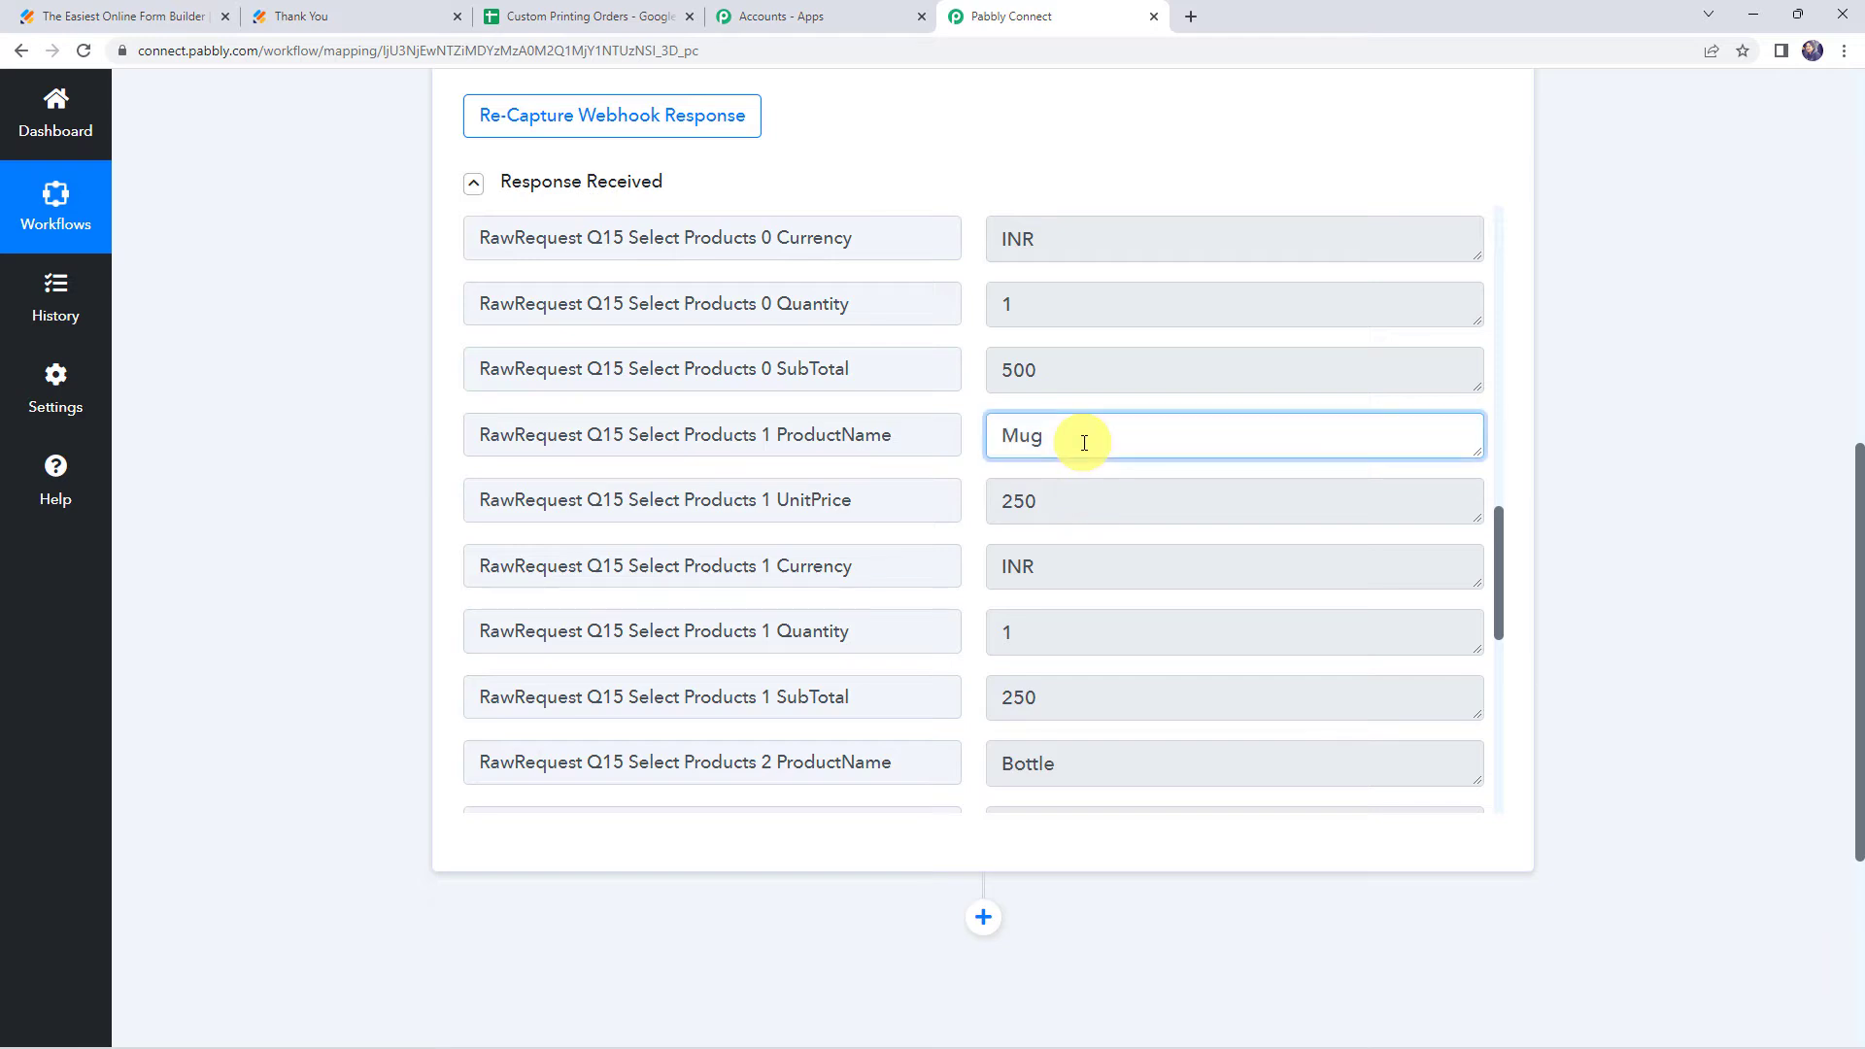
scroll(1082, 437, "down", 3)
left_click(1076, 475)
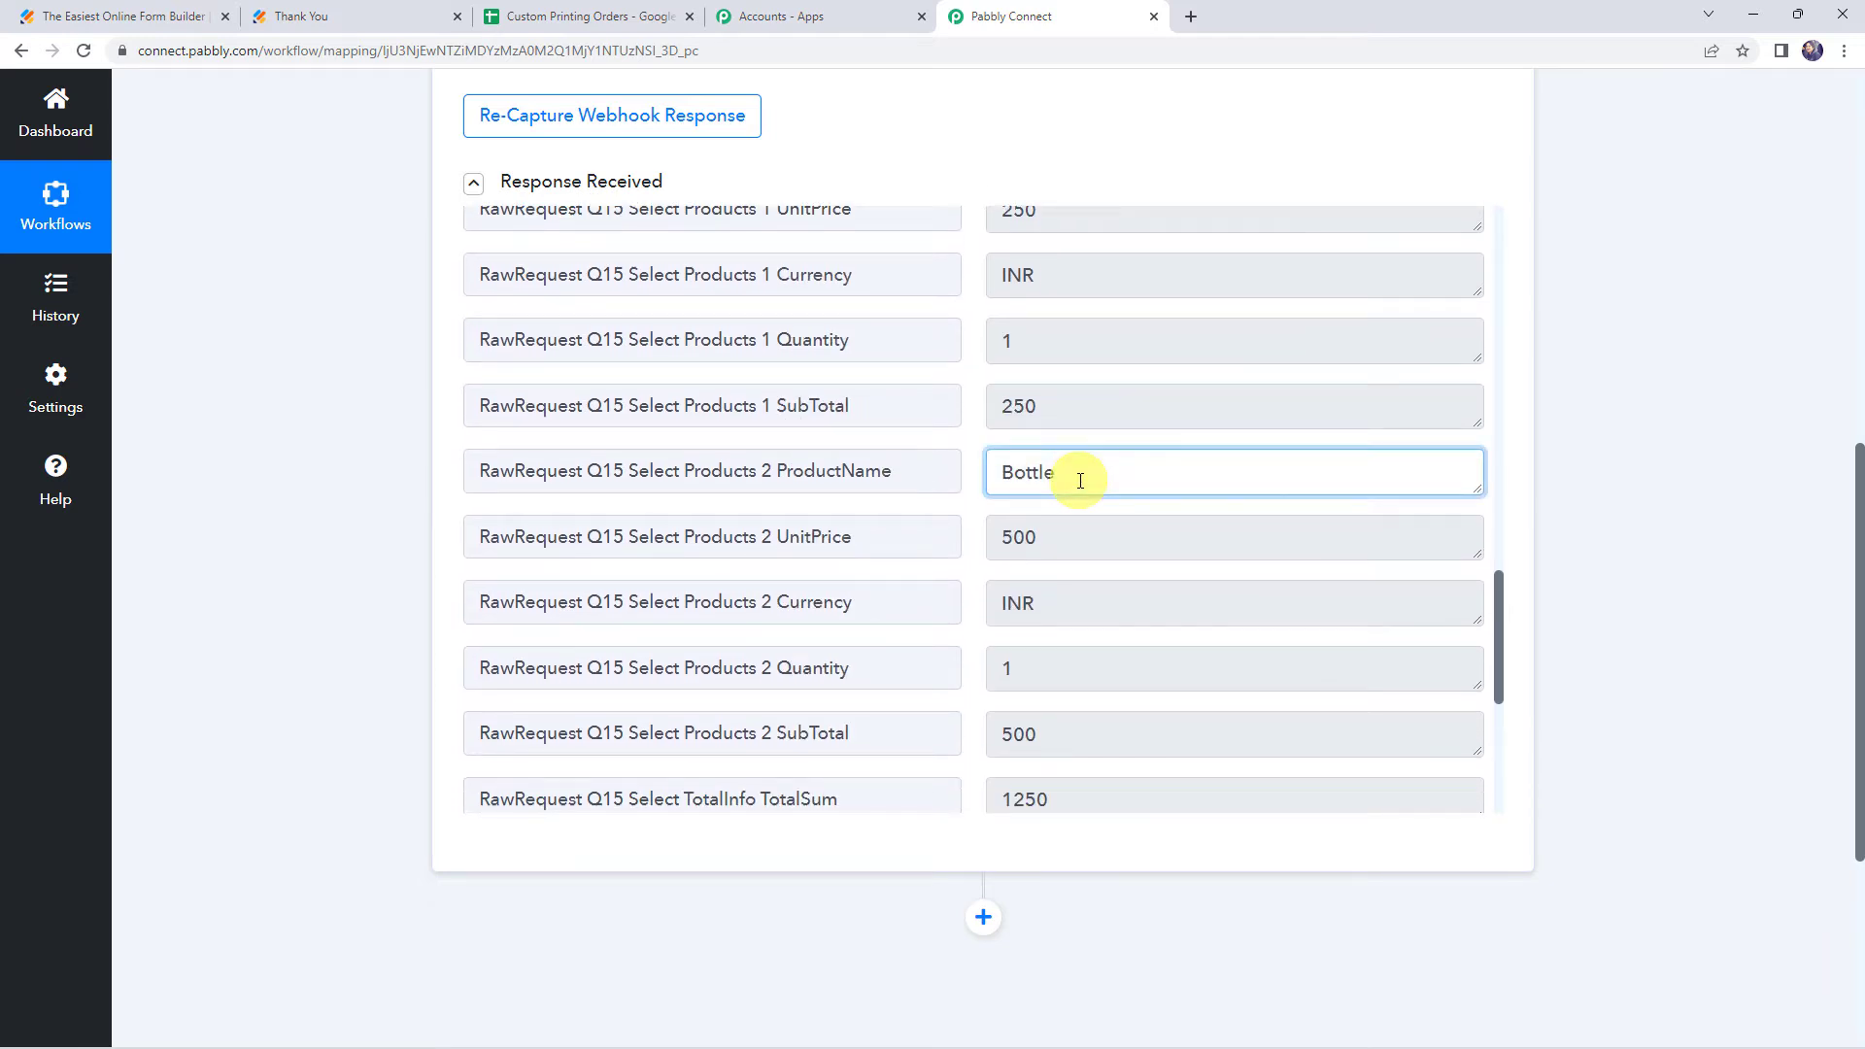
left_click(1072, 549)
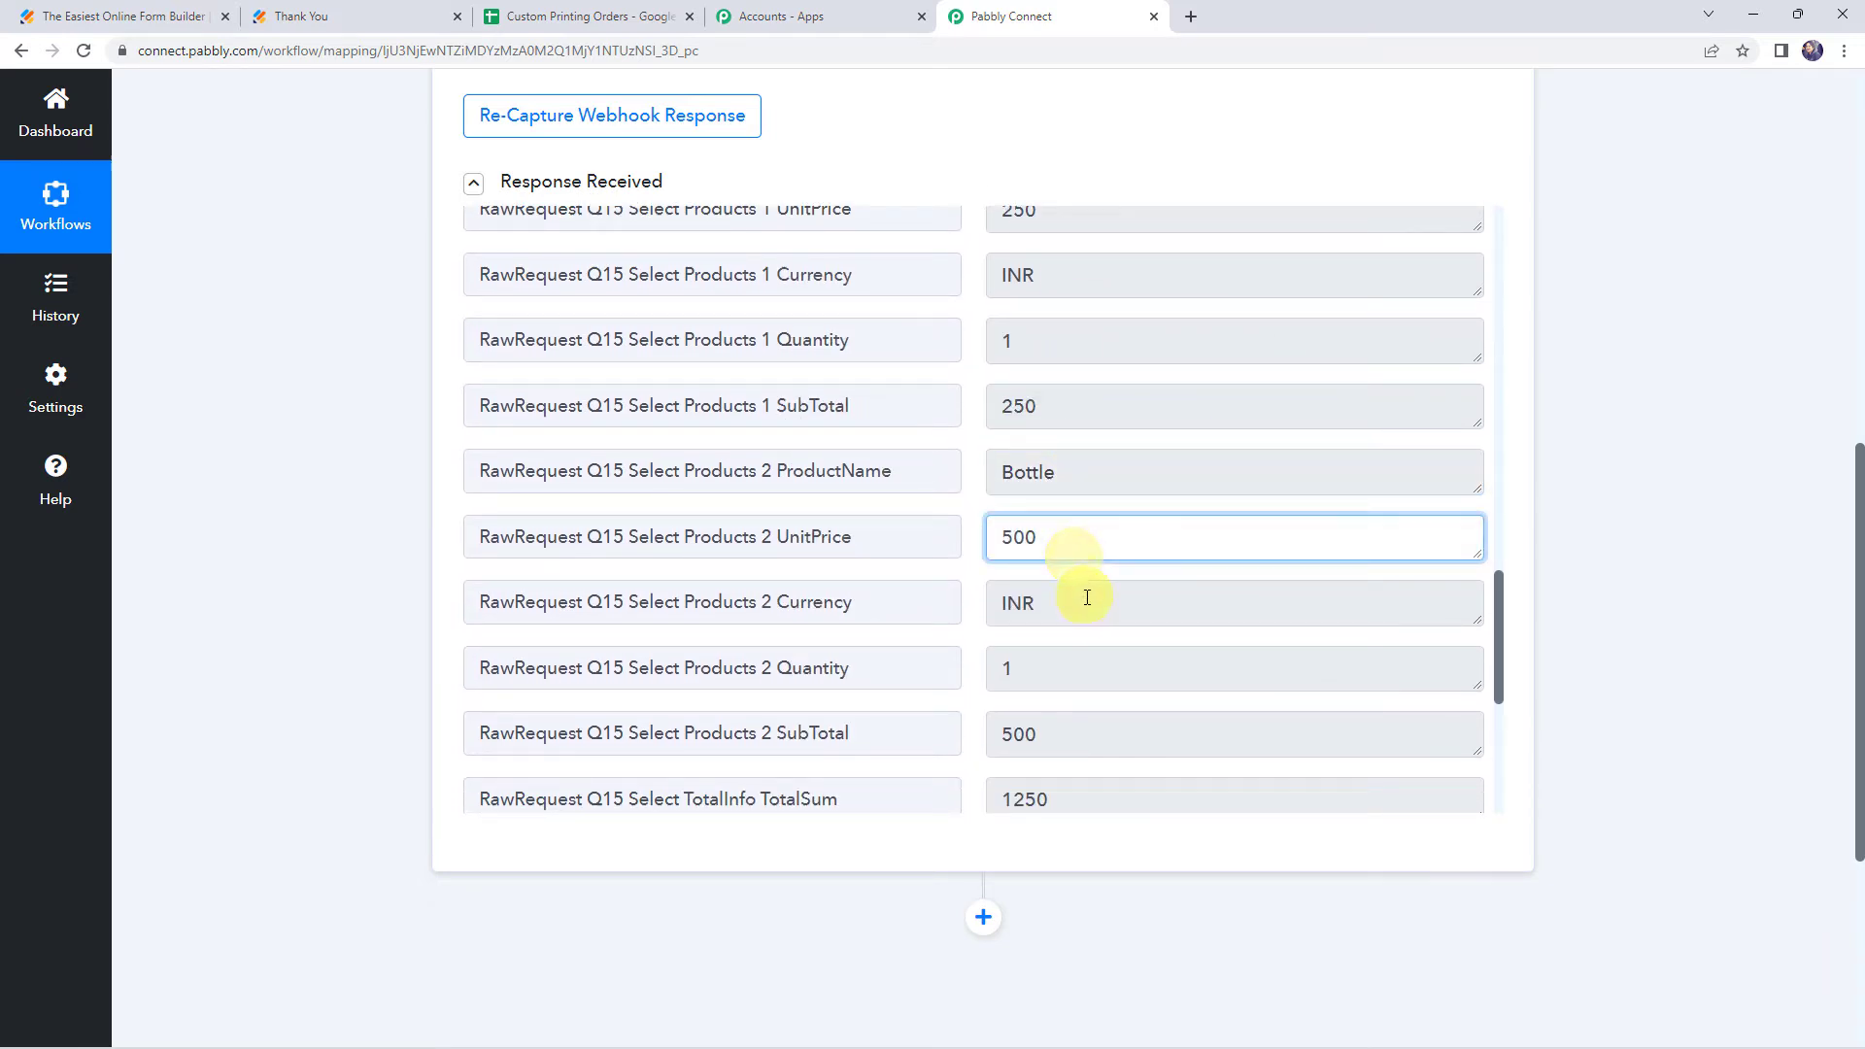
left_click(1085, 597)
left_click(1049, 667)
left_click(1068, 744)
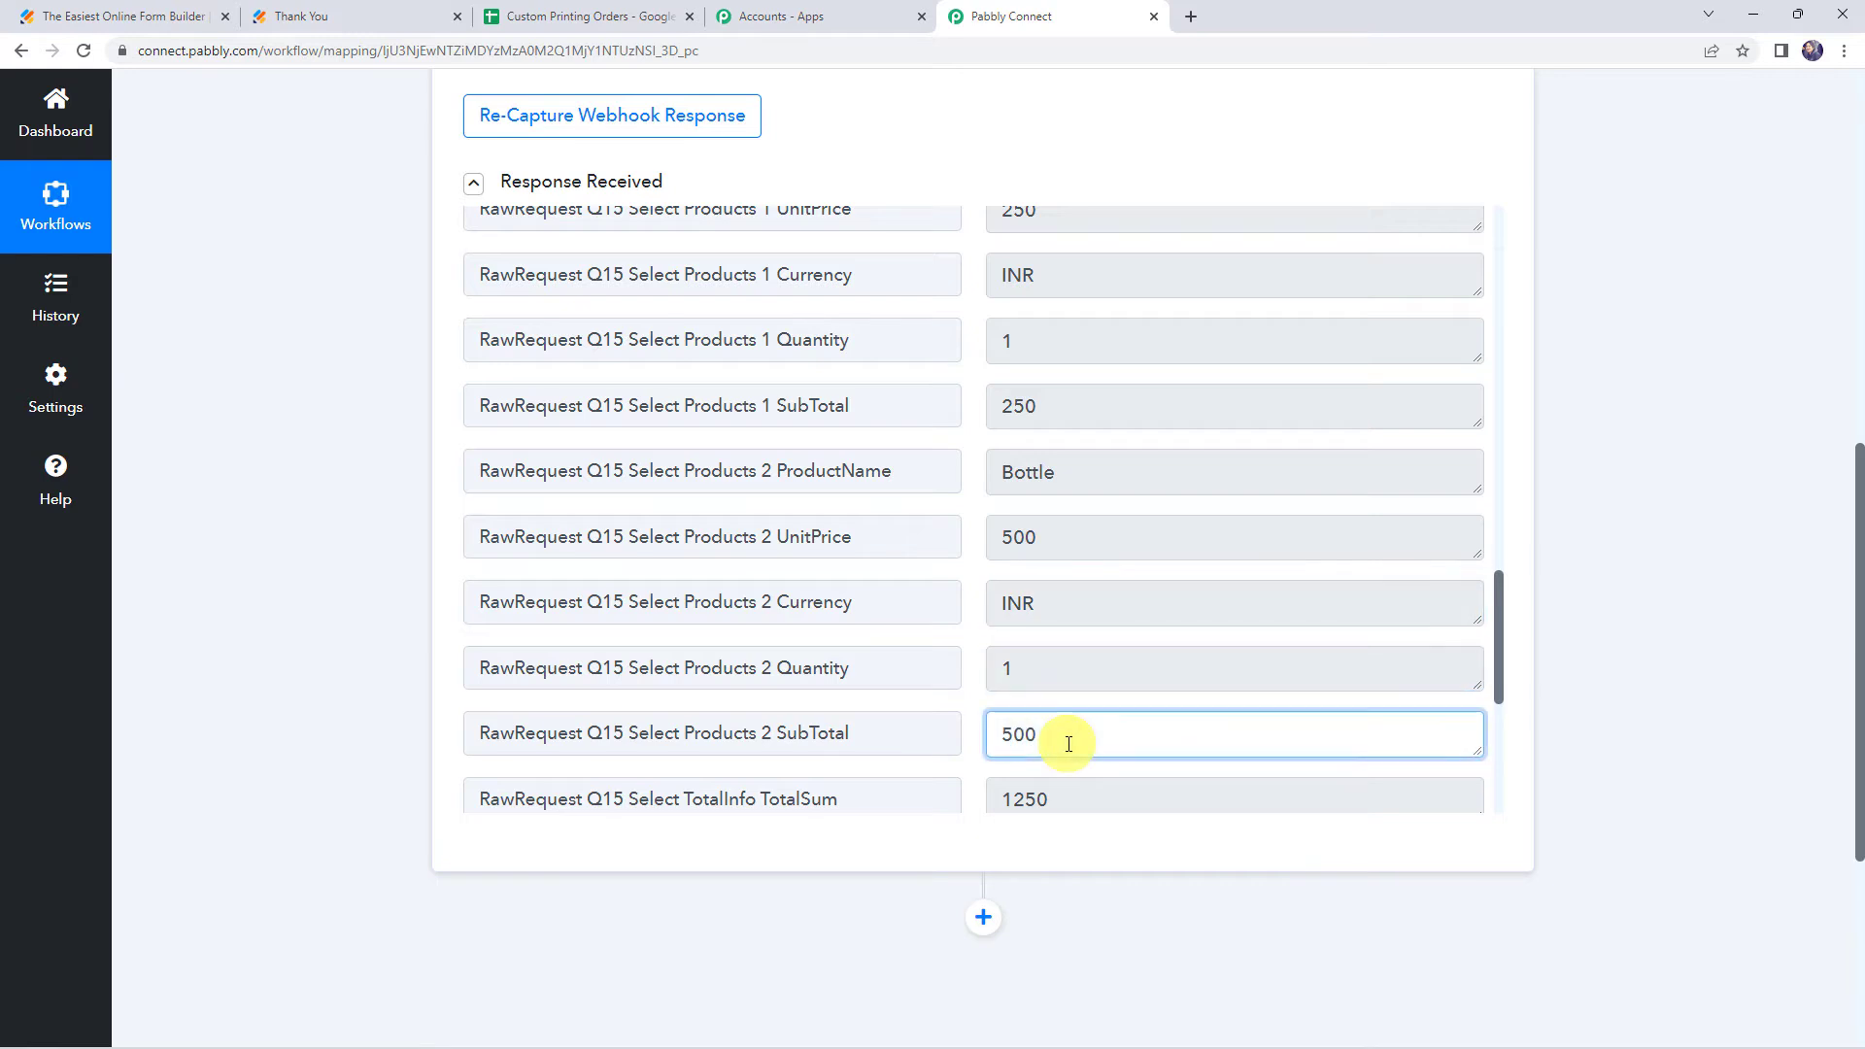
left_click(1072, 798)
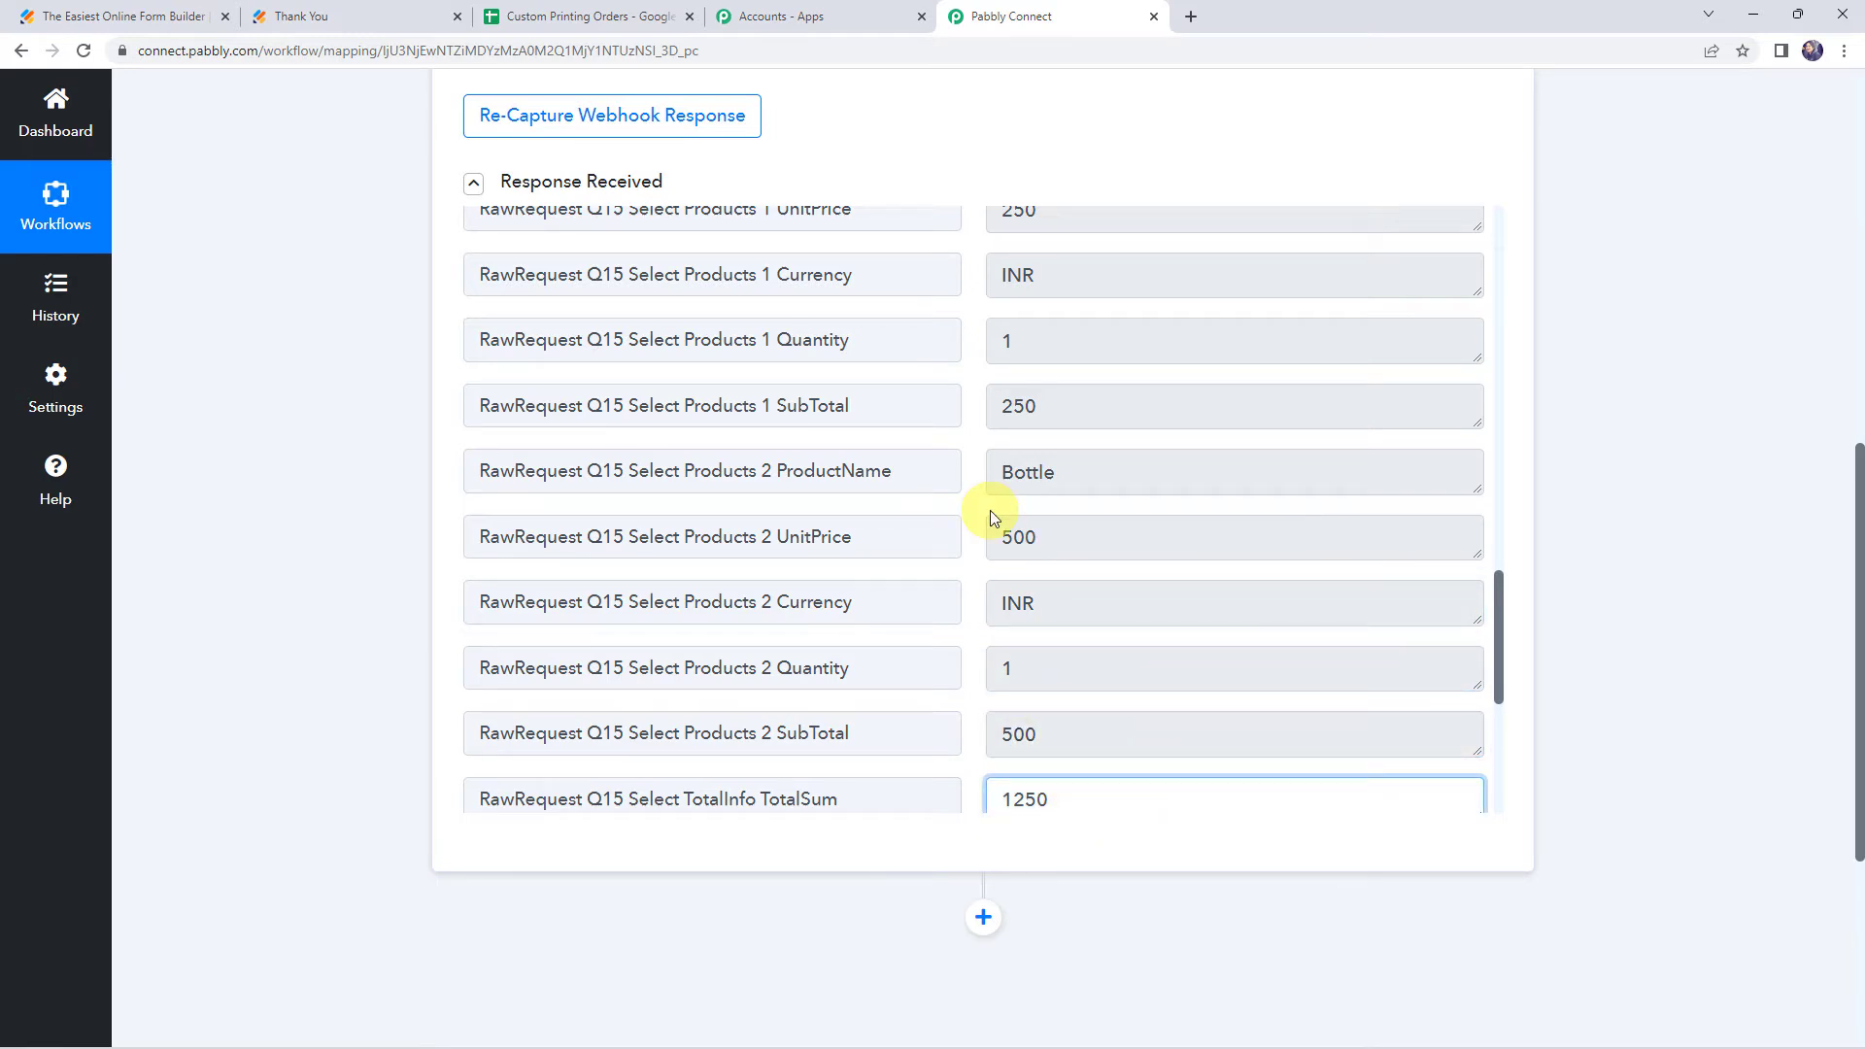
scroll(989, 510, "up", 15)
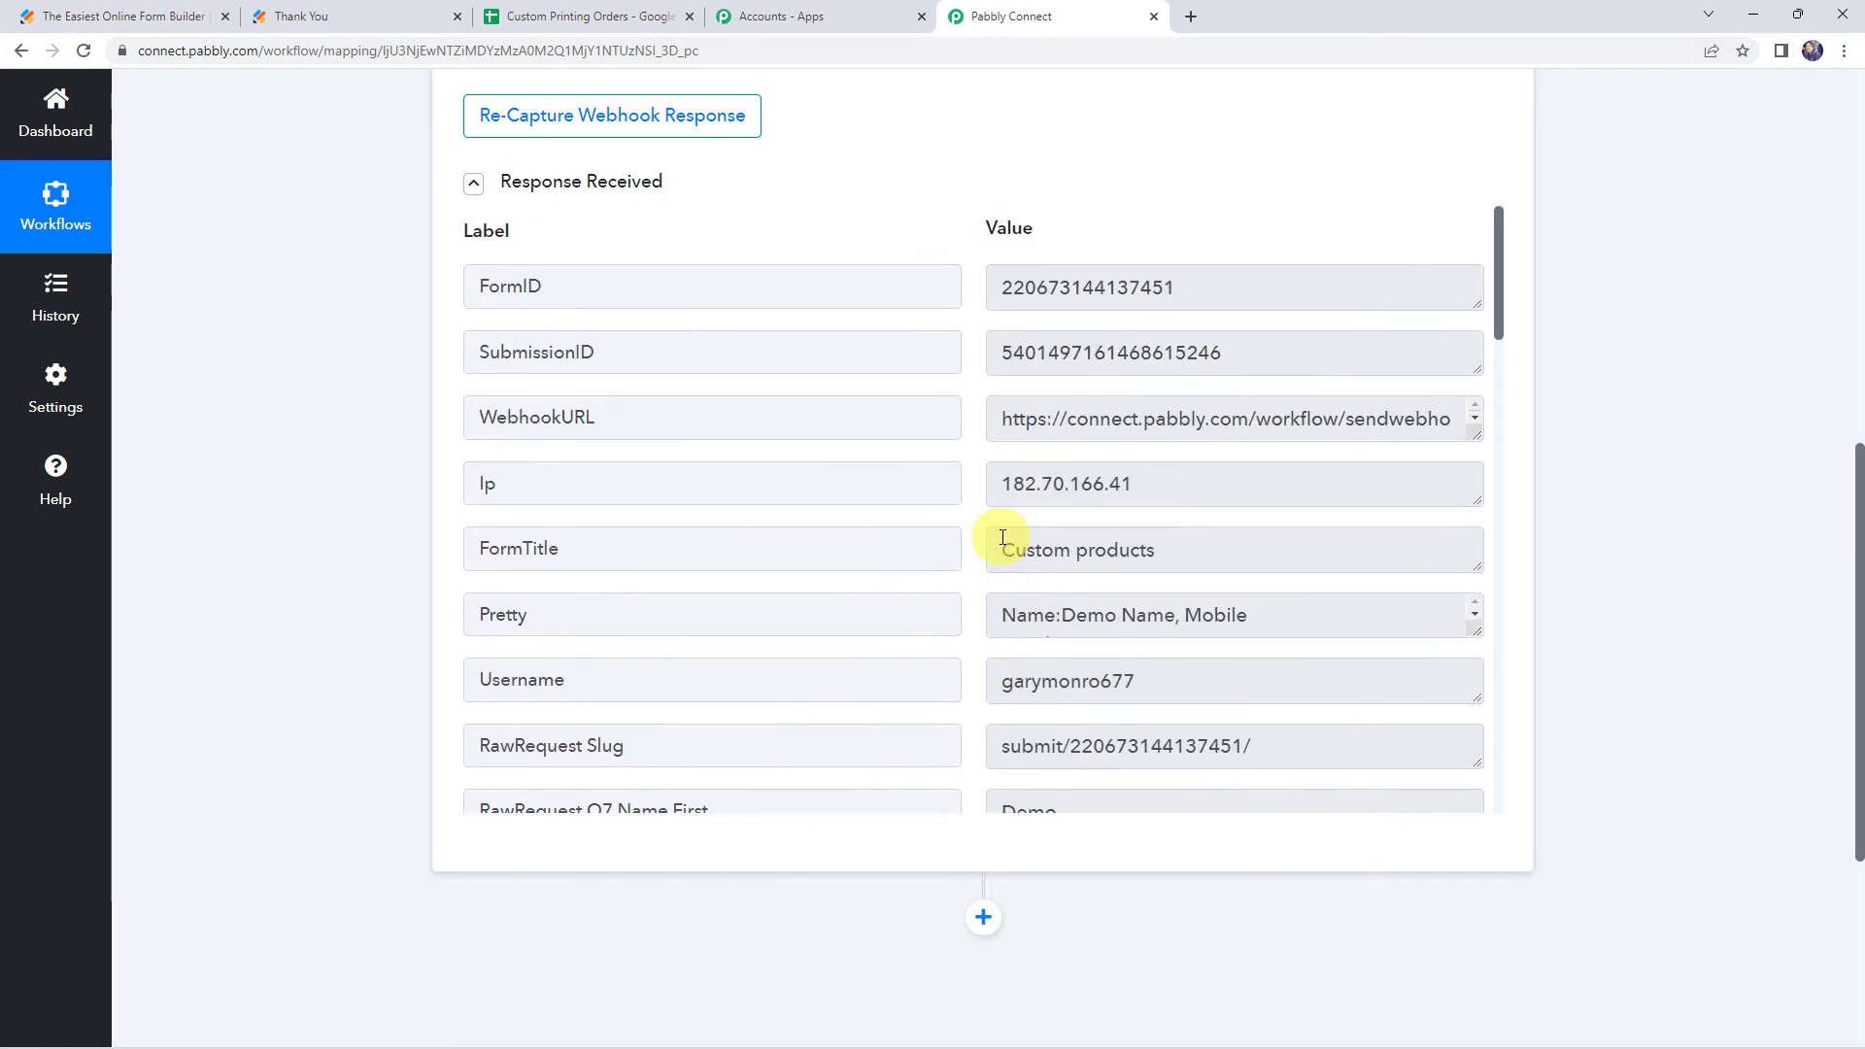
scroll(1002, 537, "down", 2)
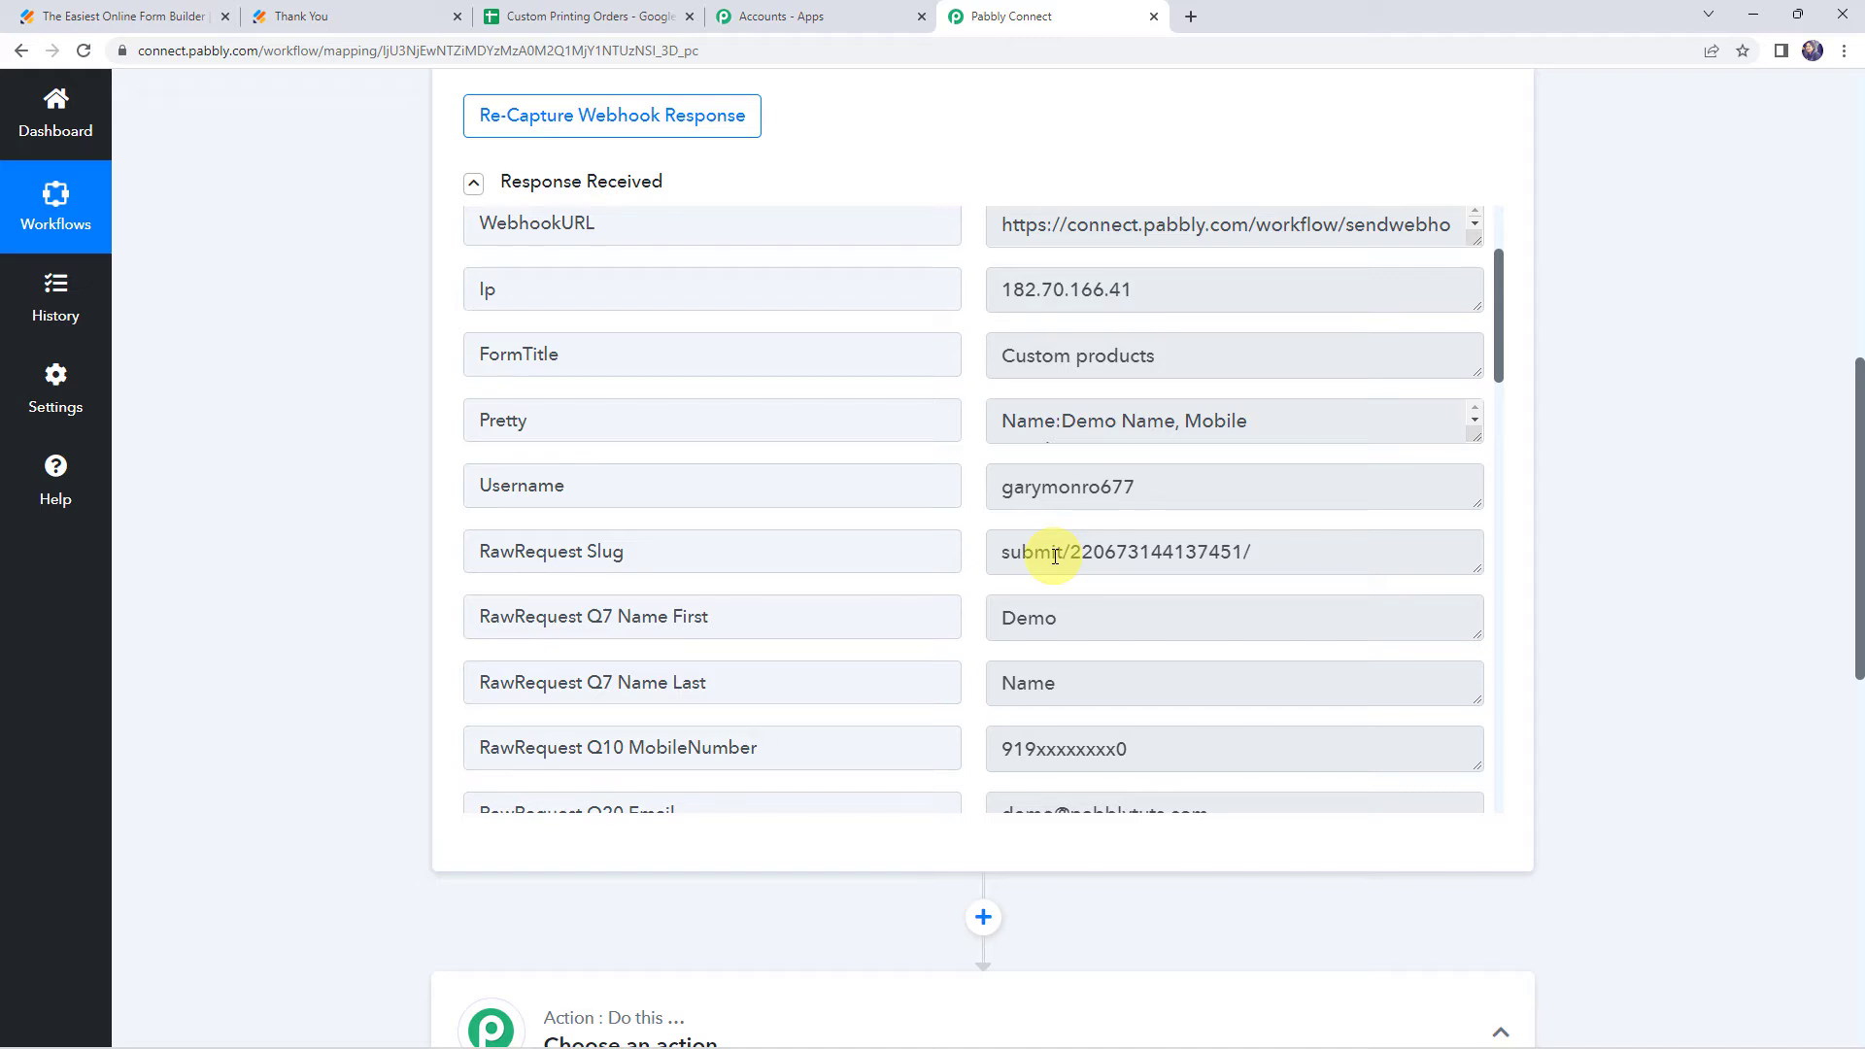
Set the action step's app to Google Sheets with the Add Multiple Rows action event
scroll(375, 644, "down", 9)
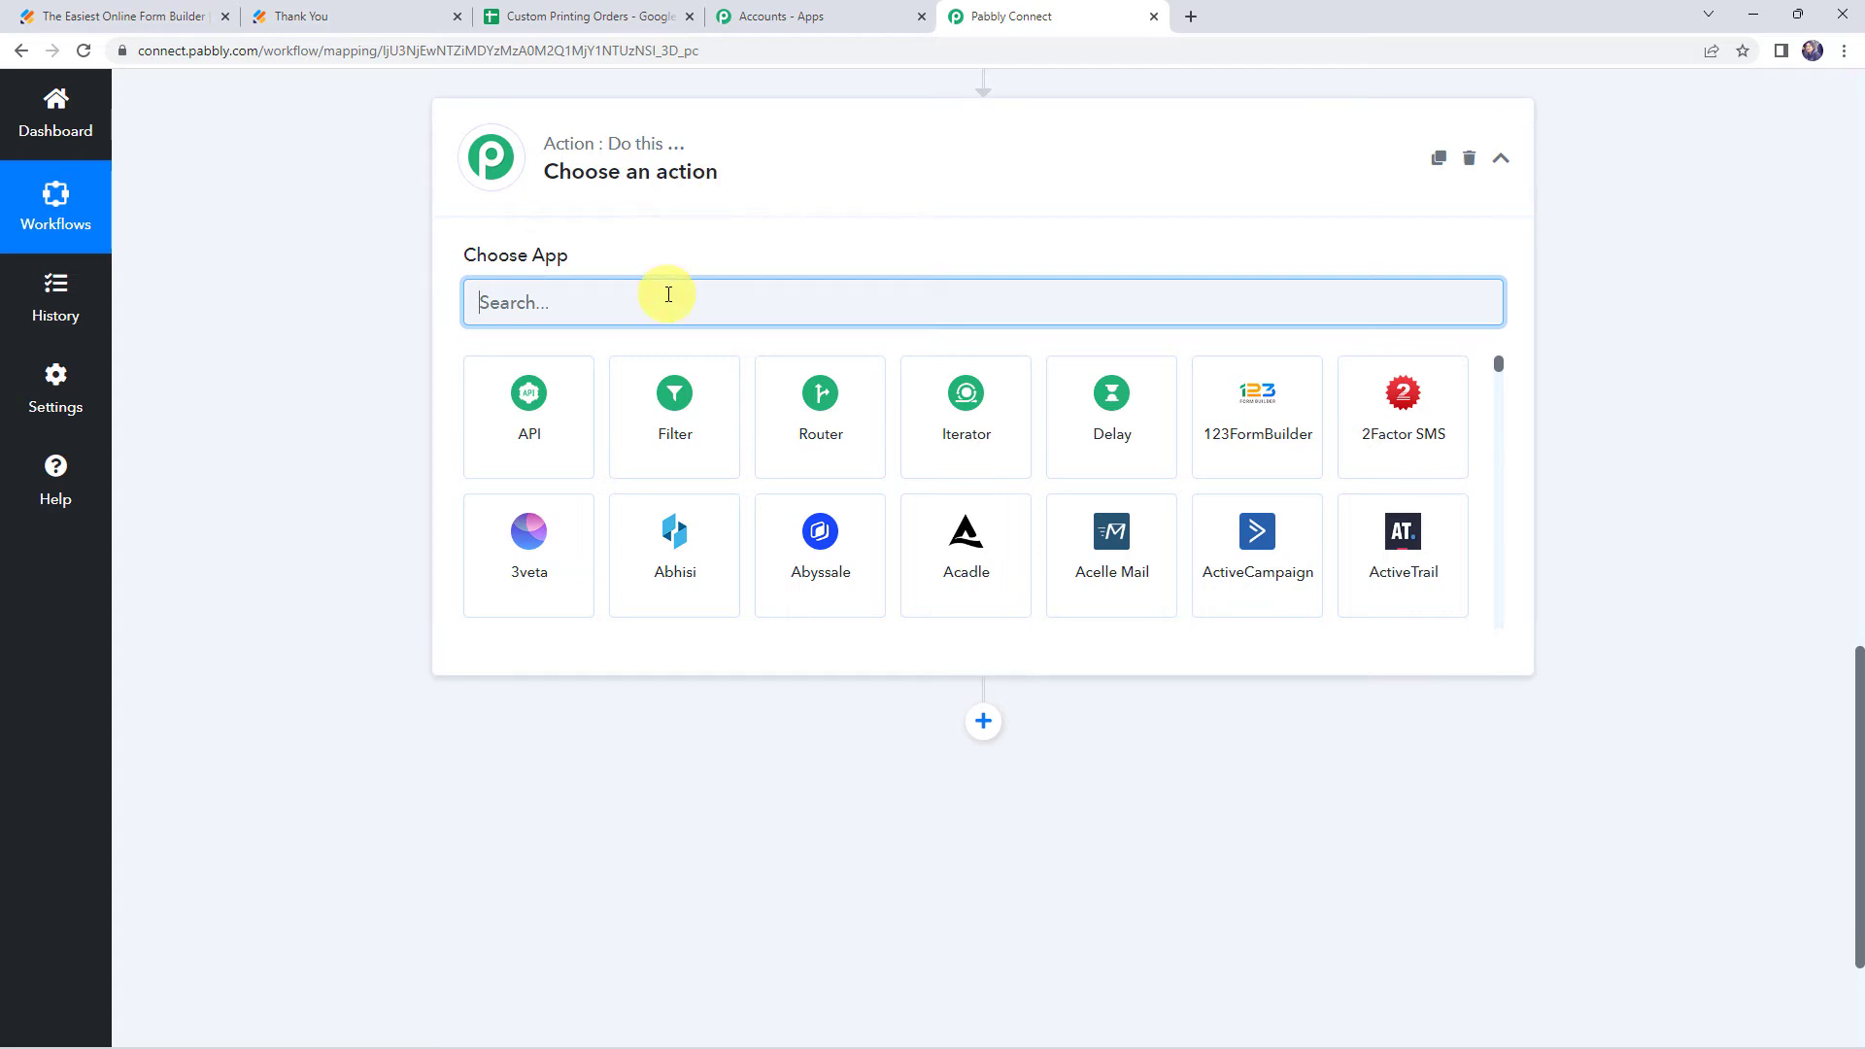
type("sheets")
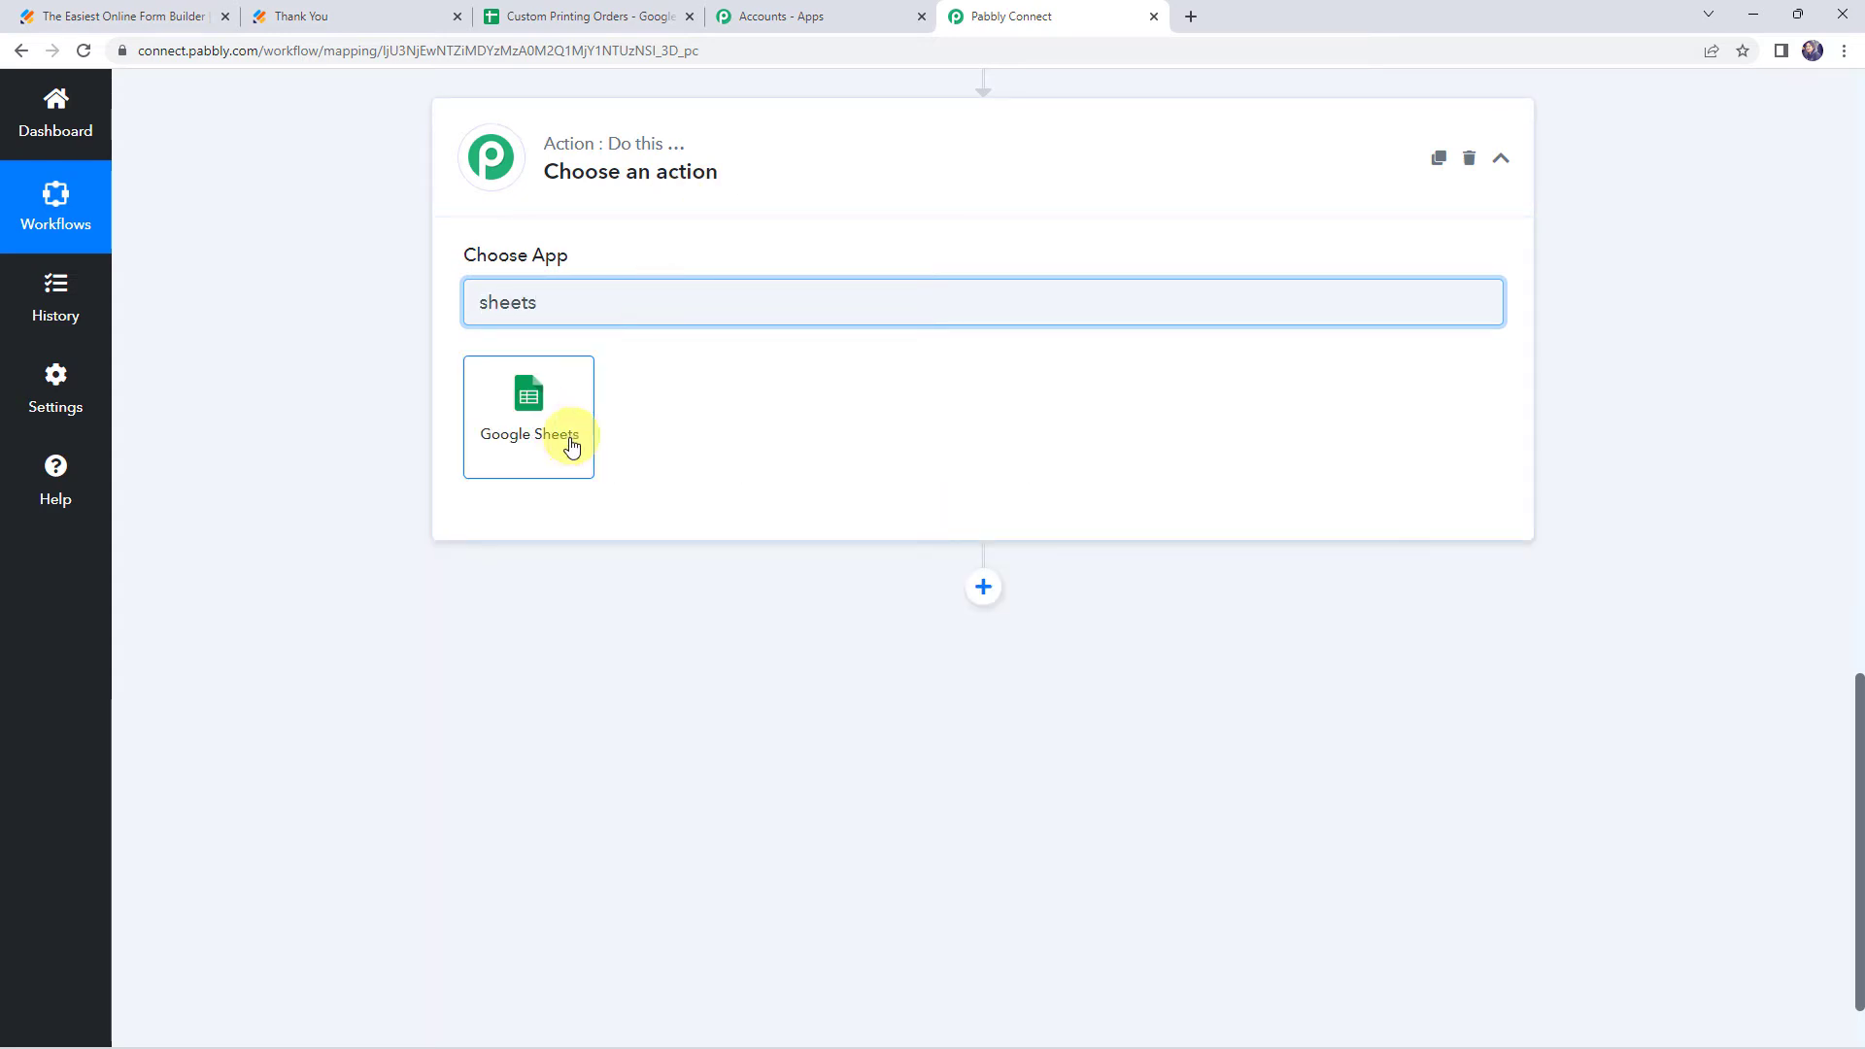
left_click(571, 446)
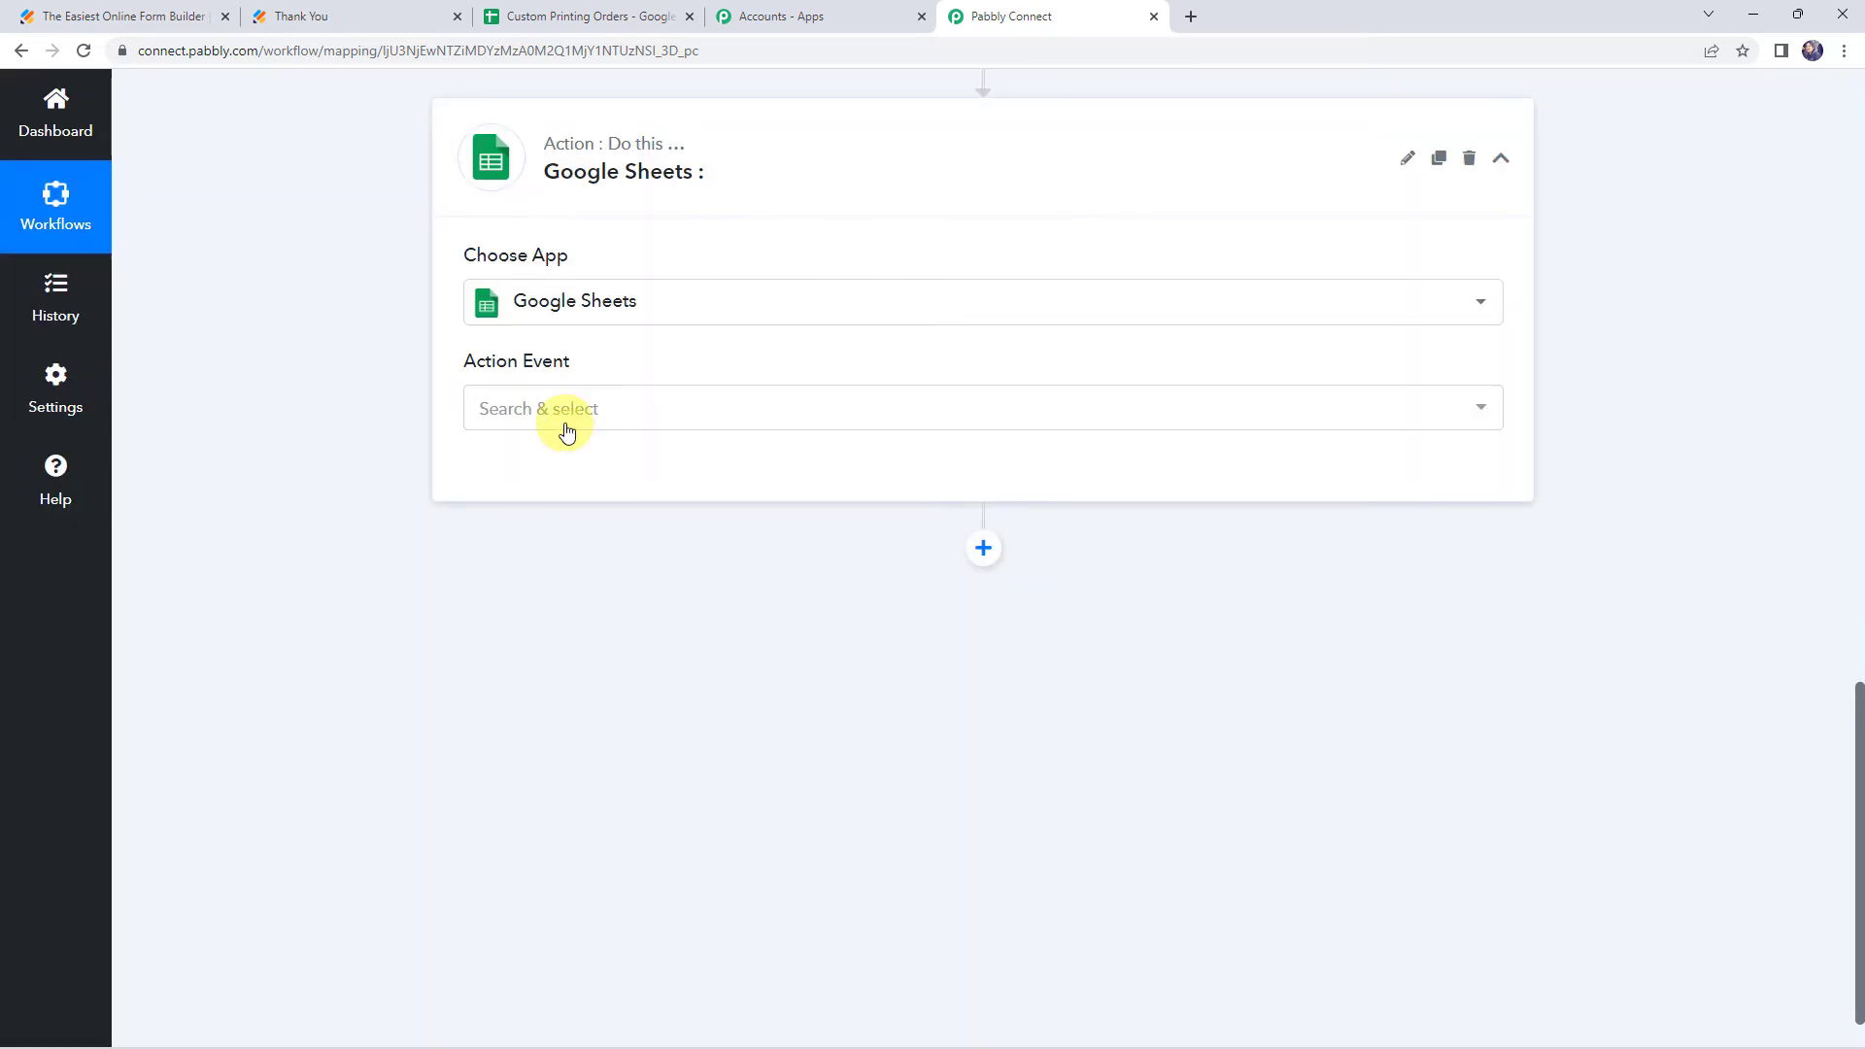
left_click(567, 419)
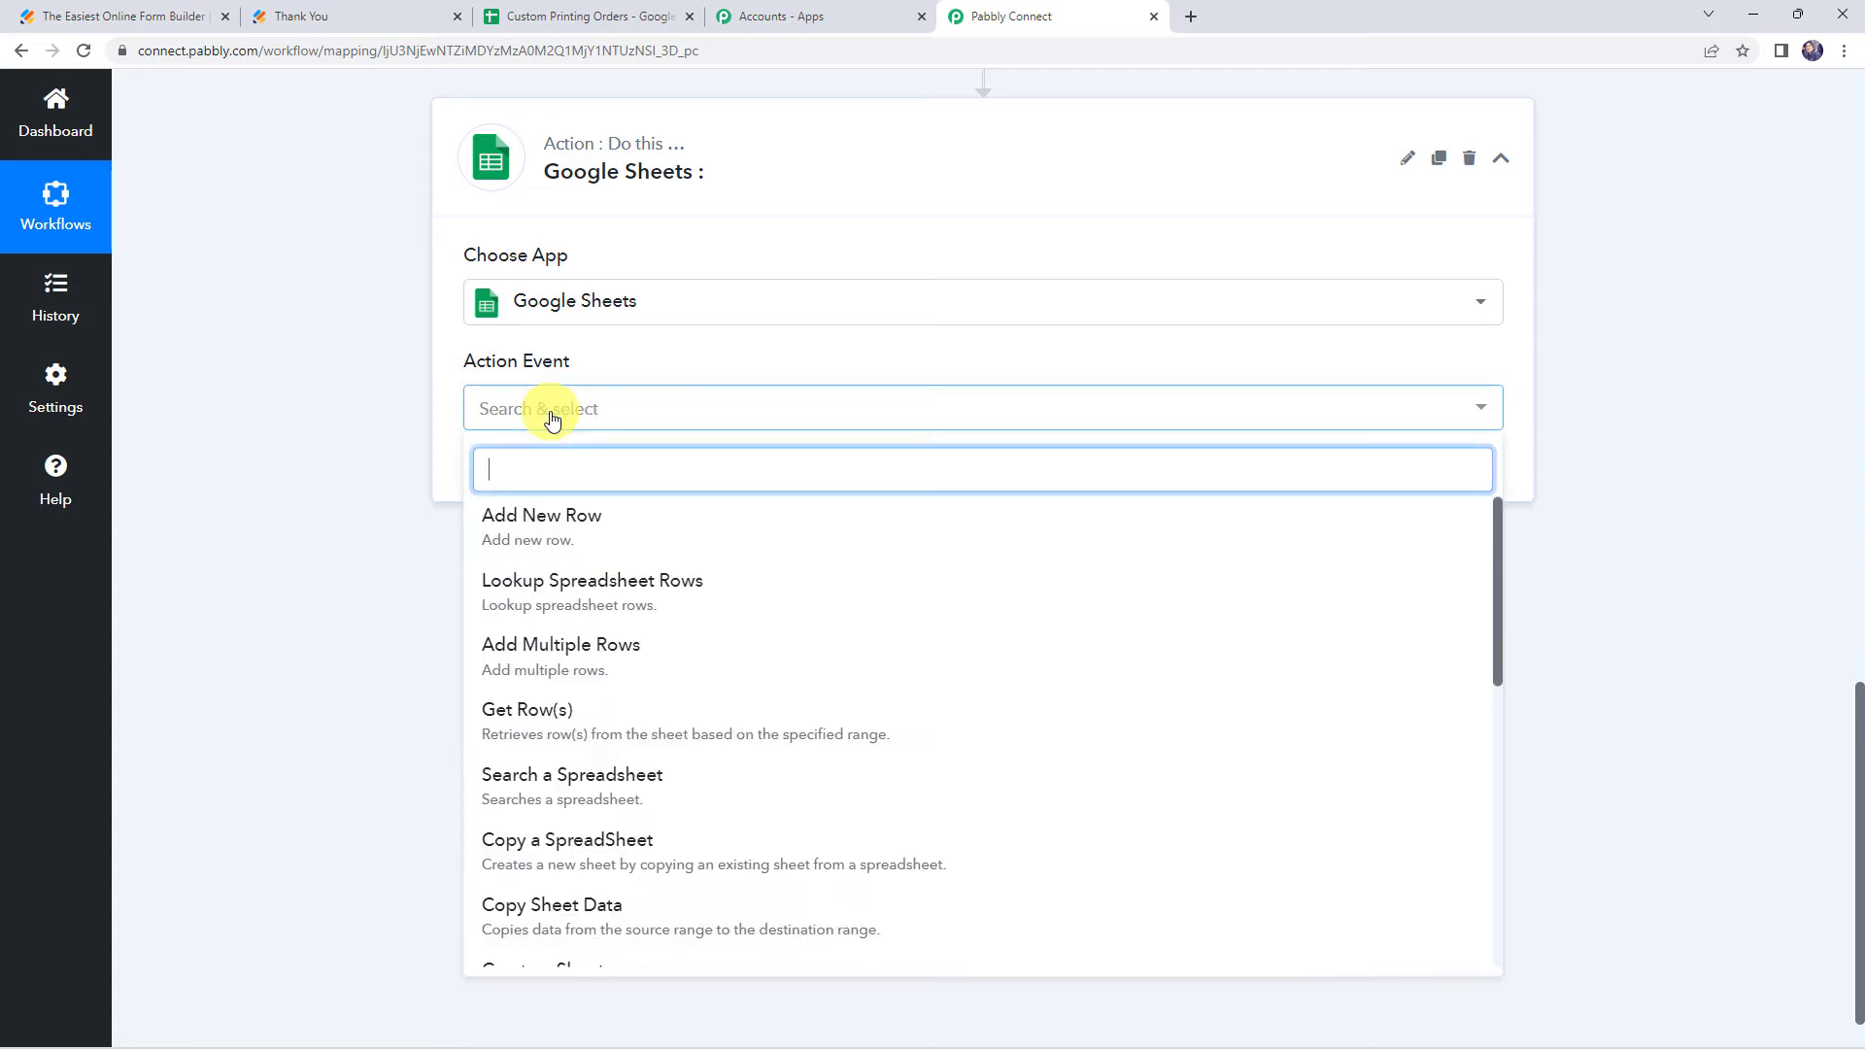
left_click(626, 649)
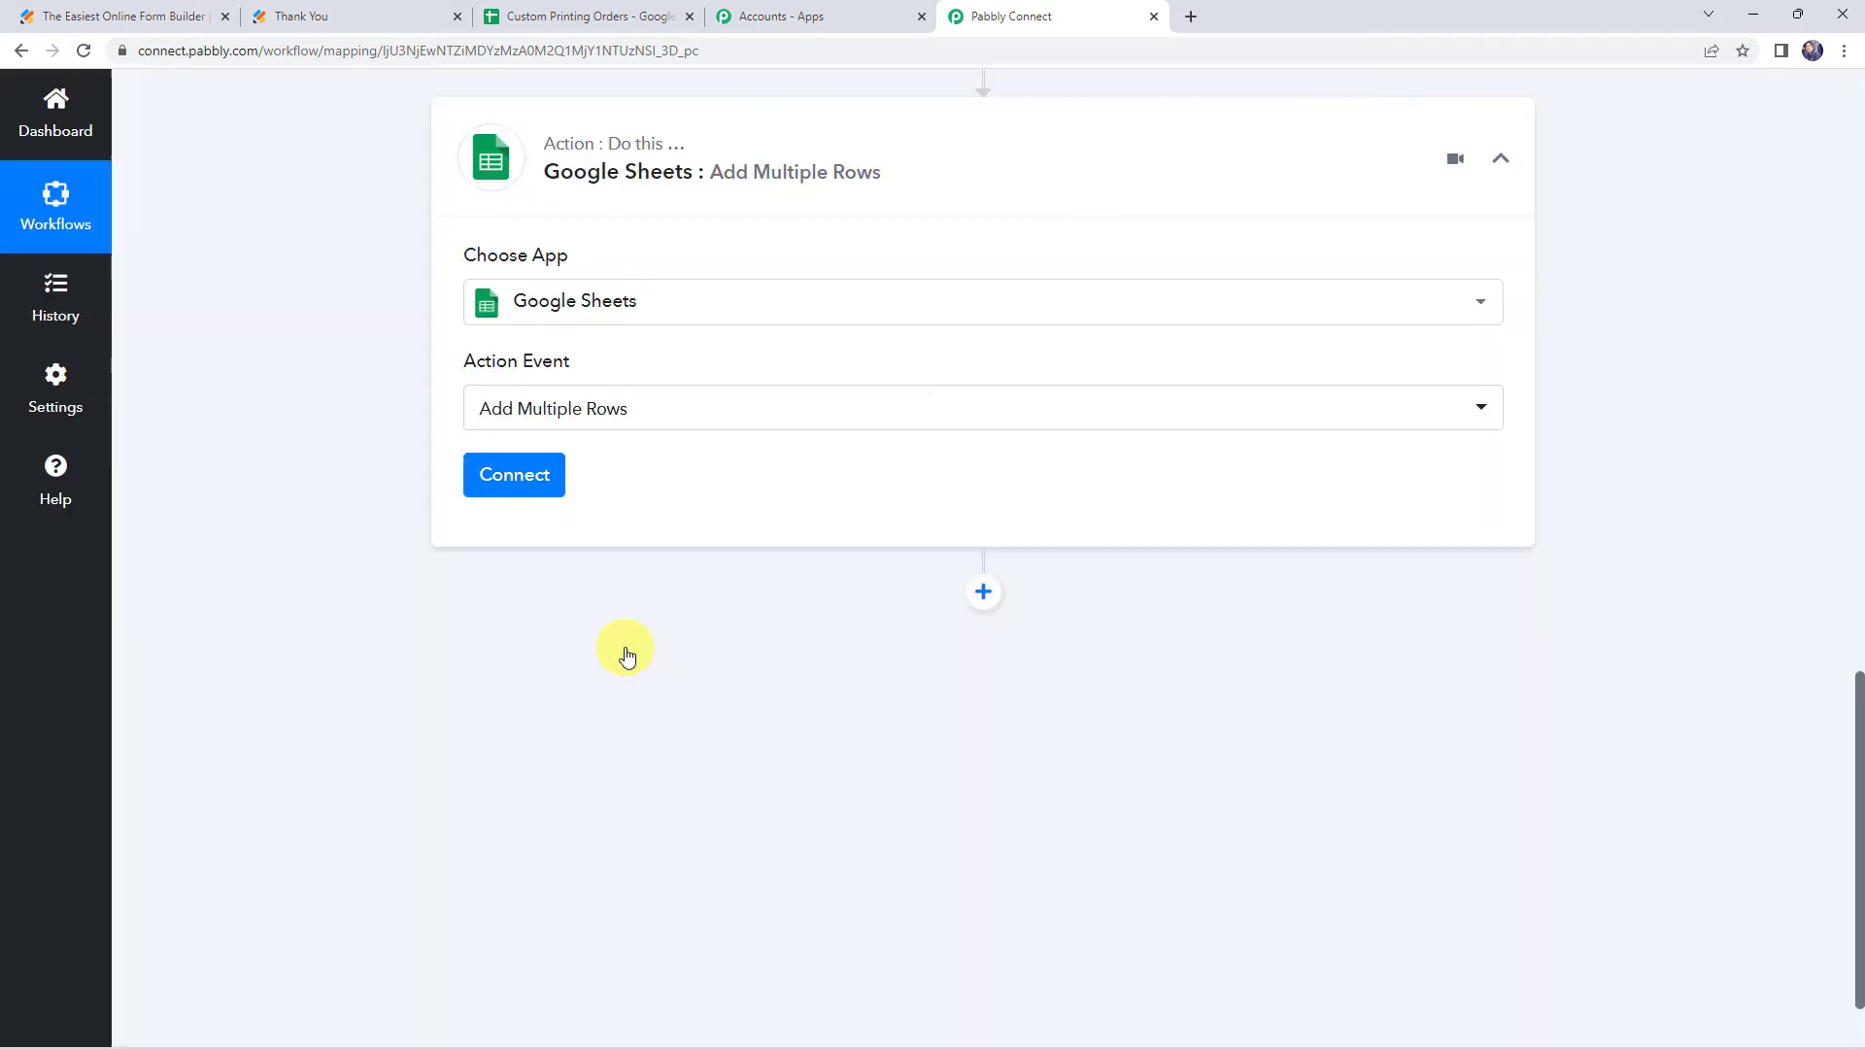
Add a new Google Sheets connection and authorize it with a Google account
left_click(520, 478)
left_click(1006, 324)
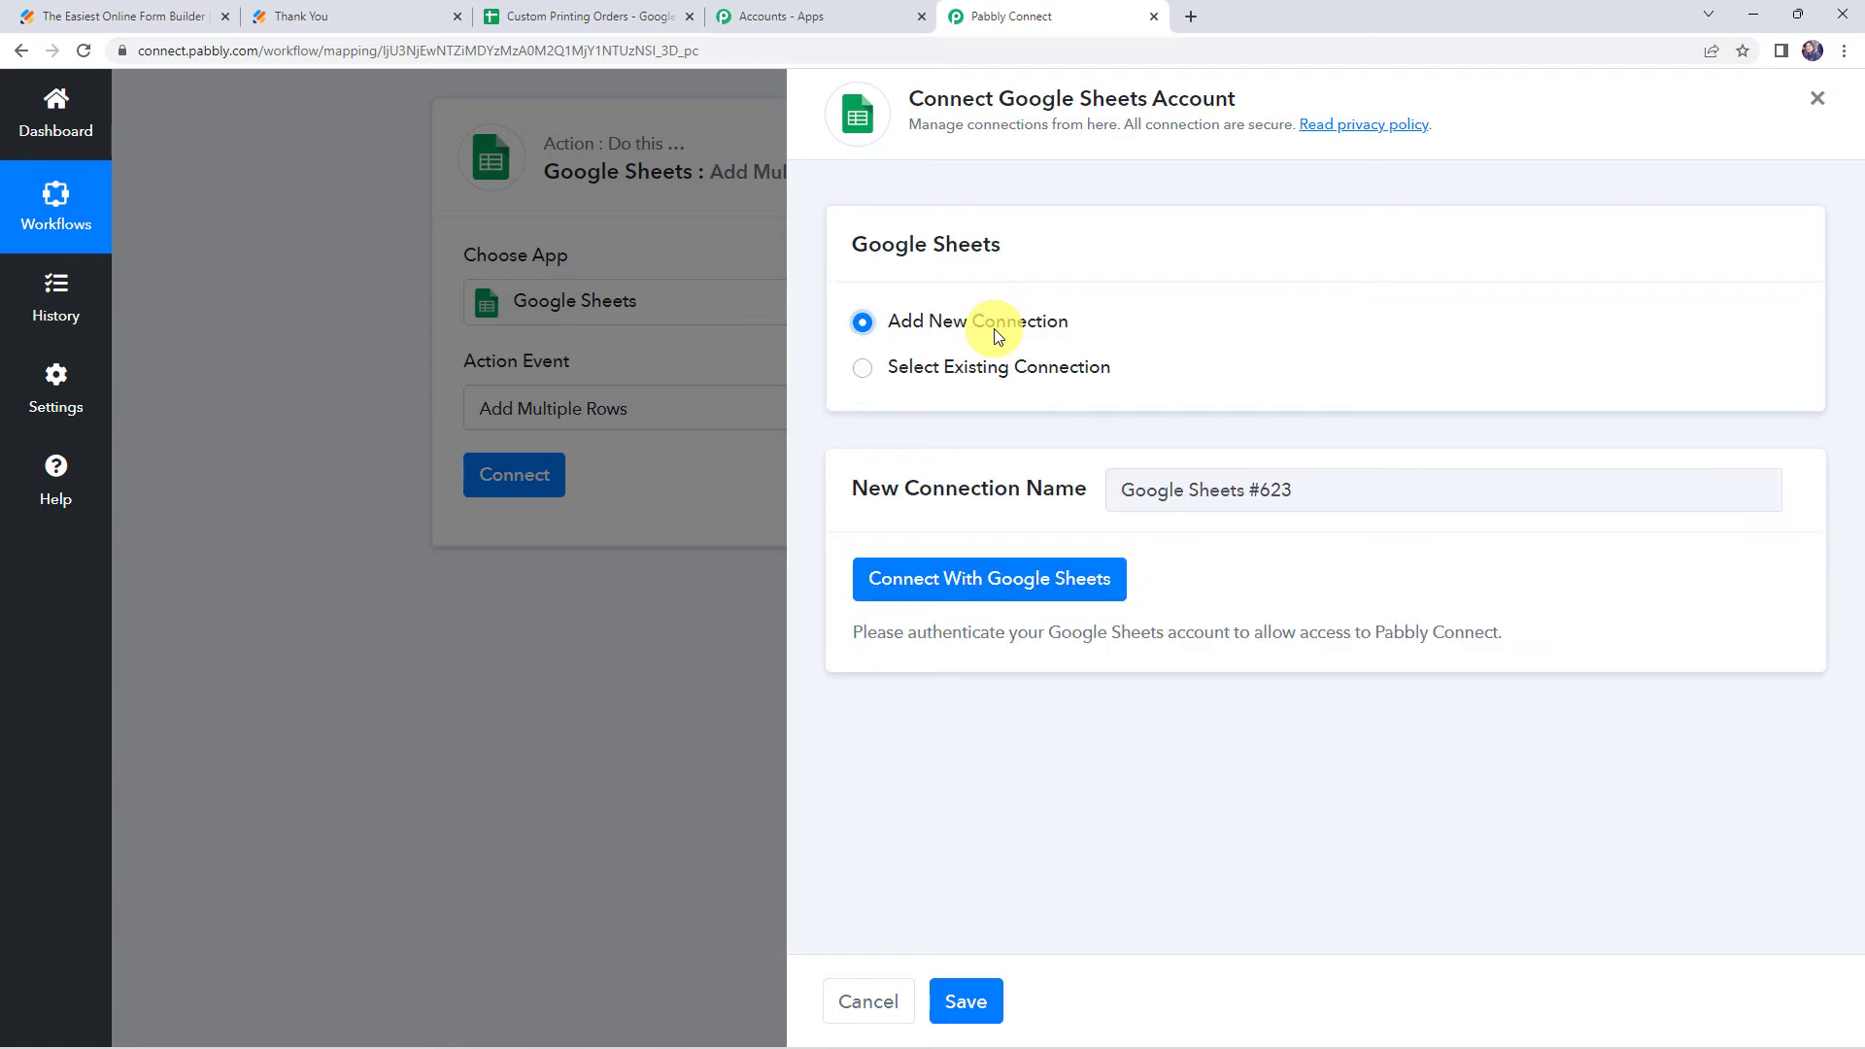
left_click(1015, 587)
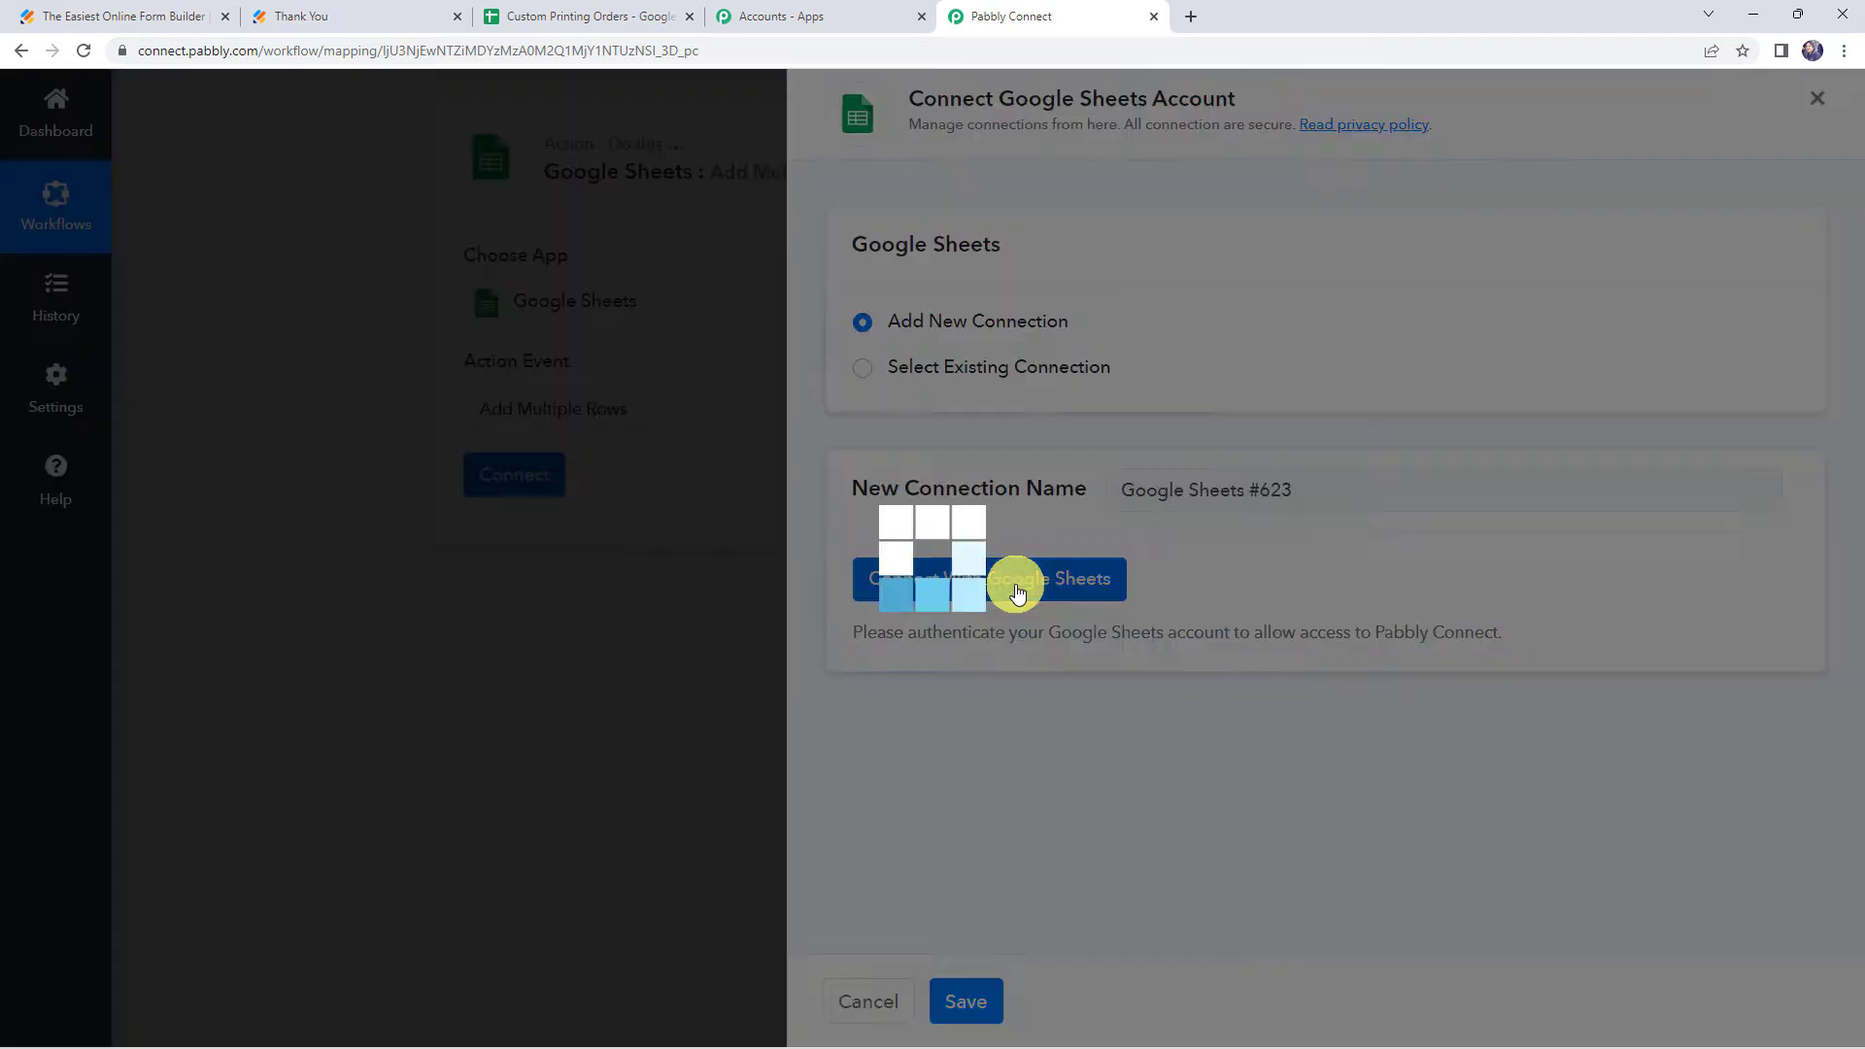
scroll(437, 316, "down", 3)
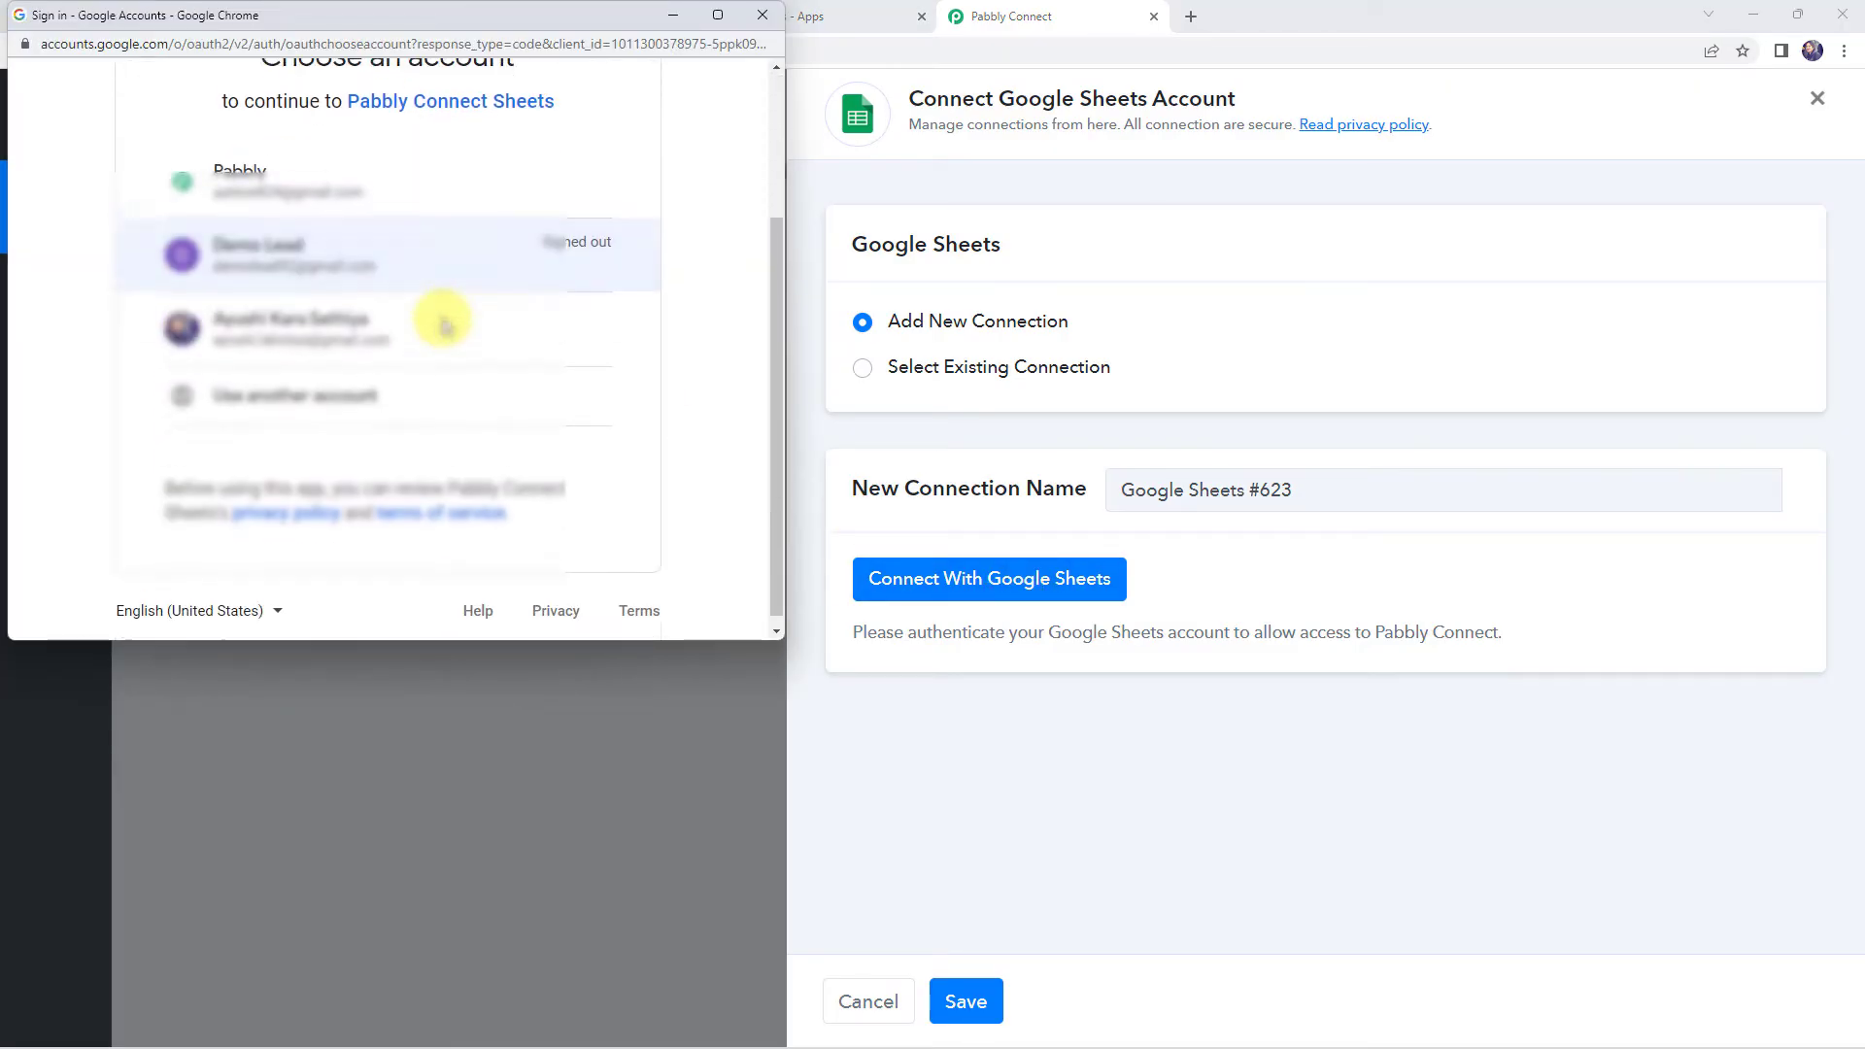
left_click(361, 187)
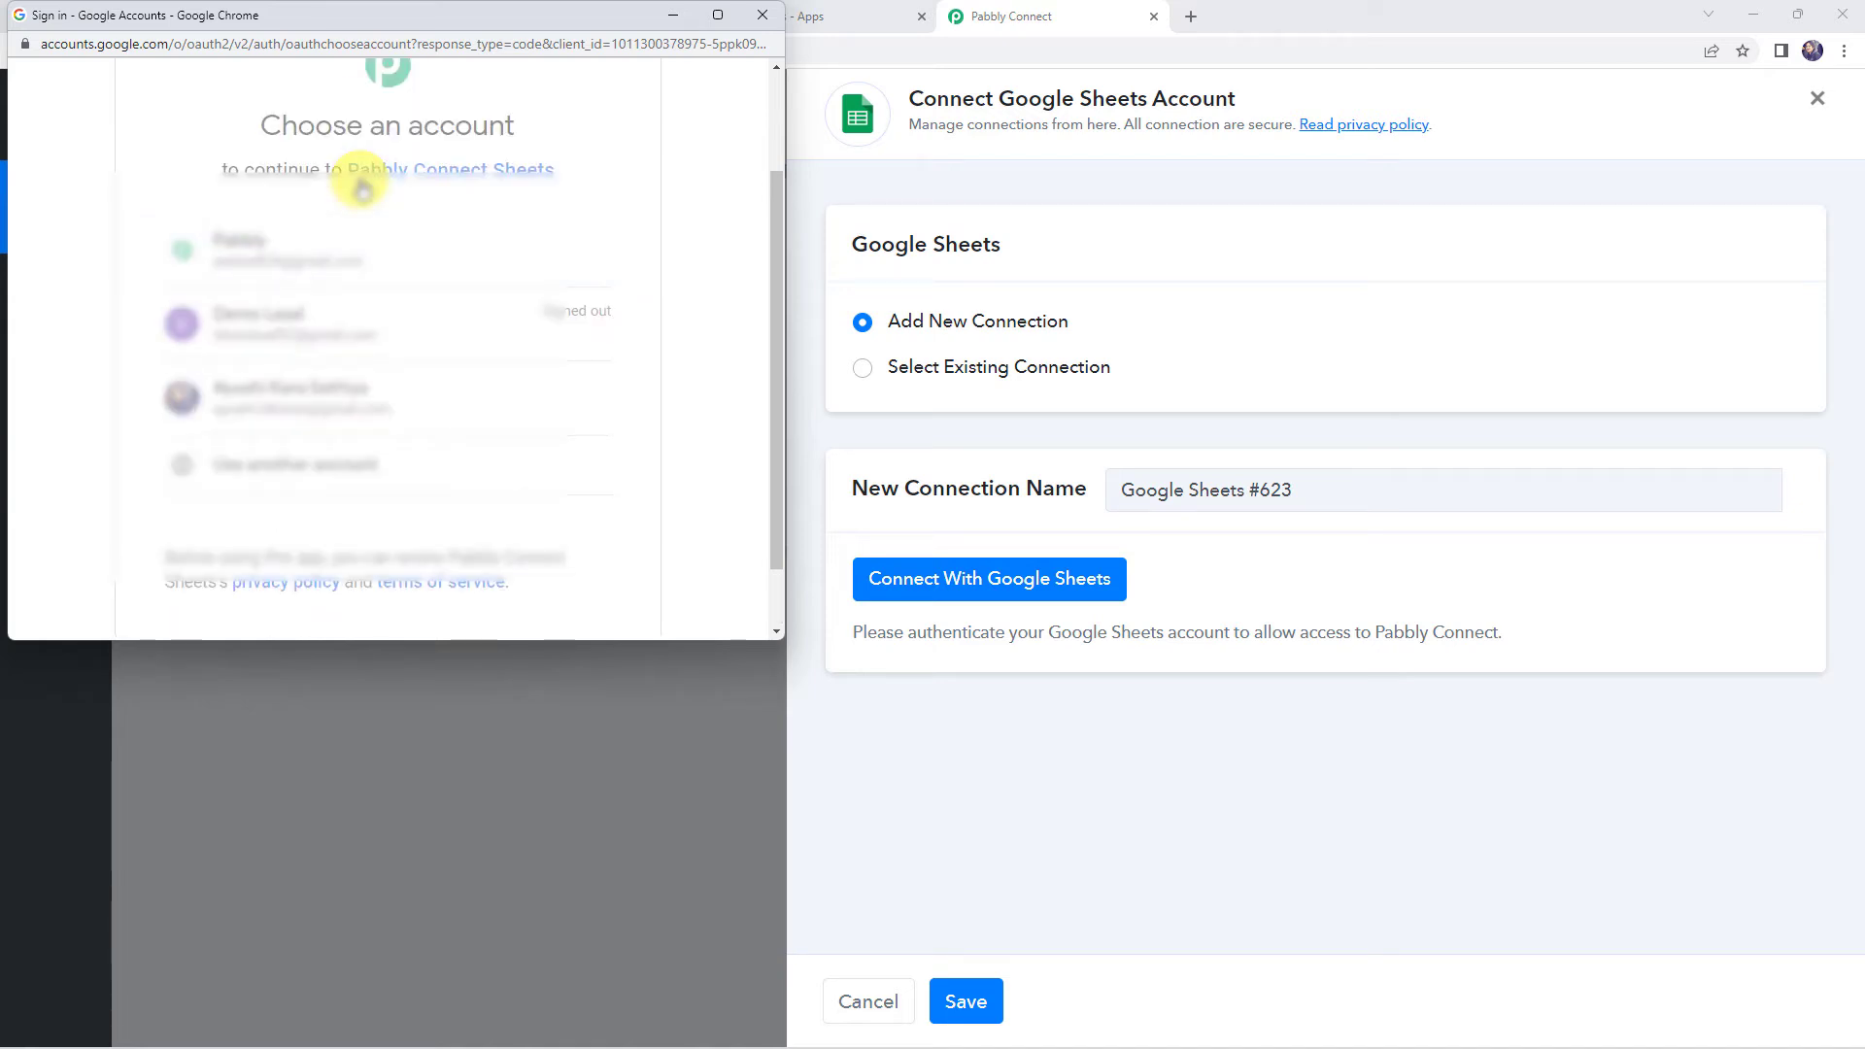
scroll(436, 330, "down", 5)
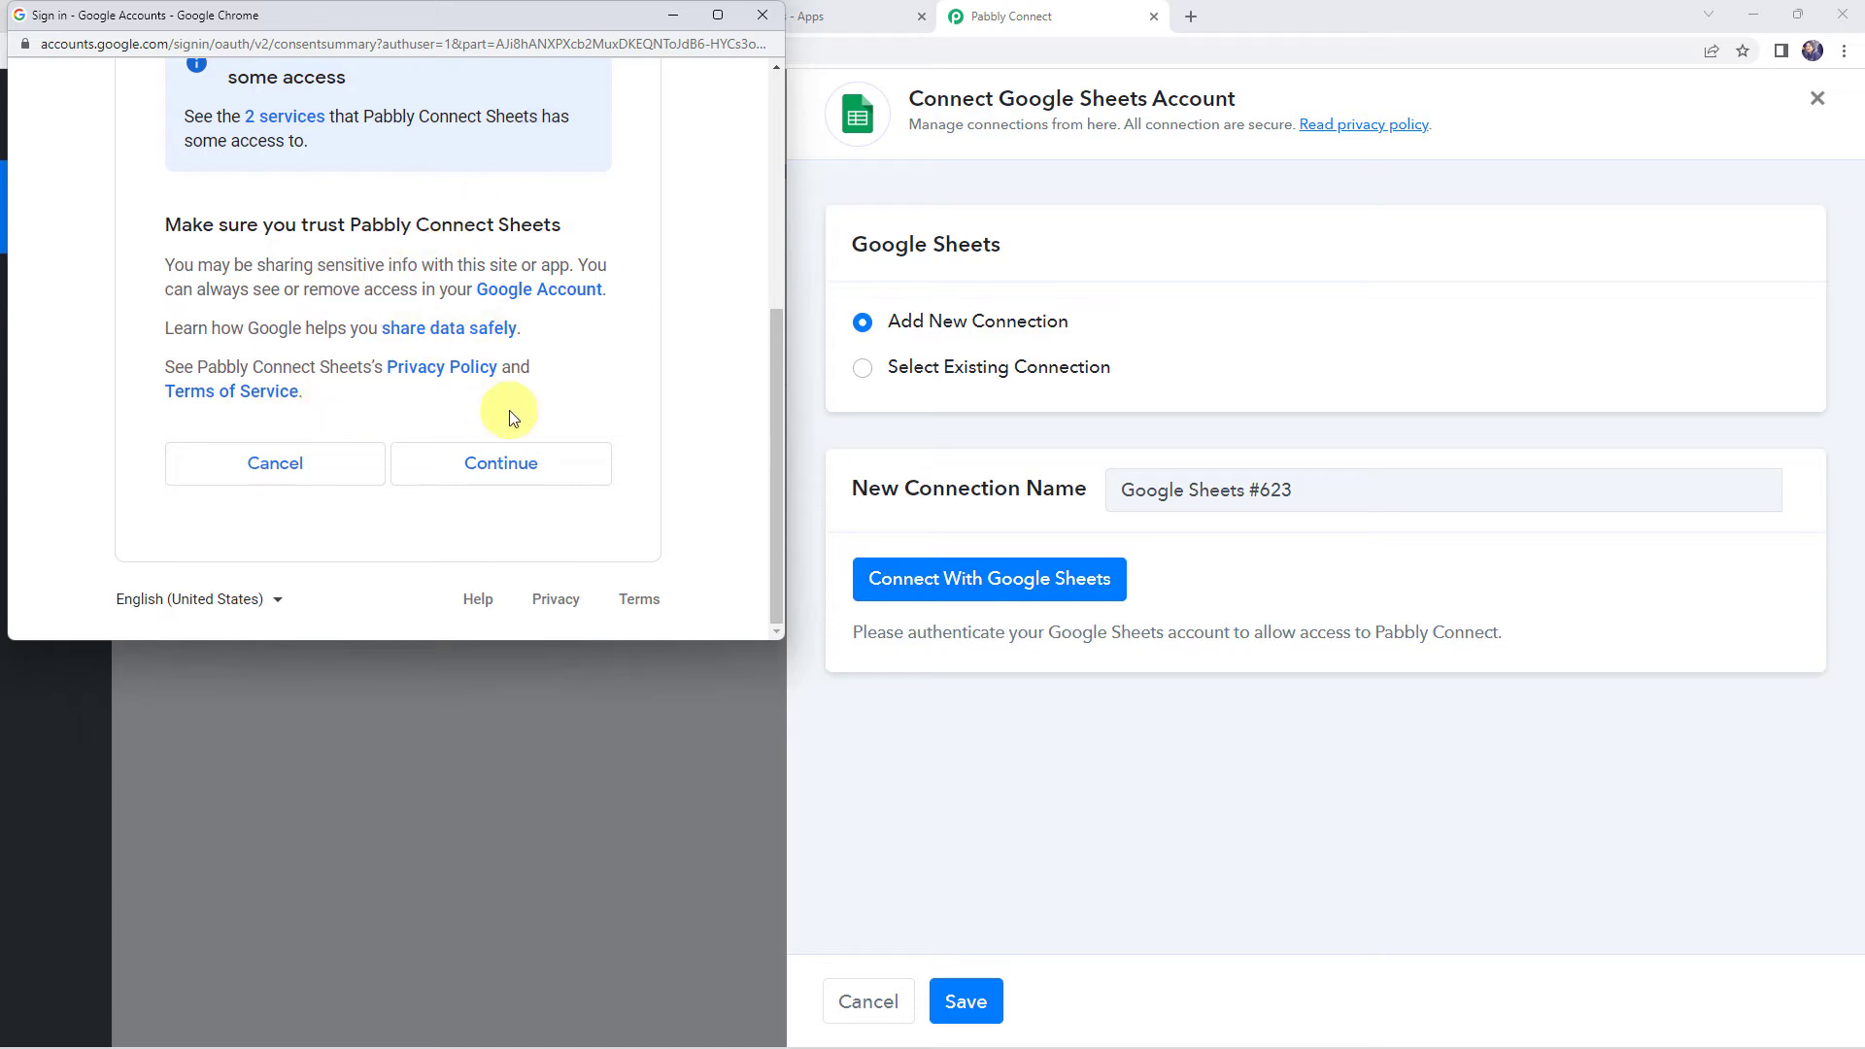
left_click(505, 465)
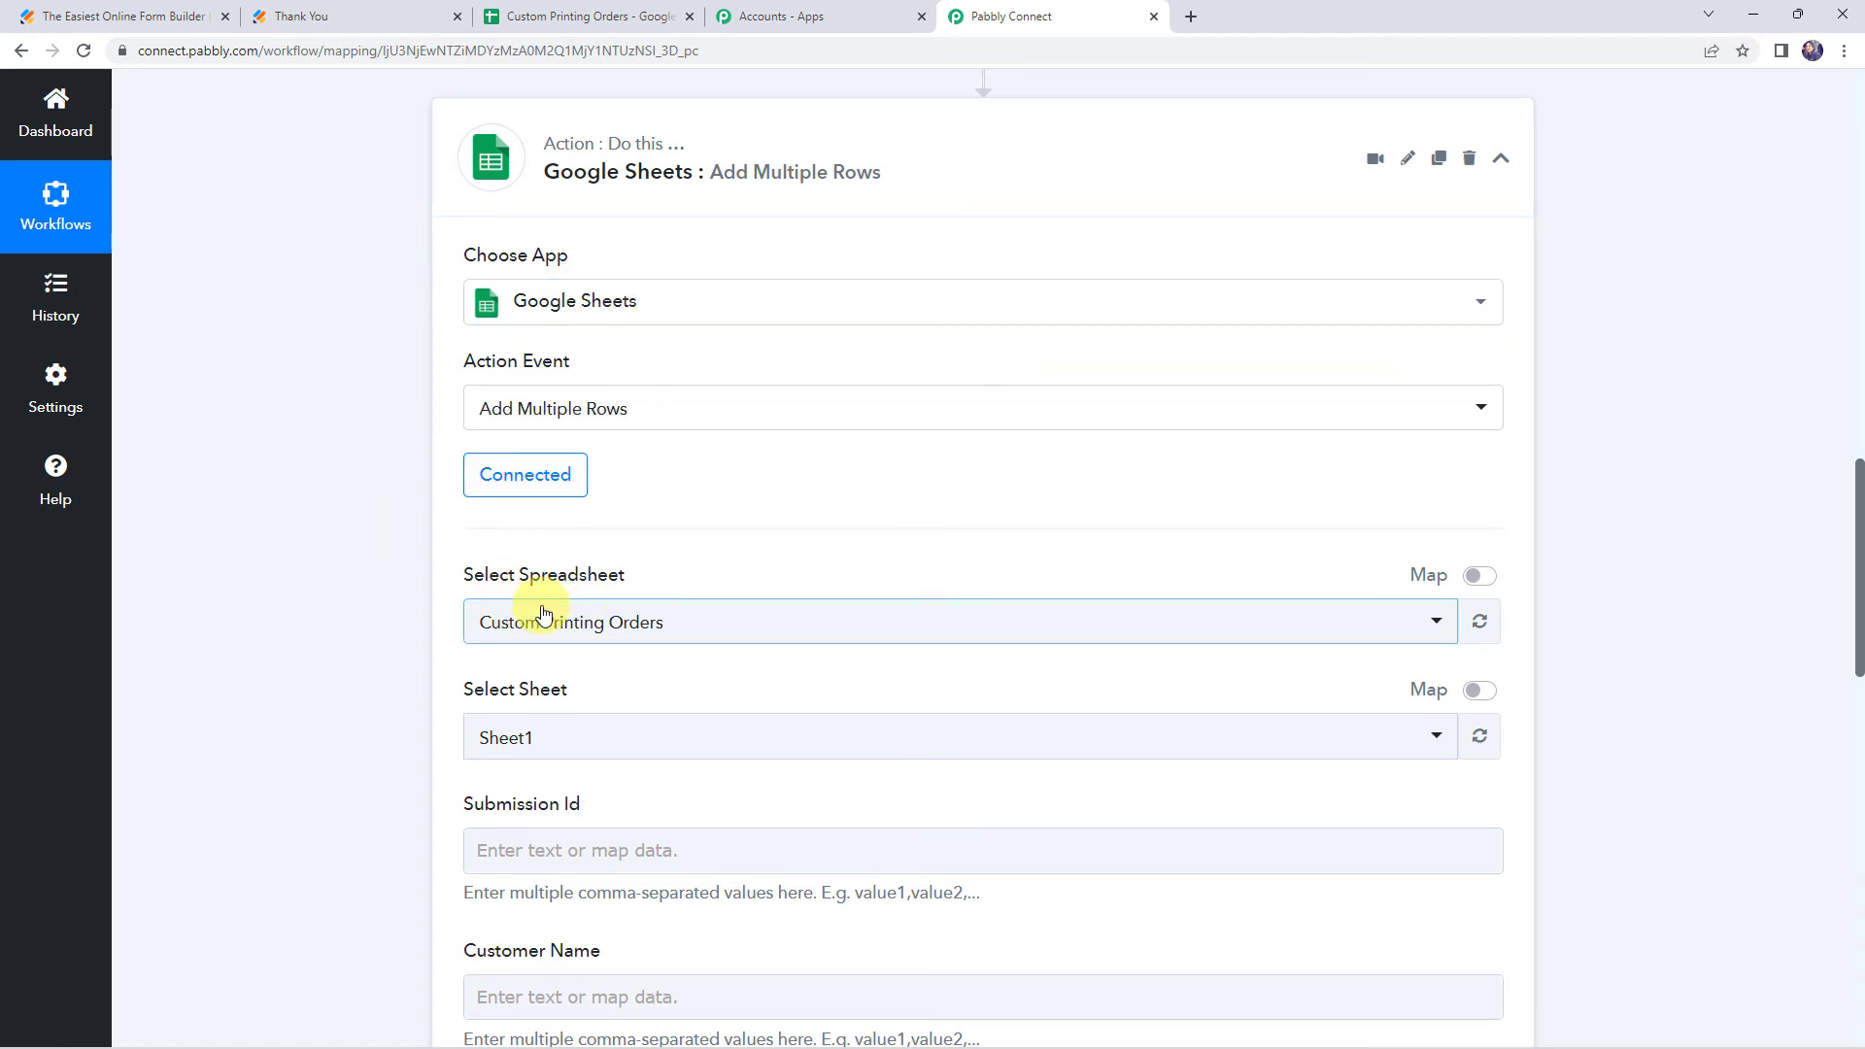
Select the Custom Printing Orders spreadsheet and Sheet1, checking its column headers in the spreadsheet tab
scroll(288, 569, "down", 3)
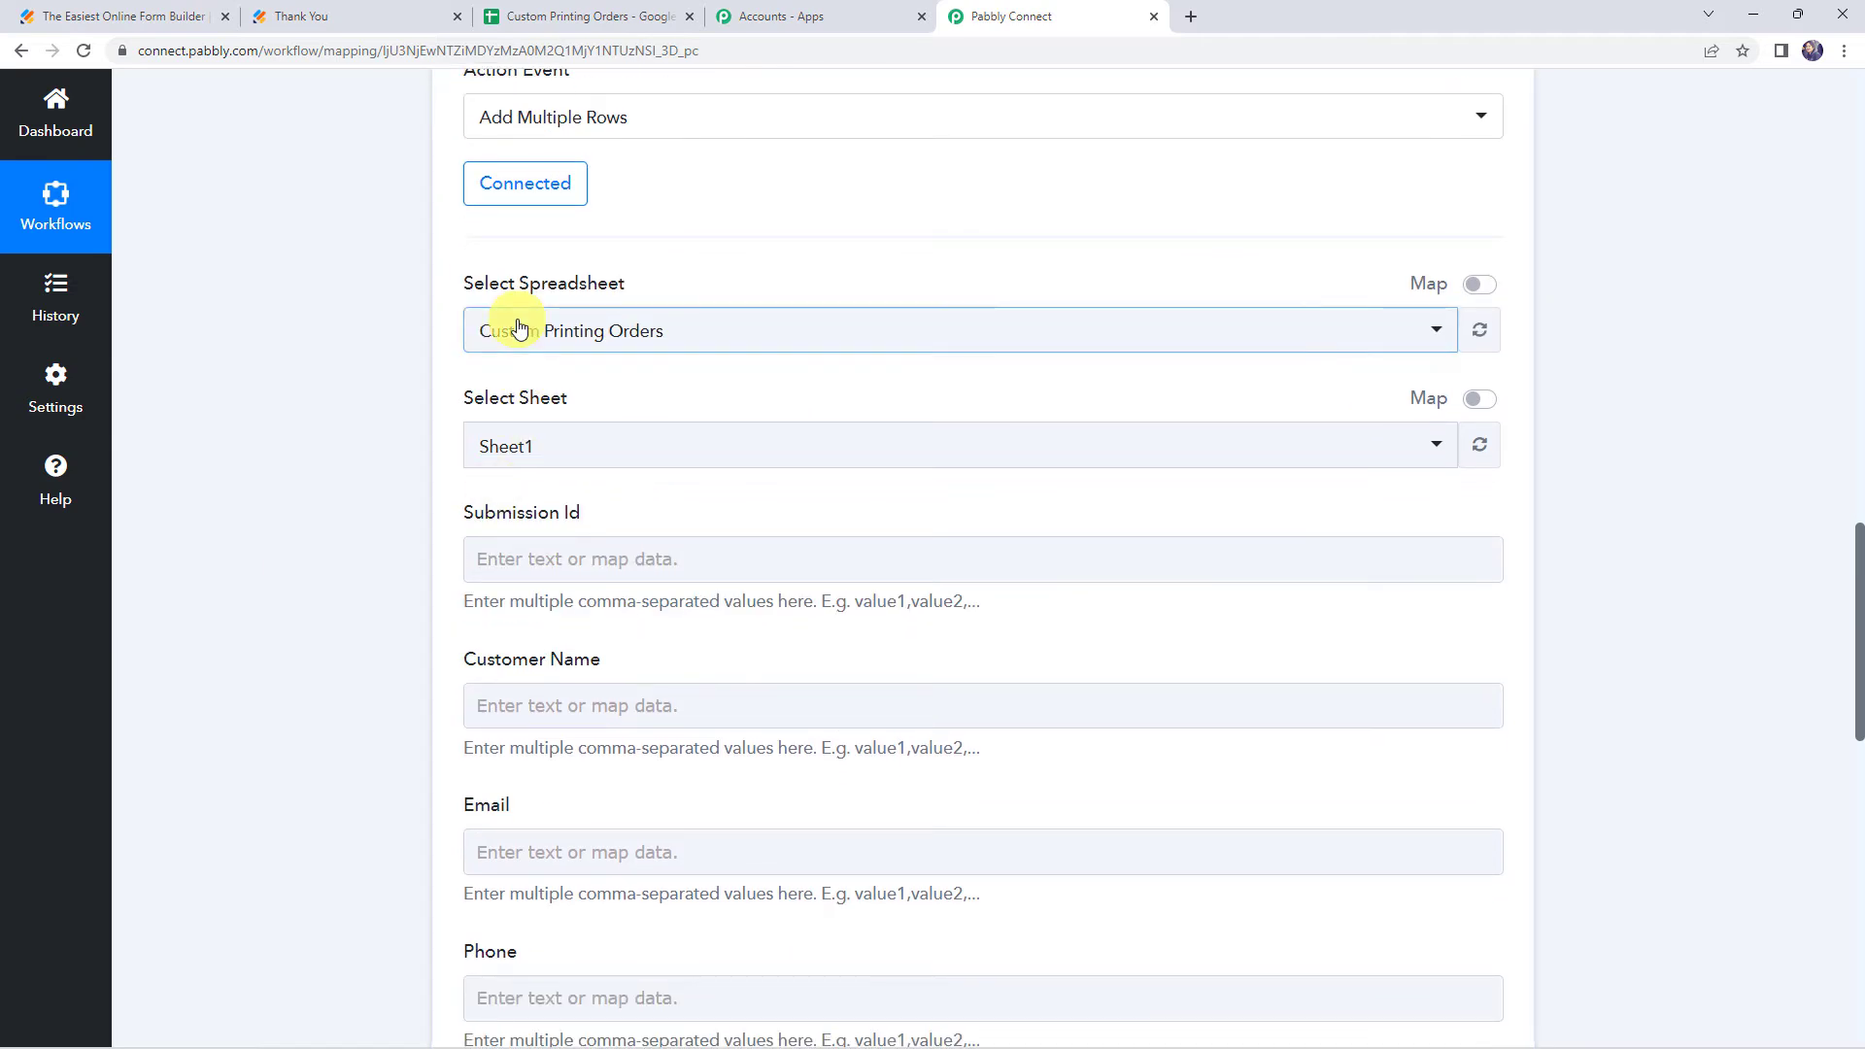
left_click(520, 326)
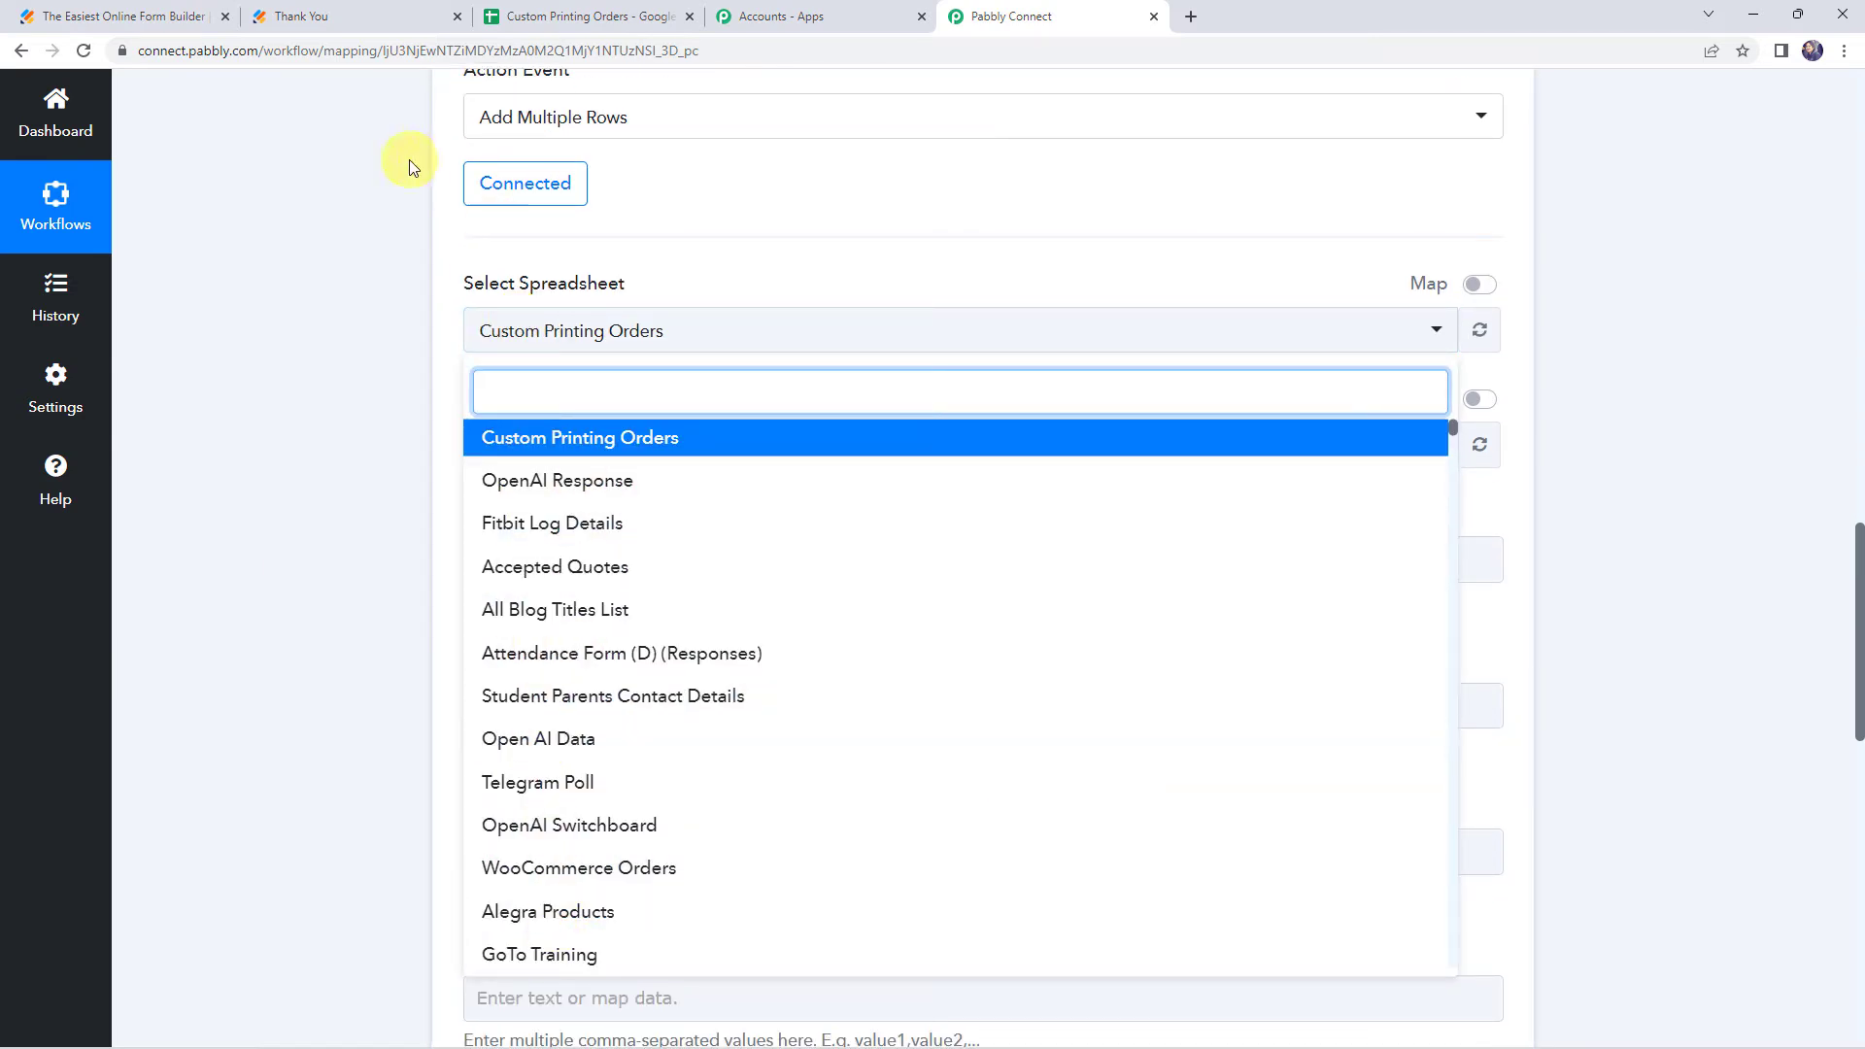
left_click(566, 12)
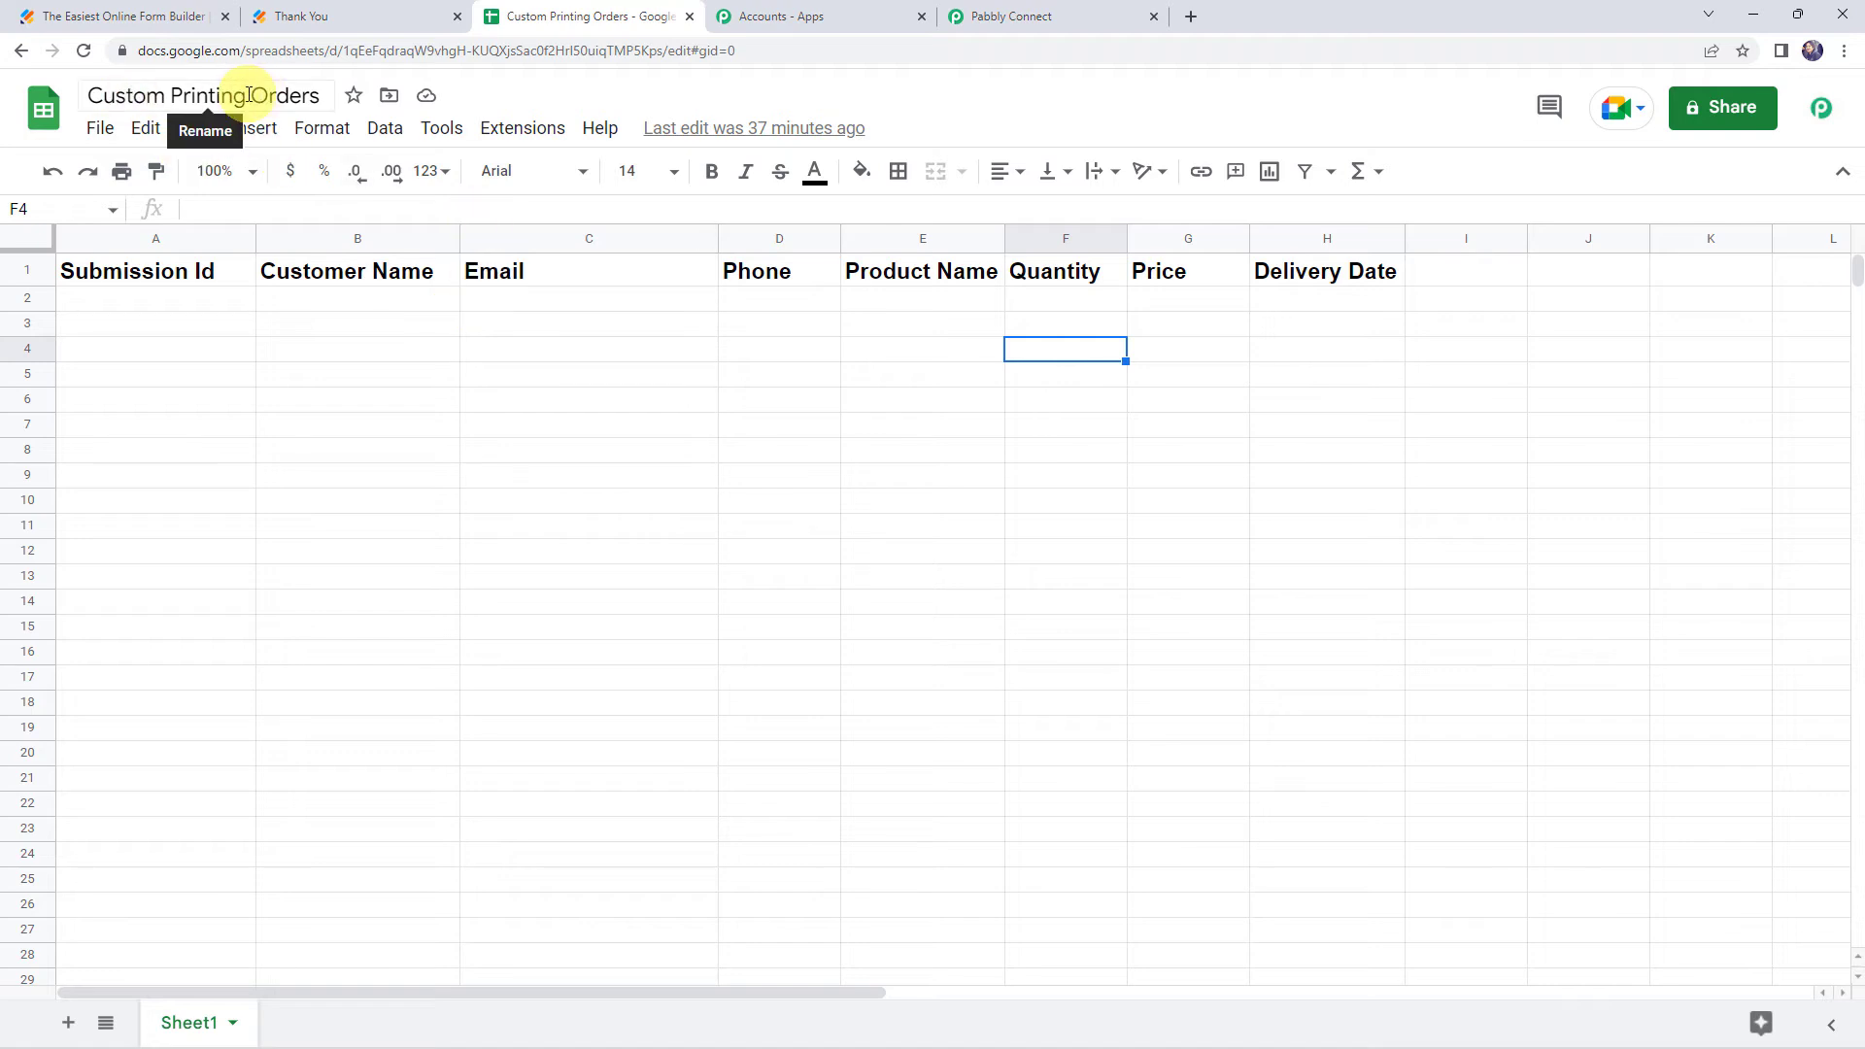
left_click(1032, 9)
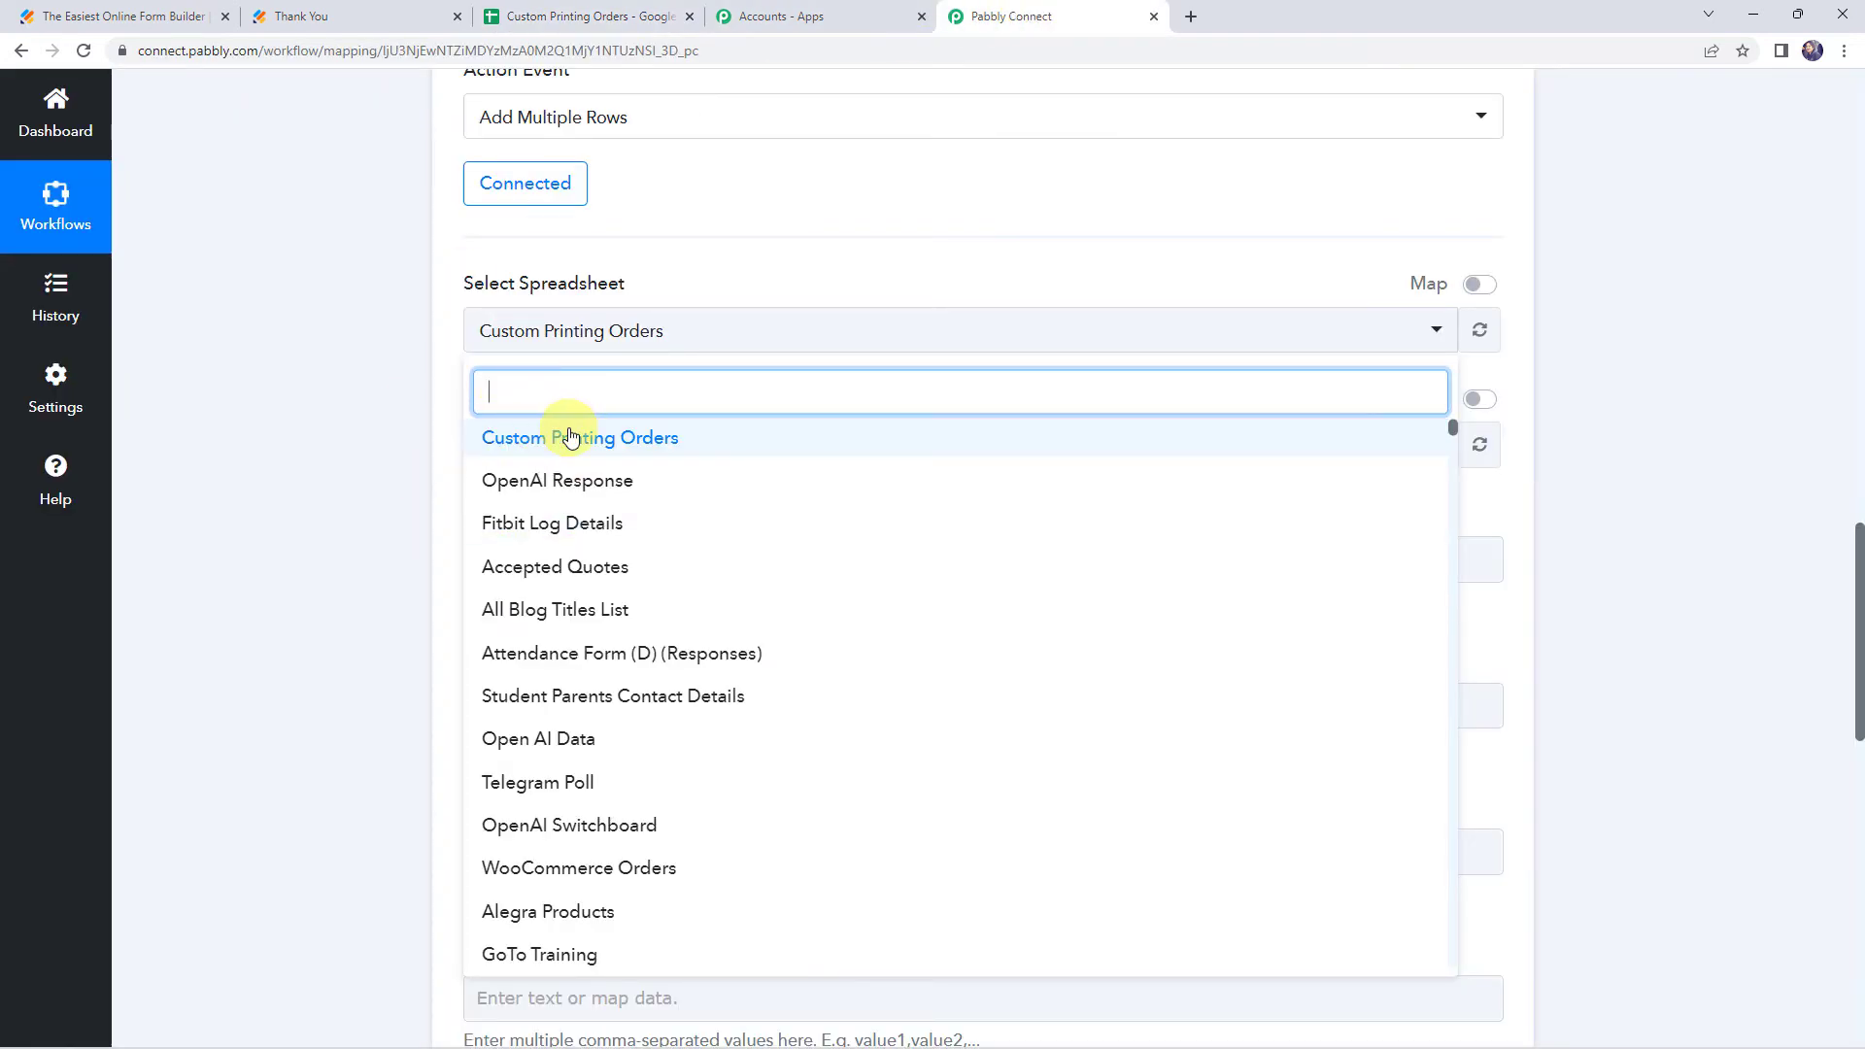
left_click(514, 434)
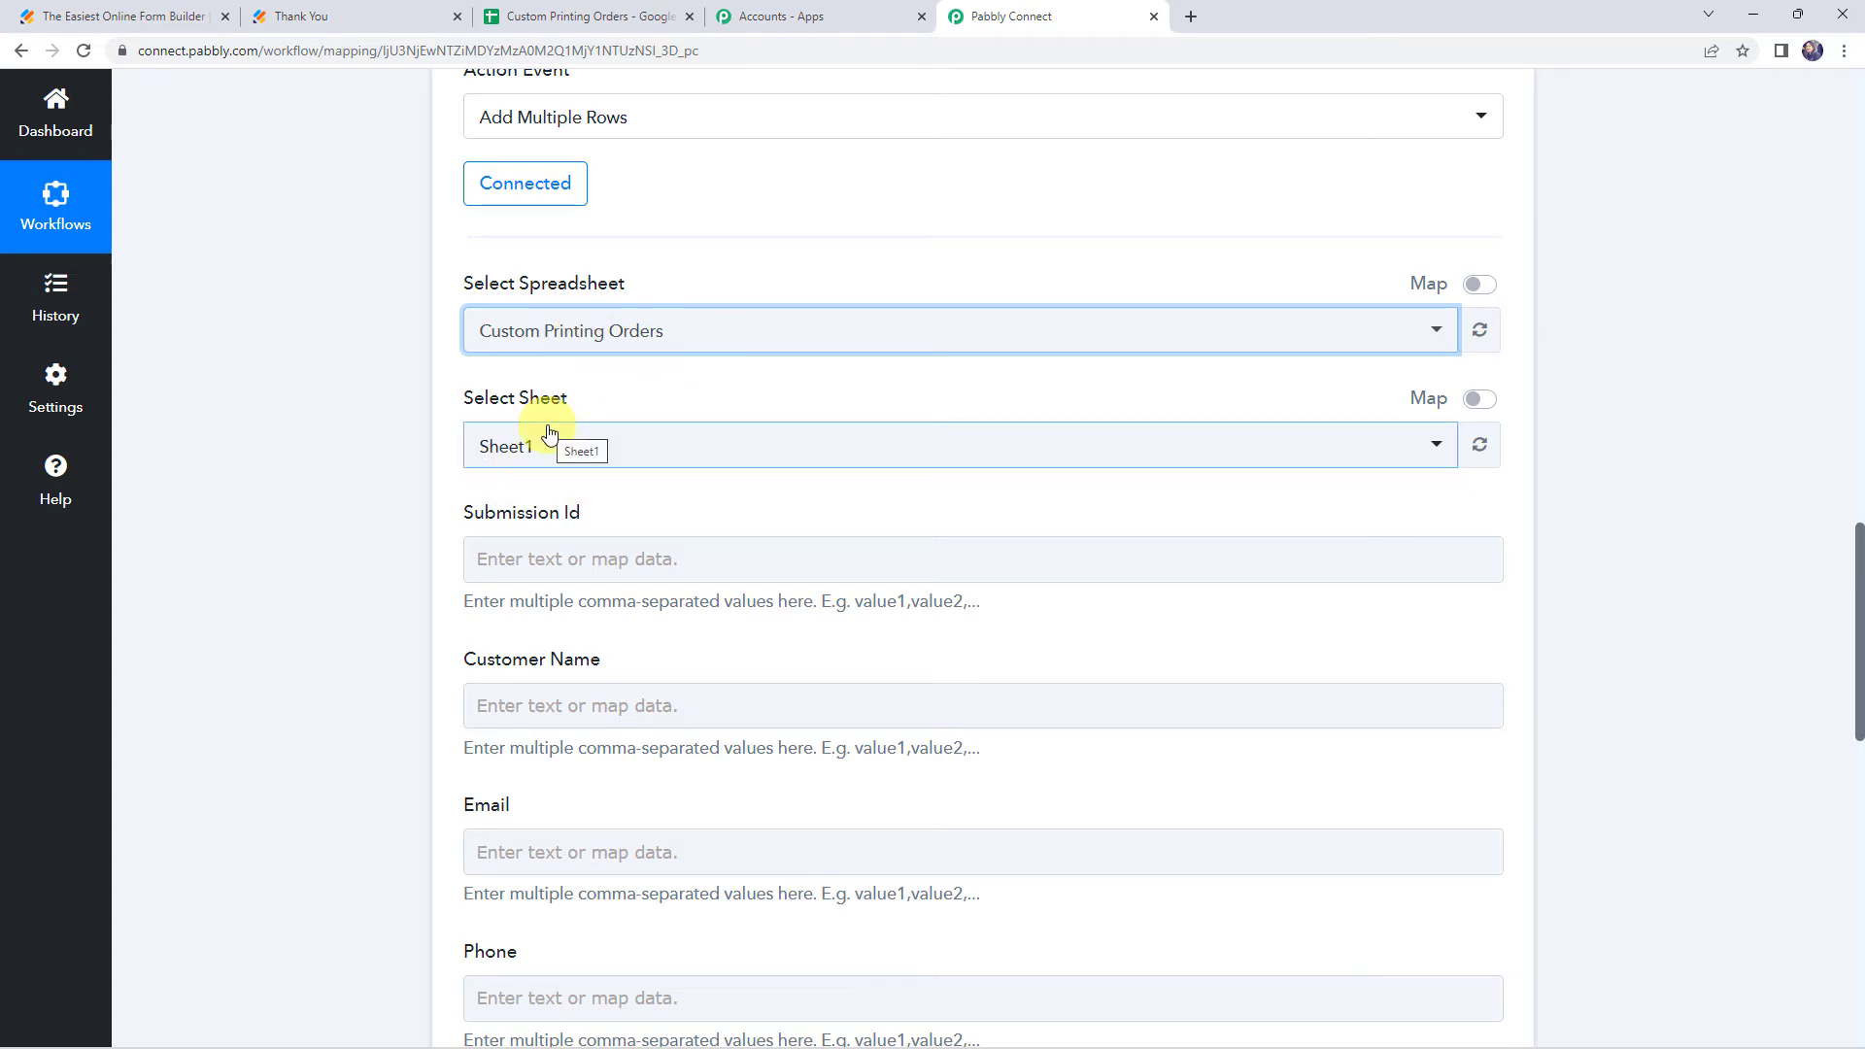
left_click(518, 452)
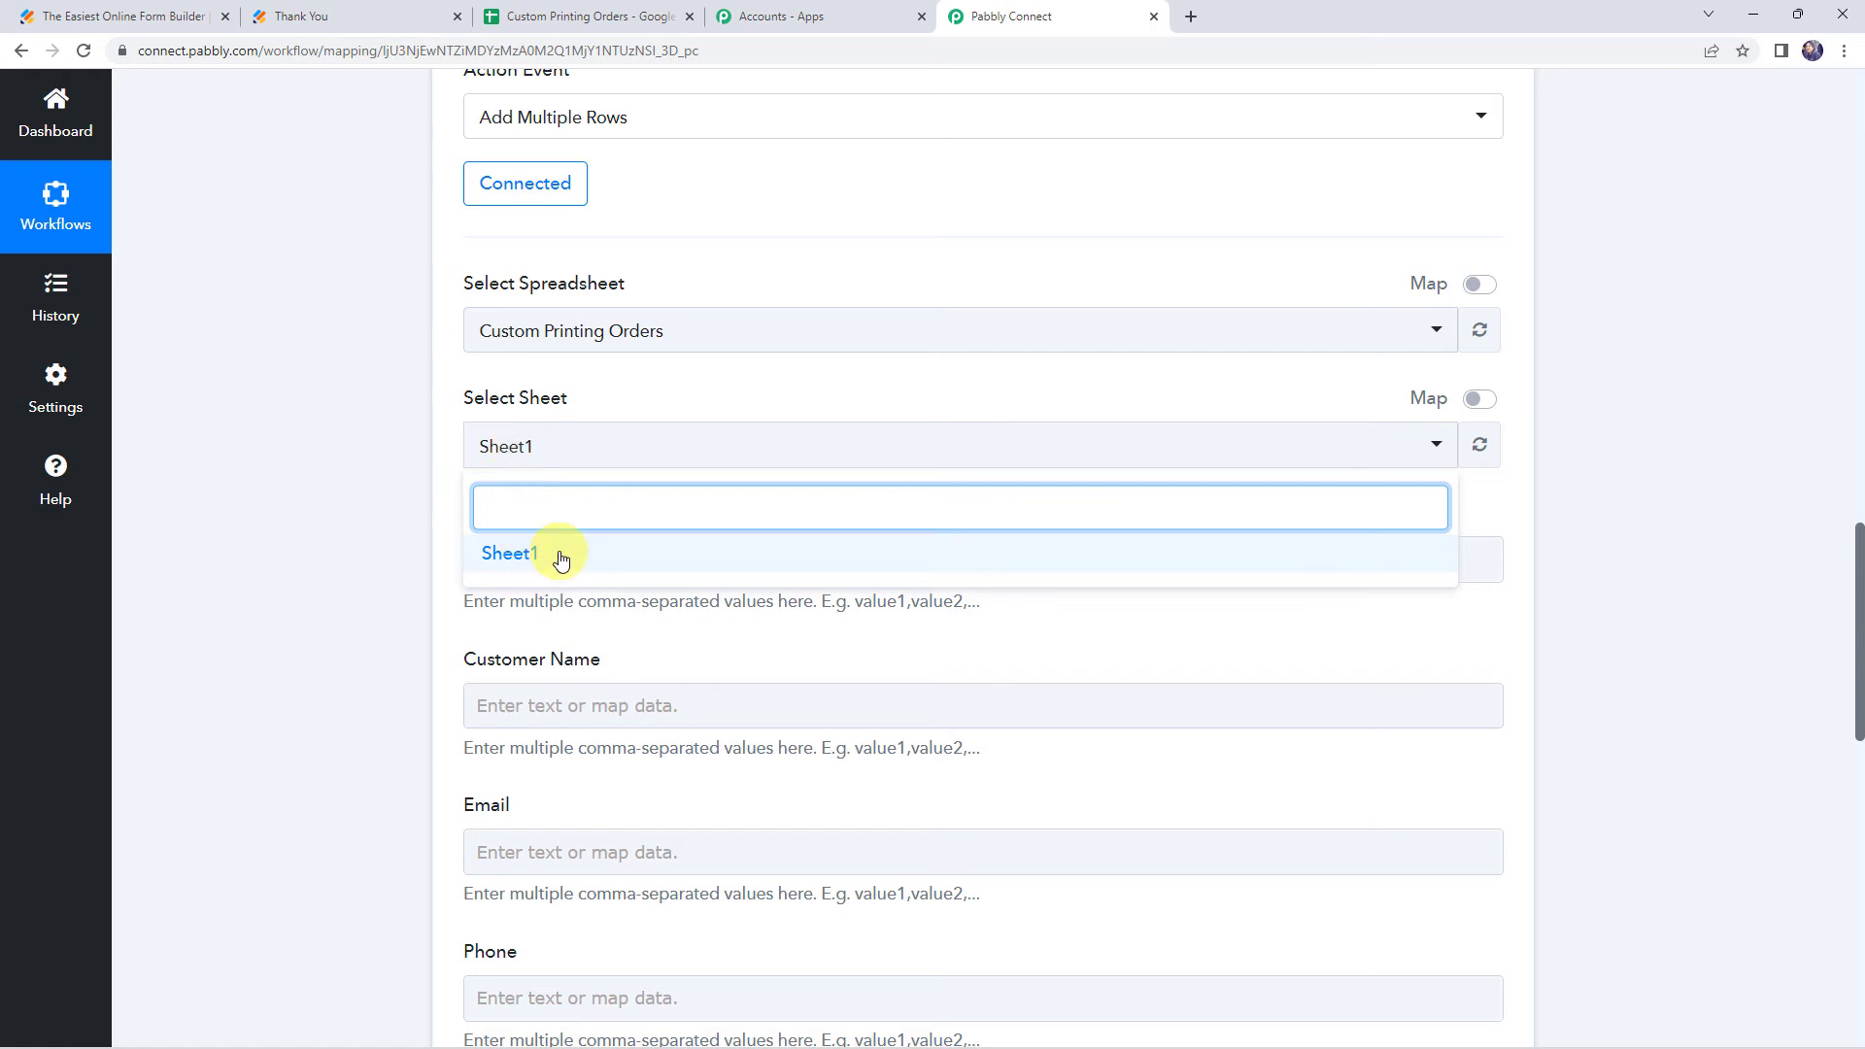
left_click(561, 556)
Map the Submission Id column to the JotForm response's SubmissionID field
scroll(416, 528, "down", 2)
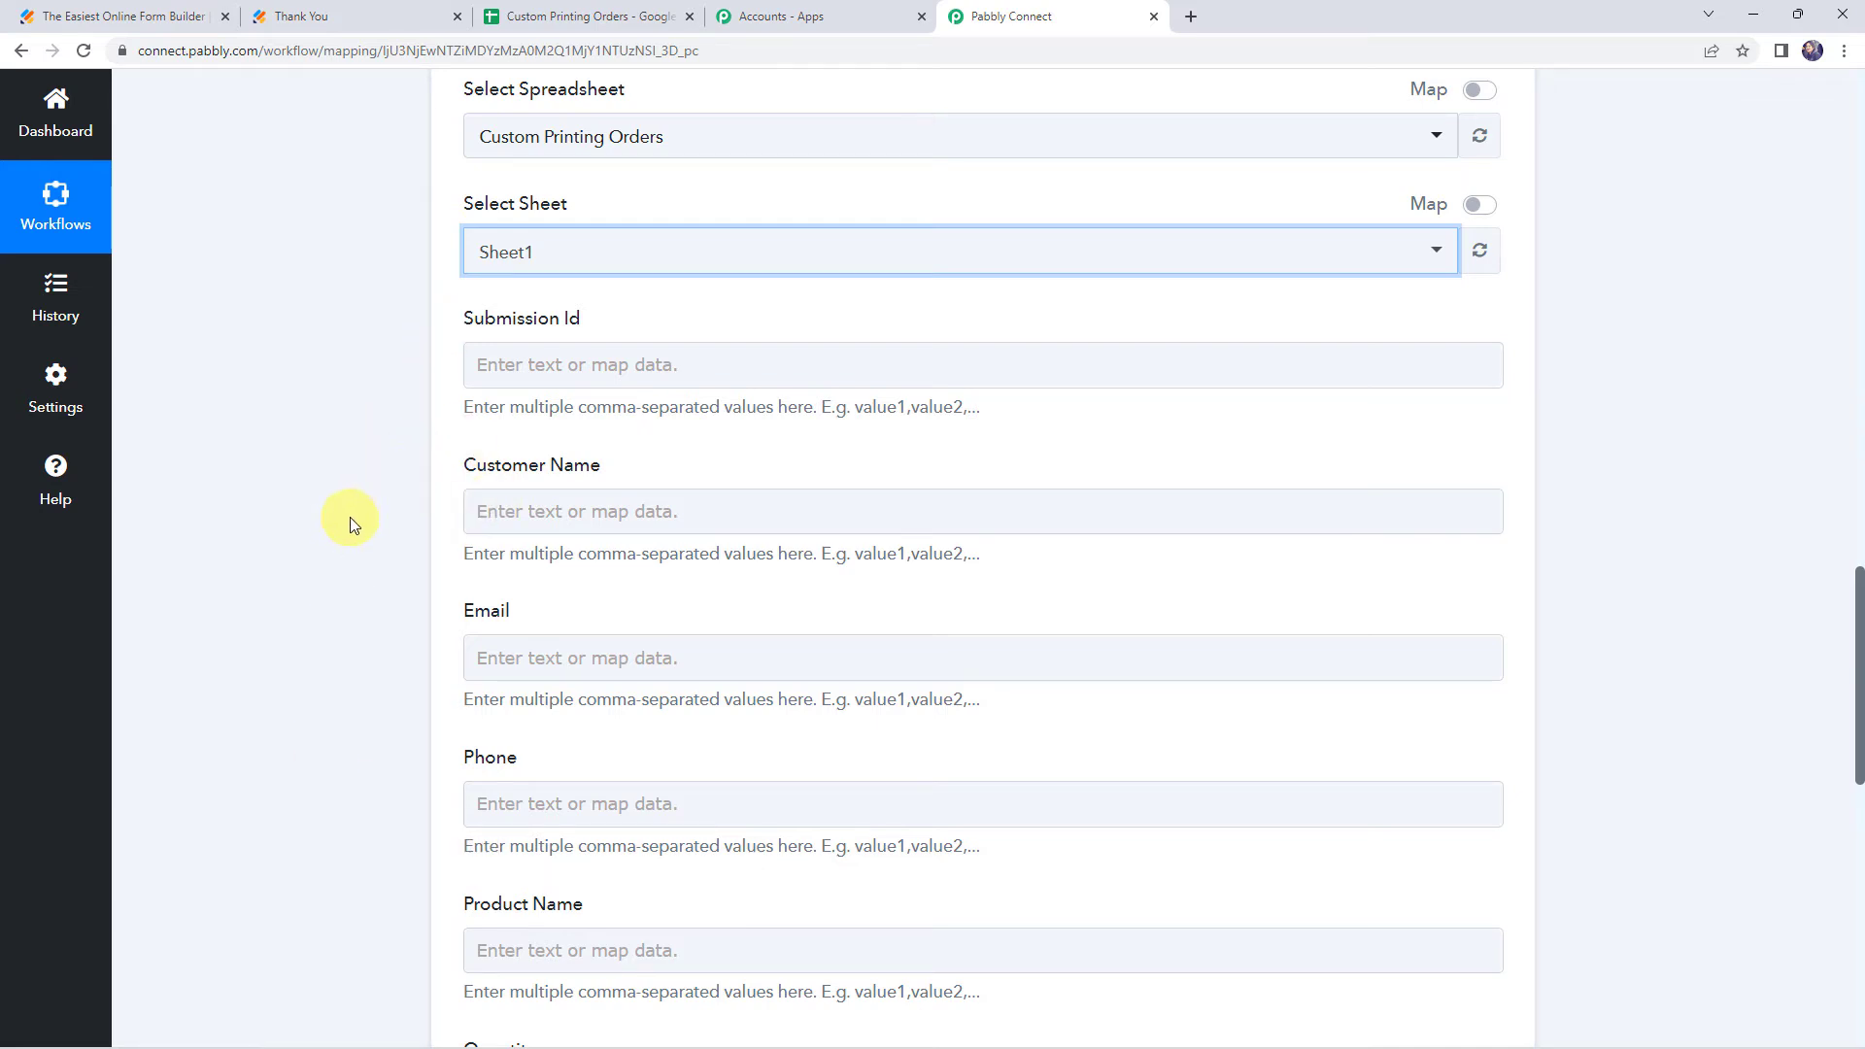
scroll(350, 612, "up", 7)
scroll(350, 612, "up", 4)
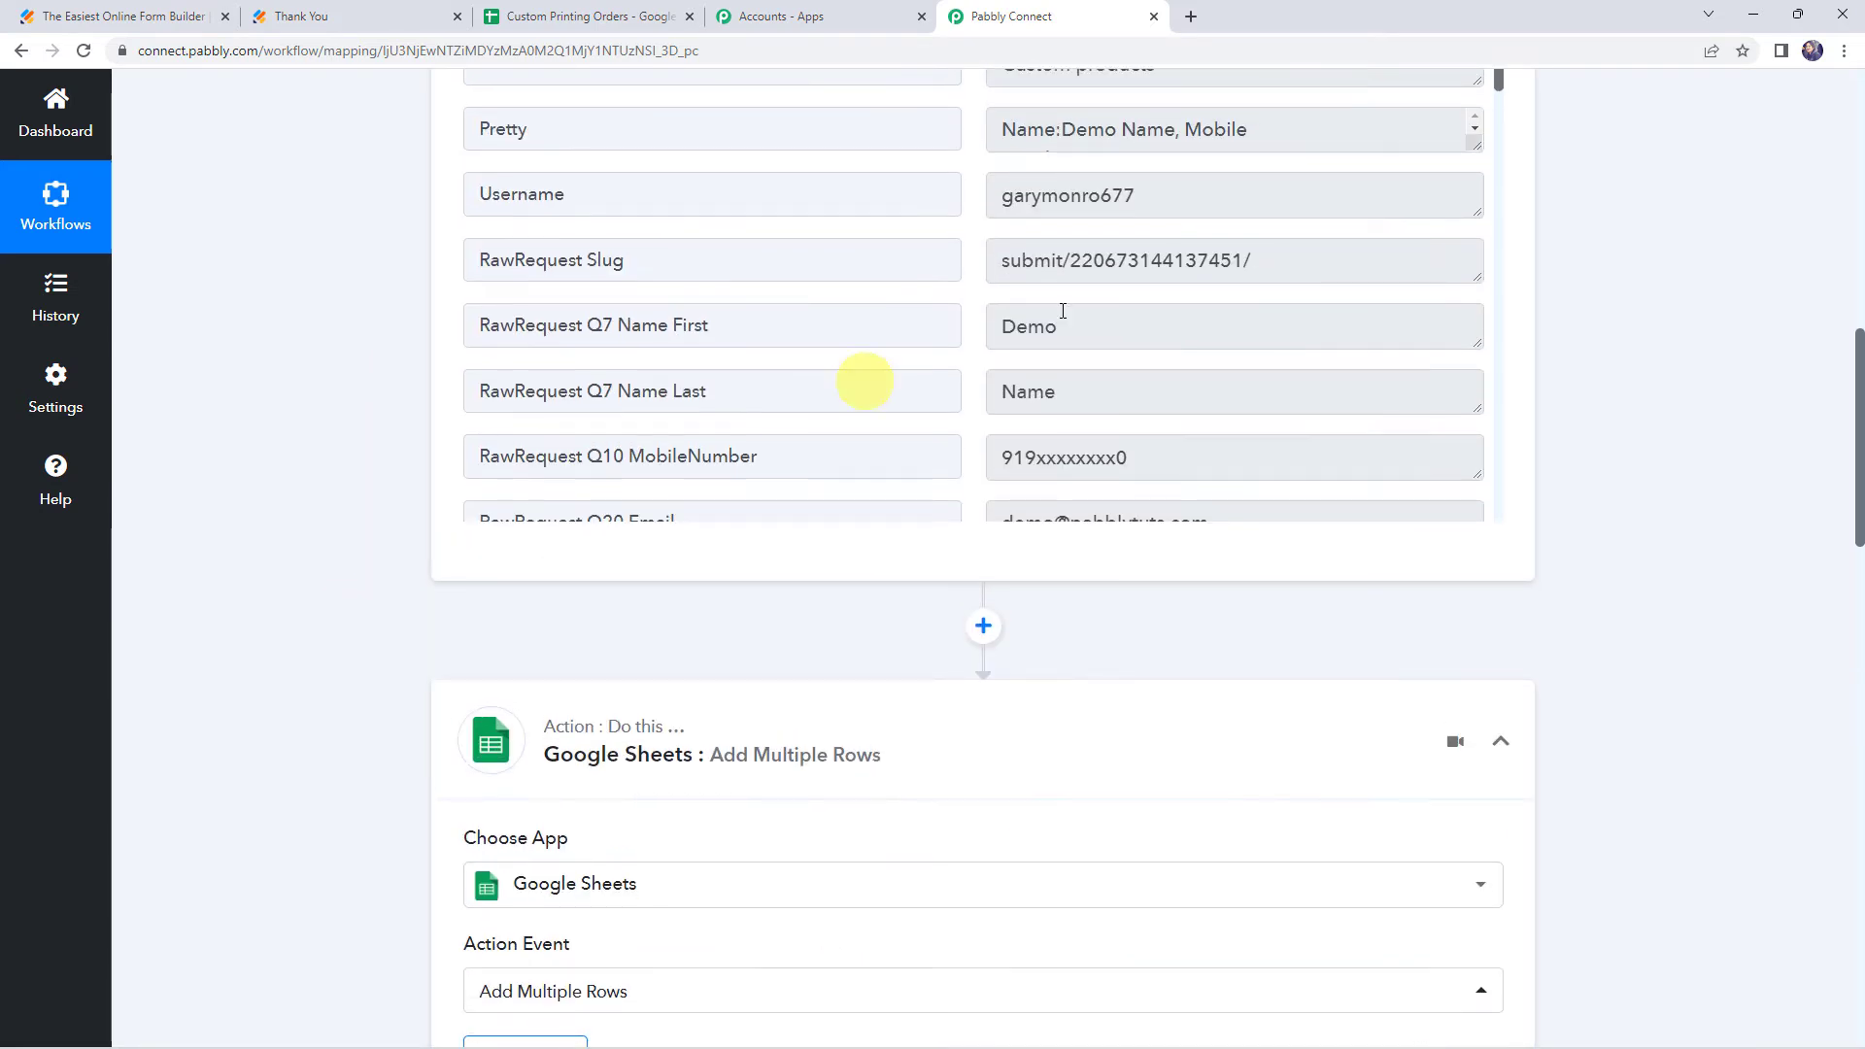
scroll(1057, 357, "down", 5)
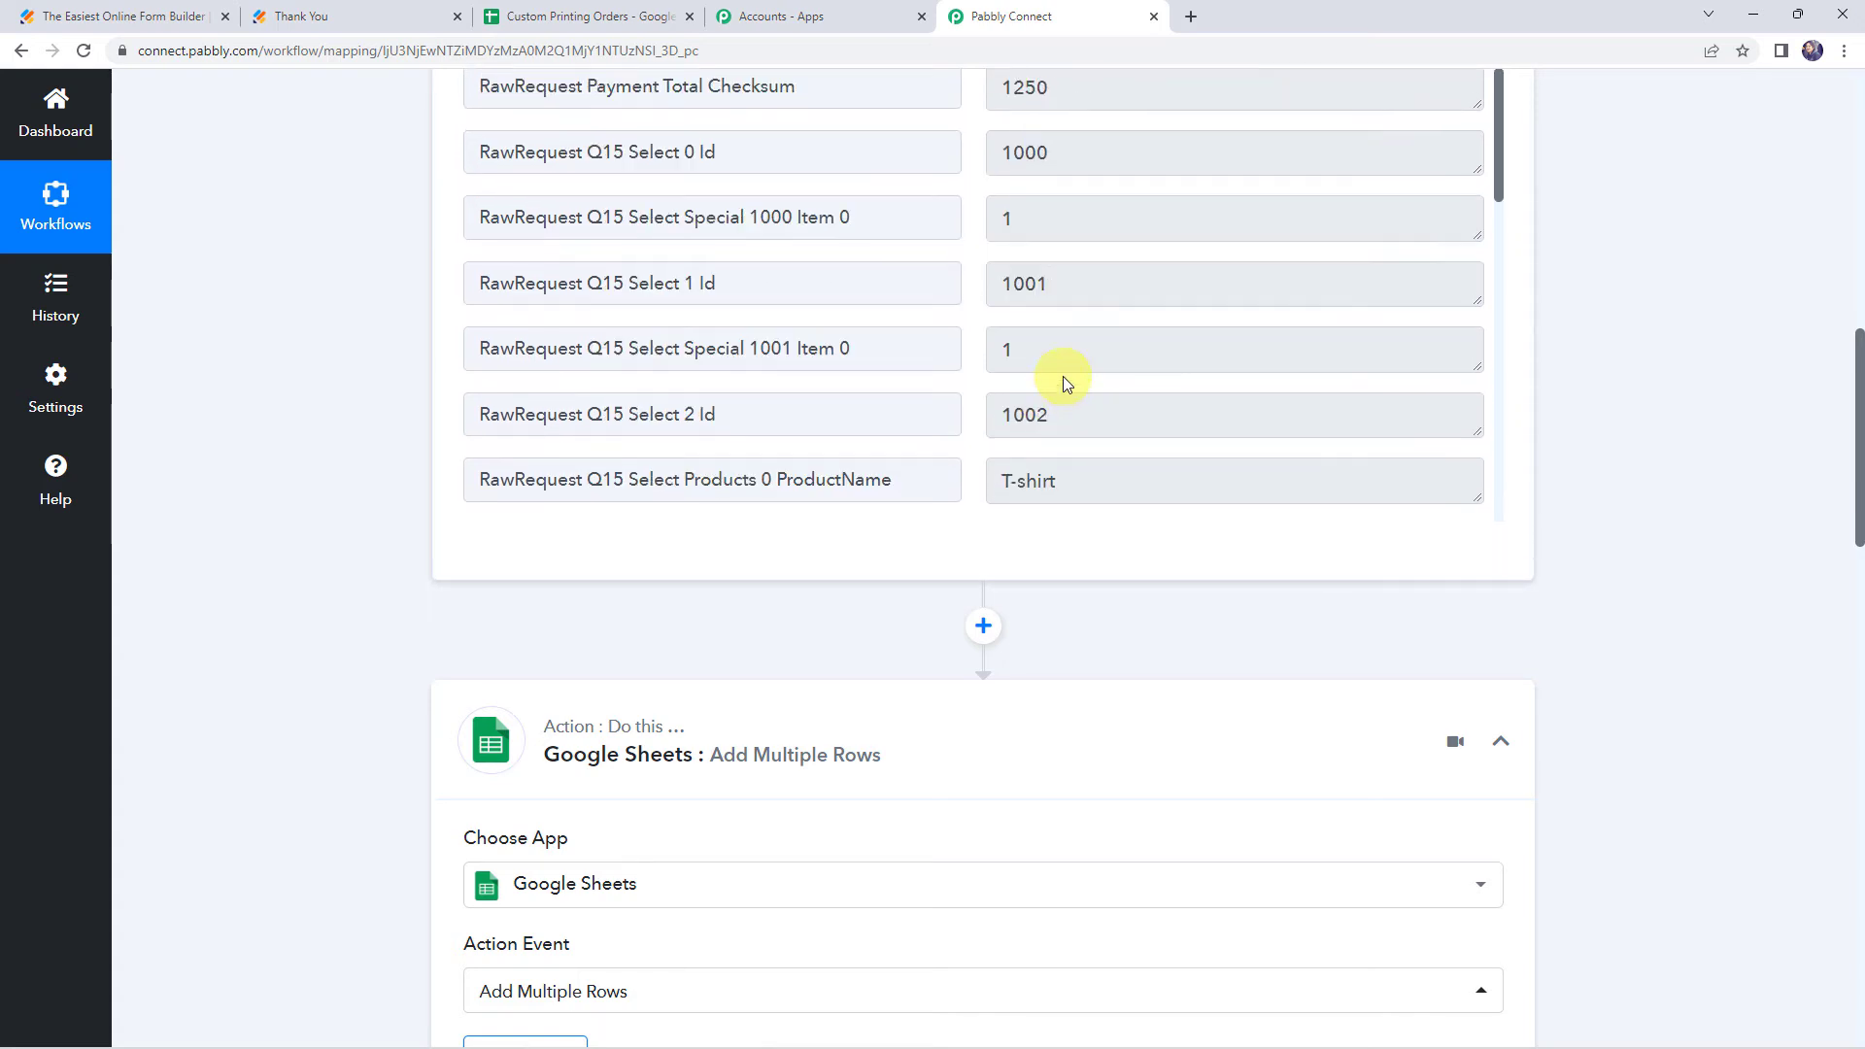
scroll(282, 618, "down", 3)
scroll(282, 610, "down", 7)
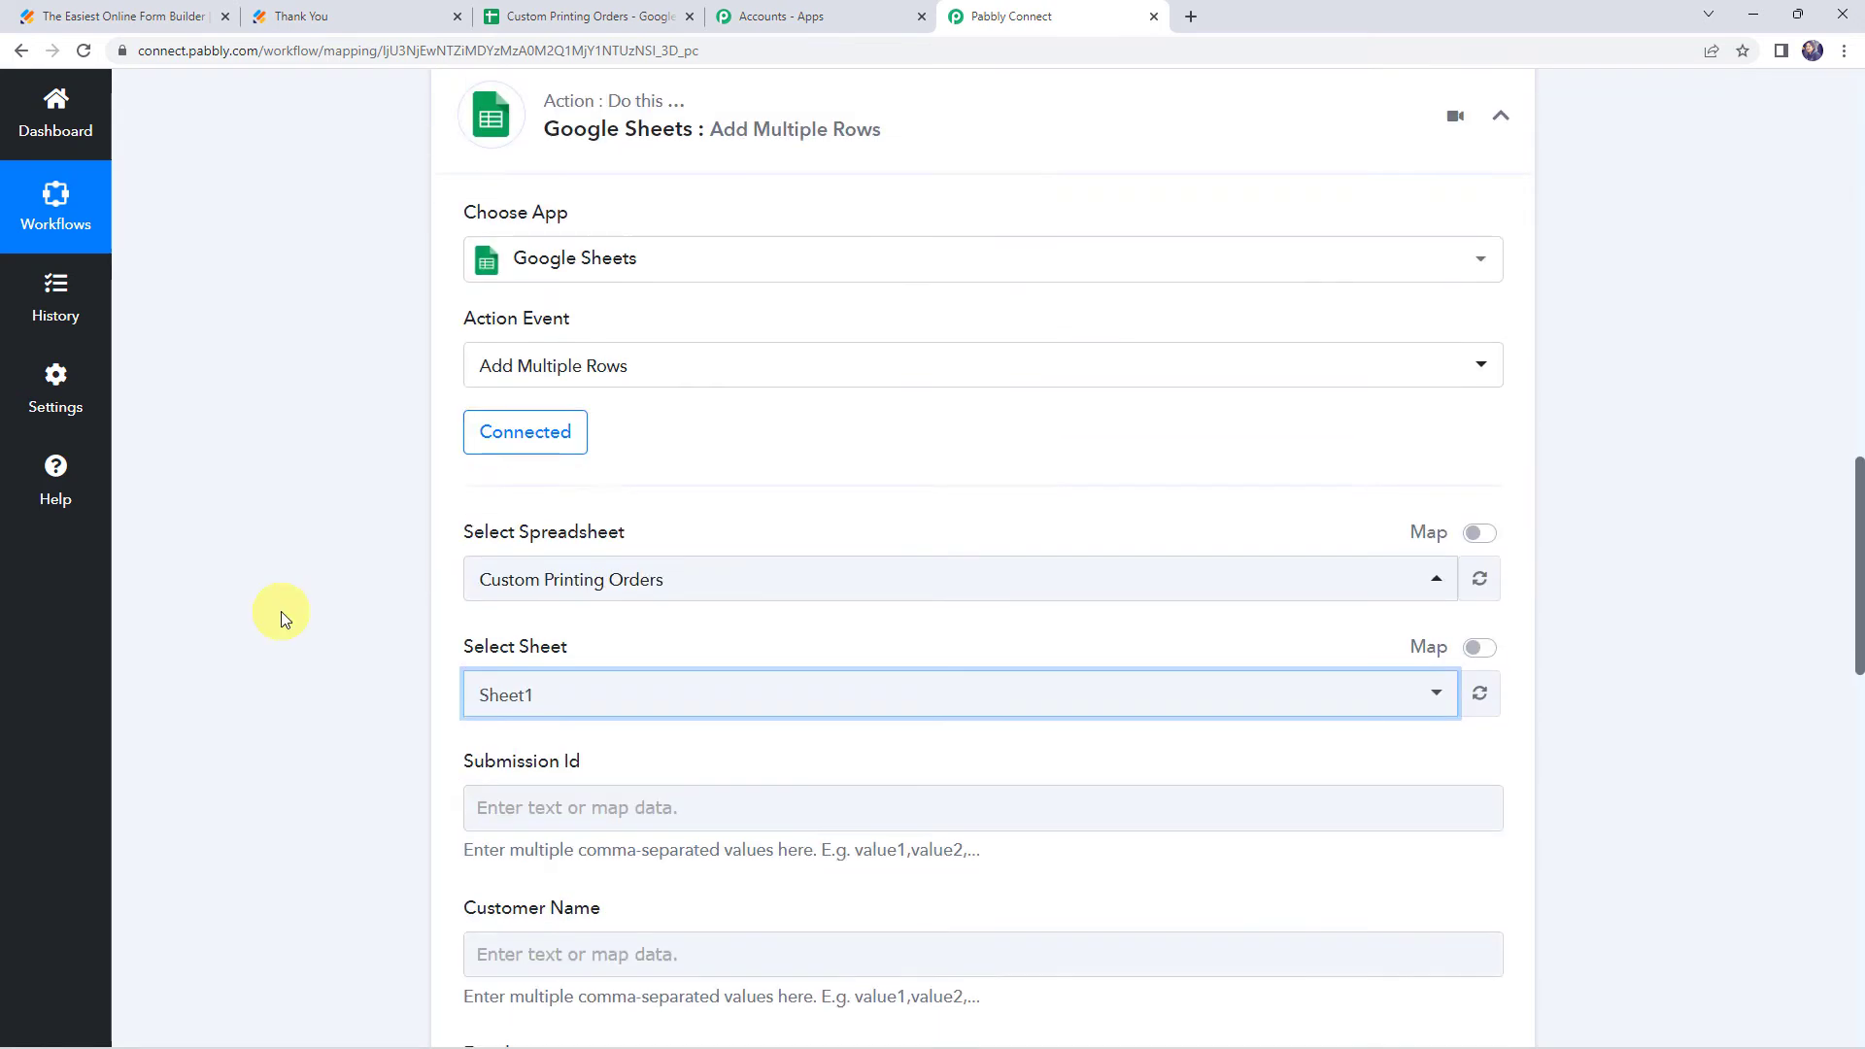
left_click(482, 468)
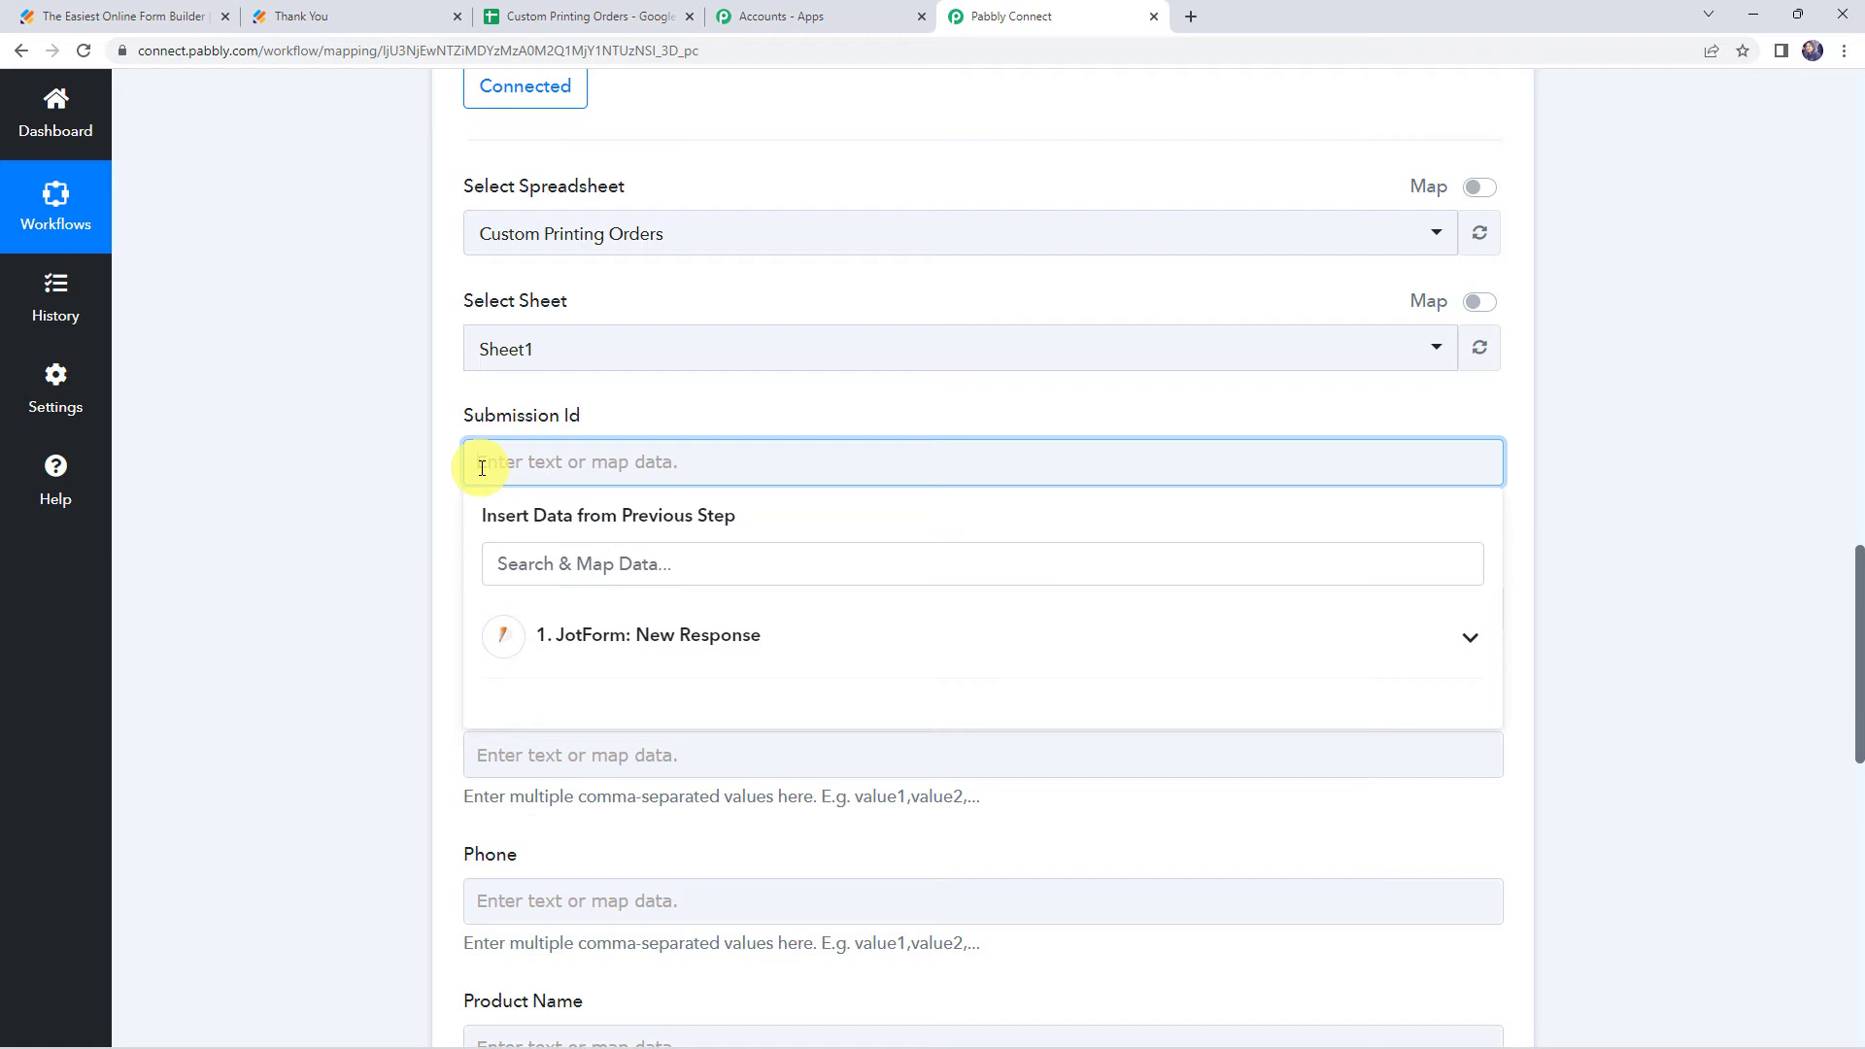
left_click(638, 636)
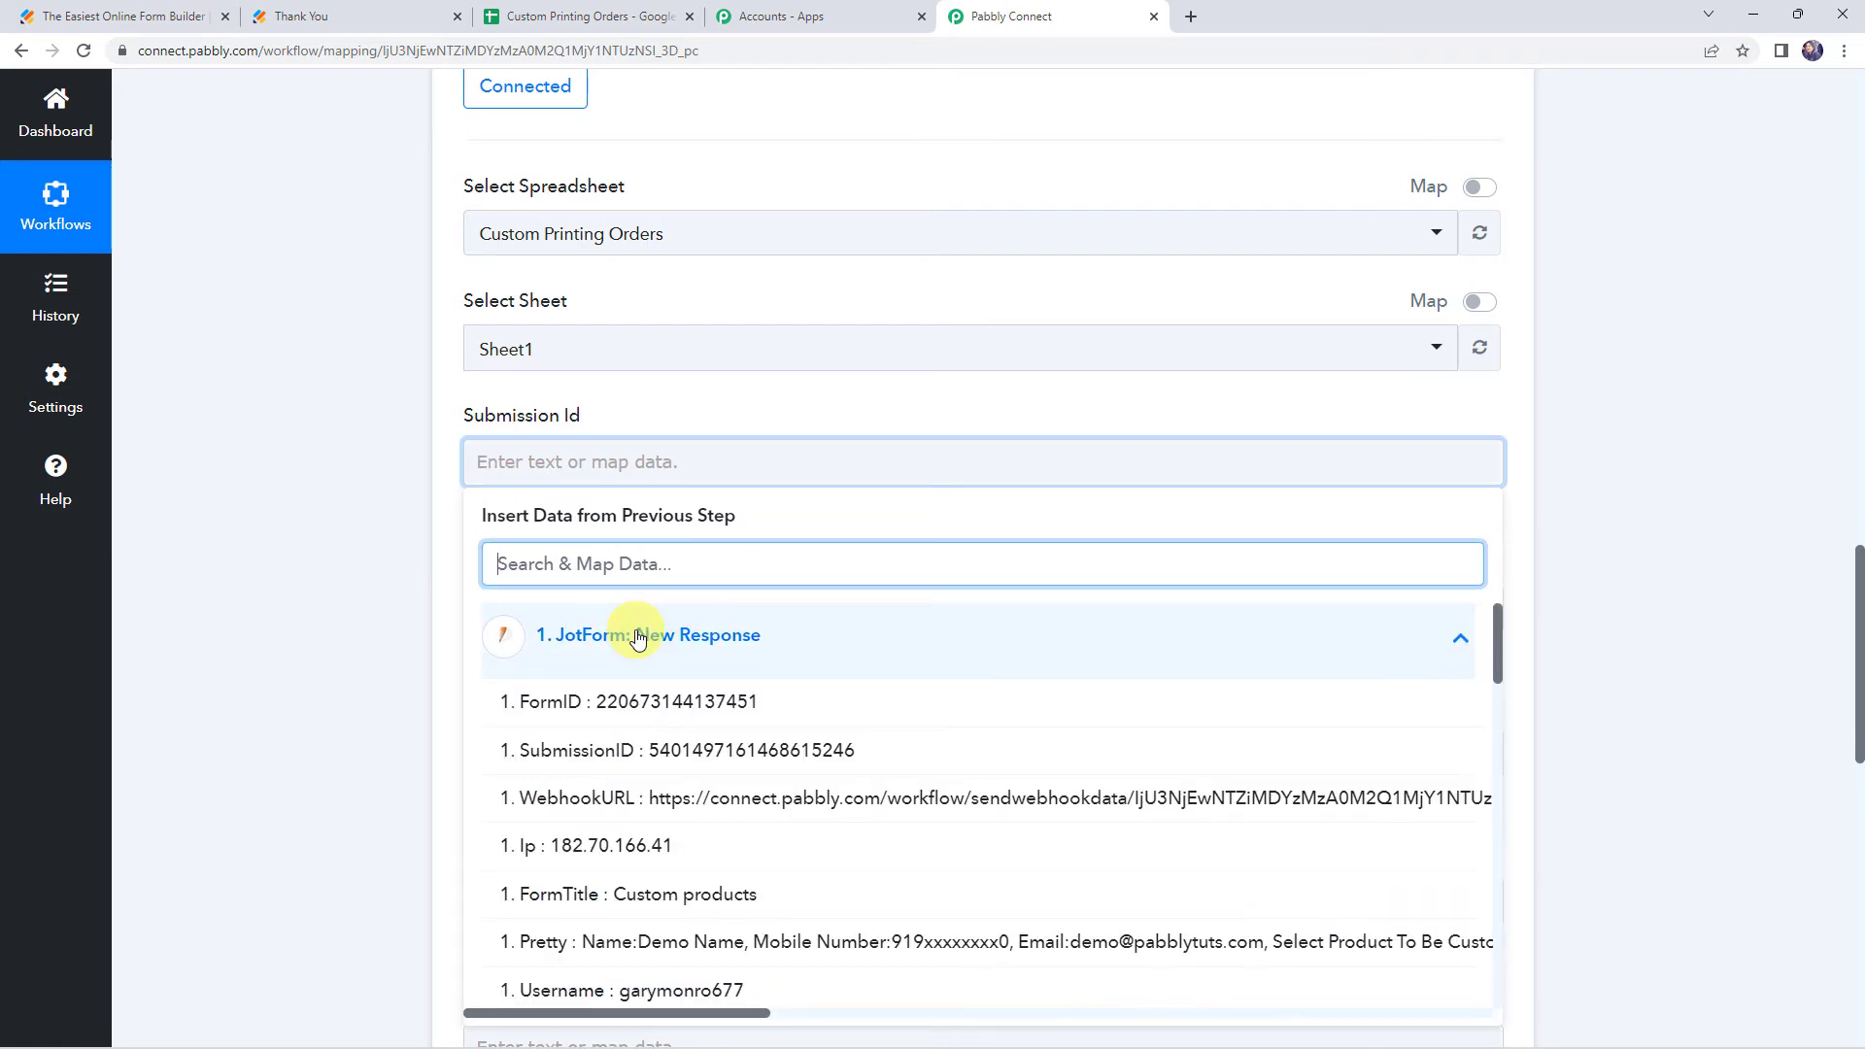
left_click(627, 752)
left_click(329, 505)
Map Customer Name to the form's first name and last name fields
scroll(331, 500, "down", 4)
left_click(541, 217)
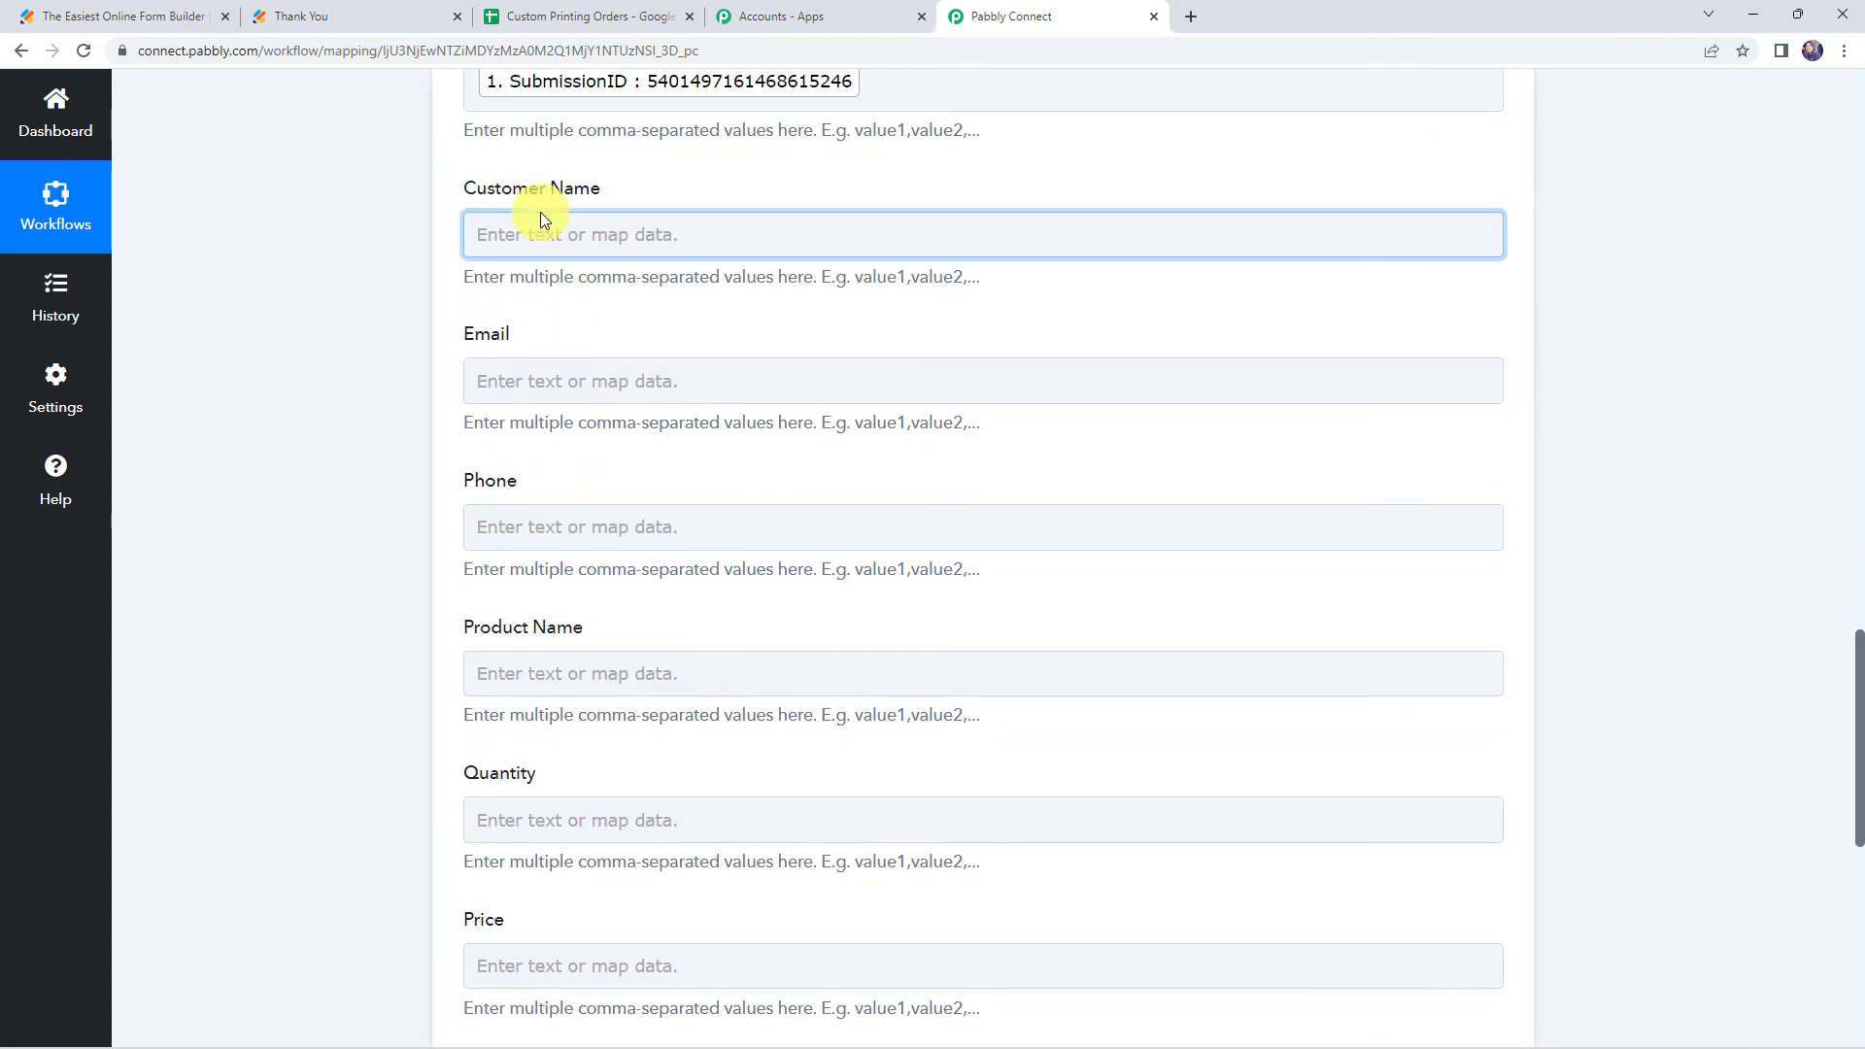
left_click(552, 238)
left_click(583, 408)
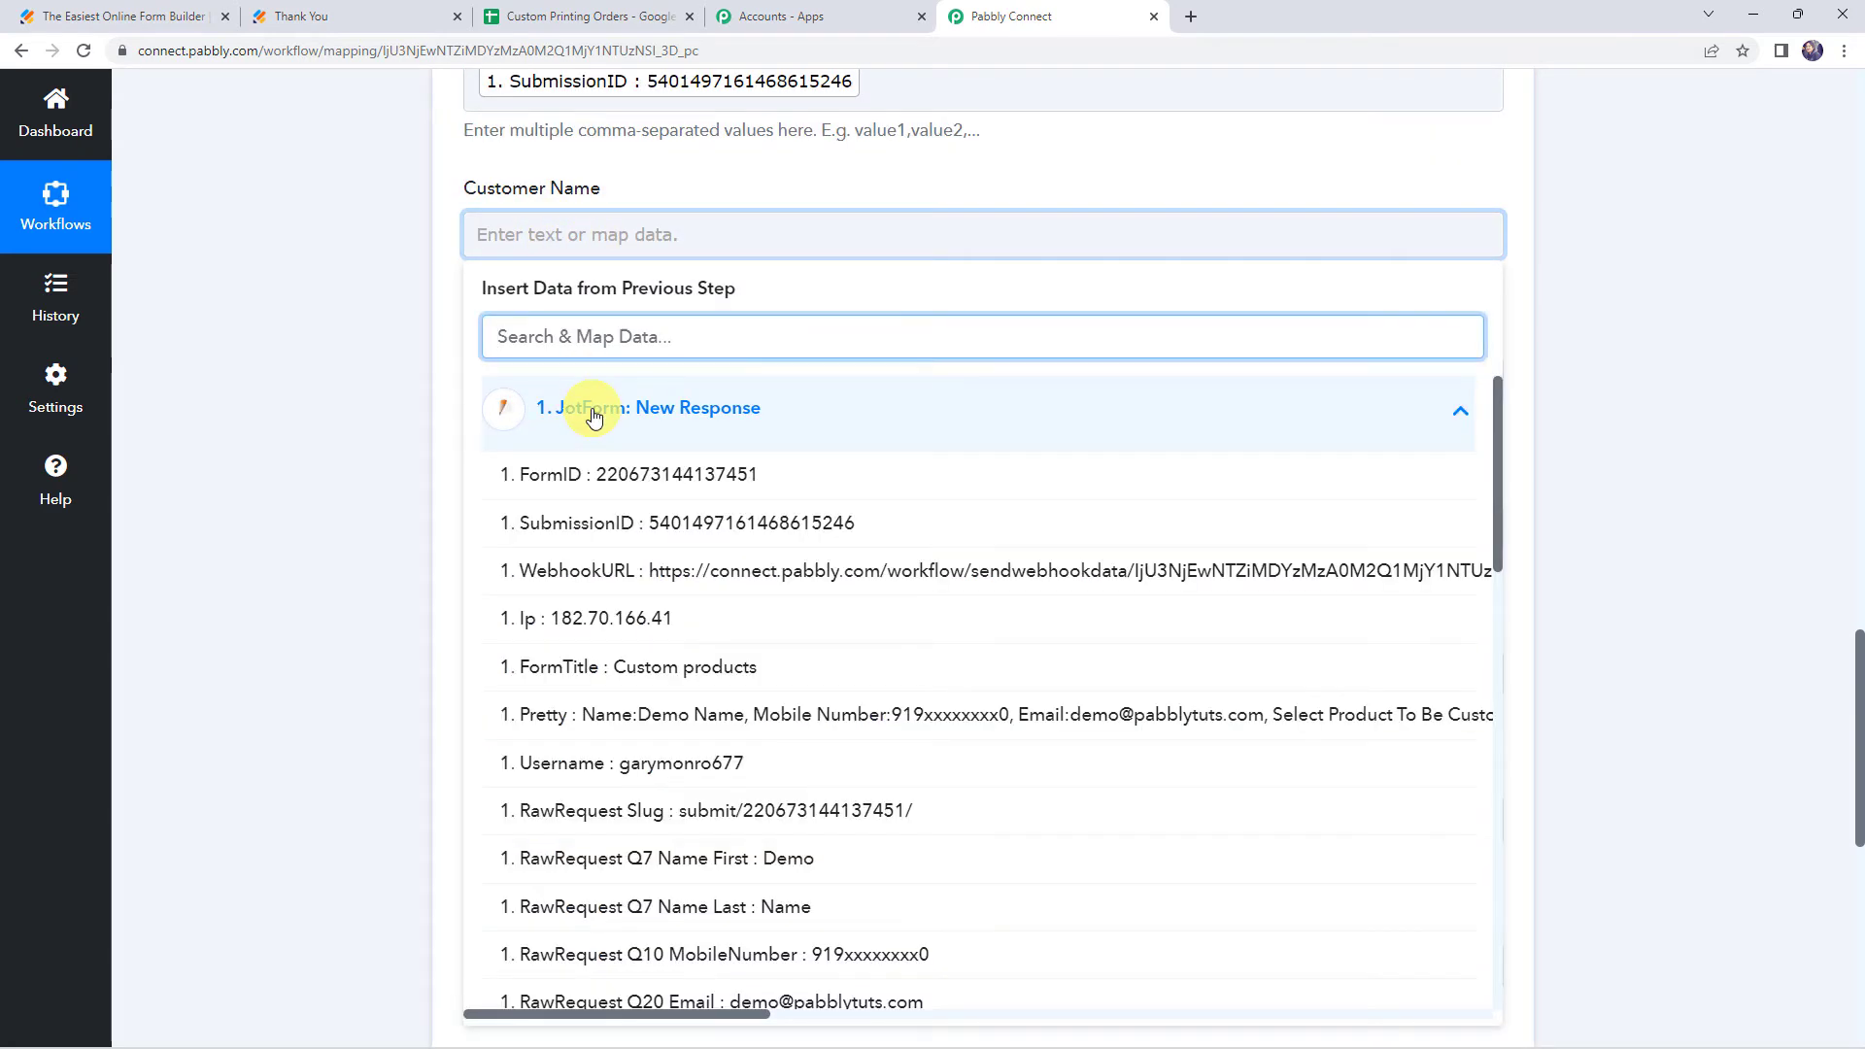
type("de")
left_click(649, 523)
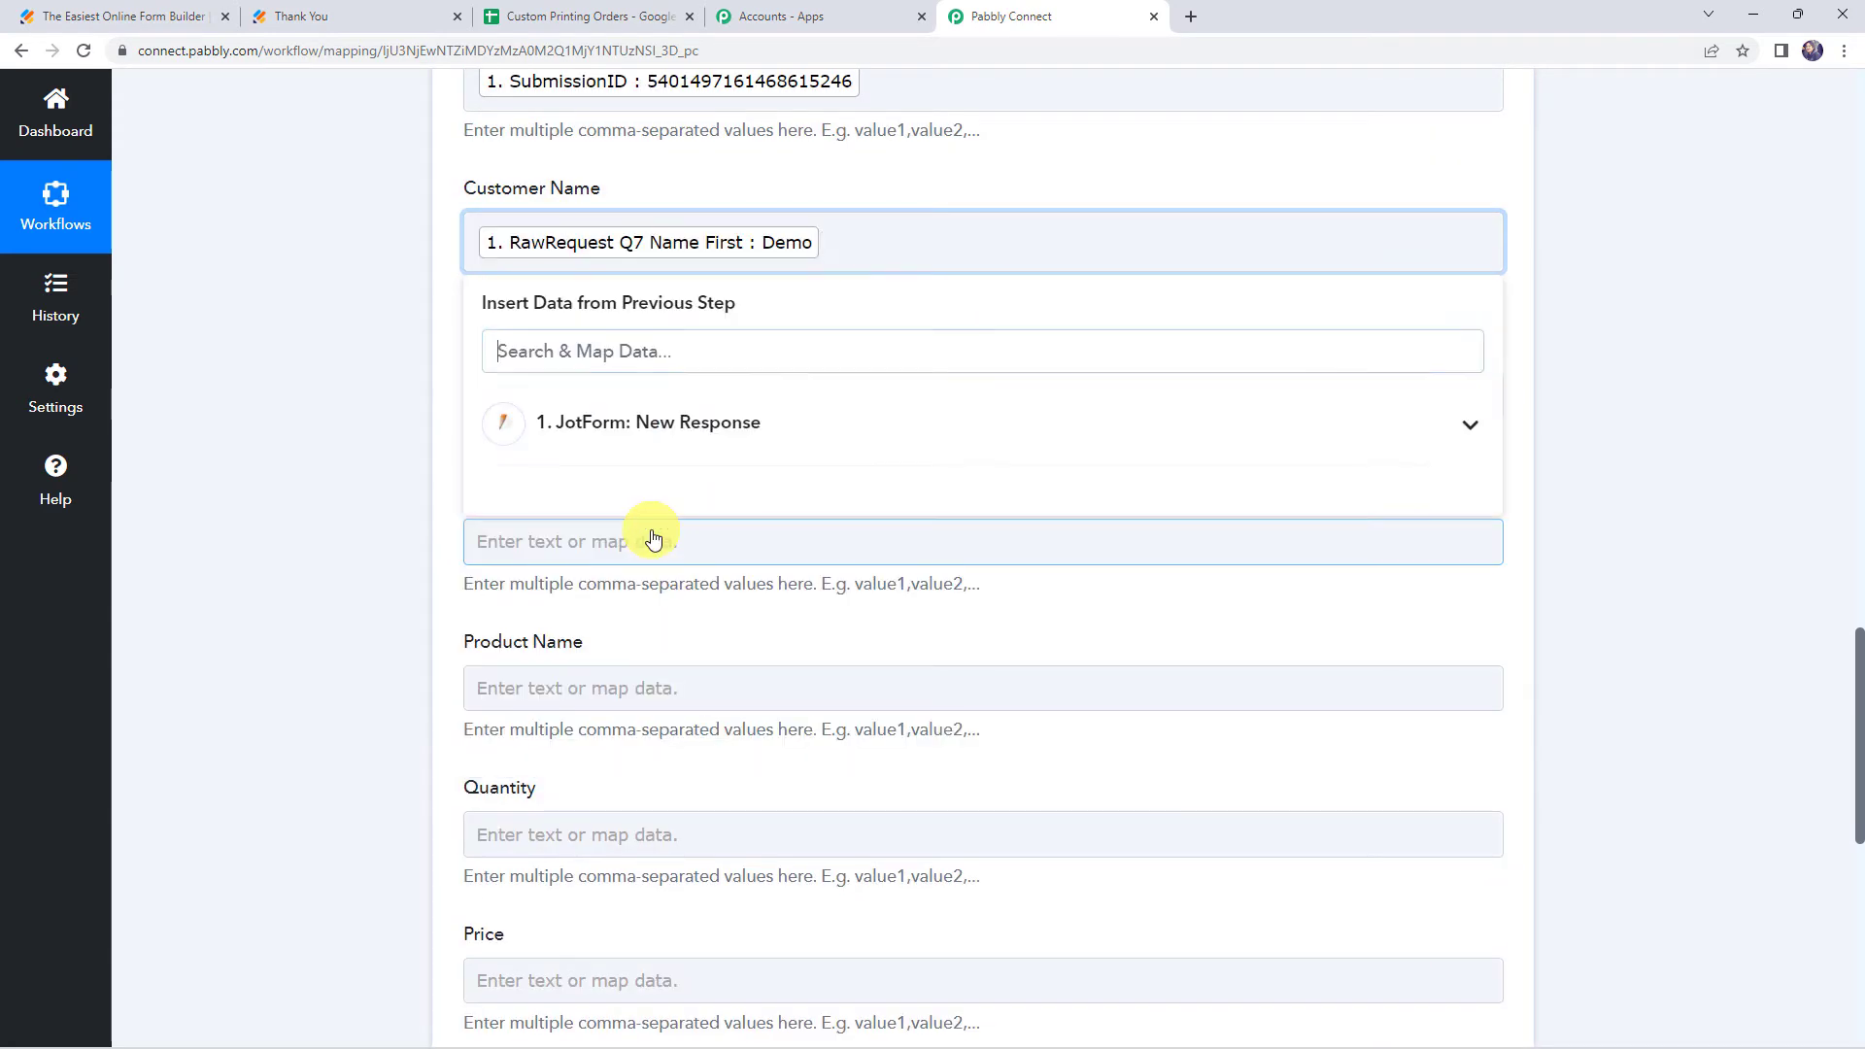
left_click(644, 404)
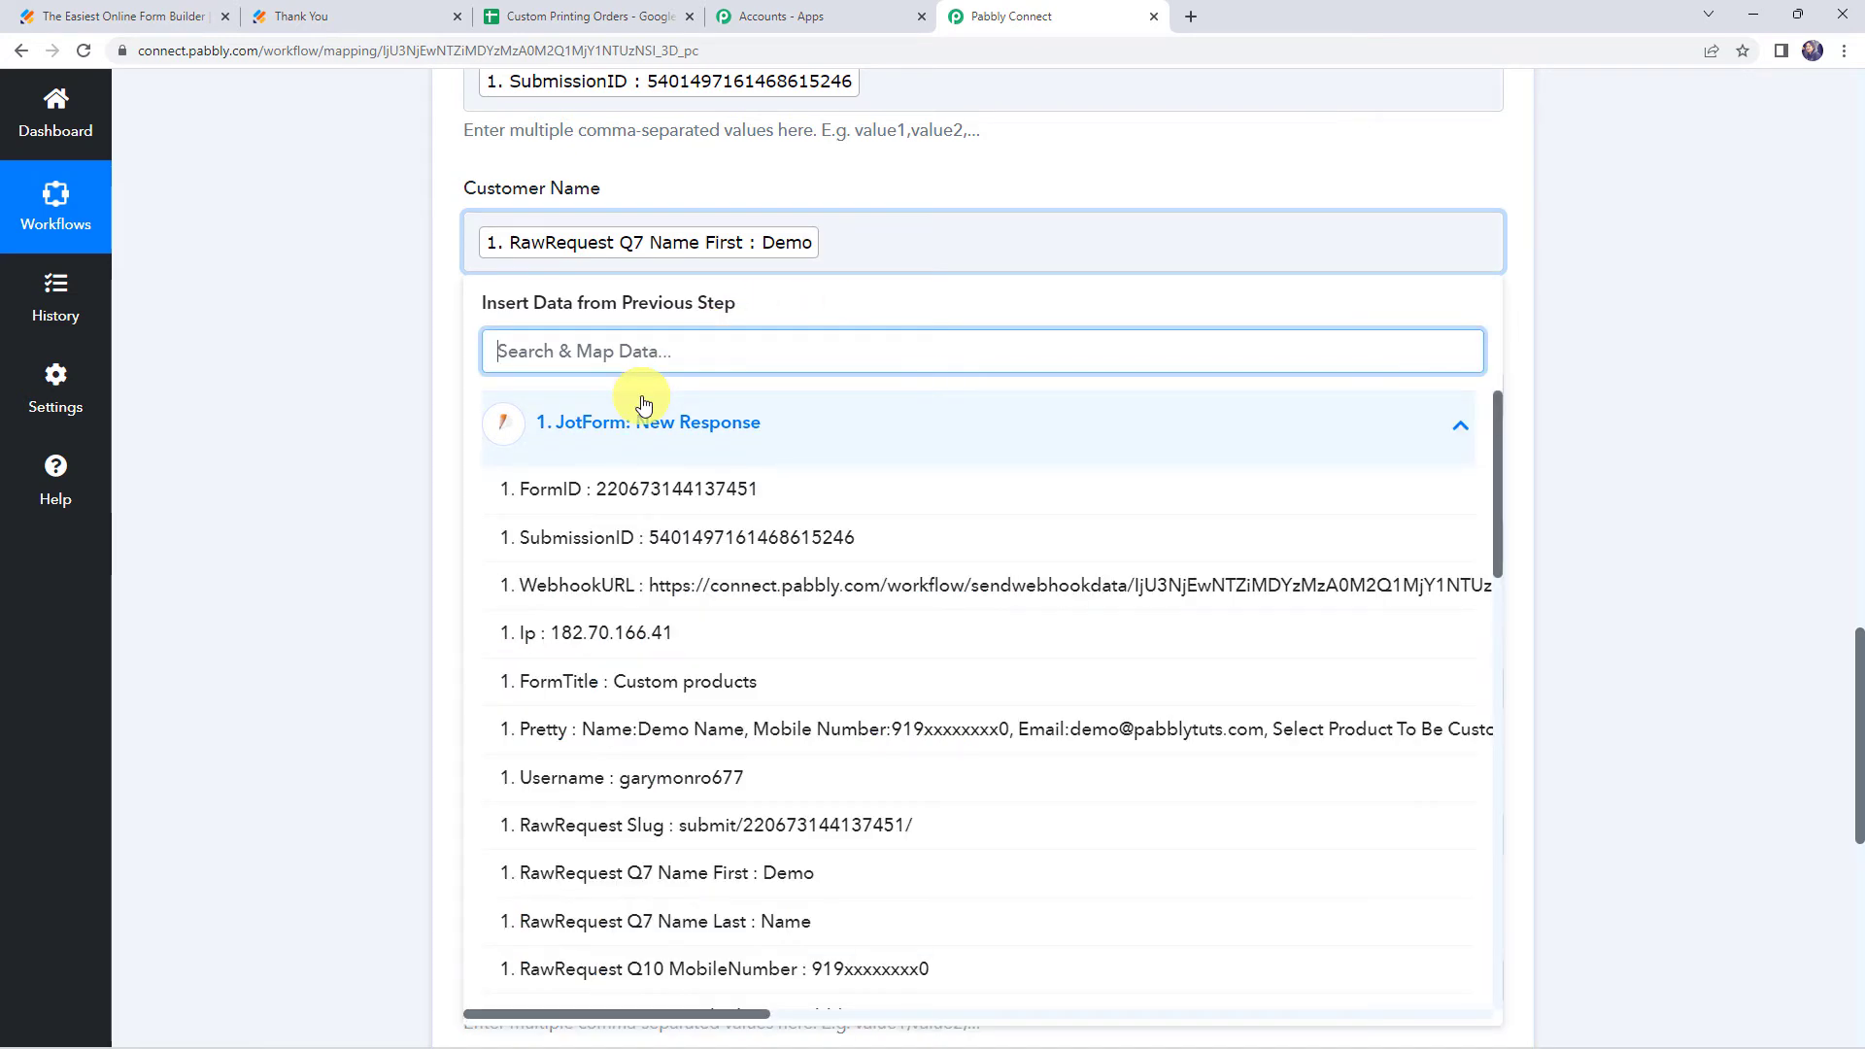
type("name")
left_click(767, 632)
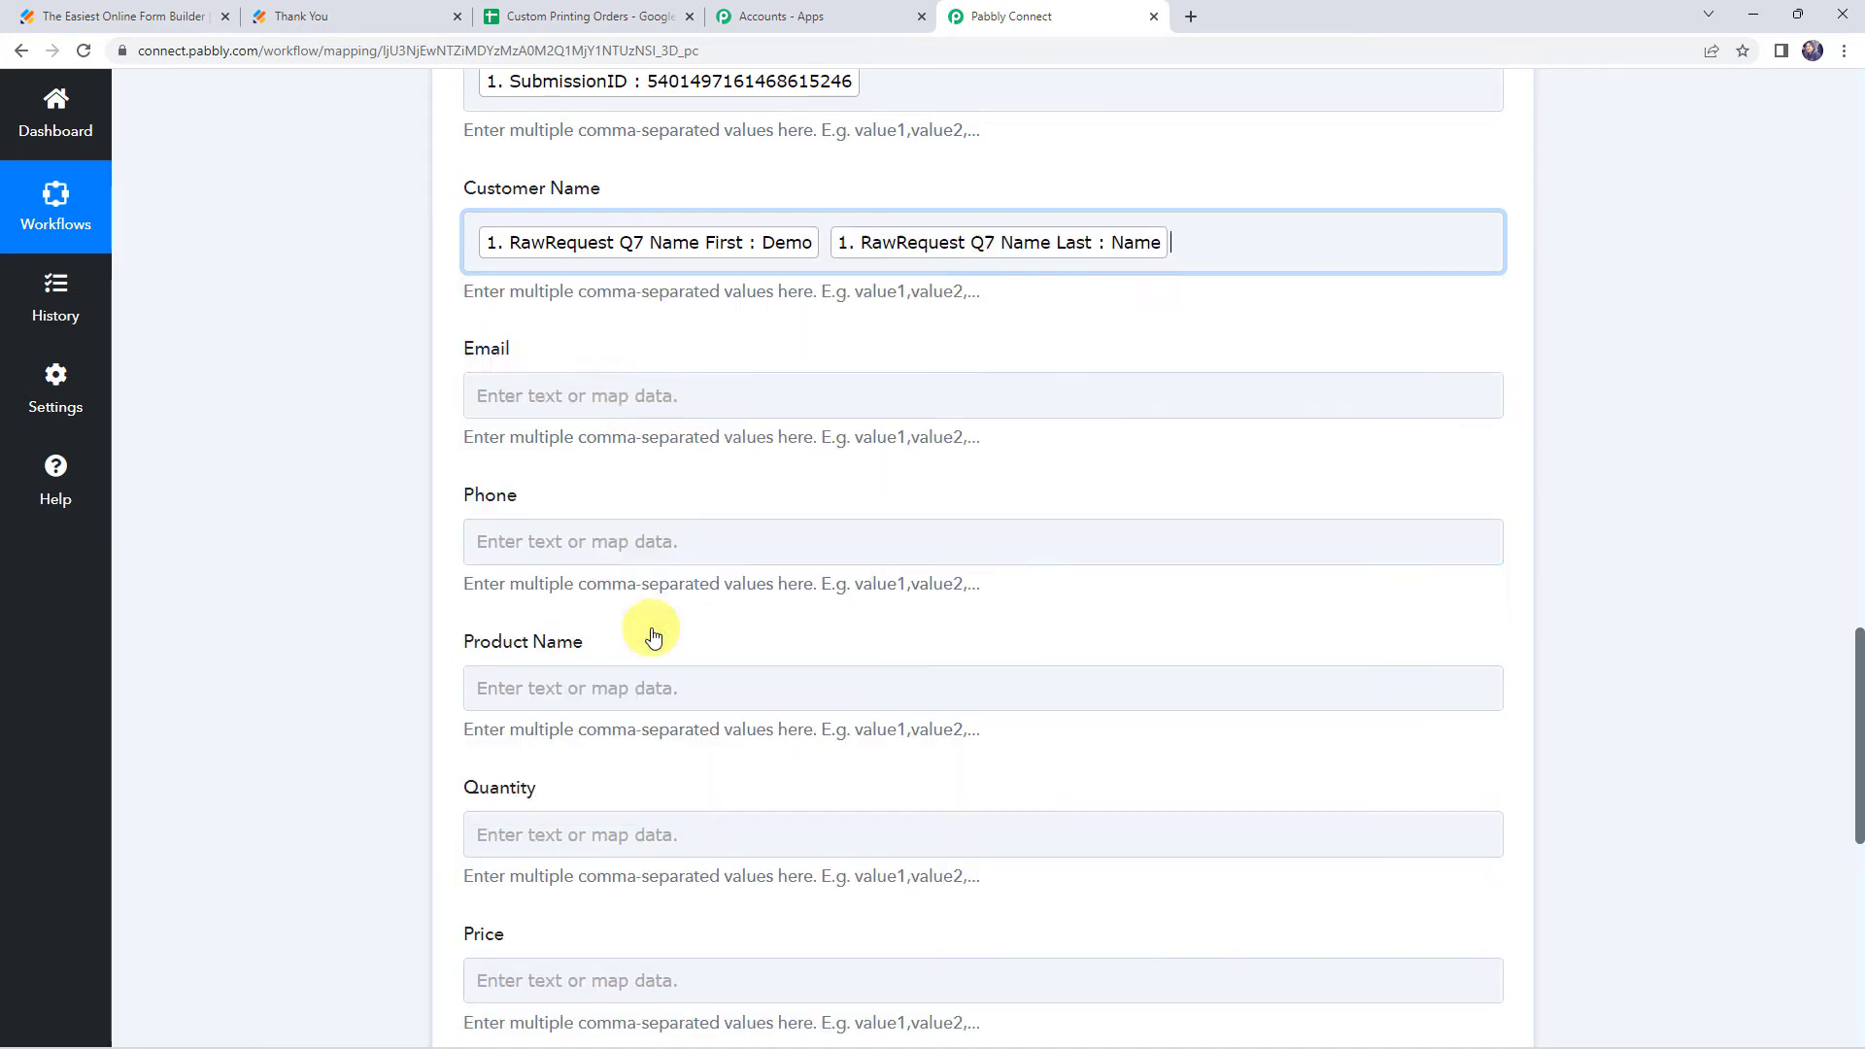
Map the Email column to the RawRequest Q20 Email field
left_click(524, 416)
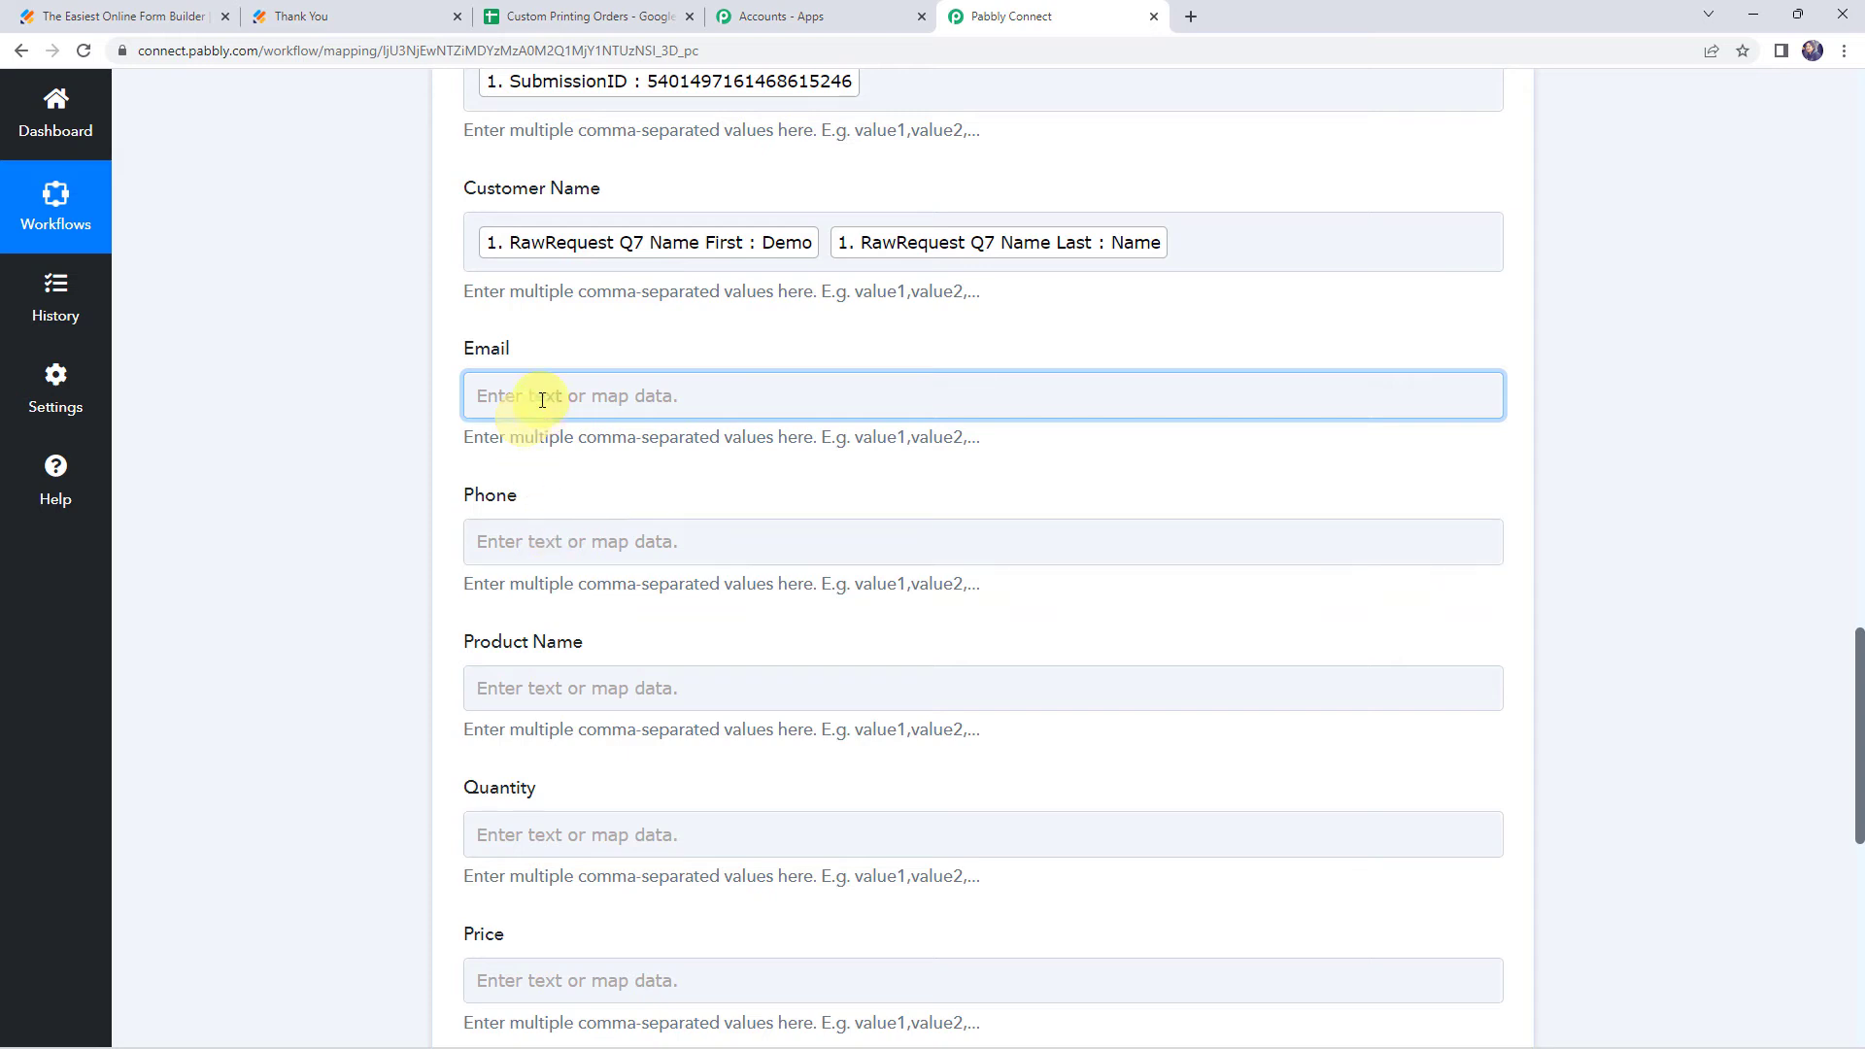
left_click(581, 575)
type("@")
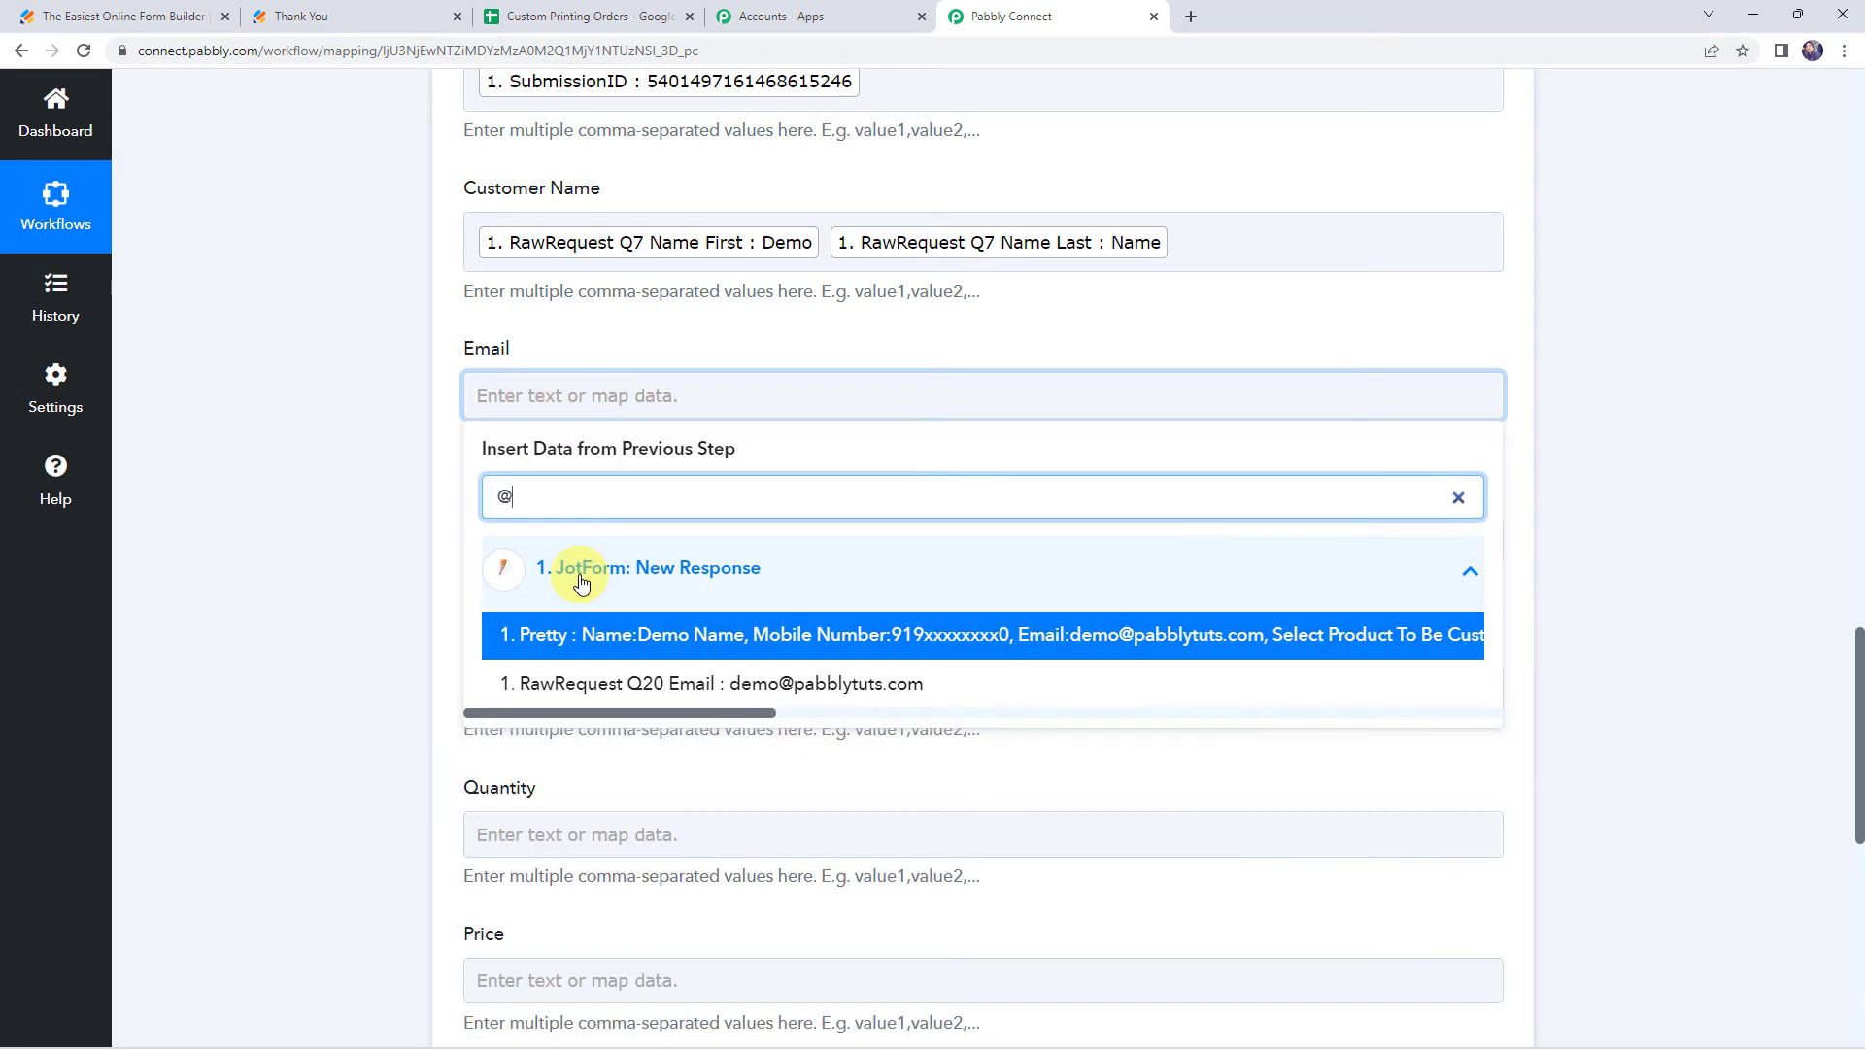
left_click(612, 683)
Map the Phone column to the RawRequest Q10 MobileNumber field
left_click(507, 554)
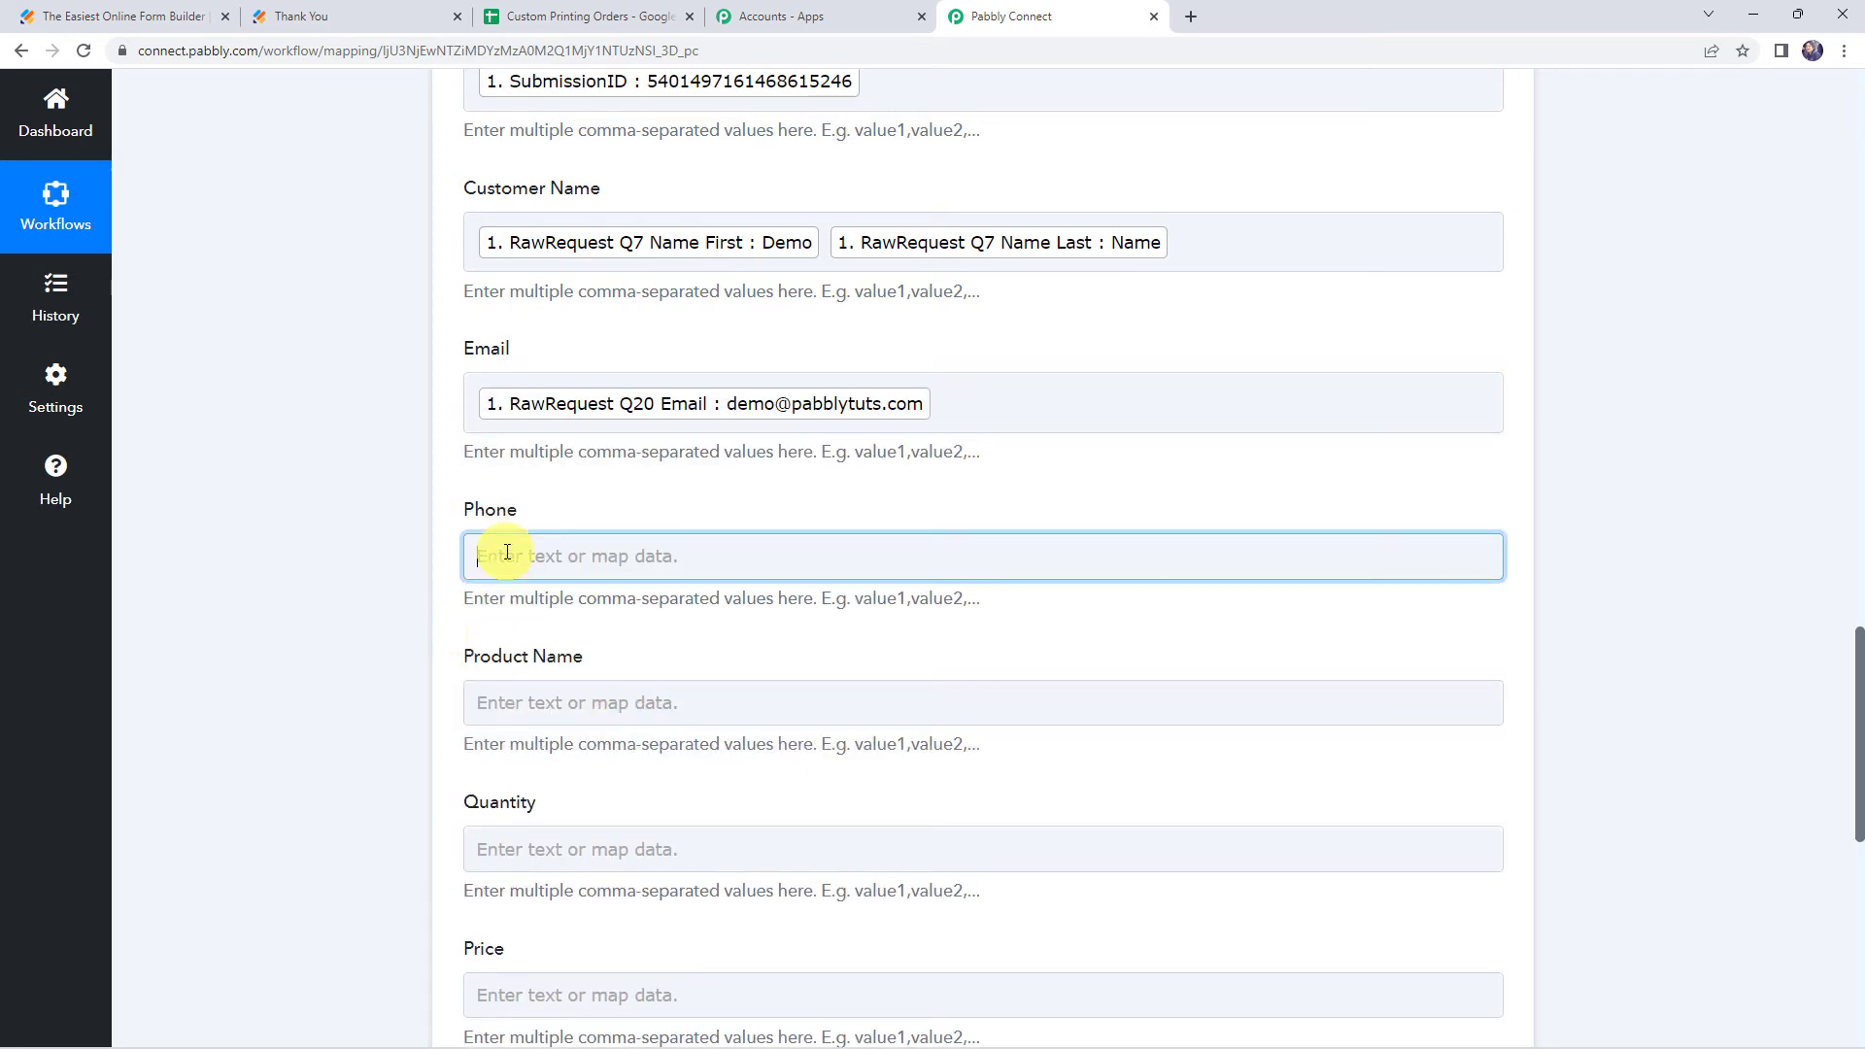
left_click(583, 733)
type("xx")
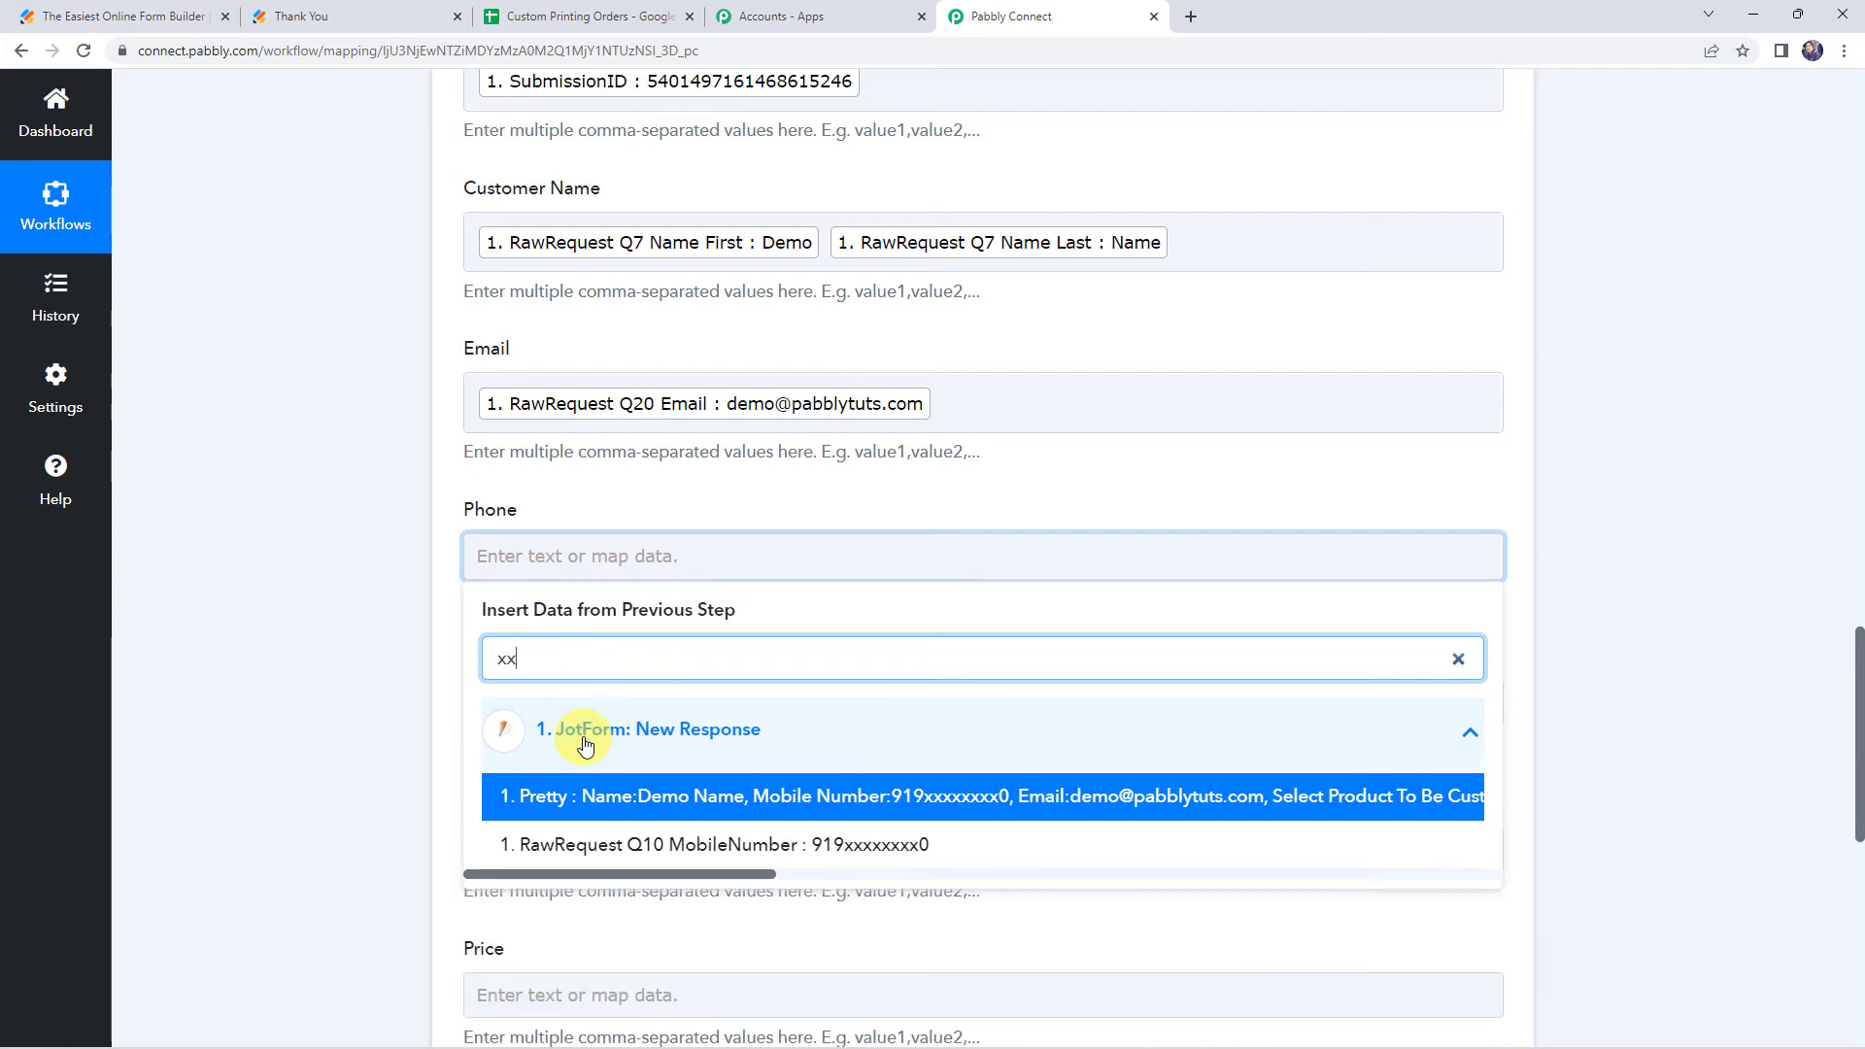
left_click(628, 846)
Map Product Name to the Q15 Select Products 0, 1 and 2 ProductName fields (T-shirt, Mug, Bottle), separated by commas
scroll(429, 448, "down", 3)
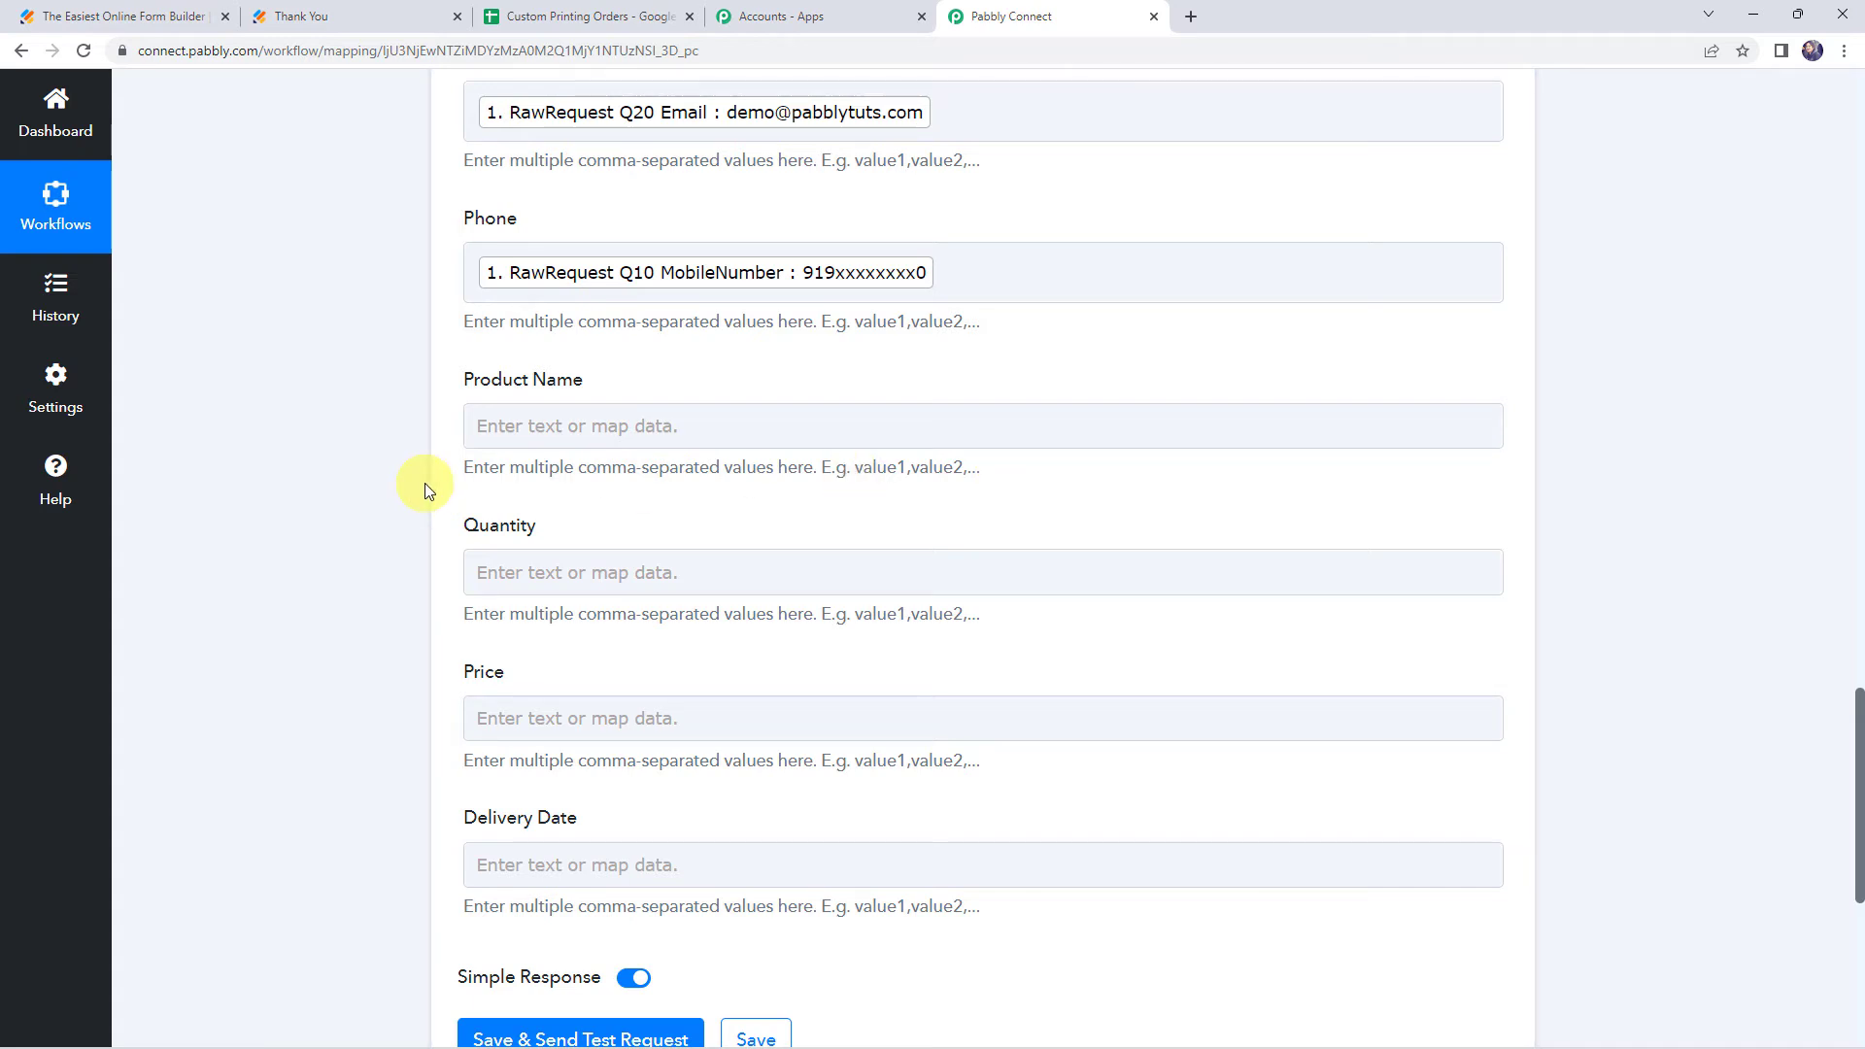
left_click(515, 426)
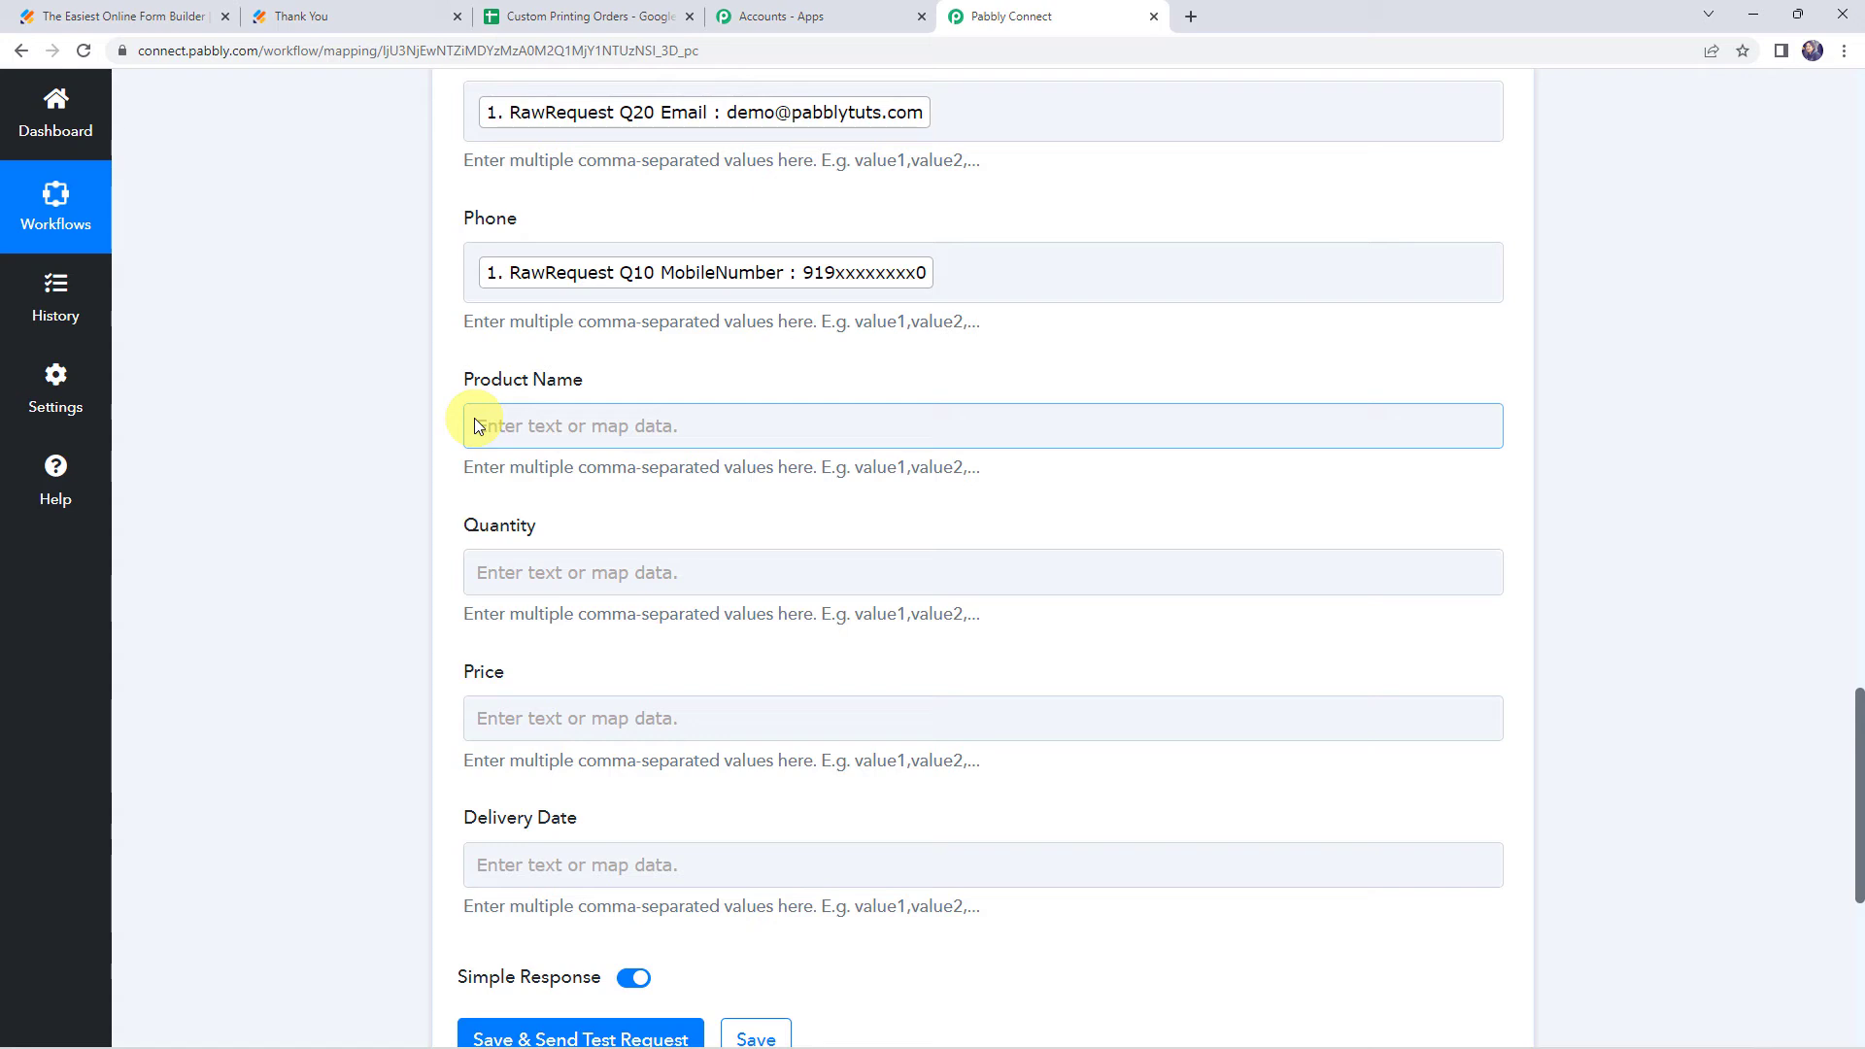
left_click(584, 426)
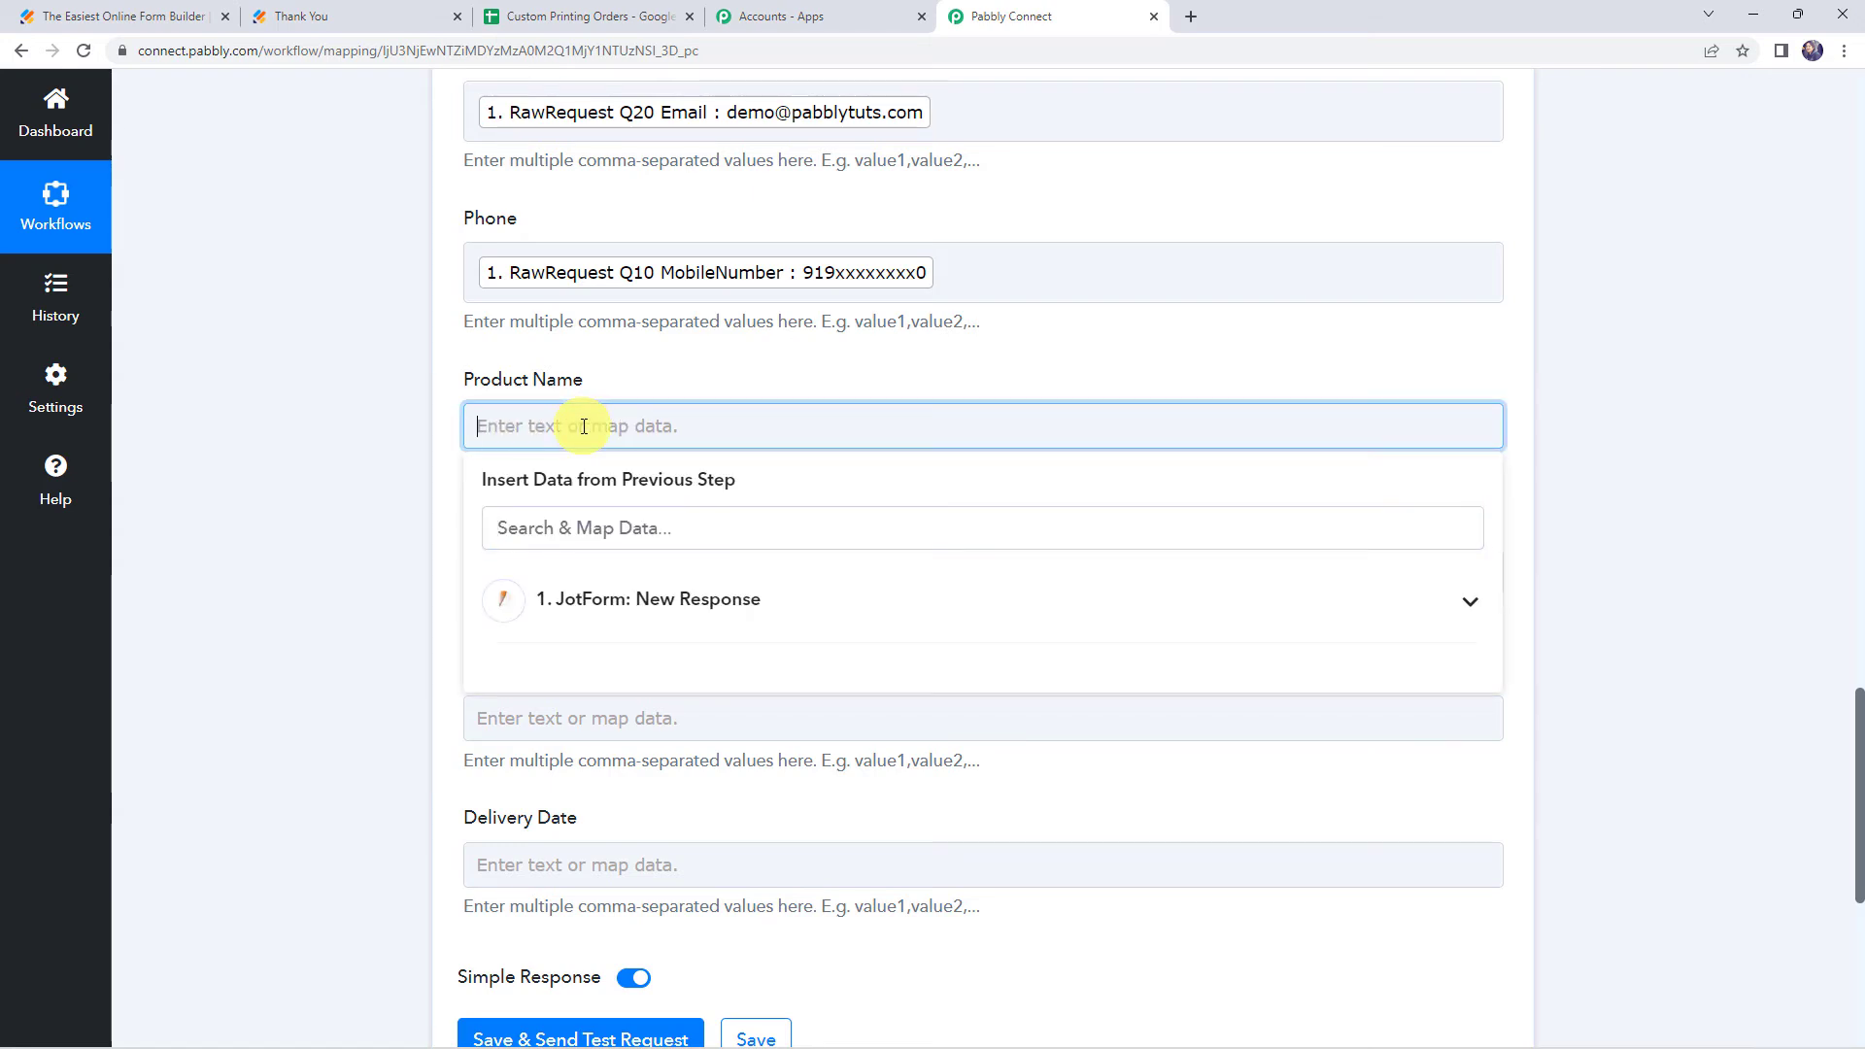
left_click(616, 608)
type("prod")
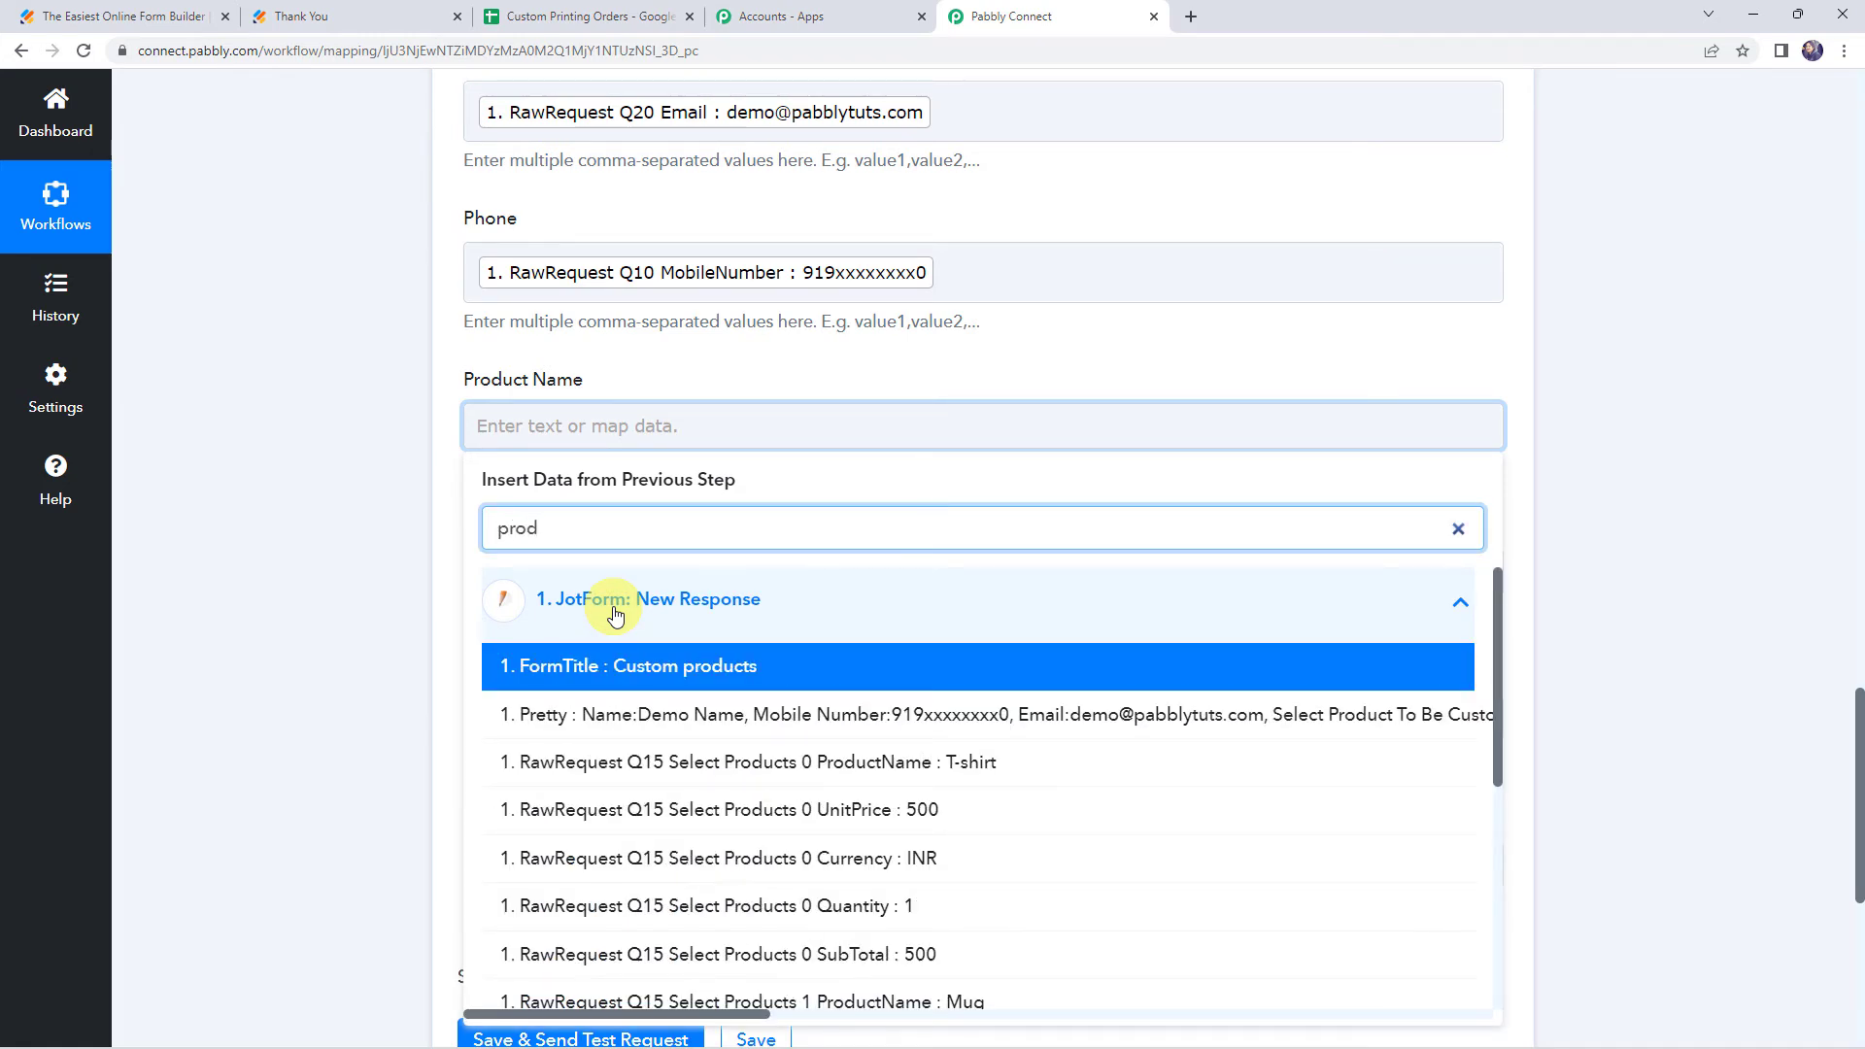
left_click(544, 762)
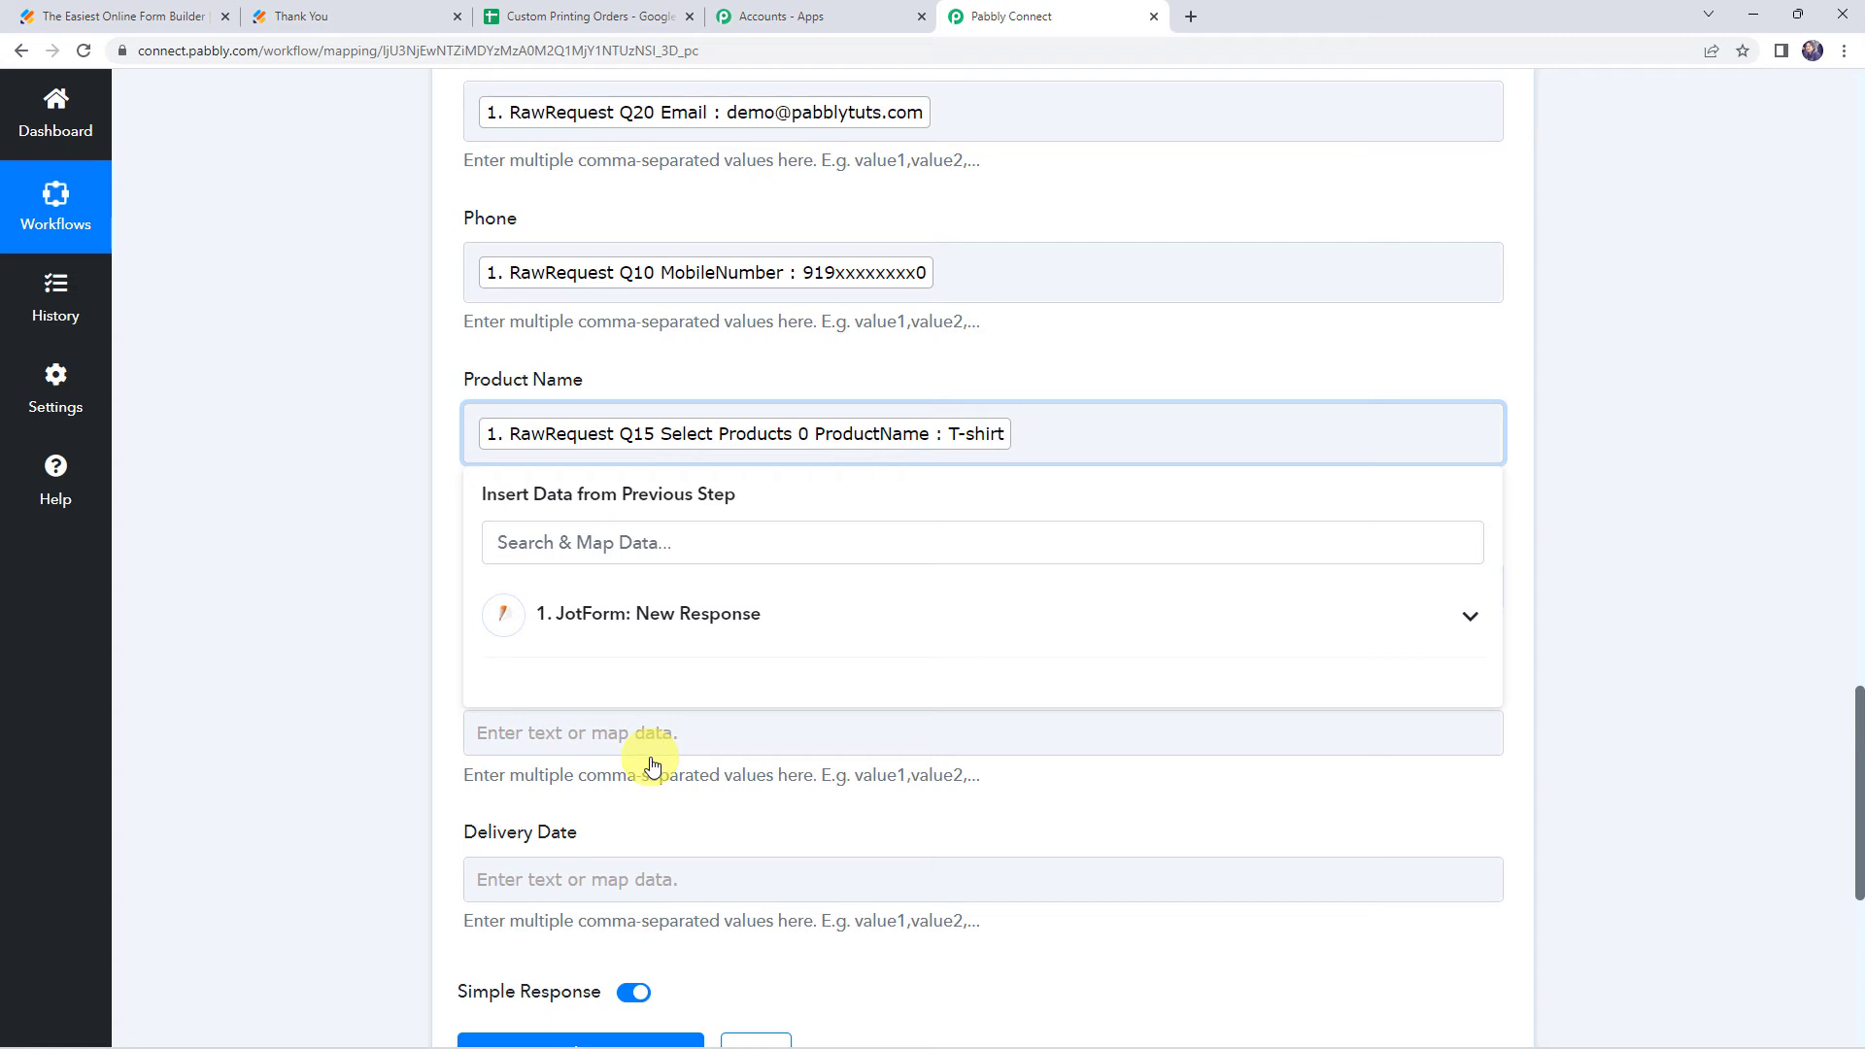
left_click(652, 614)
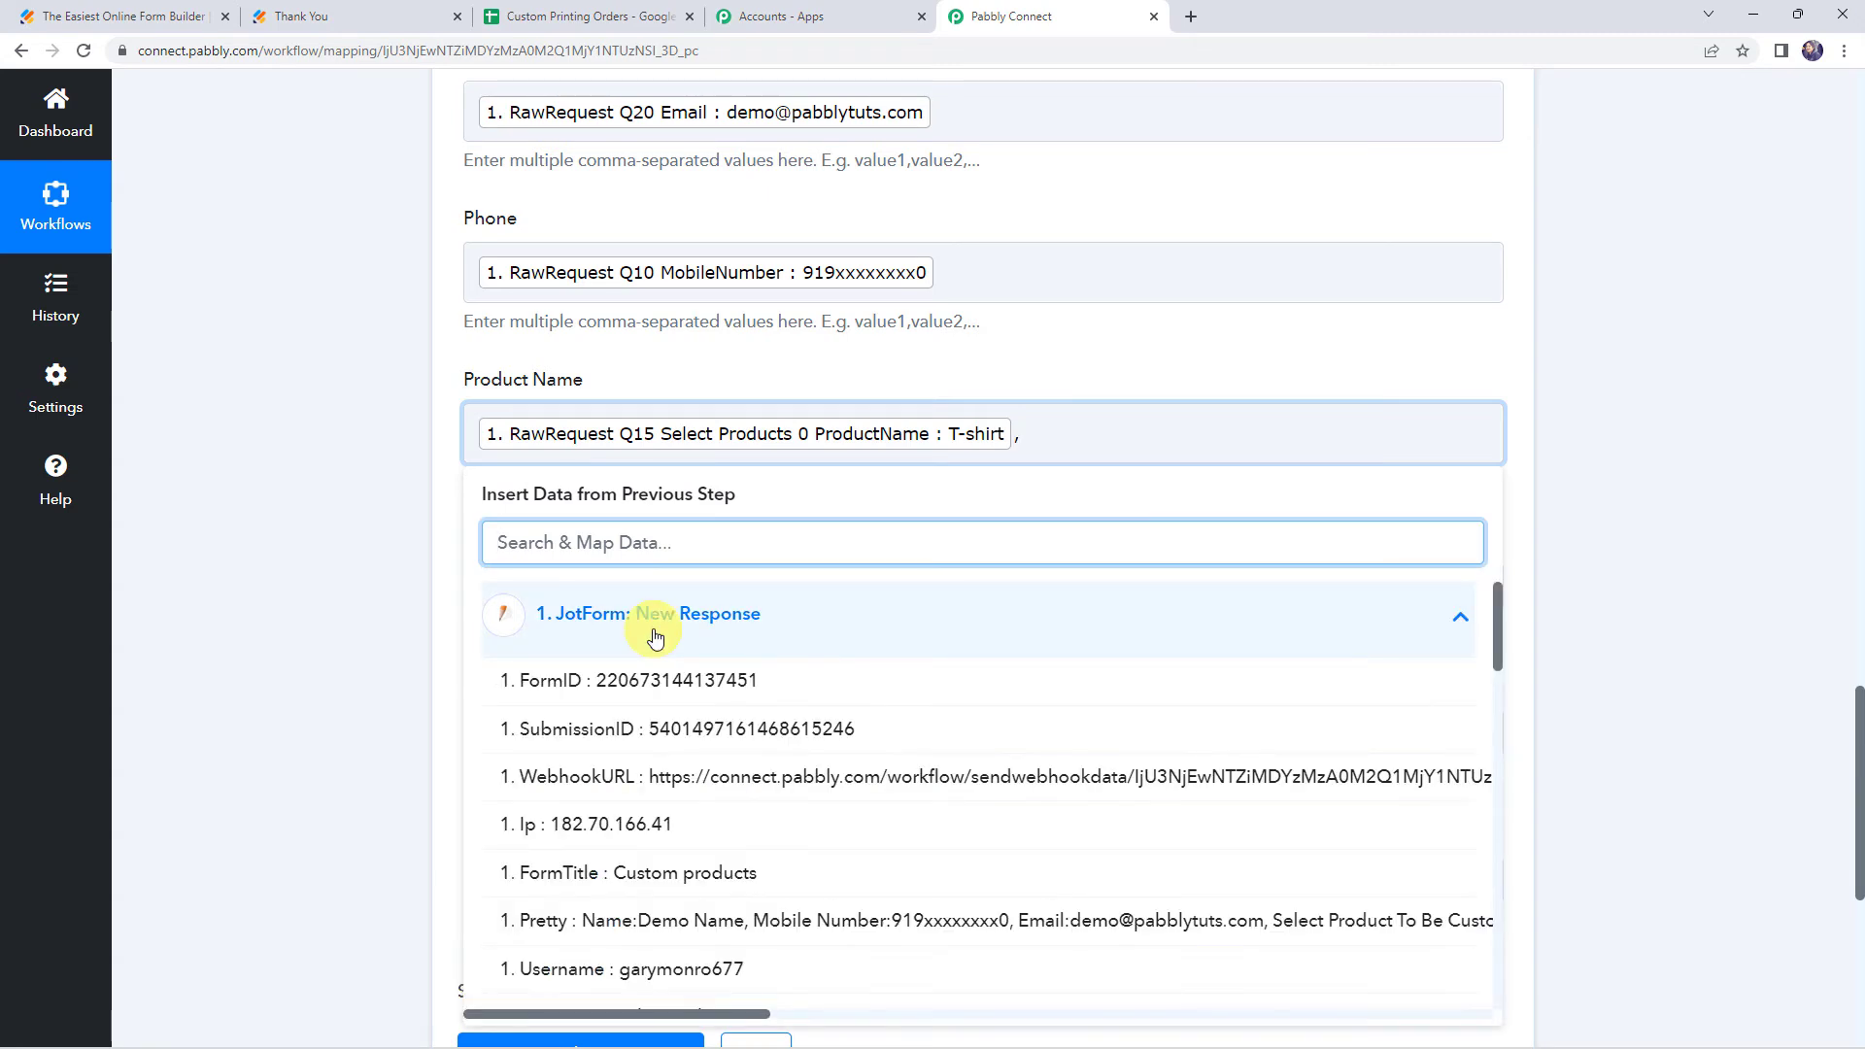
type("mug")
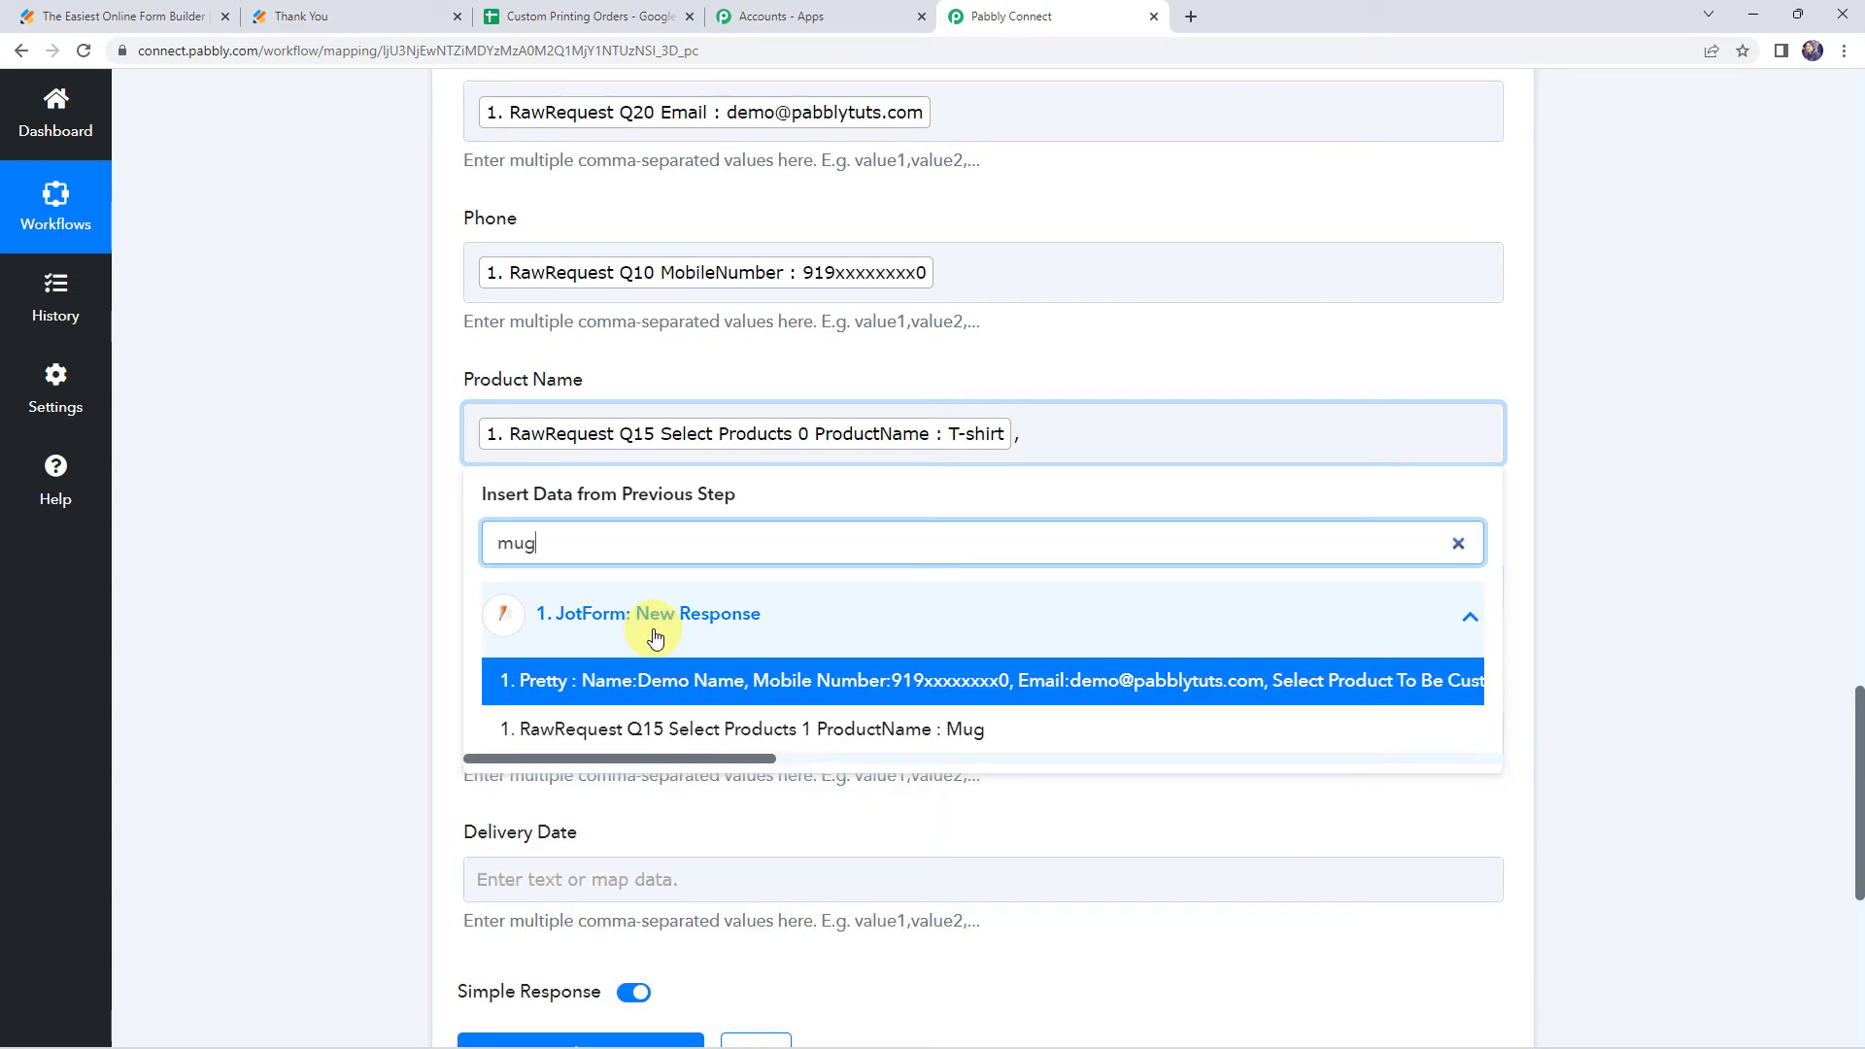
left_click(645, 731)
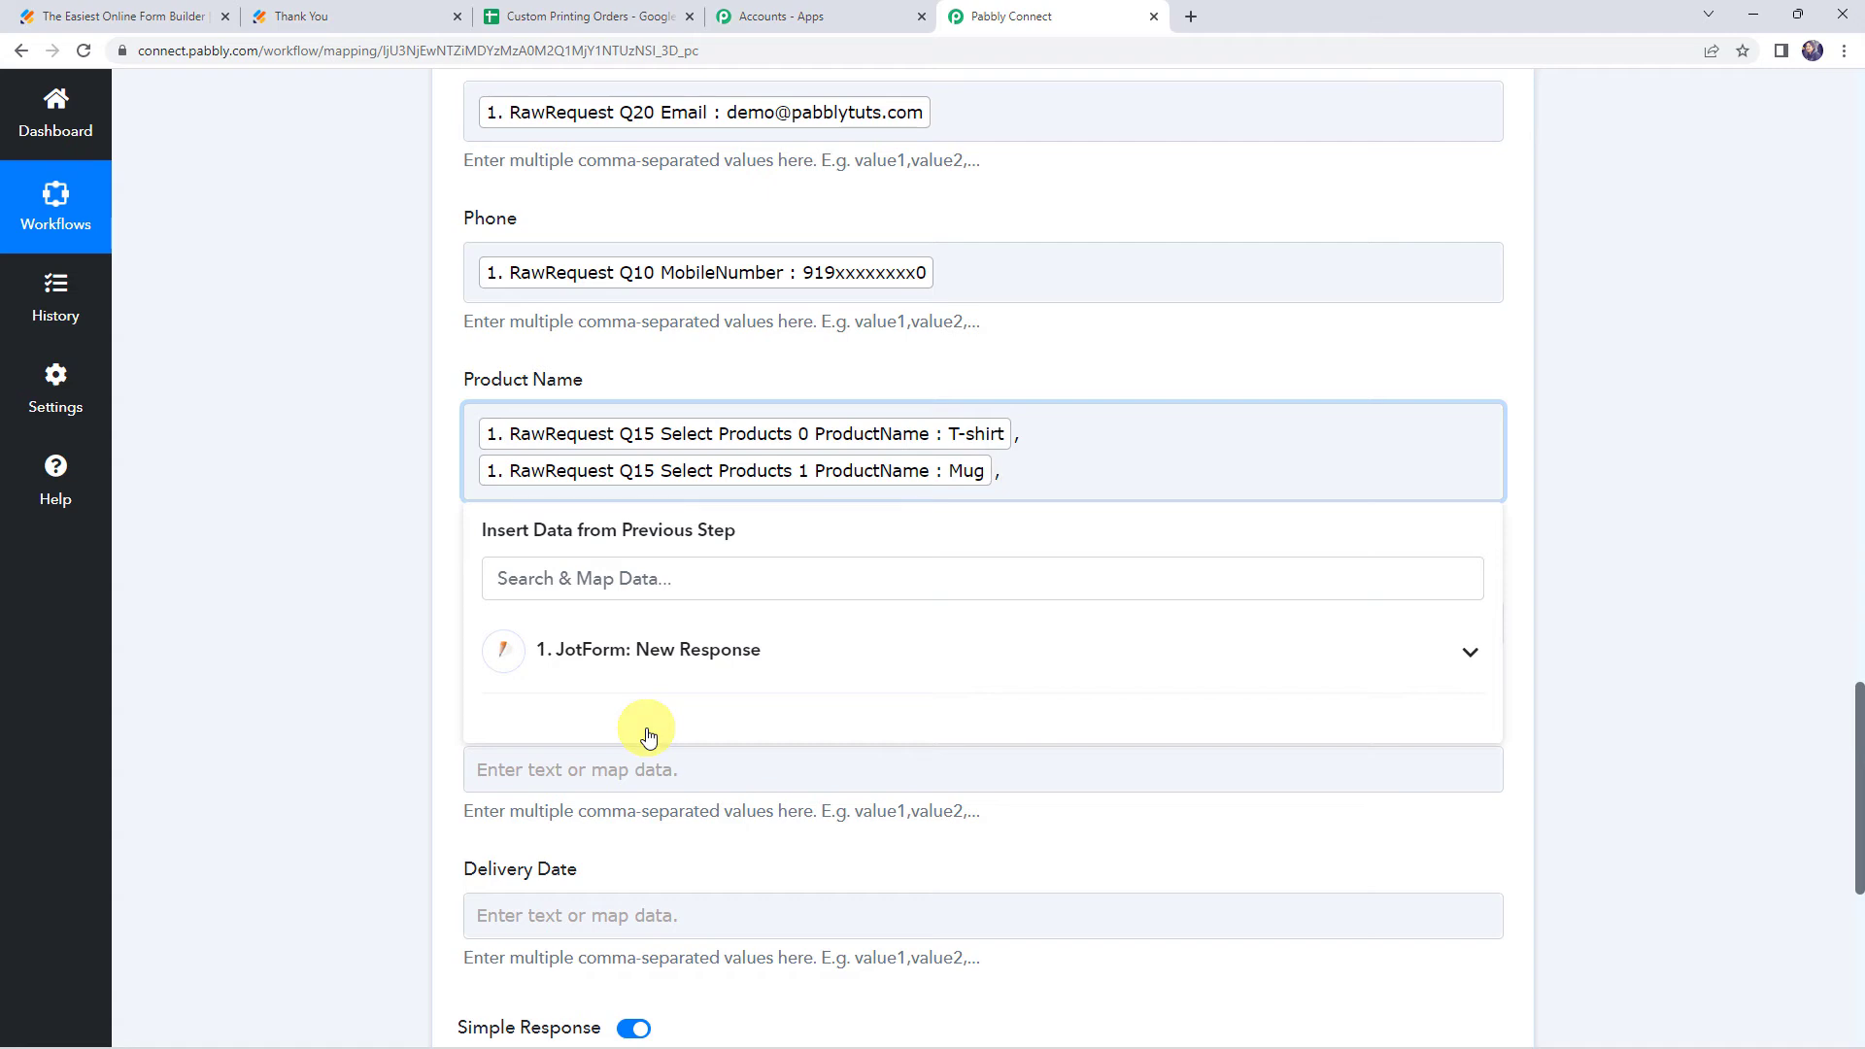
left_click(641, 653)
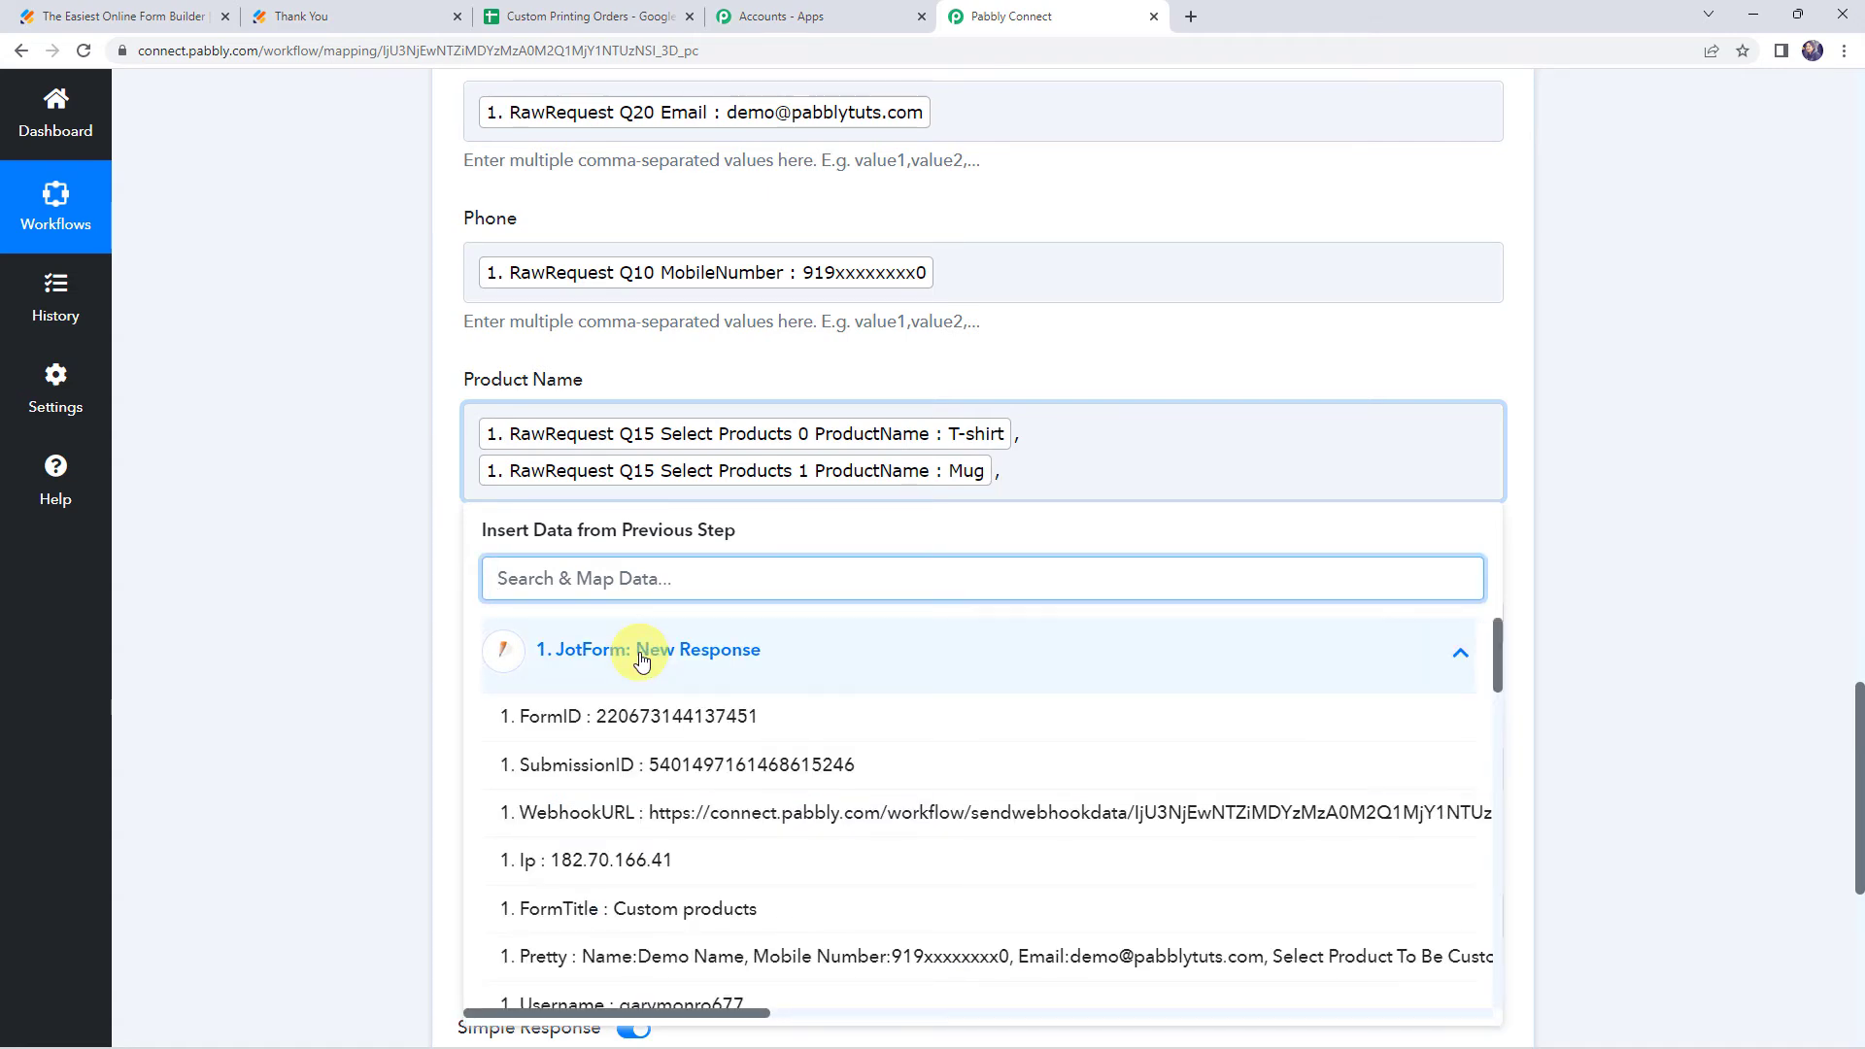
type("bott")
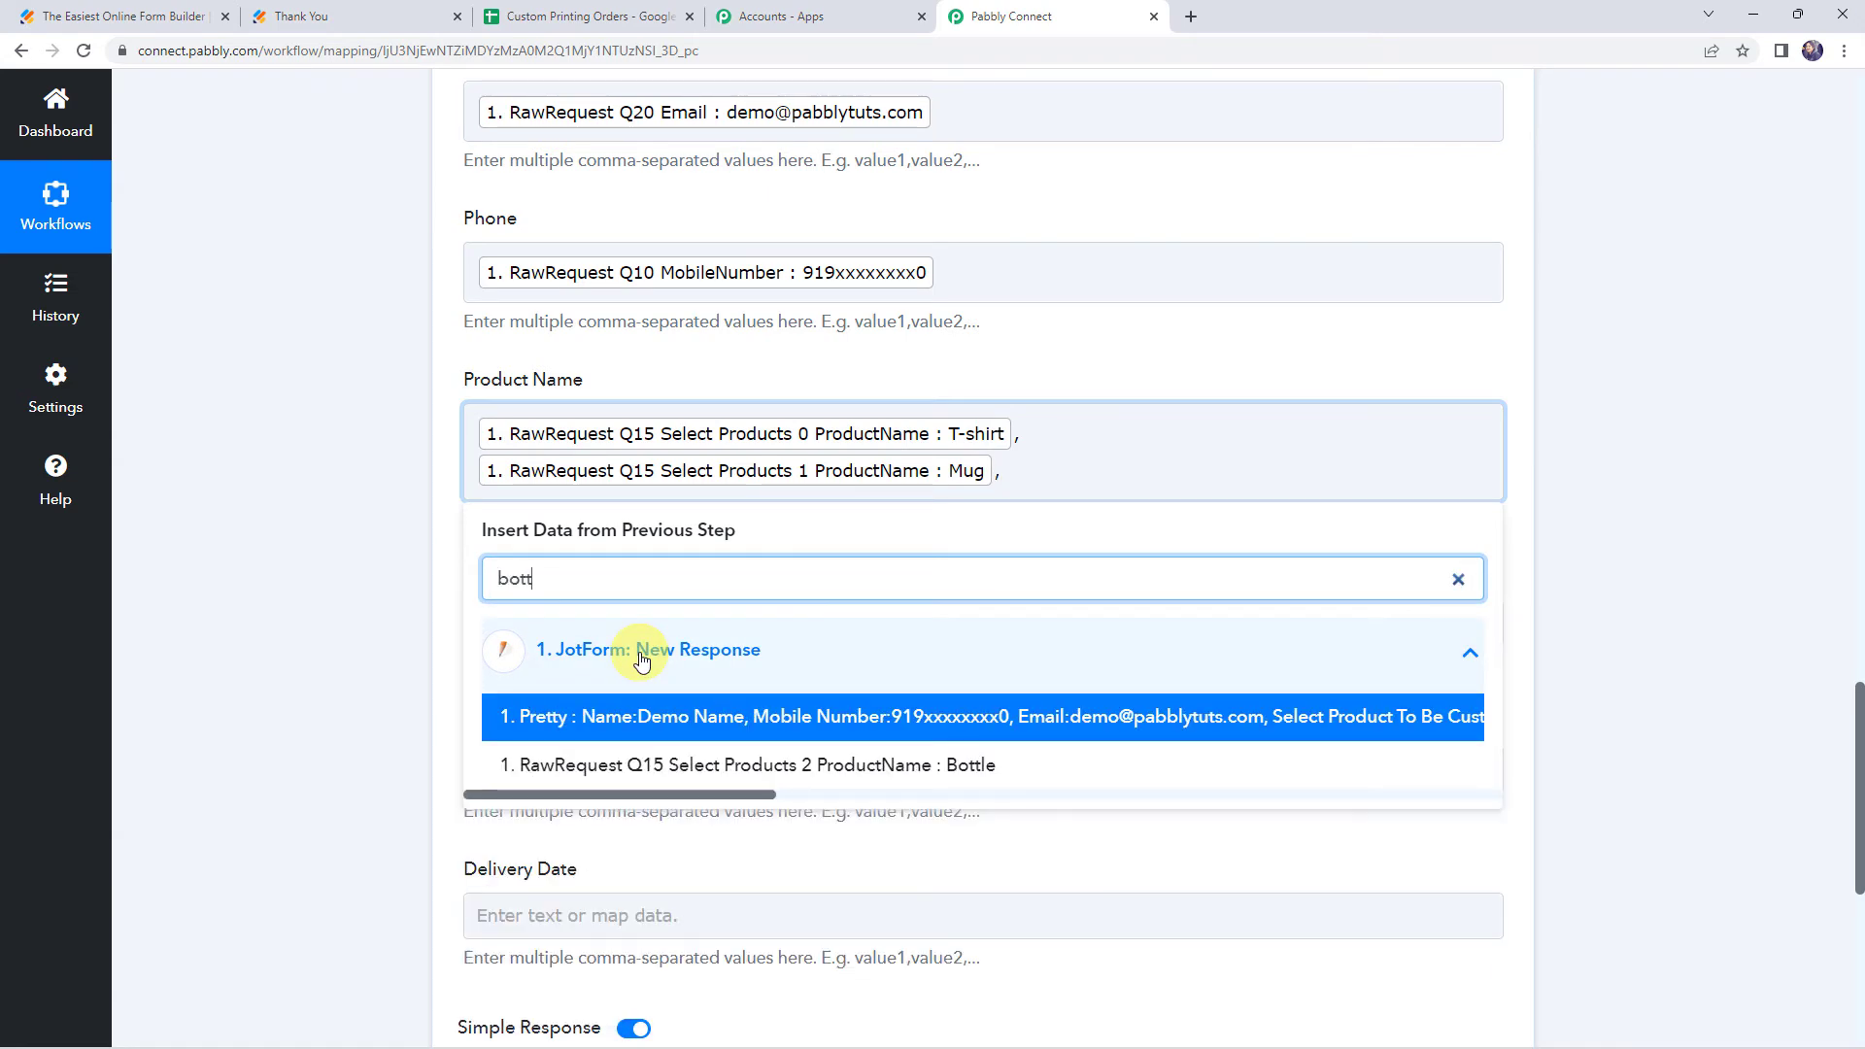
left_click(645, 764)
left_click(394, 505)
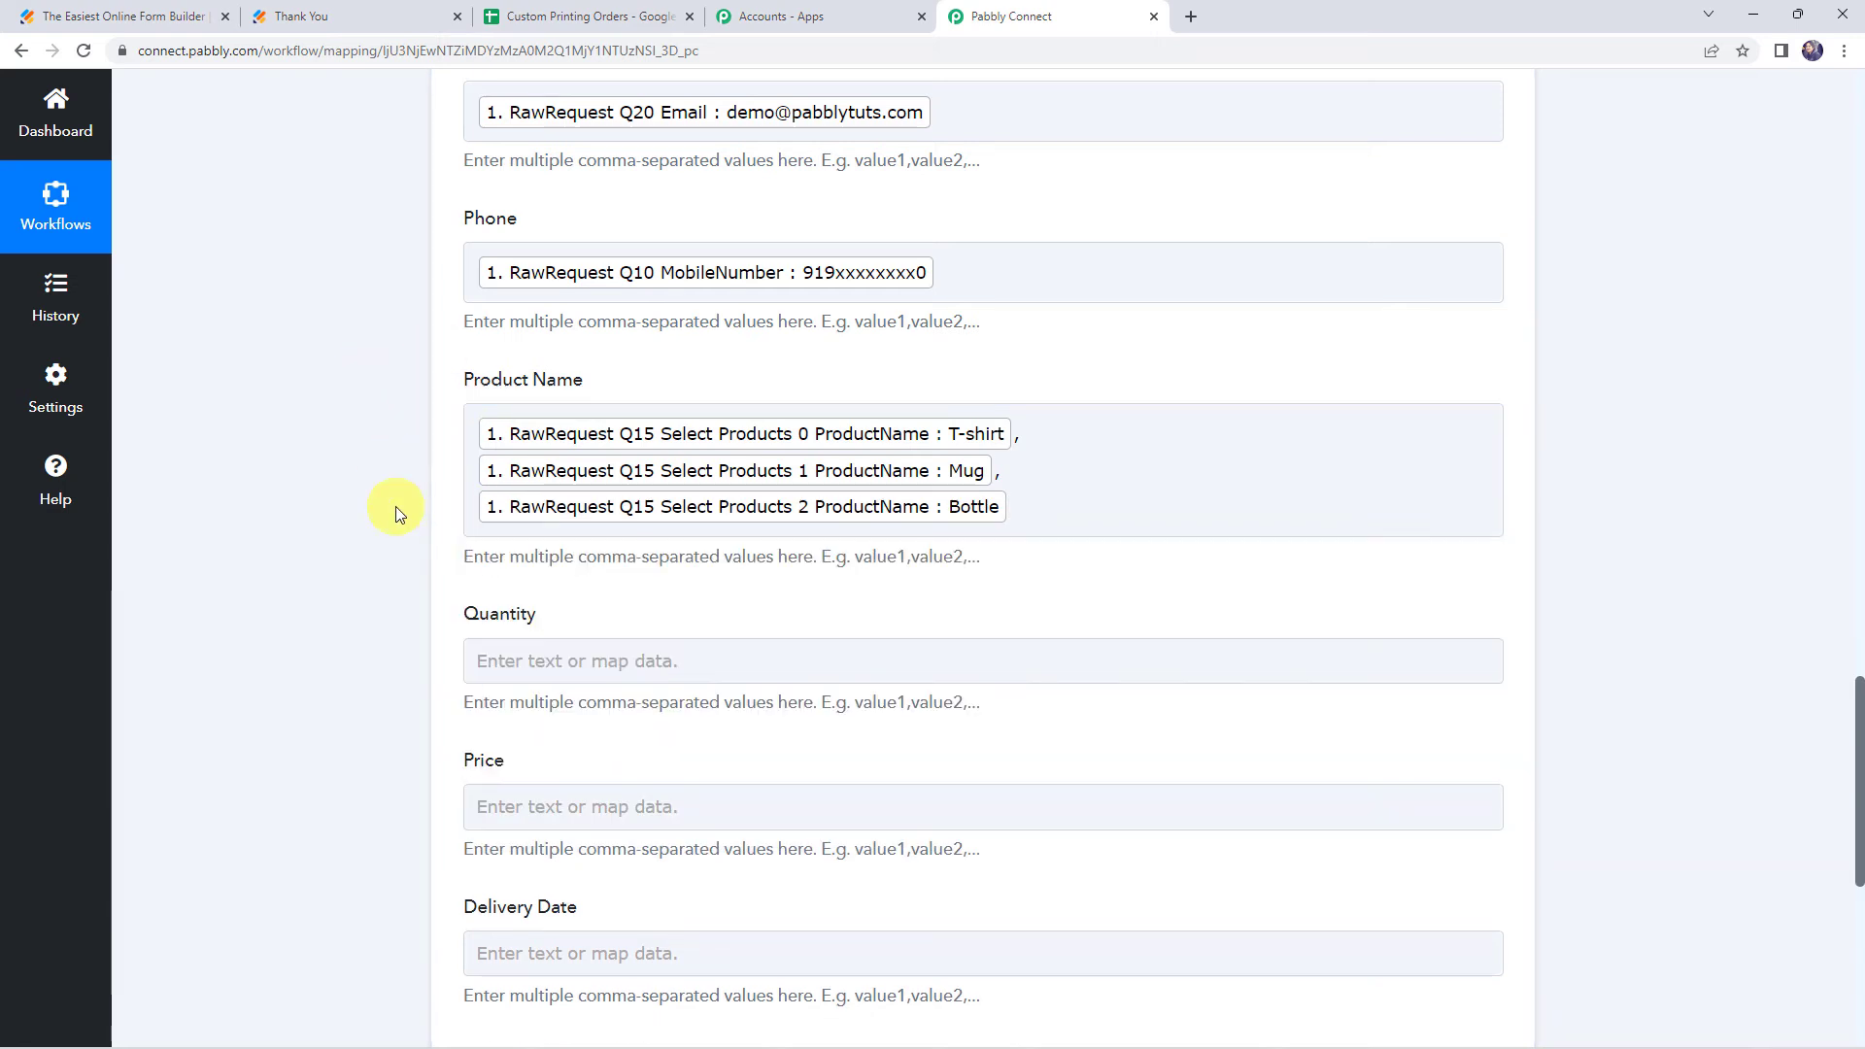
Map Quantity to the Q15 Select Products 0, 1 and 2 Quantity fields, separated by commas
scroll(408, 521, "down", 2)
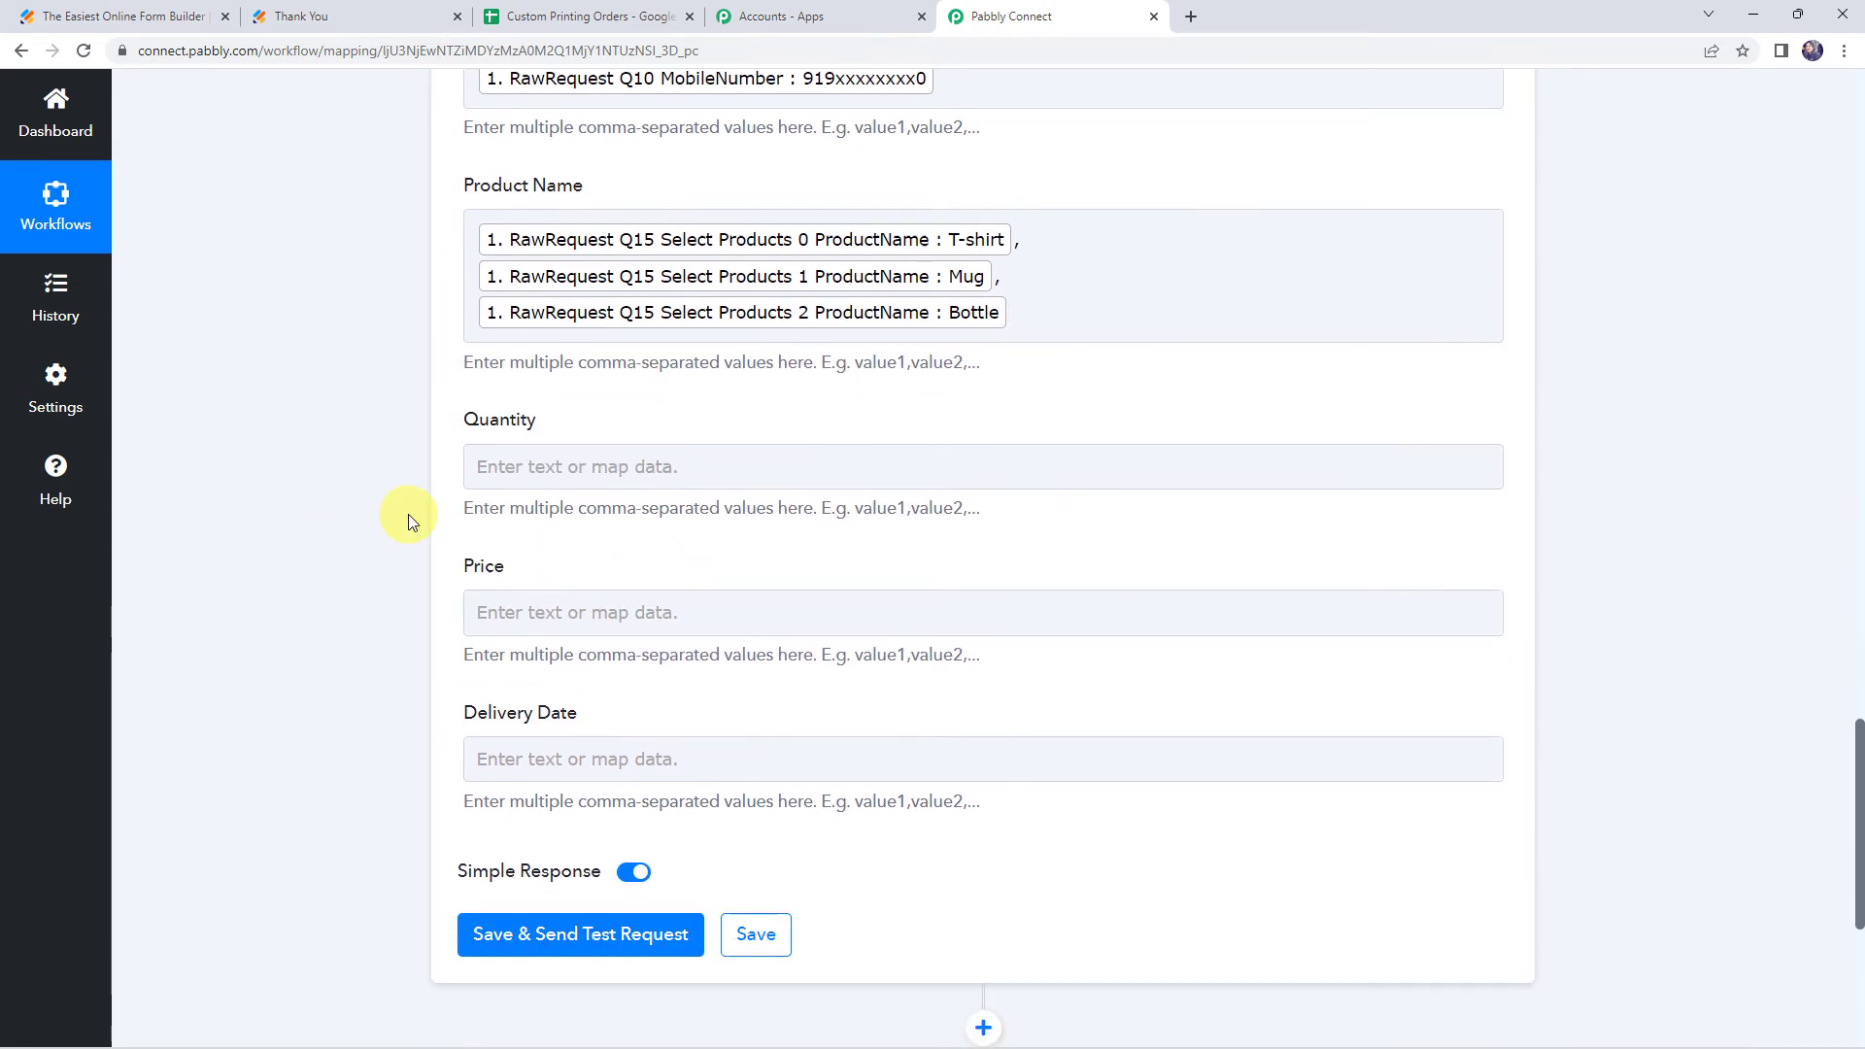
left_click(488, 467)
type("quaan")
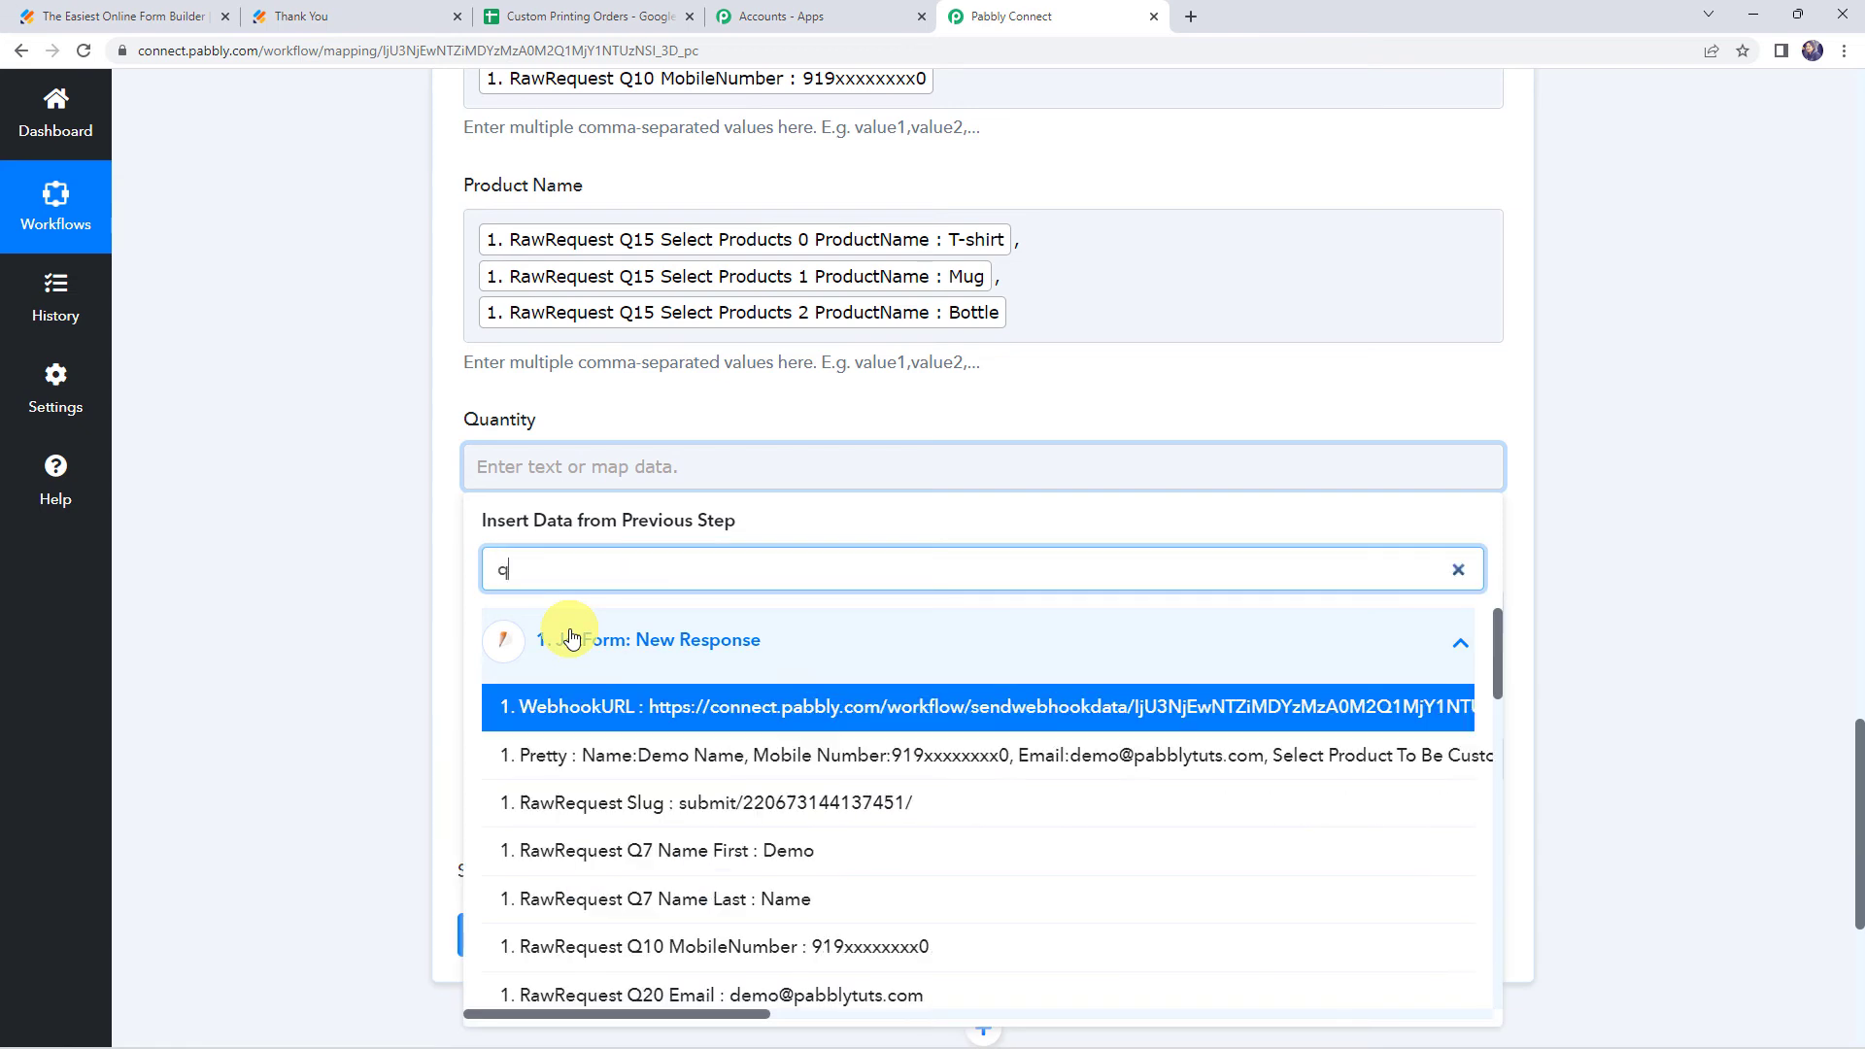
key("BackSpace")
key("BackSpace")
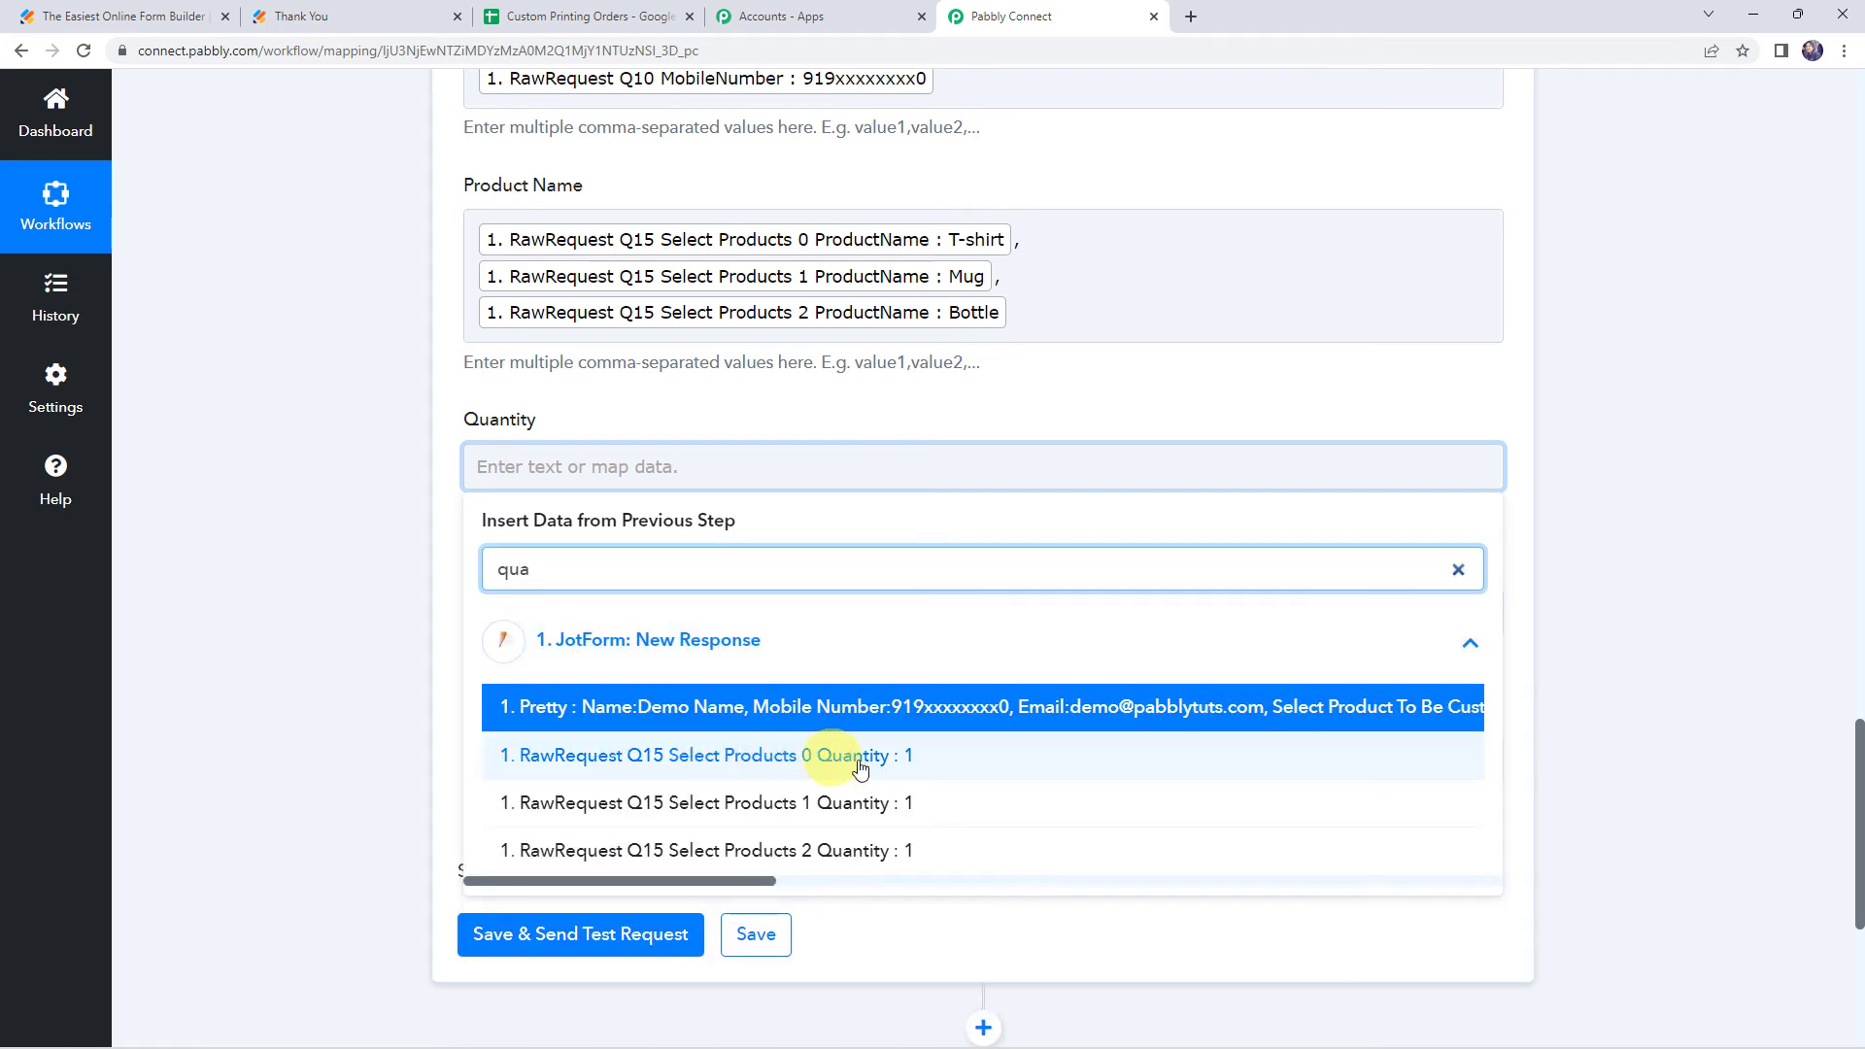
left_click(778, 765)
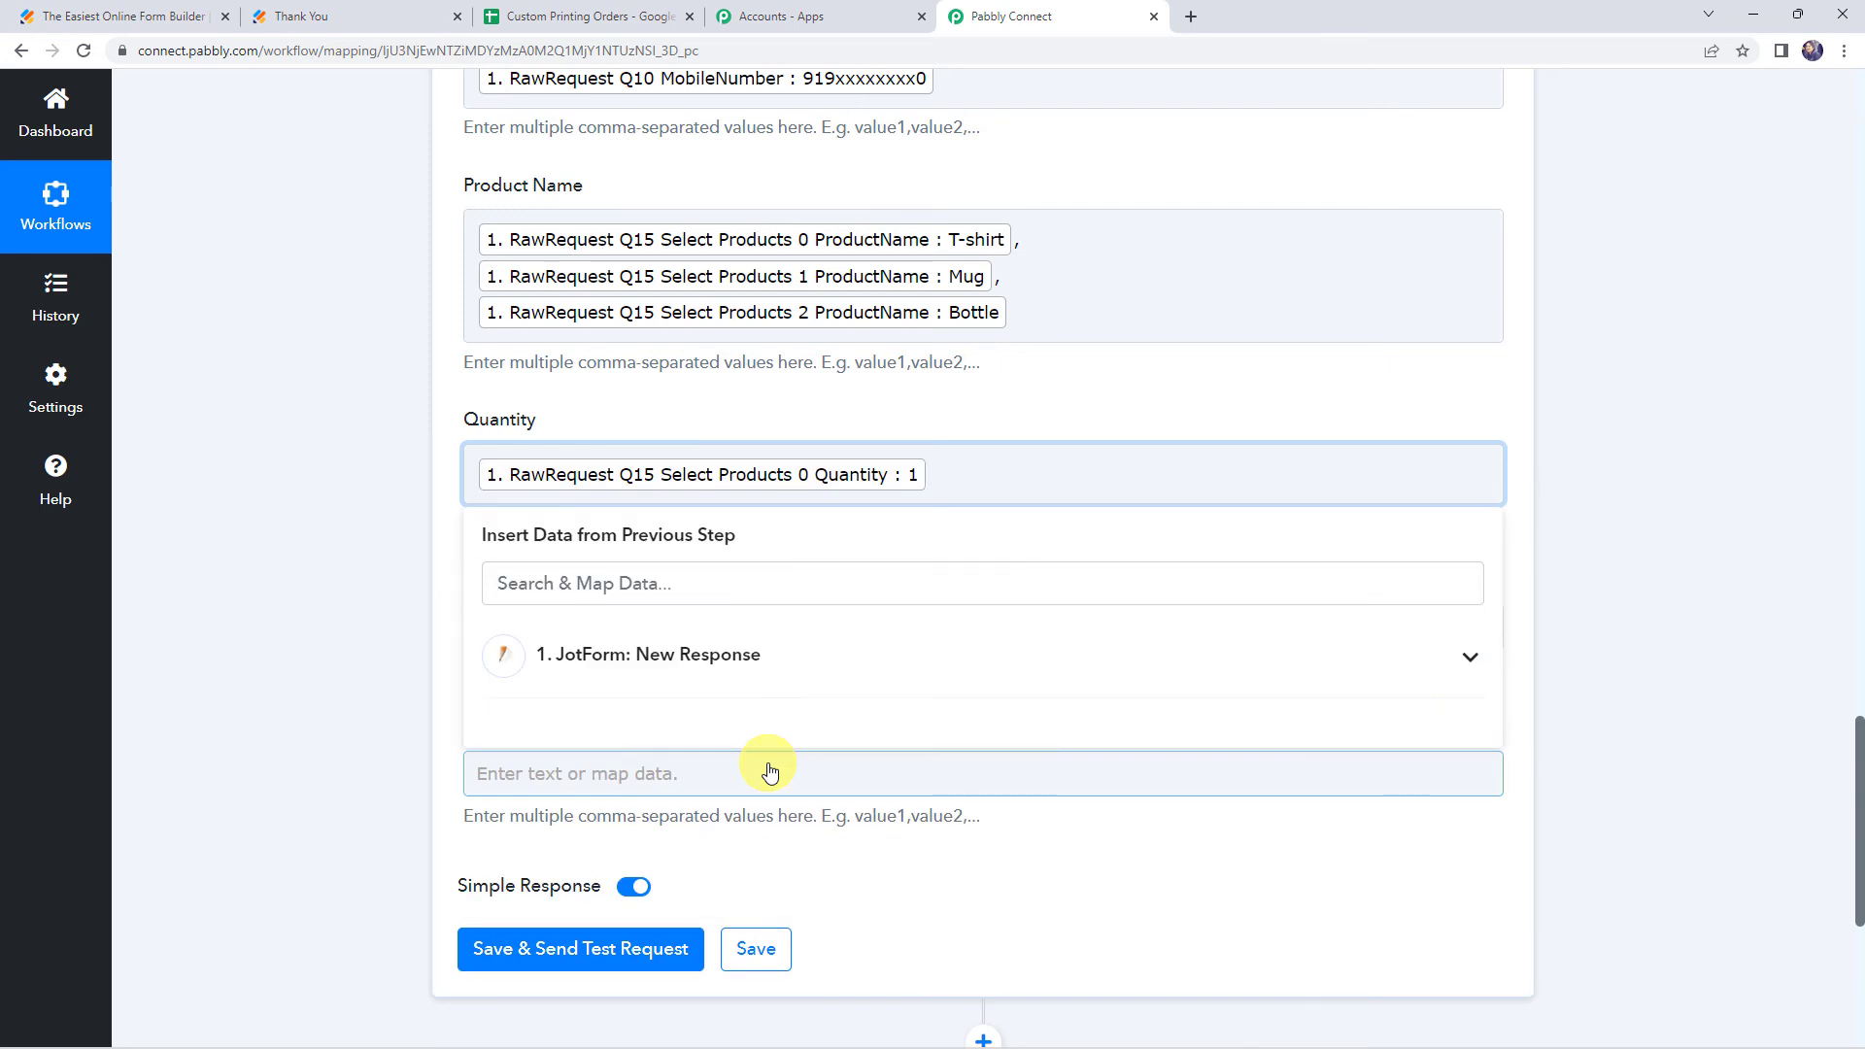
left_click(579, 651)
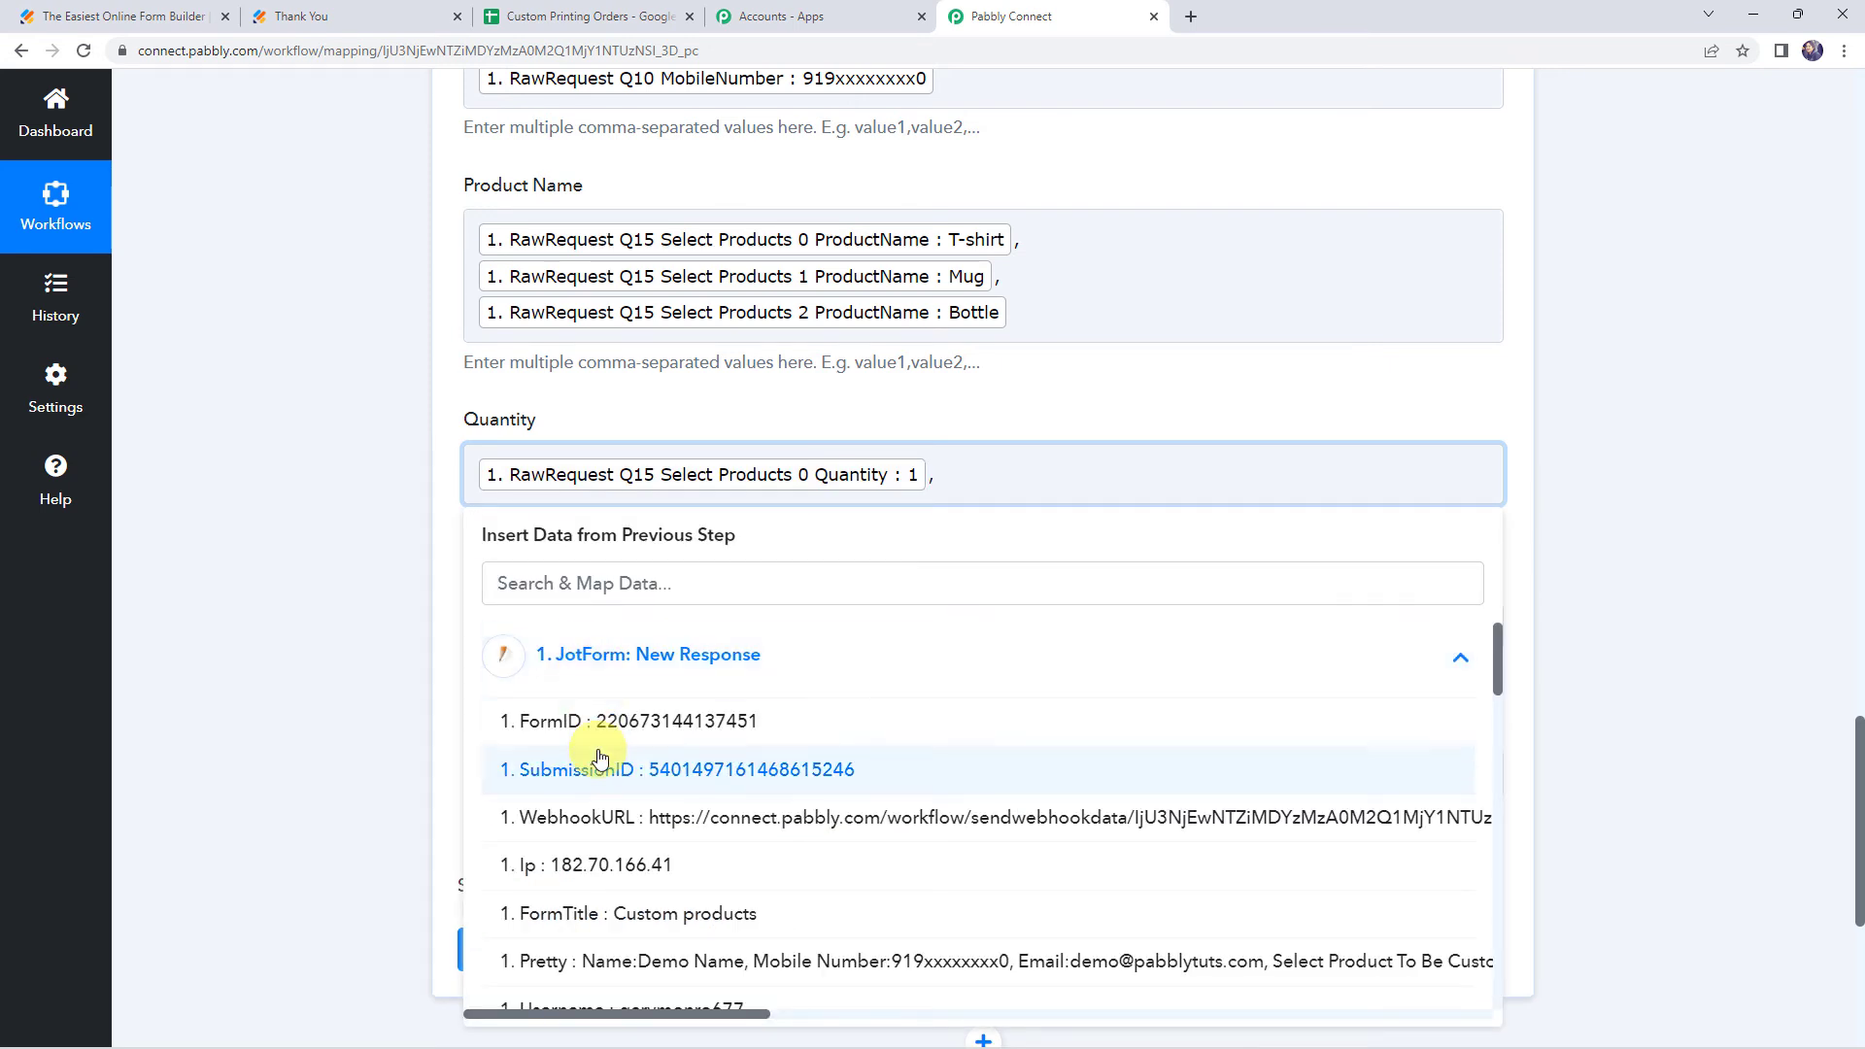
left_click(580, 595)
type("quan")
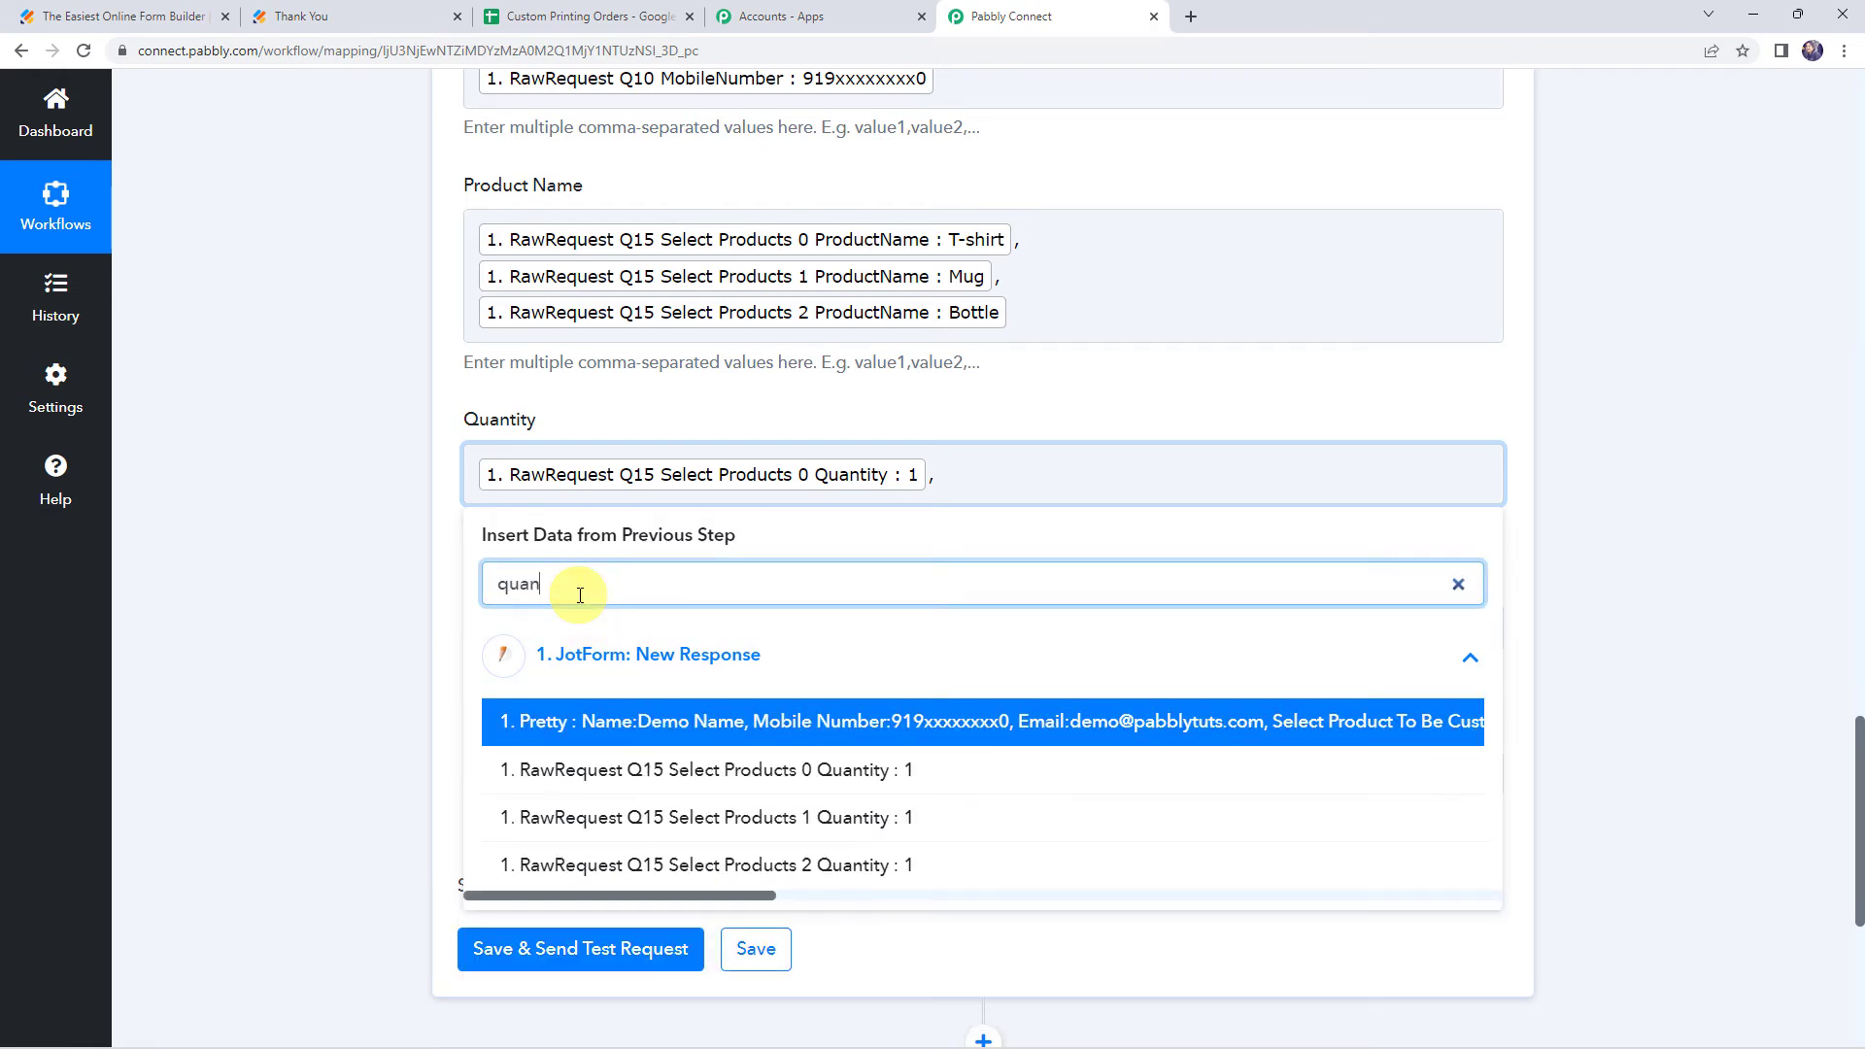
left_click(889, 824)
left_click(521, 656)
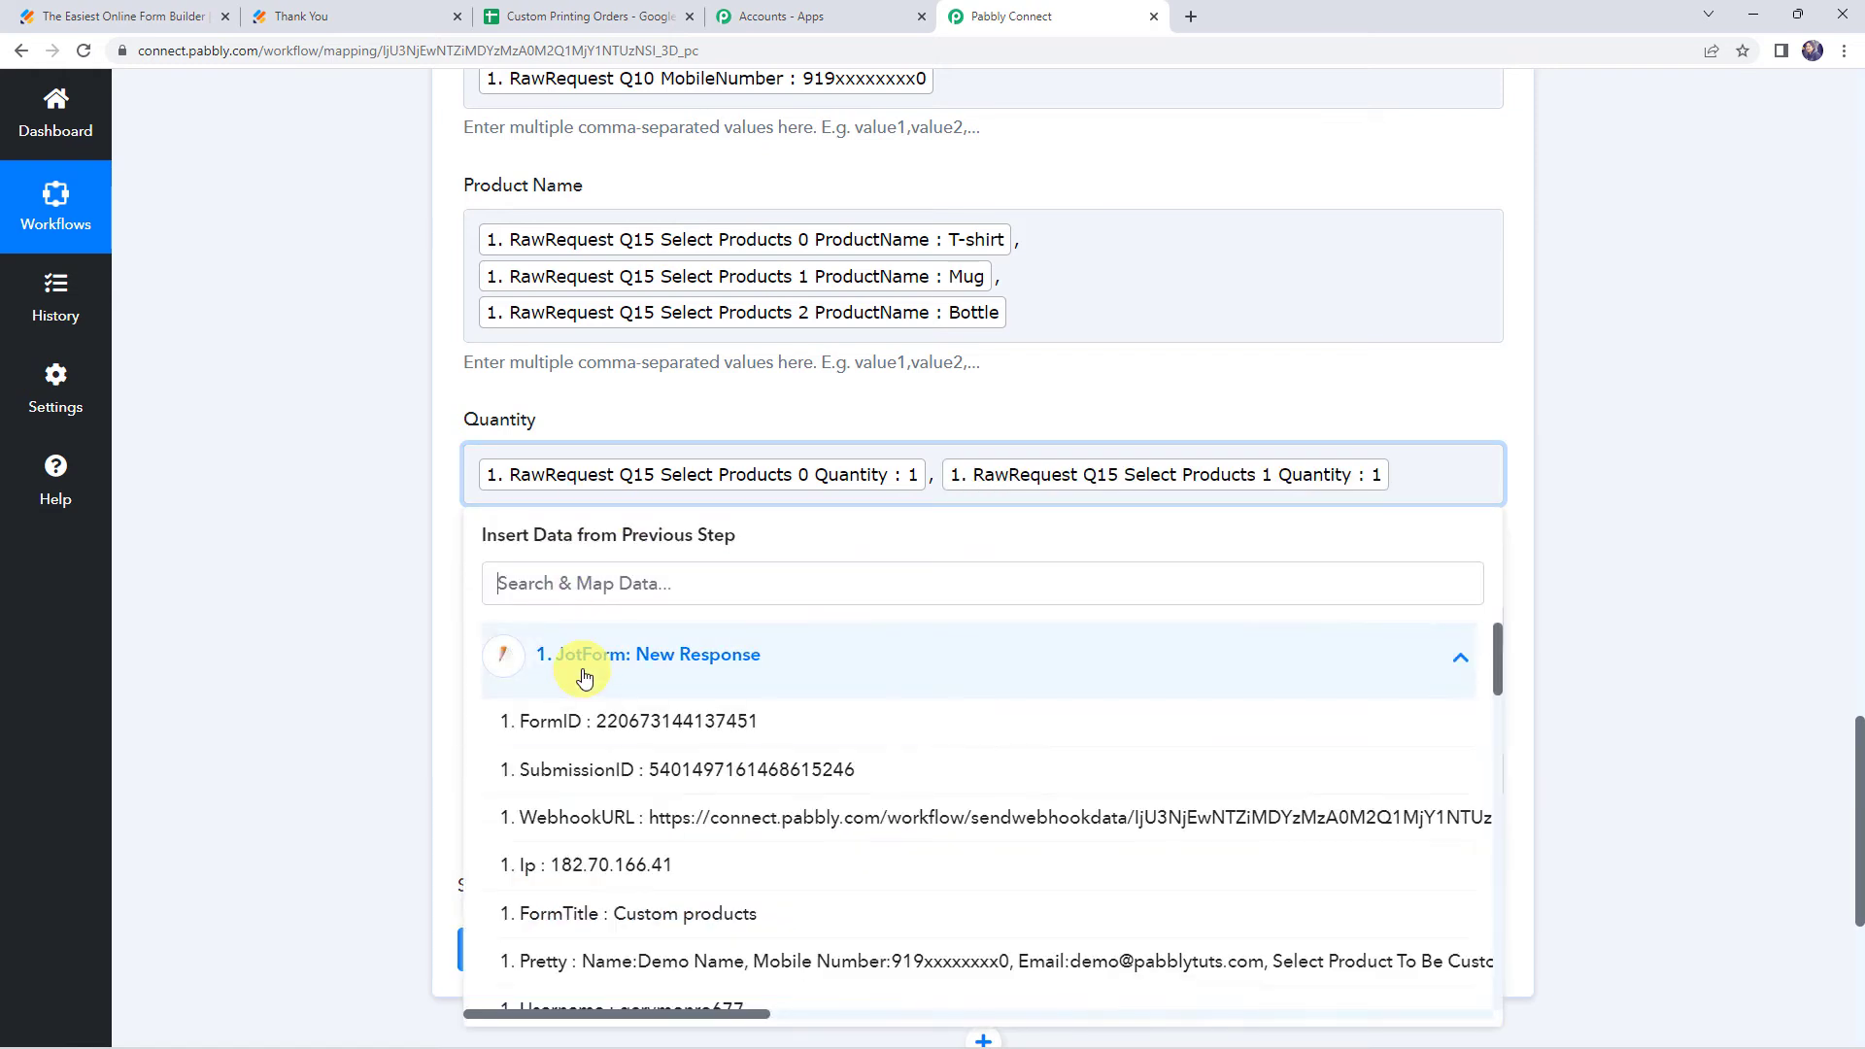
type("quan")
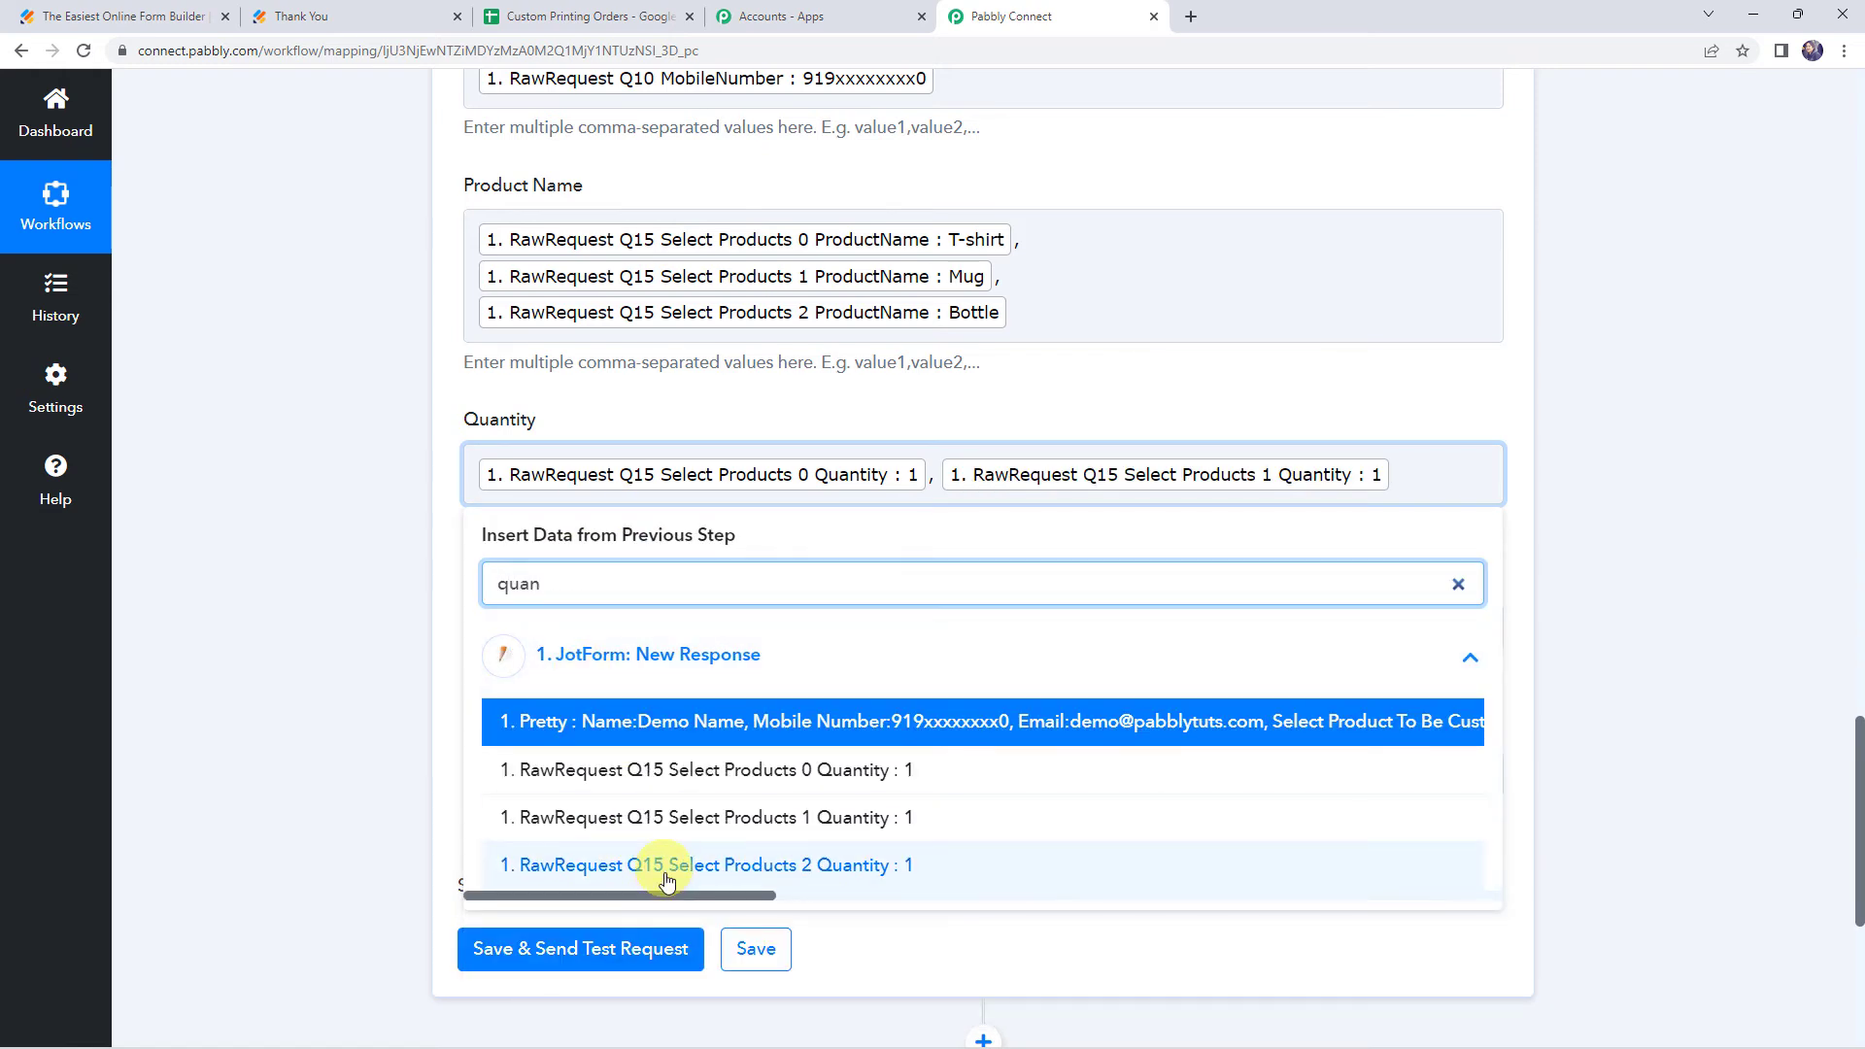
left_click(541, 866)
left_click(360, 522)
Map Price to the Q15 Select Products 0, 1 and 2 UnitPrice fields, separated by commas
scroll(359, 522, "down", 2)
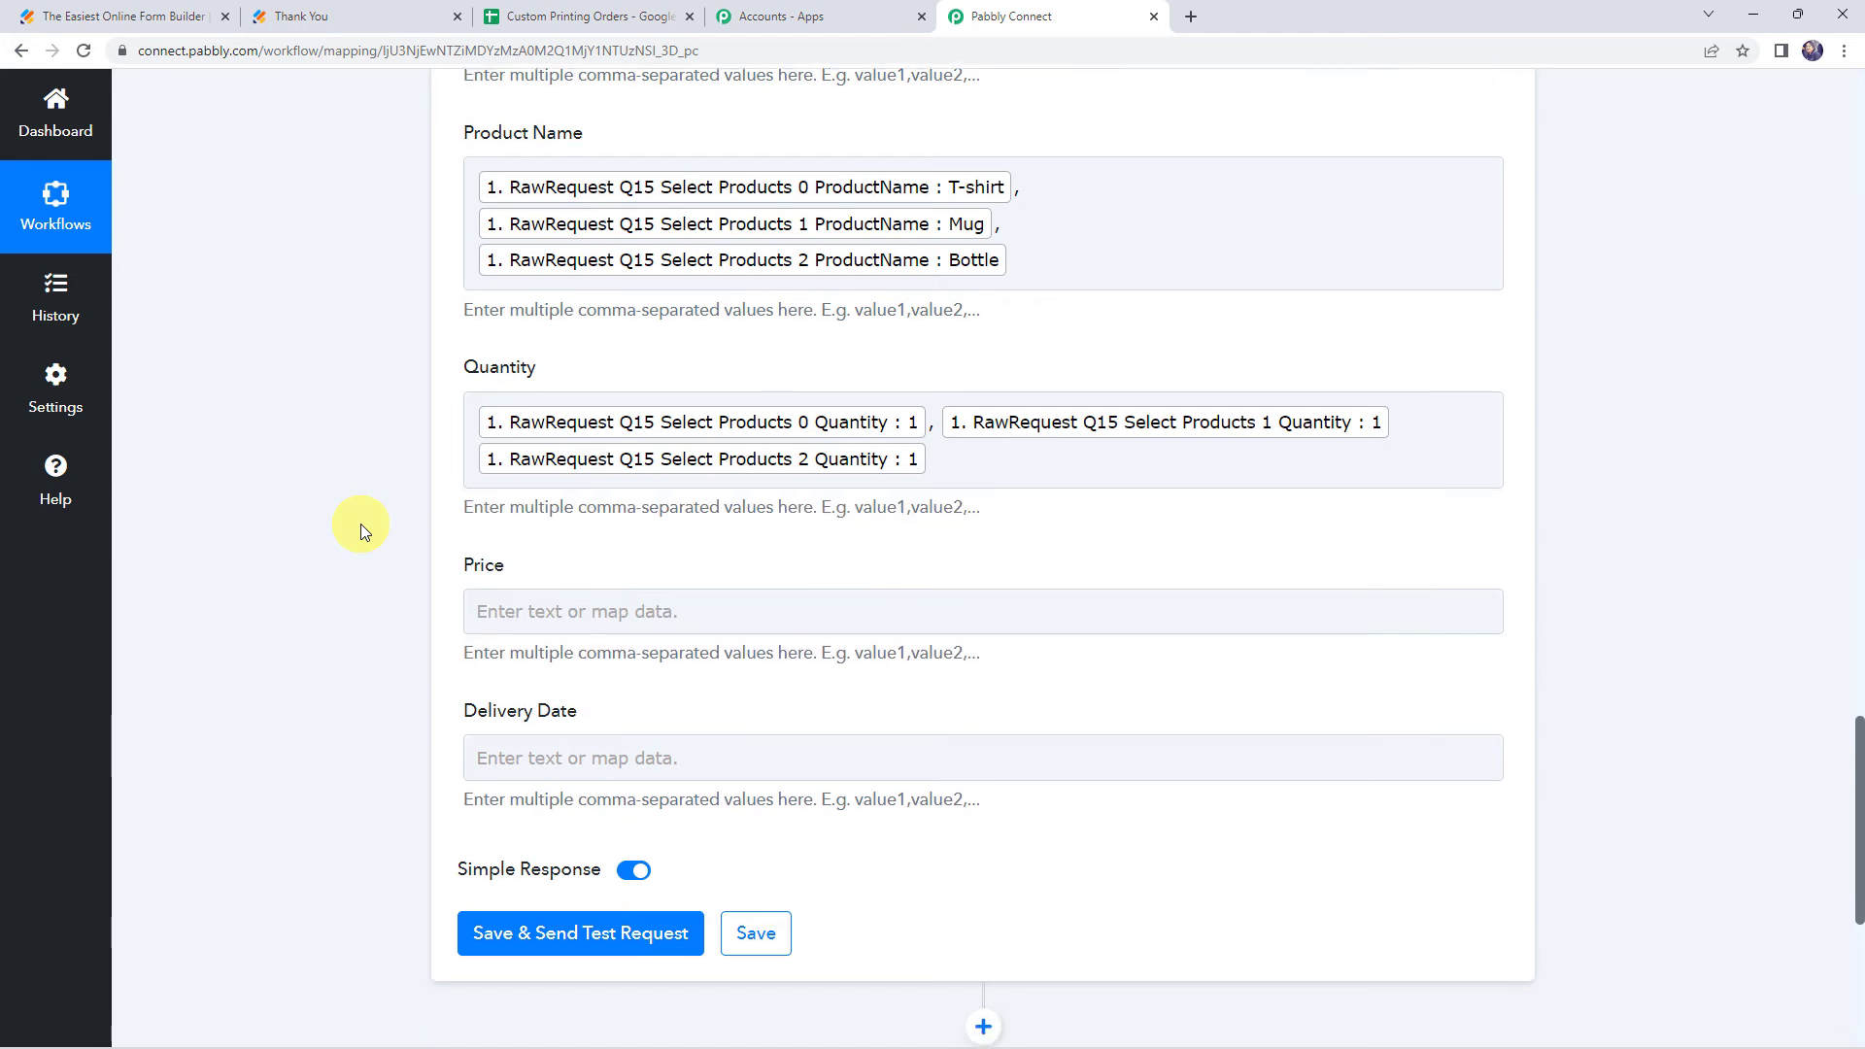
left_click(498, 471)
left_click(521, 643)
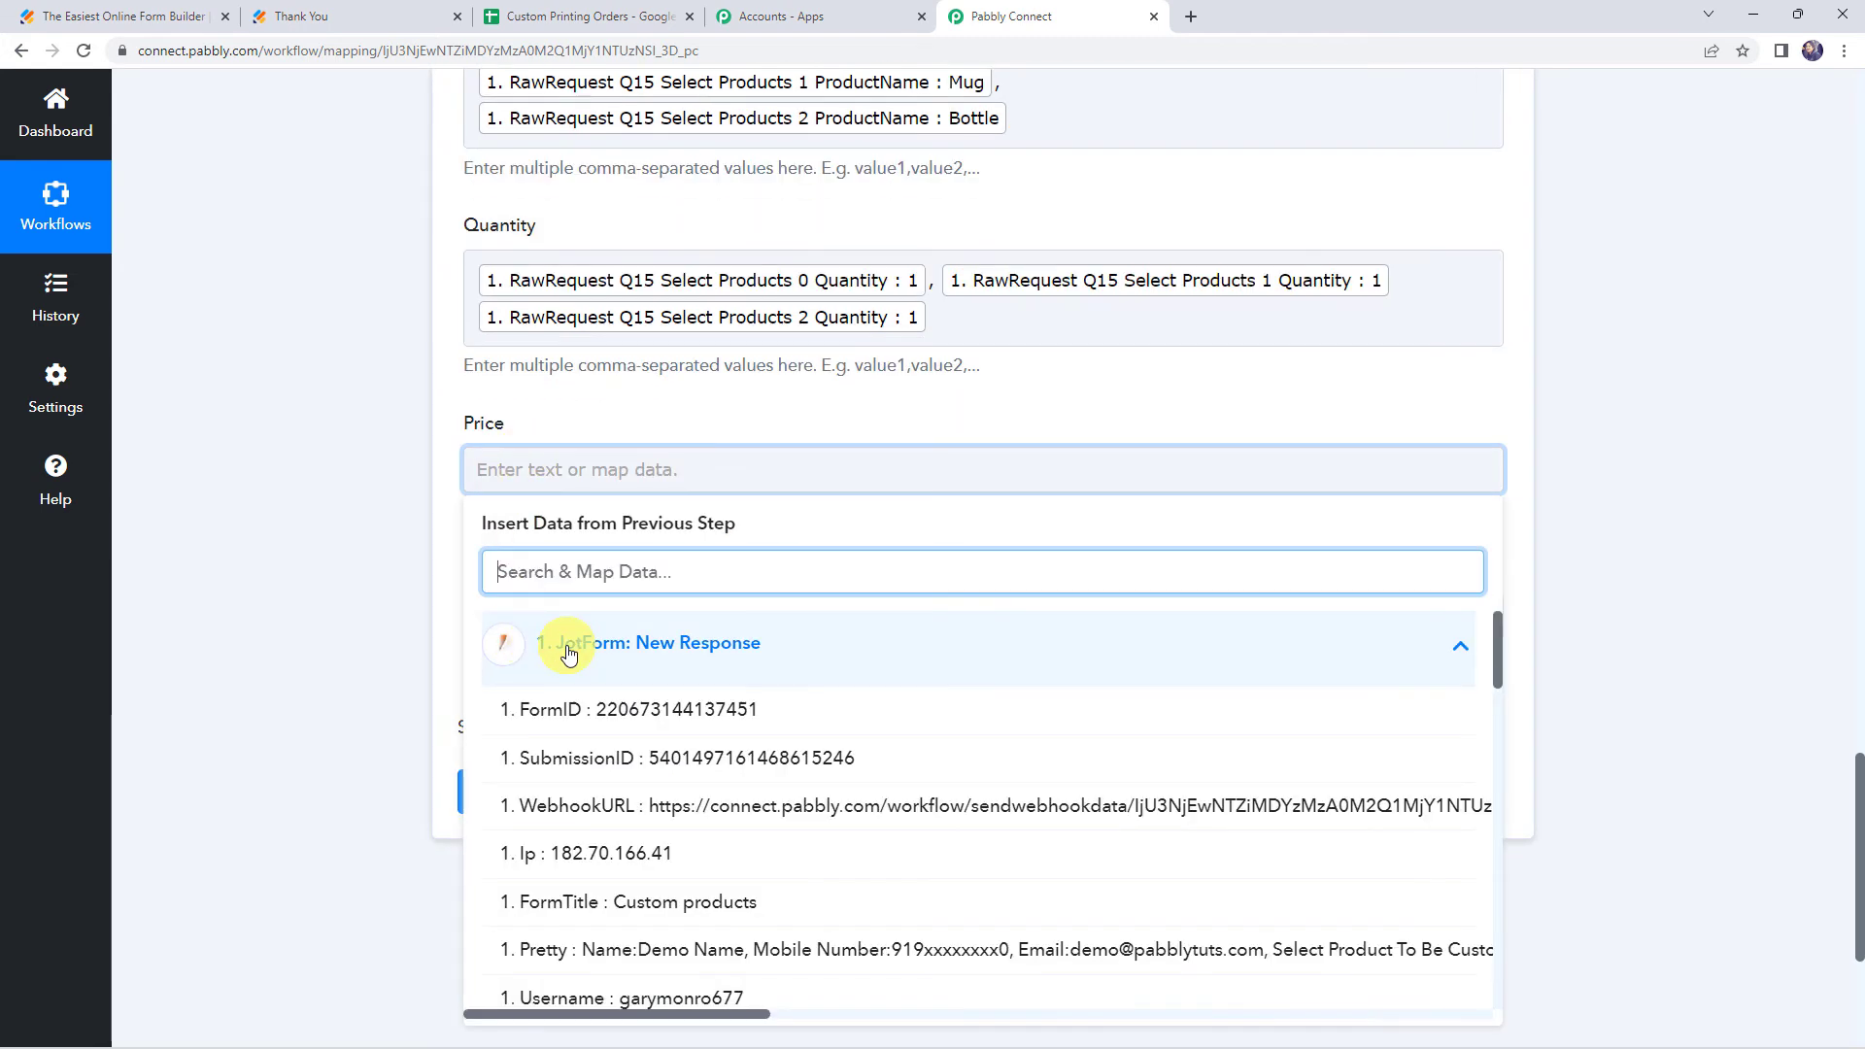
type("pri")
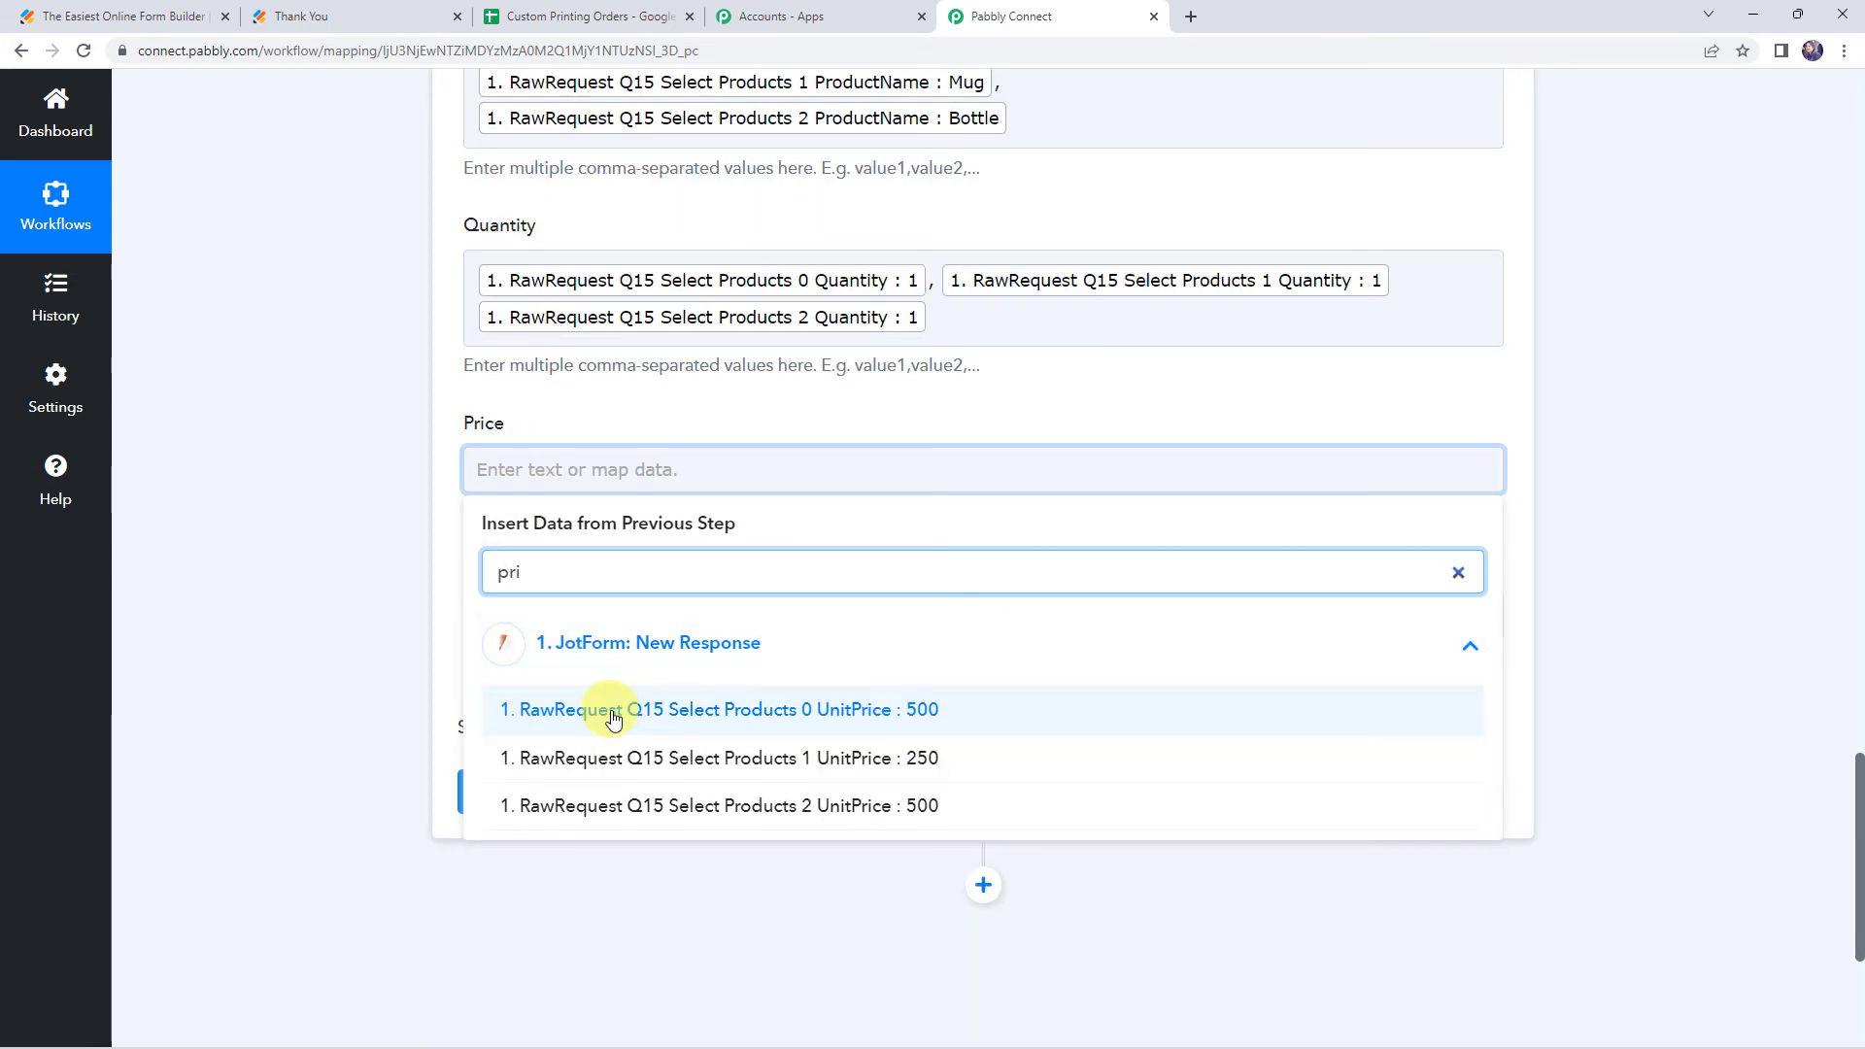
left_click(613, 710)
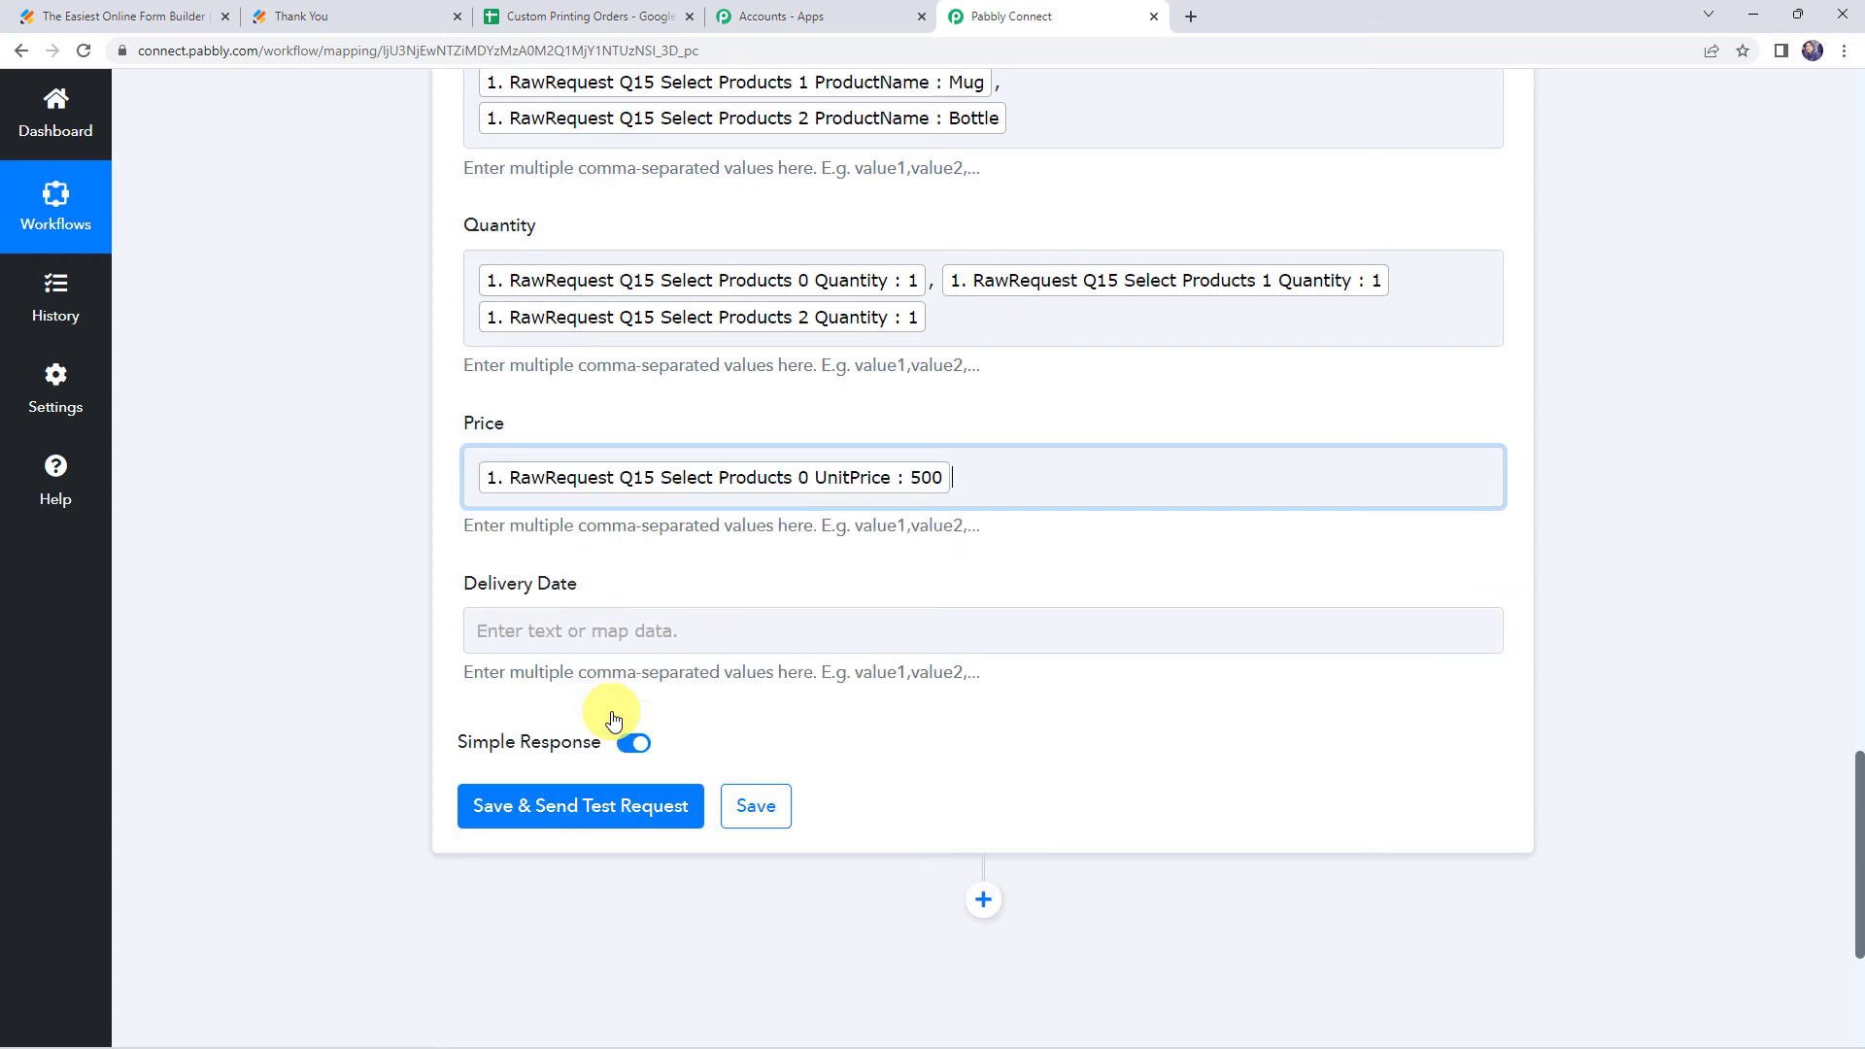
left_click(627, 668)
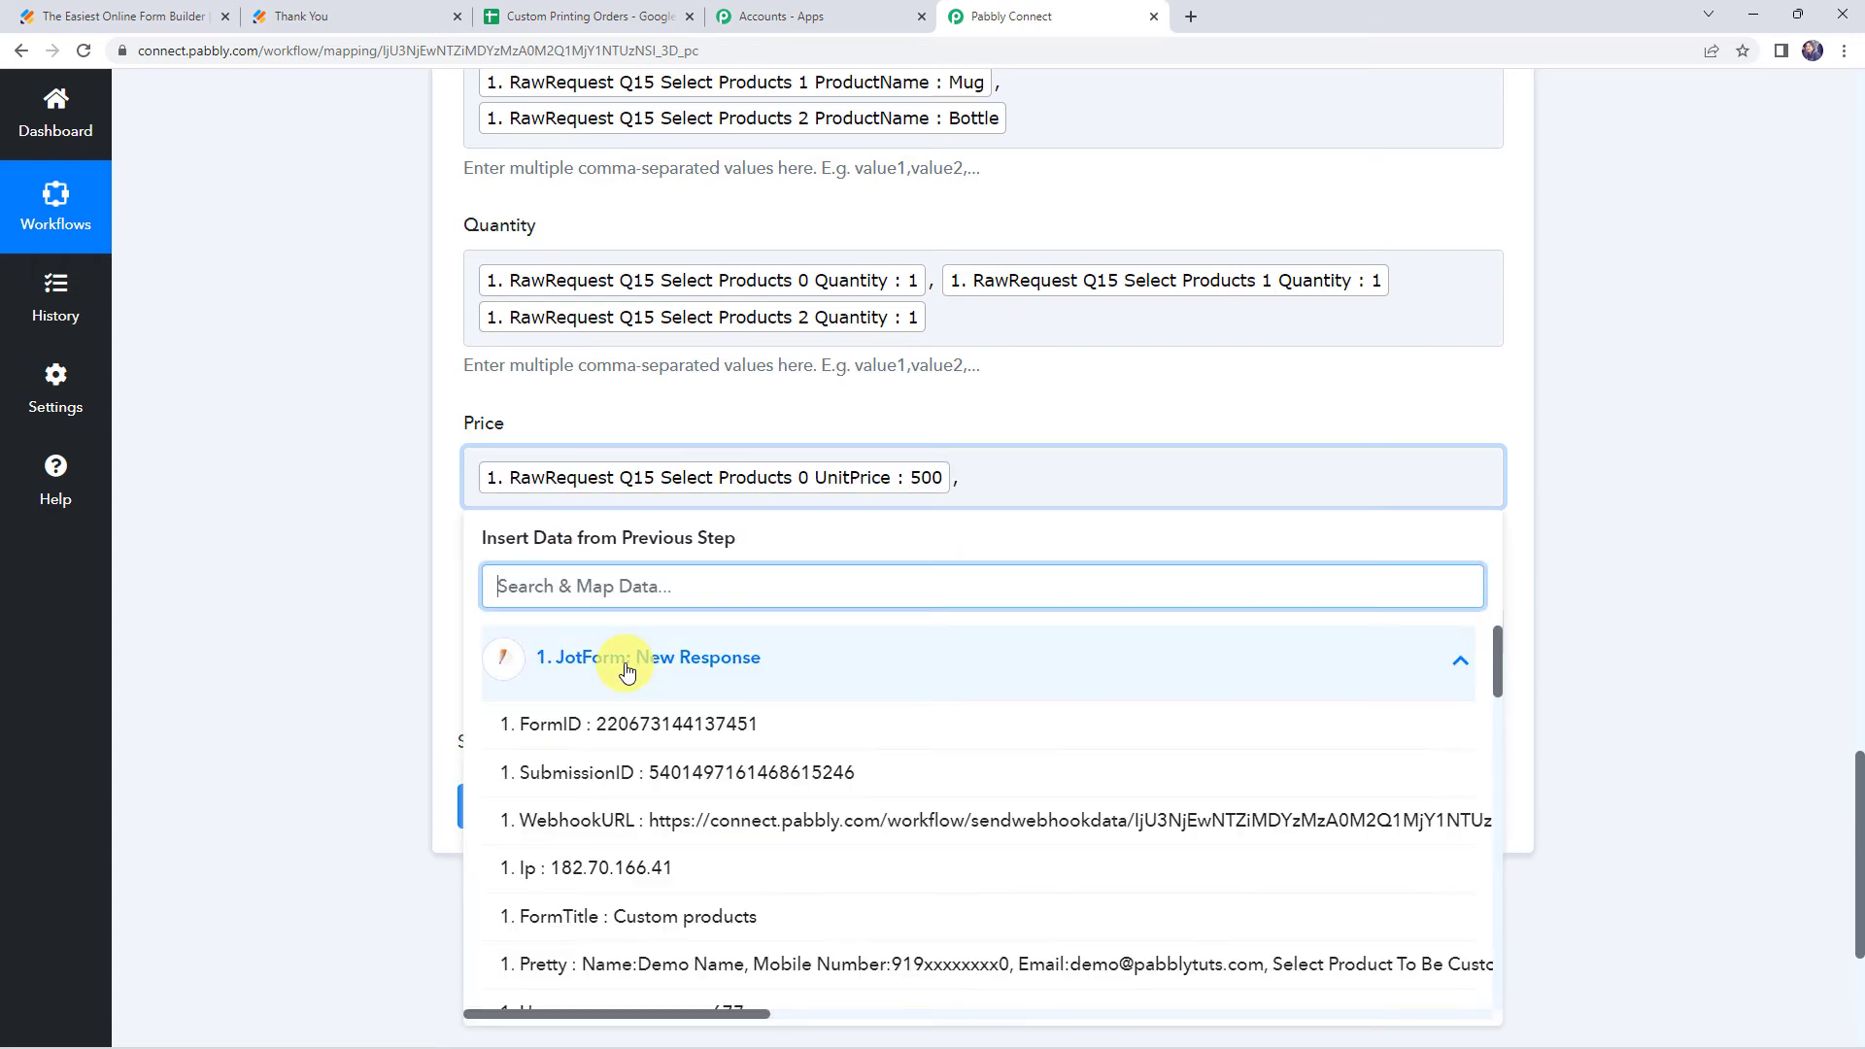
type("pri")
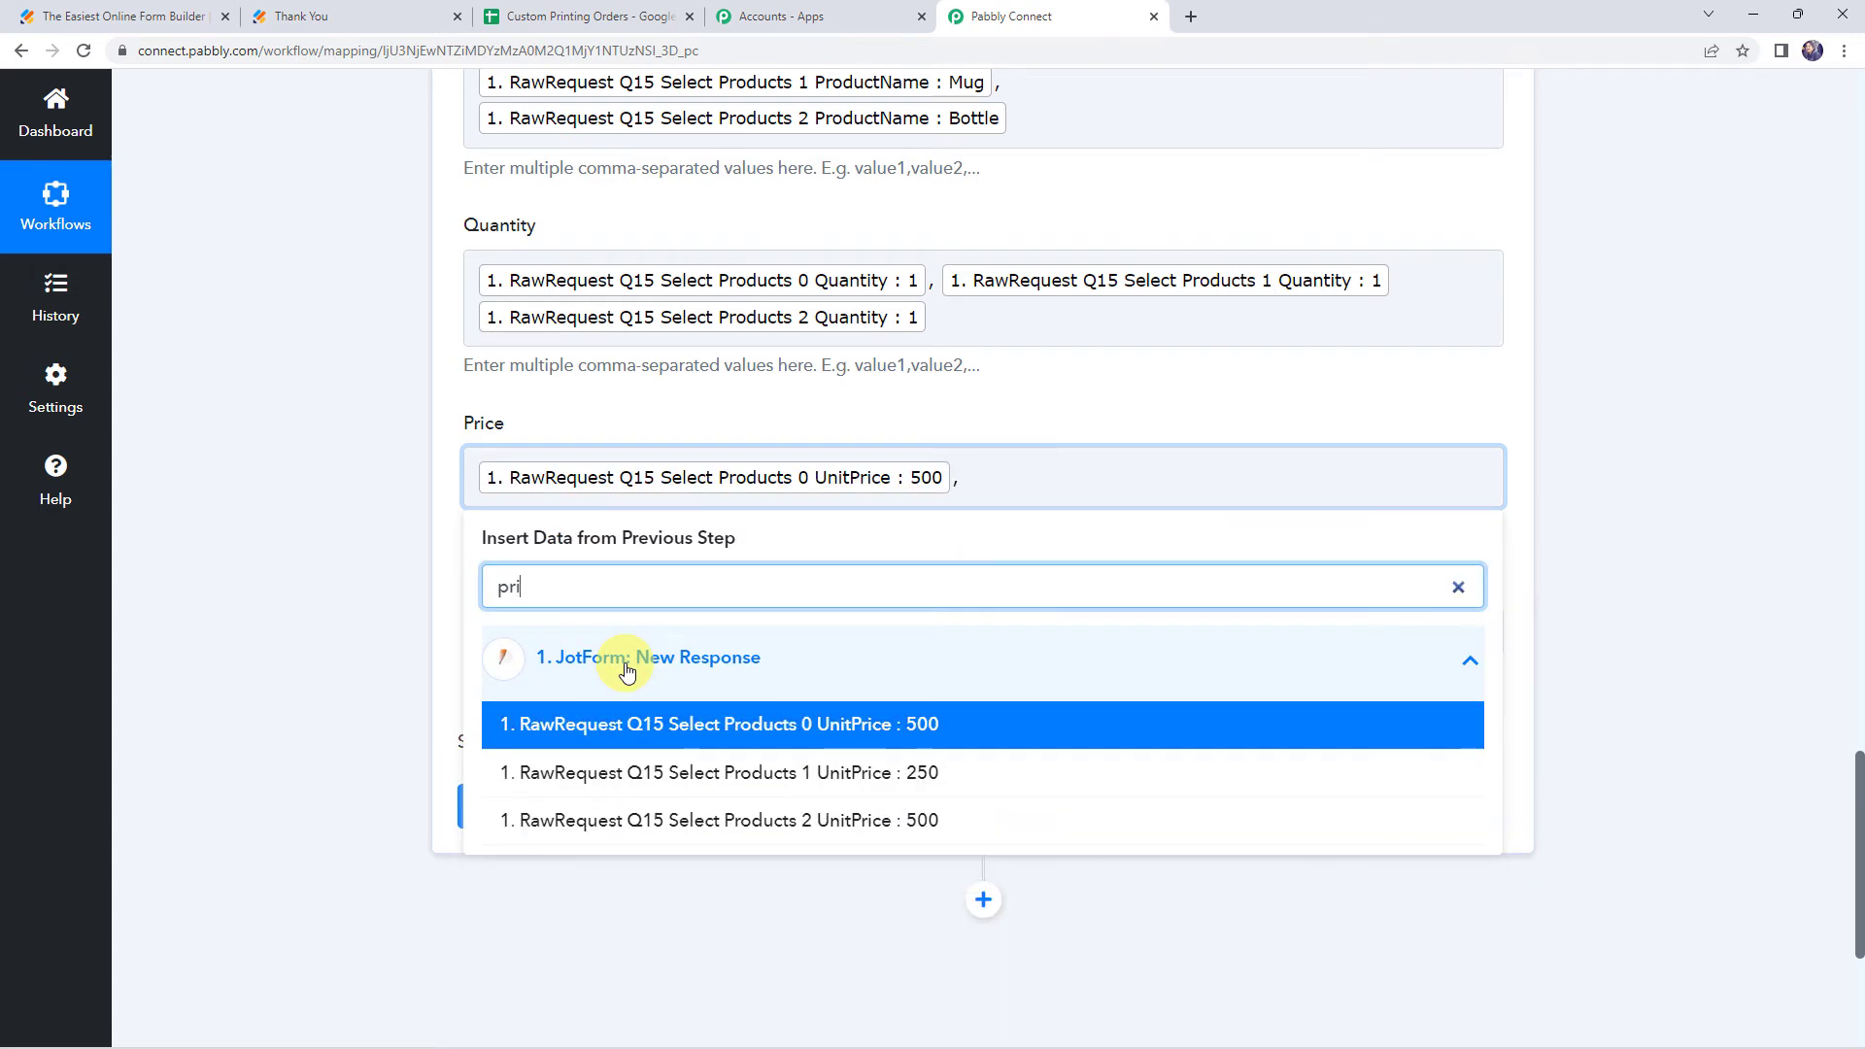
left_click(603, 774)
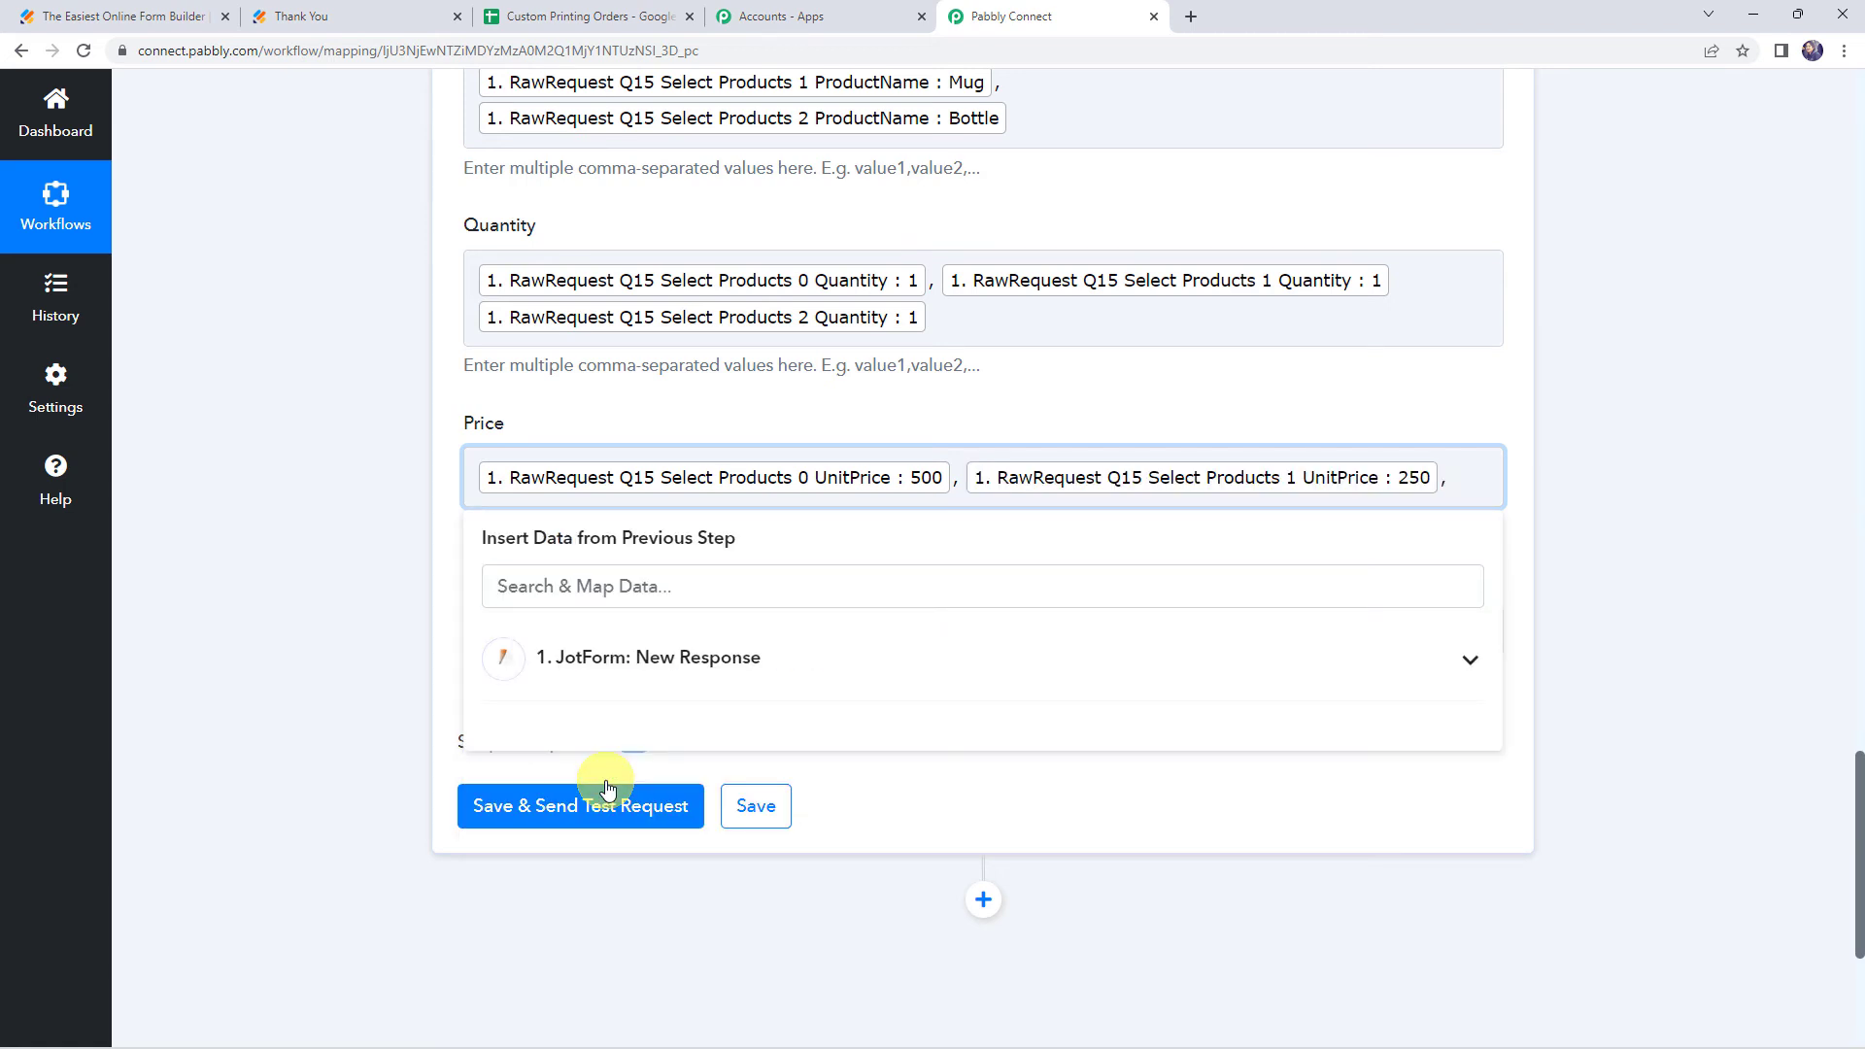
left_click(605, 675)
type("pri")
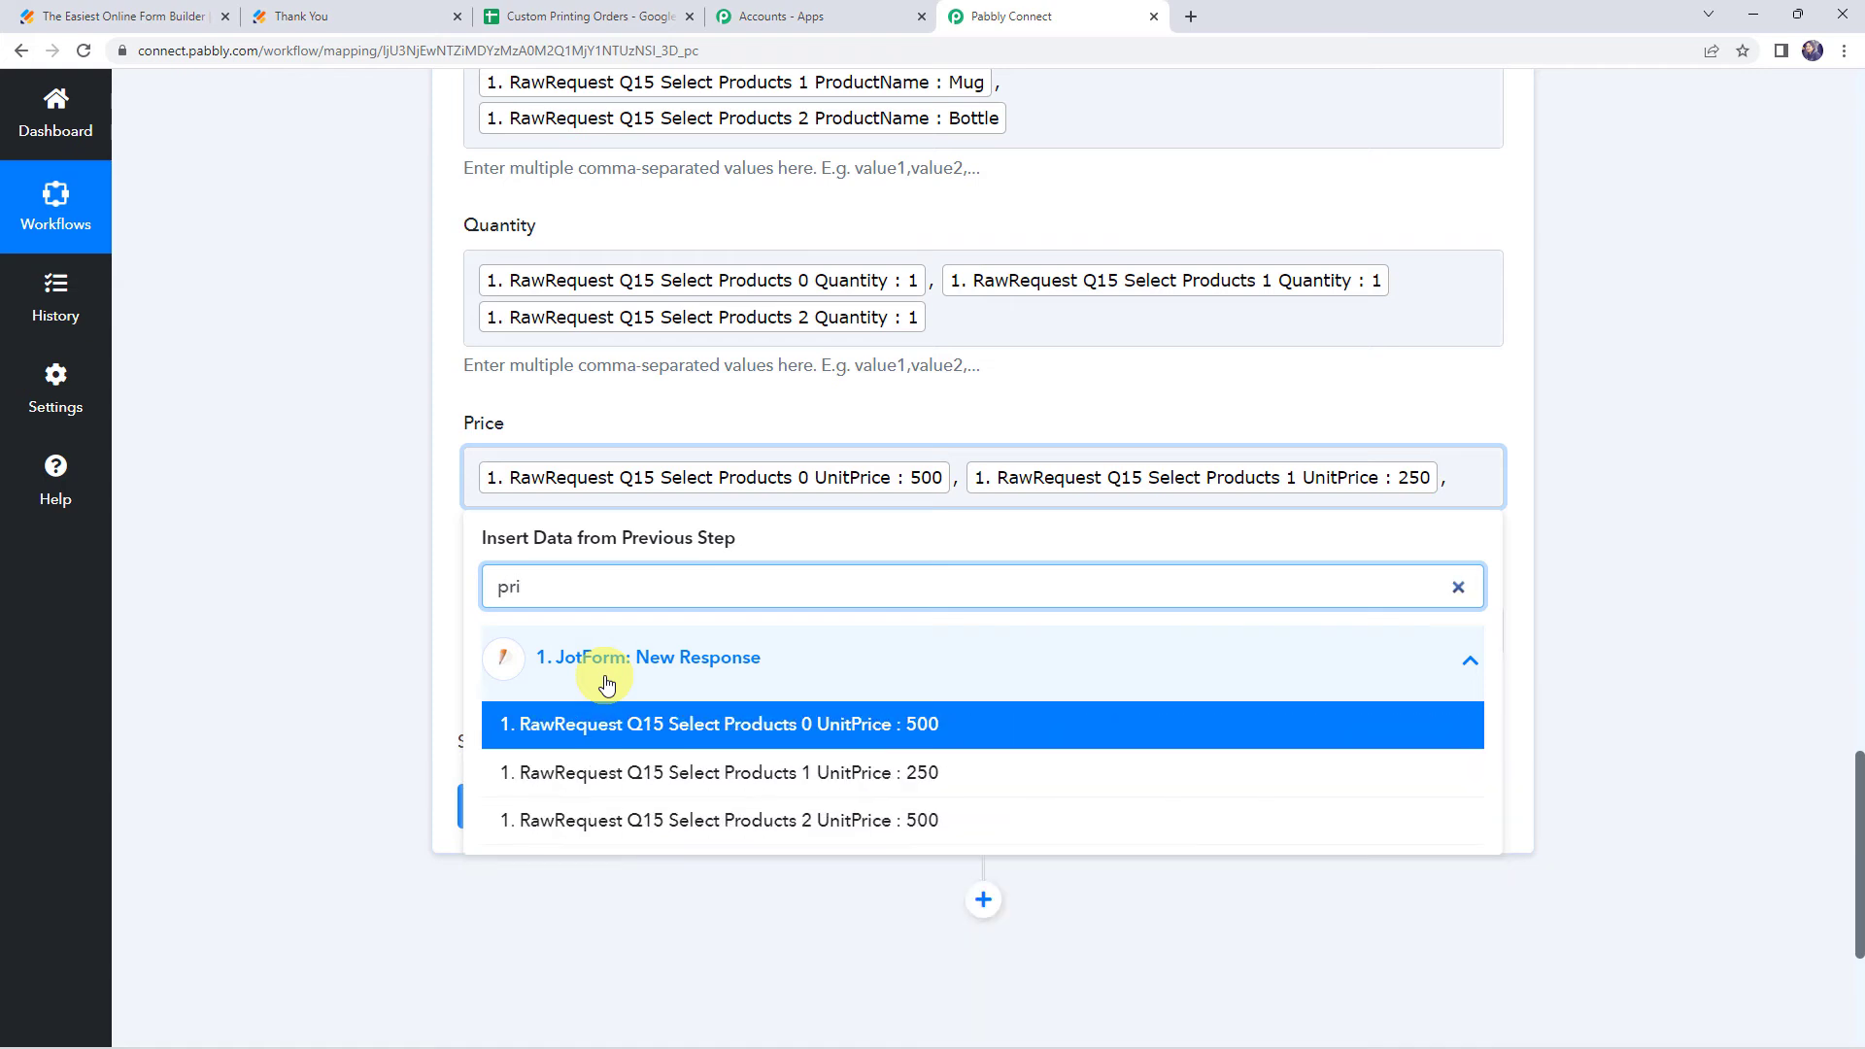
left_click(625, 819)
left_click(247, 532)
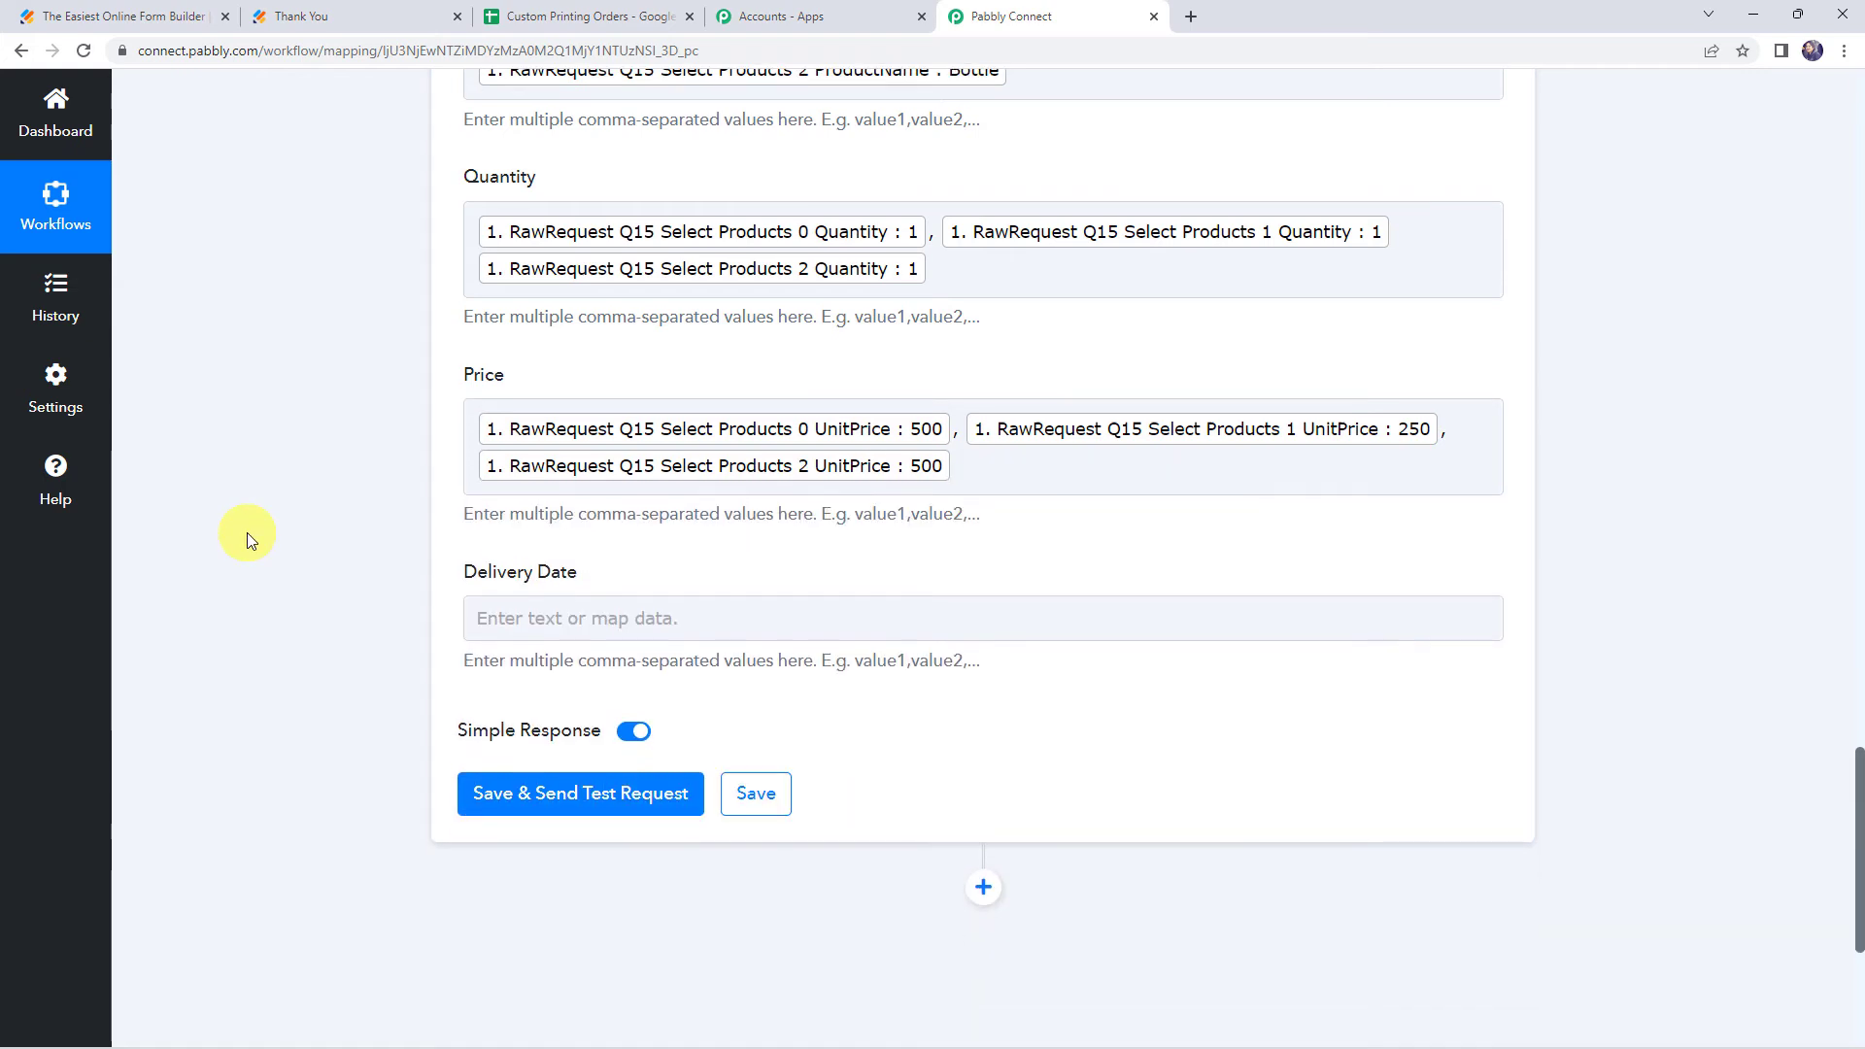
Map Delivery Date to the Q19 DeliveryDate Day, Month and Year fields, separated by hyphens
scroll(247, 532, "down", 1)
left_click(492, 569)
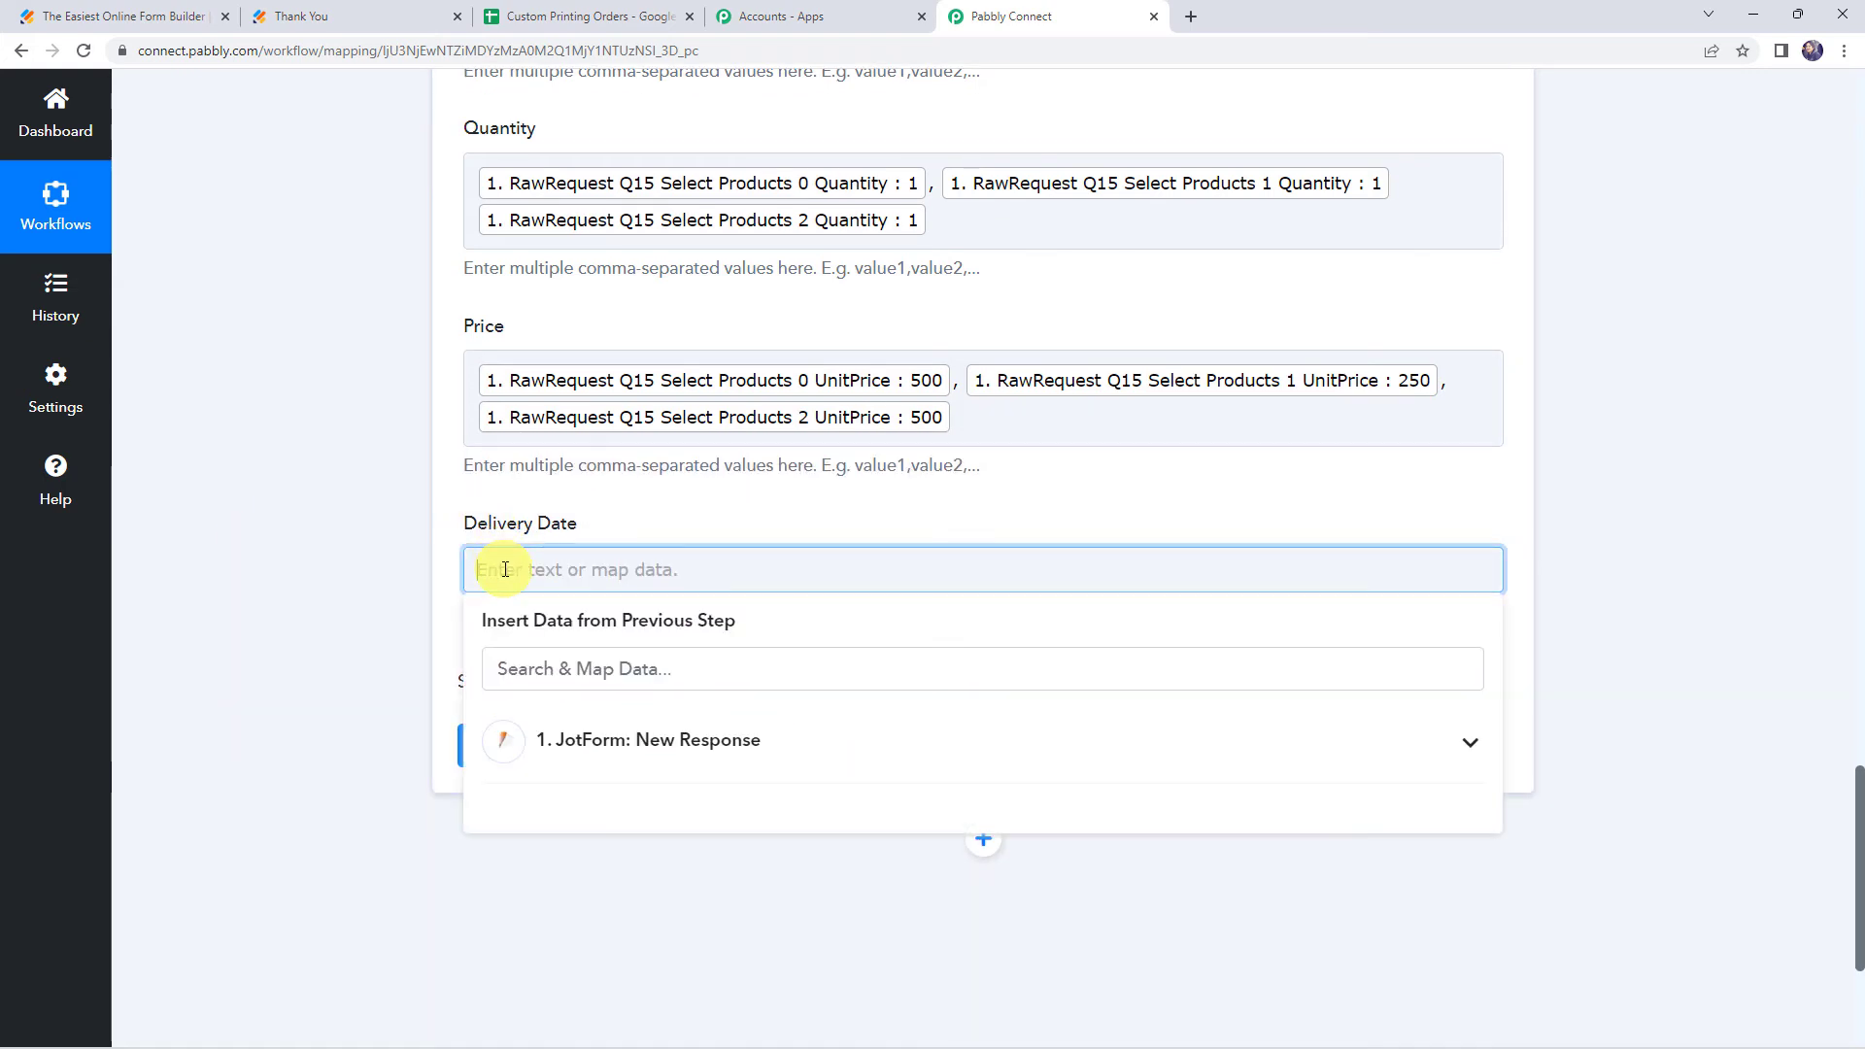
left_click(622, 748)
type("date")
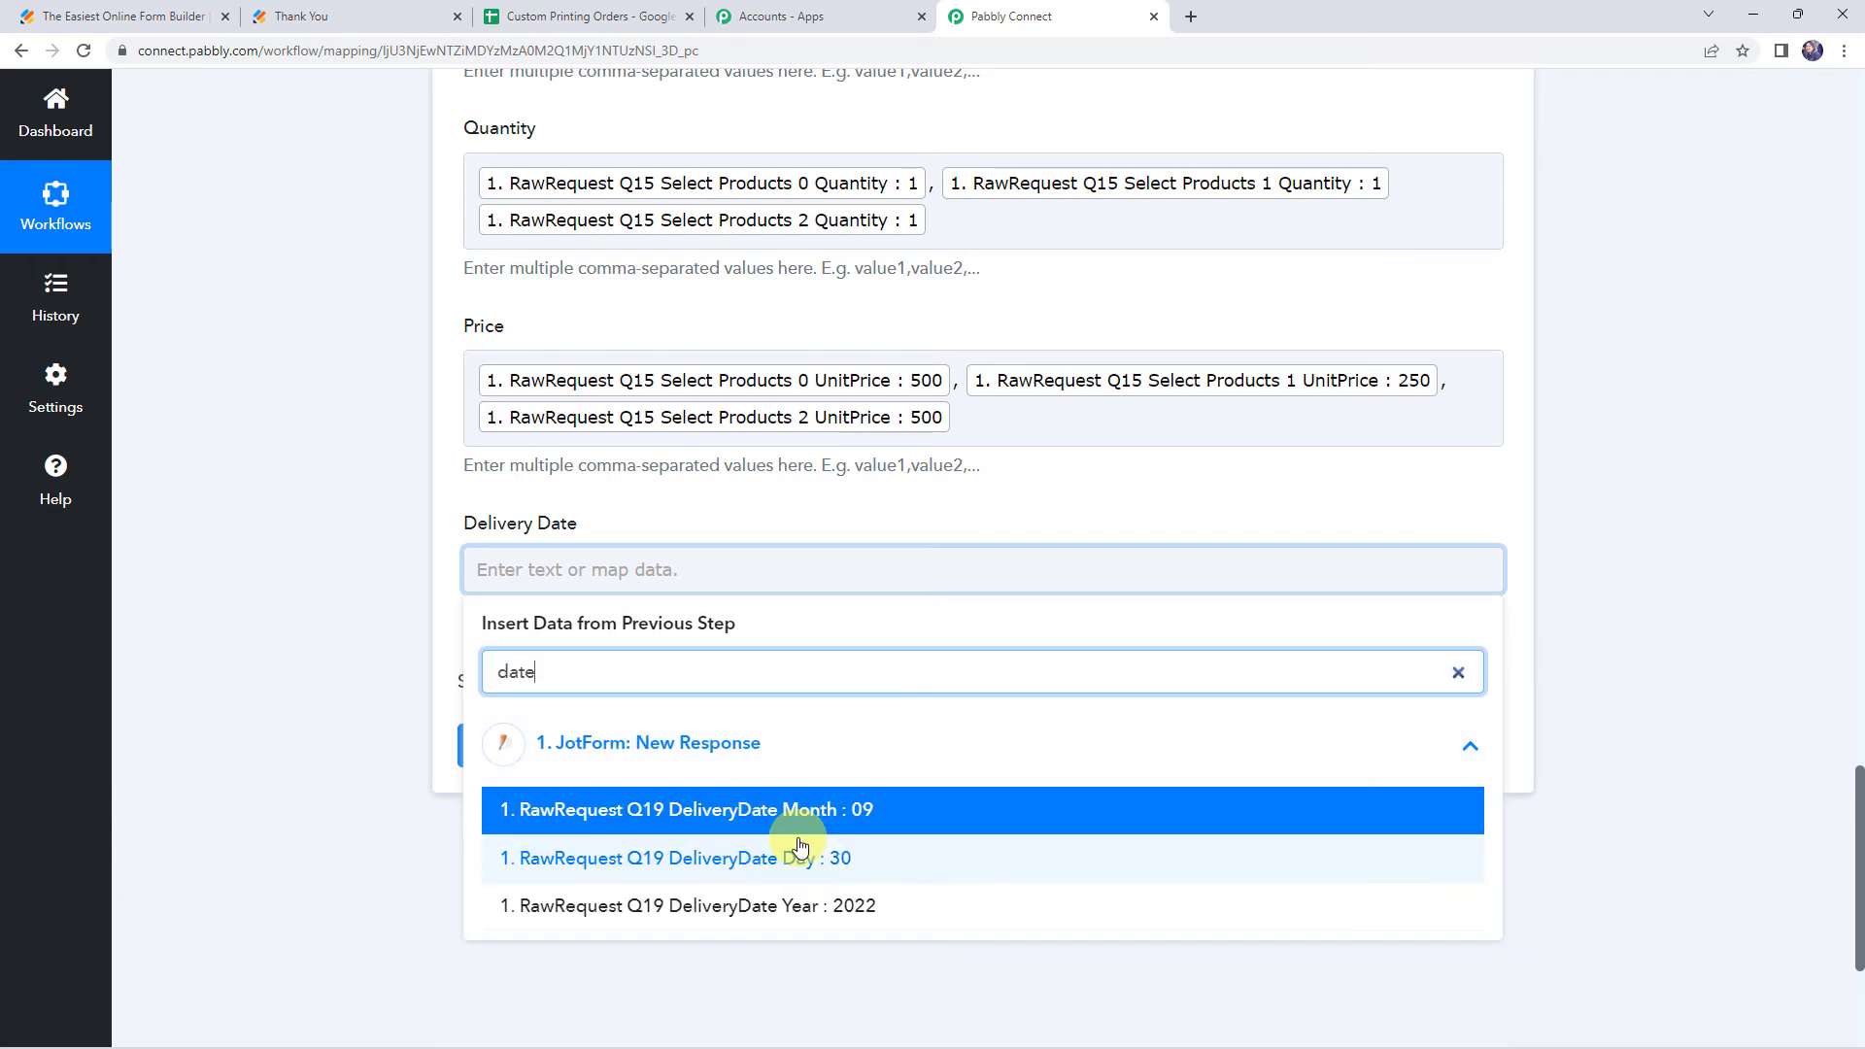
left_click(787, 872)
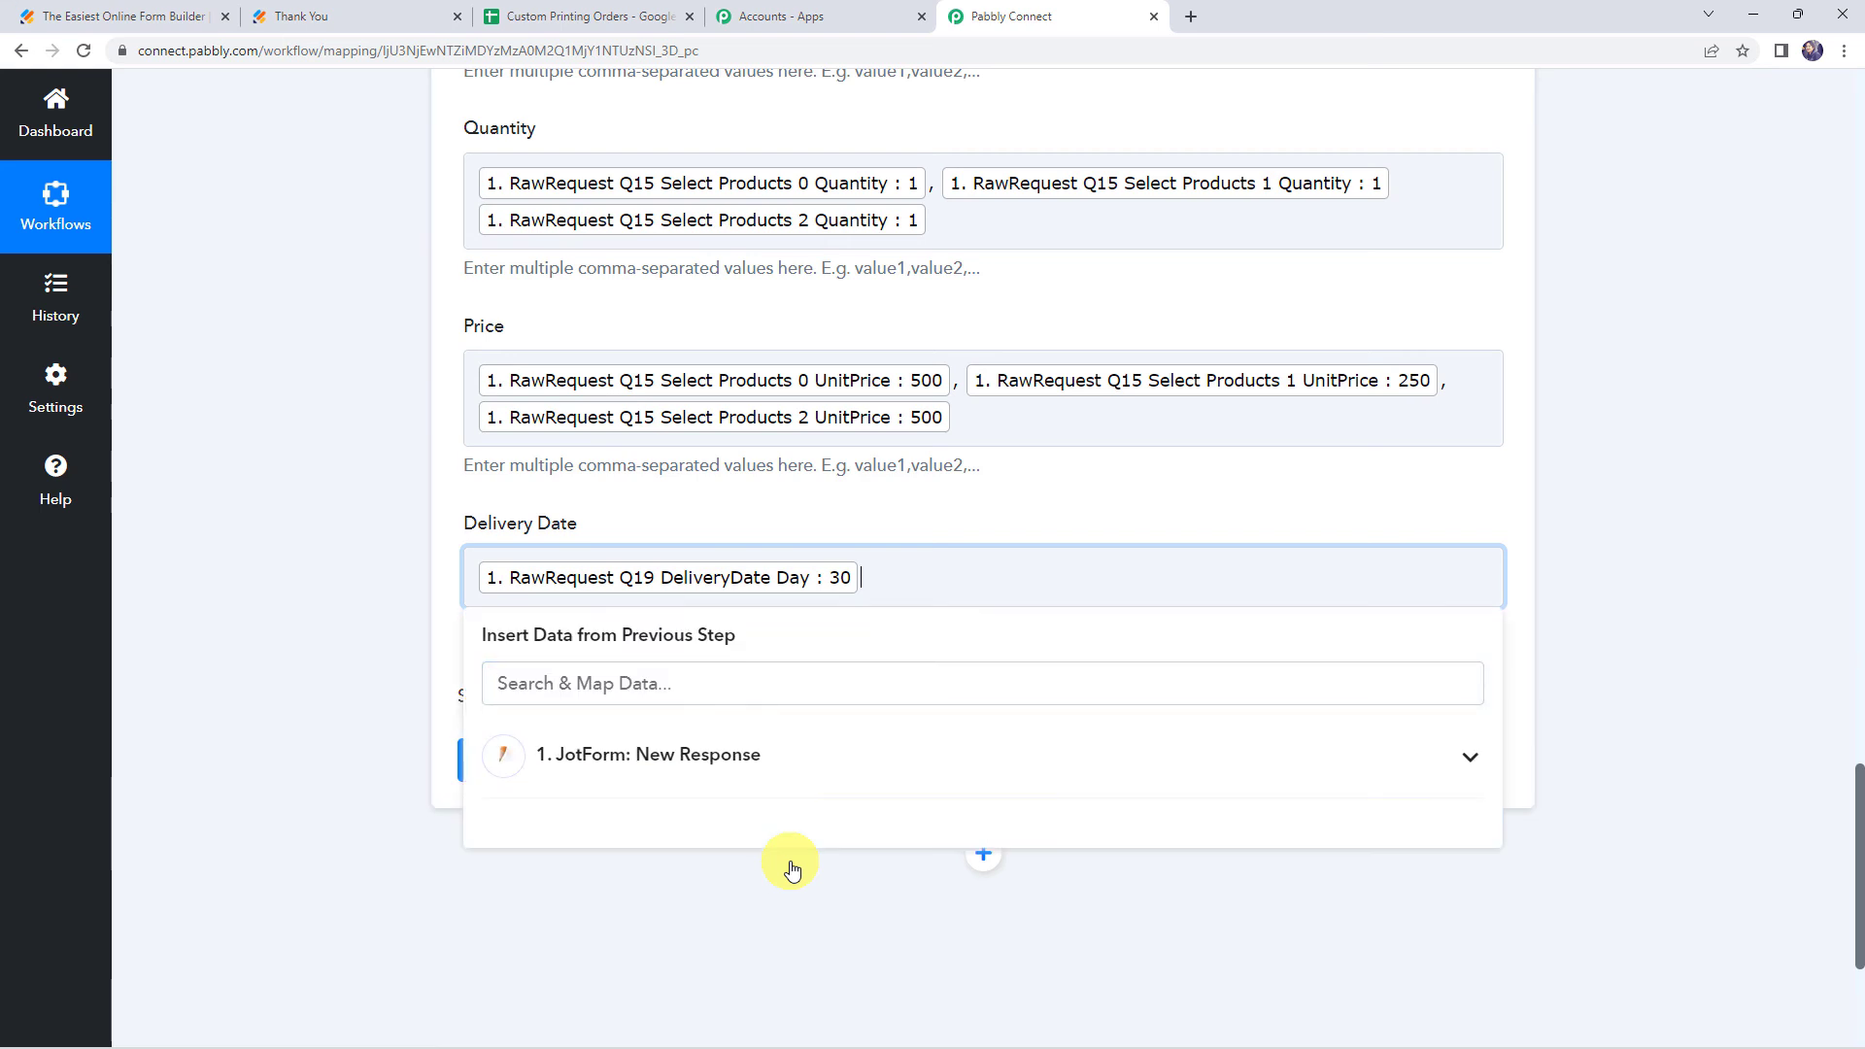
left_click(687, 762)
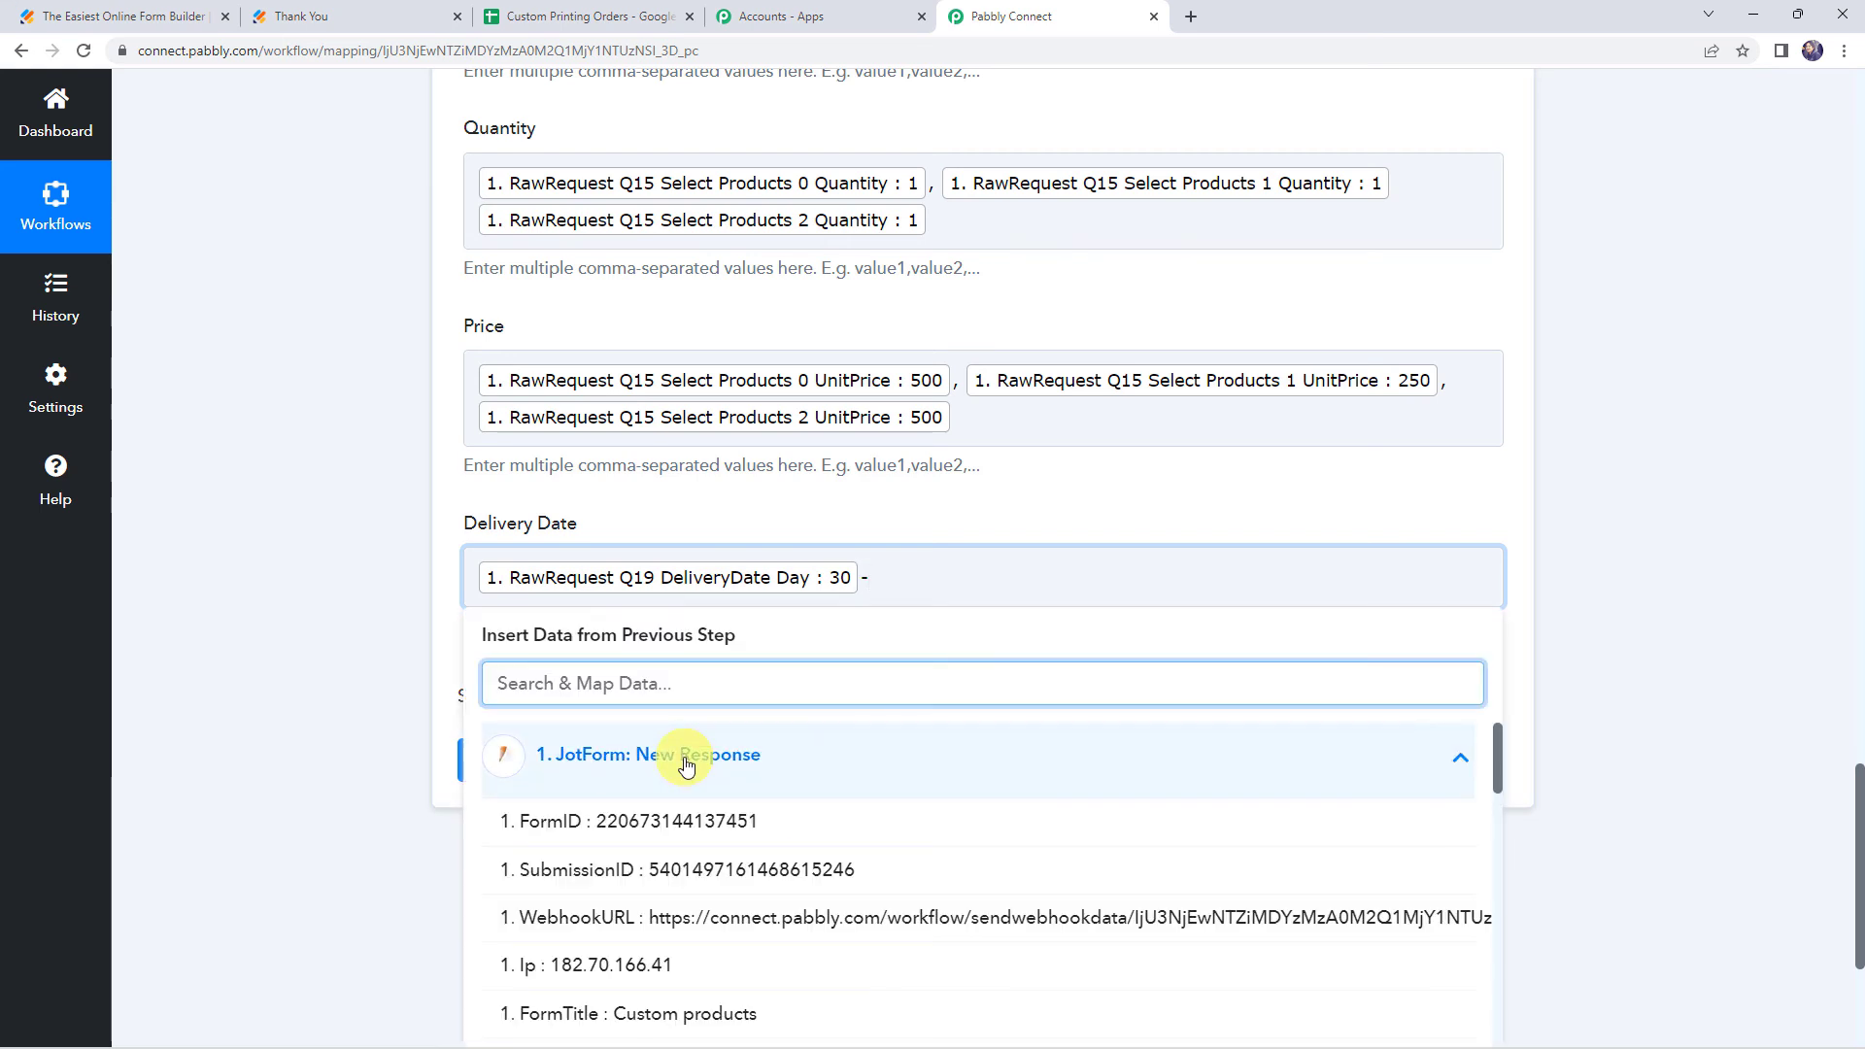
type("date")
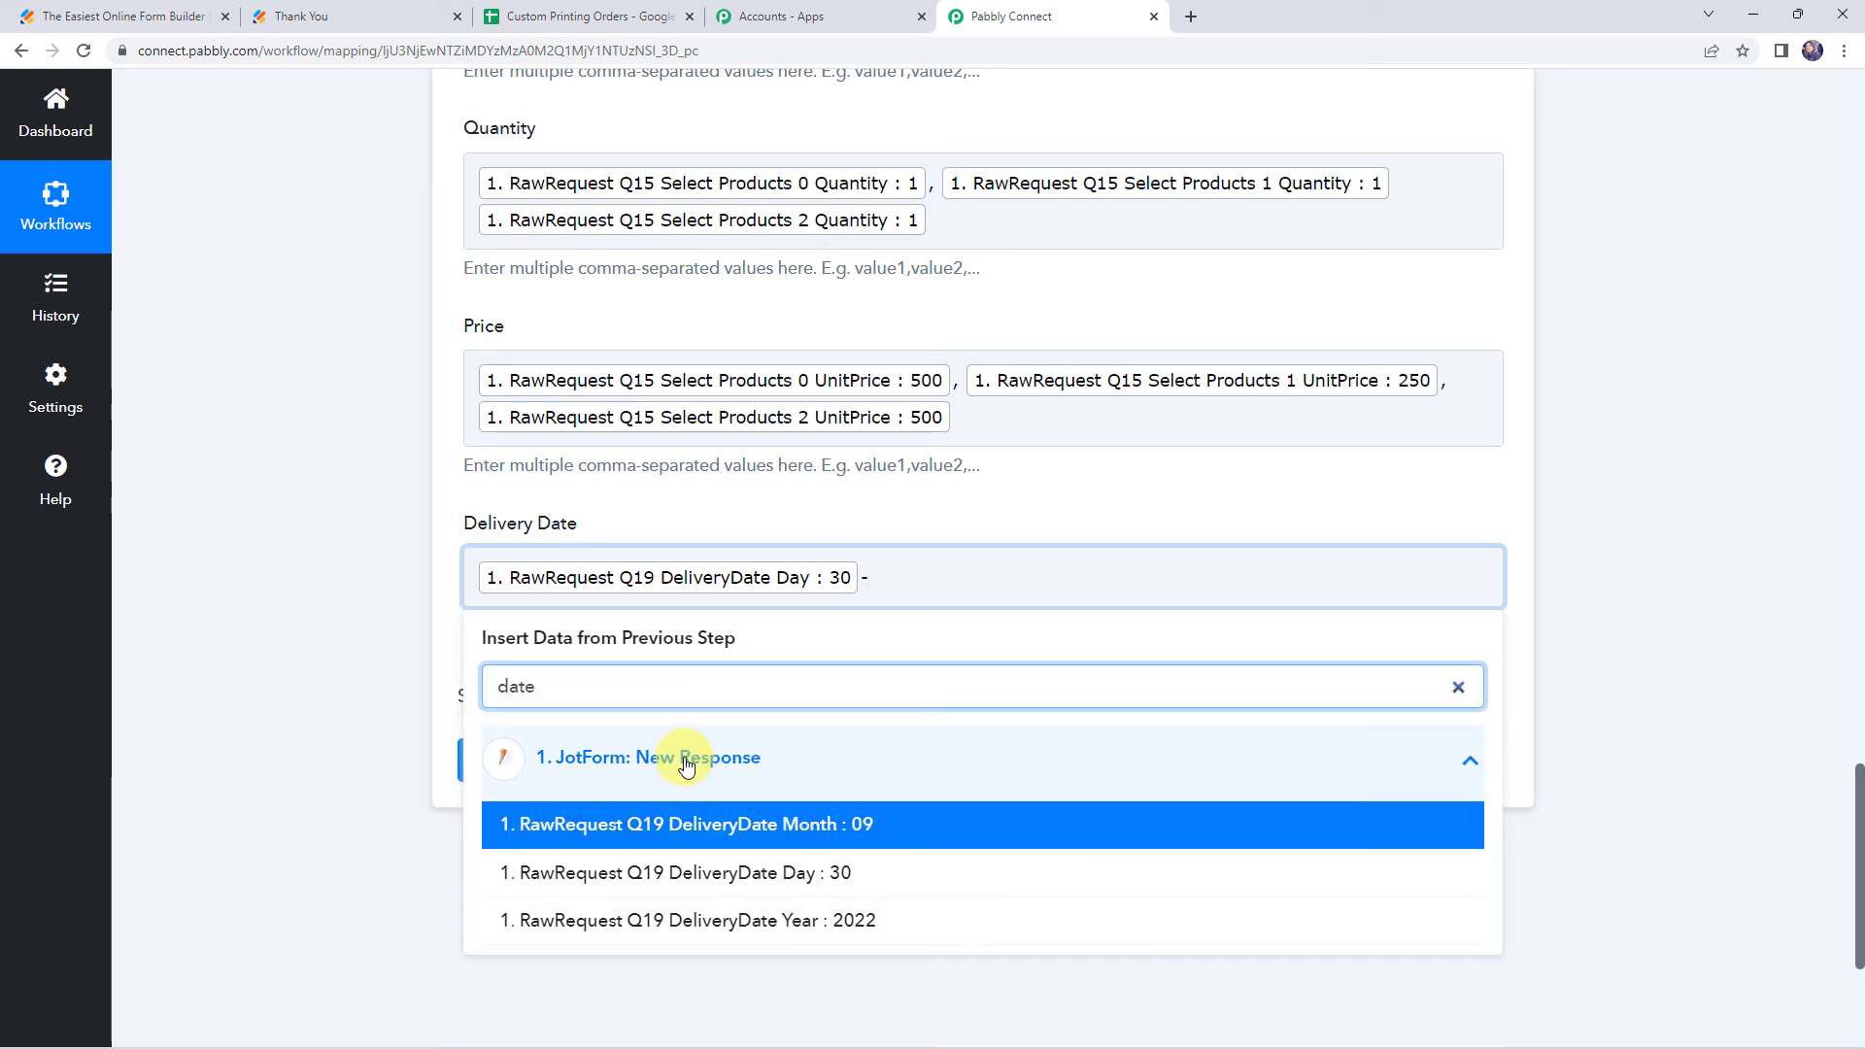
left_click(703, 835)
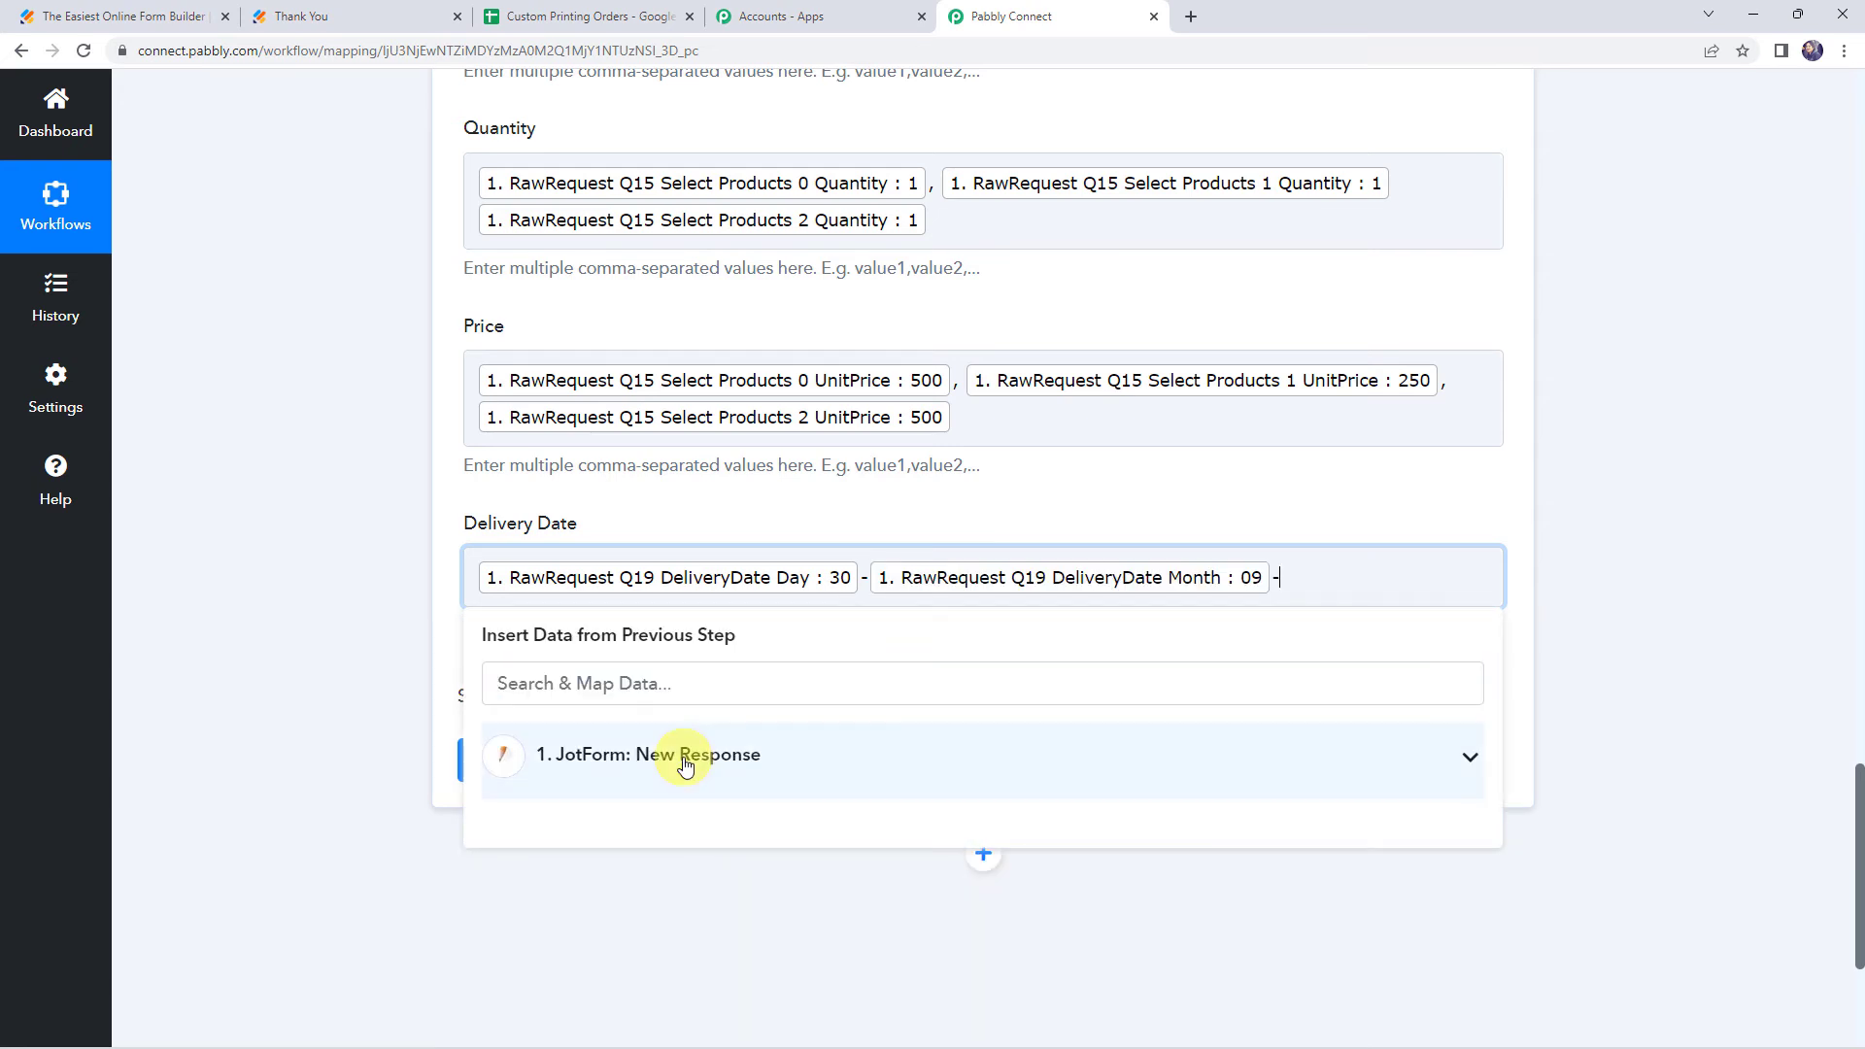
type("dat")
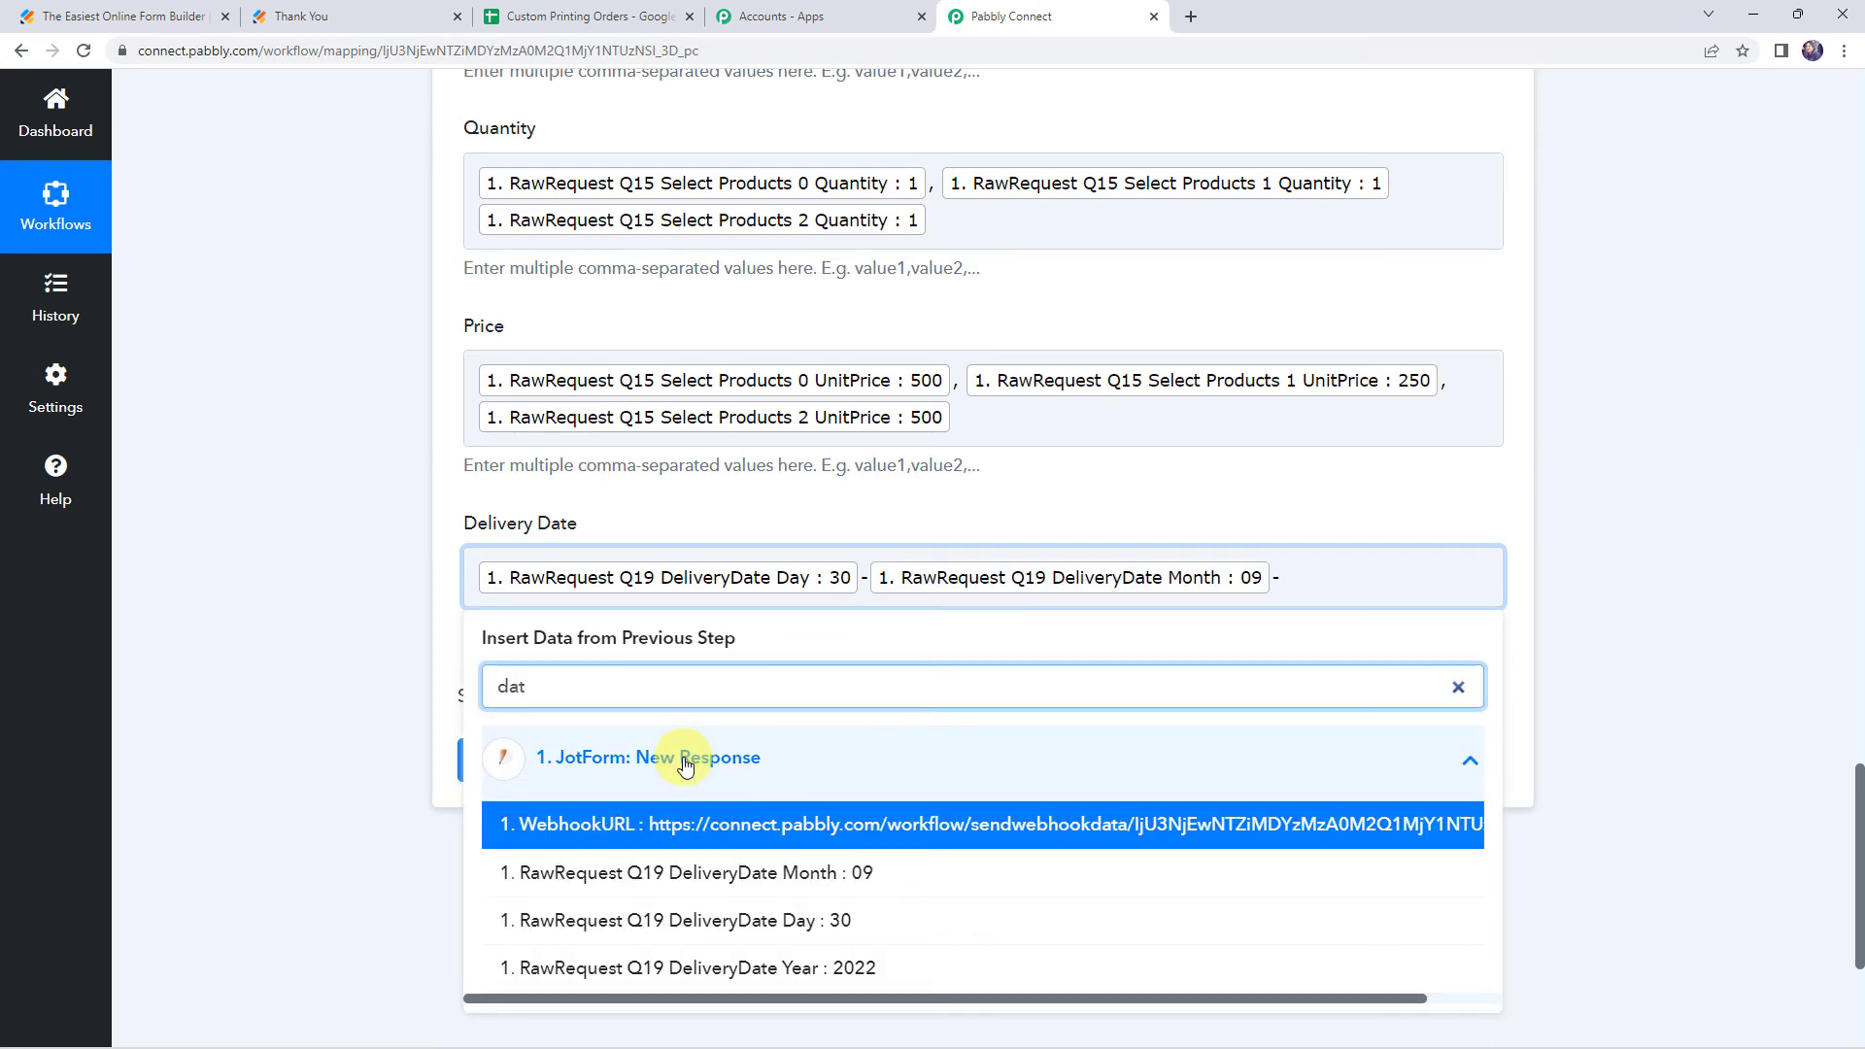
left_click(743, 969)
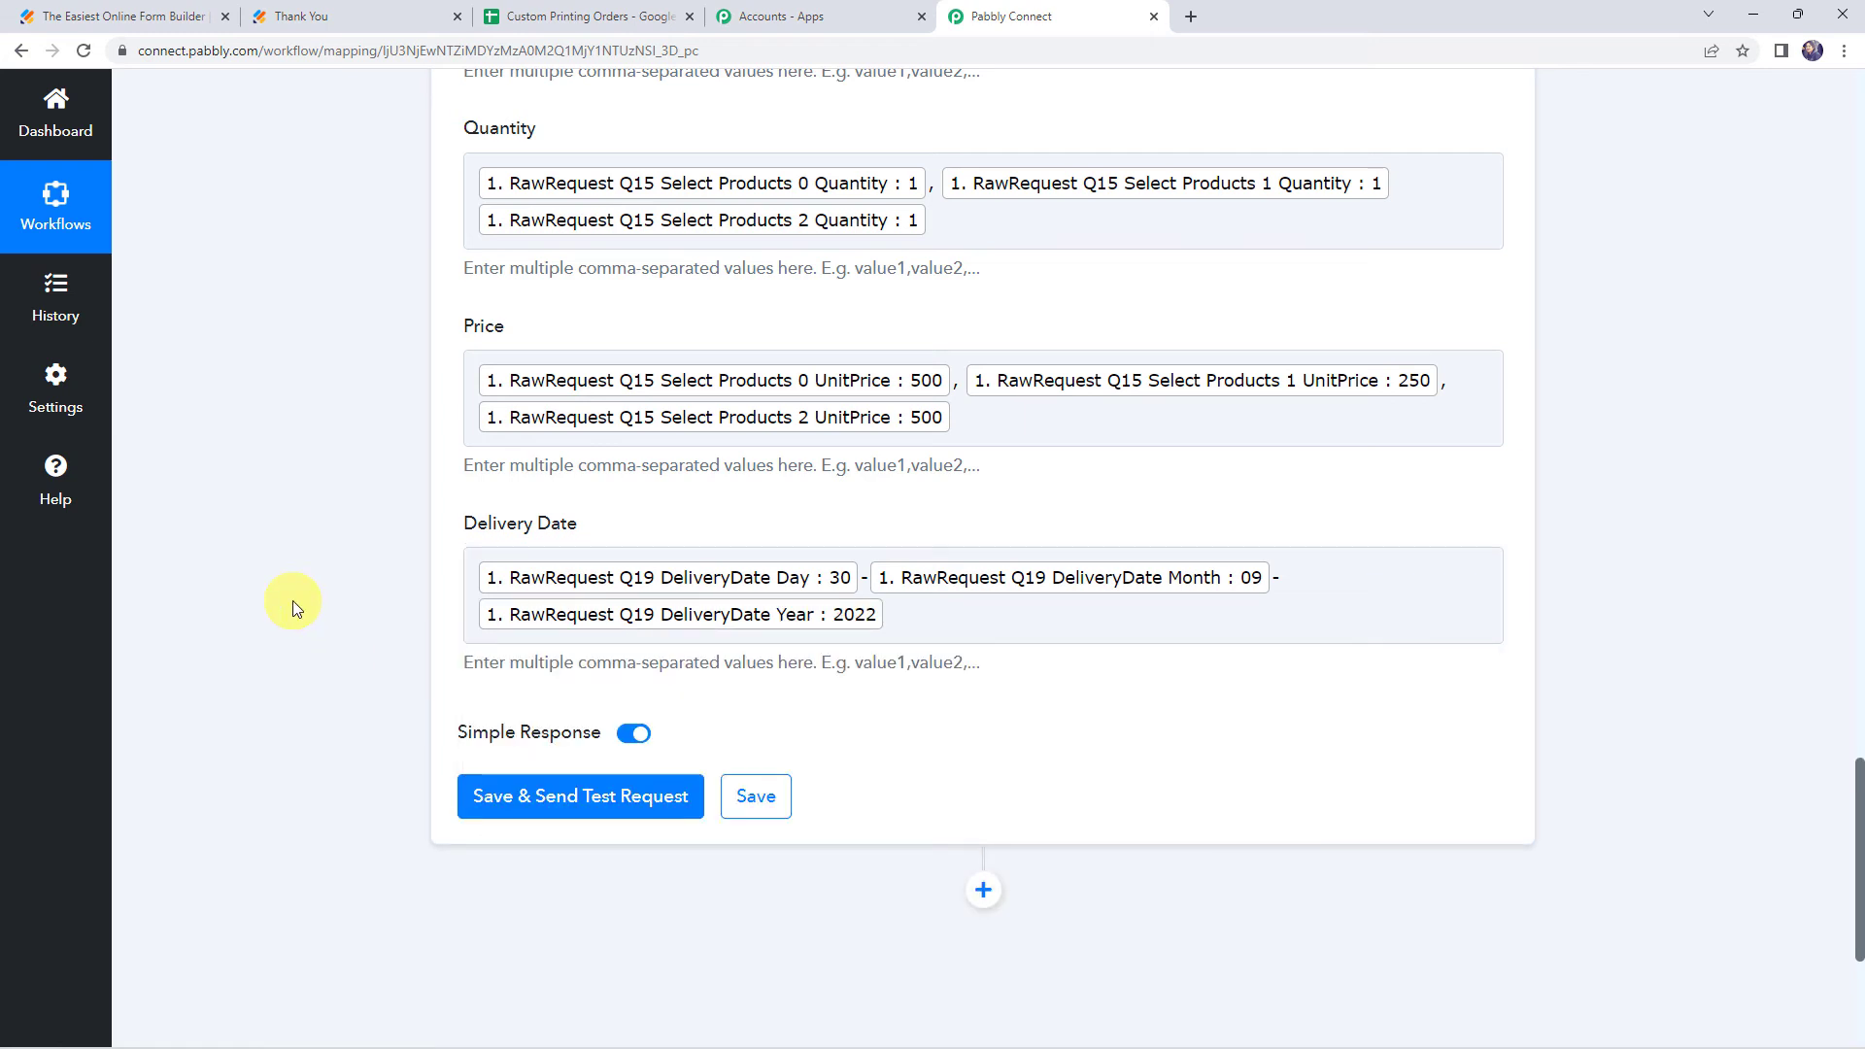
Save the Google Sheets action and send a test request
left_click(573, 797)
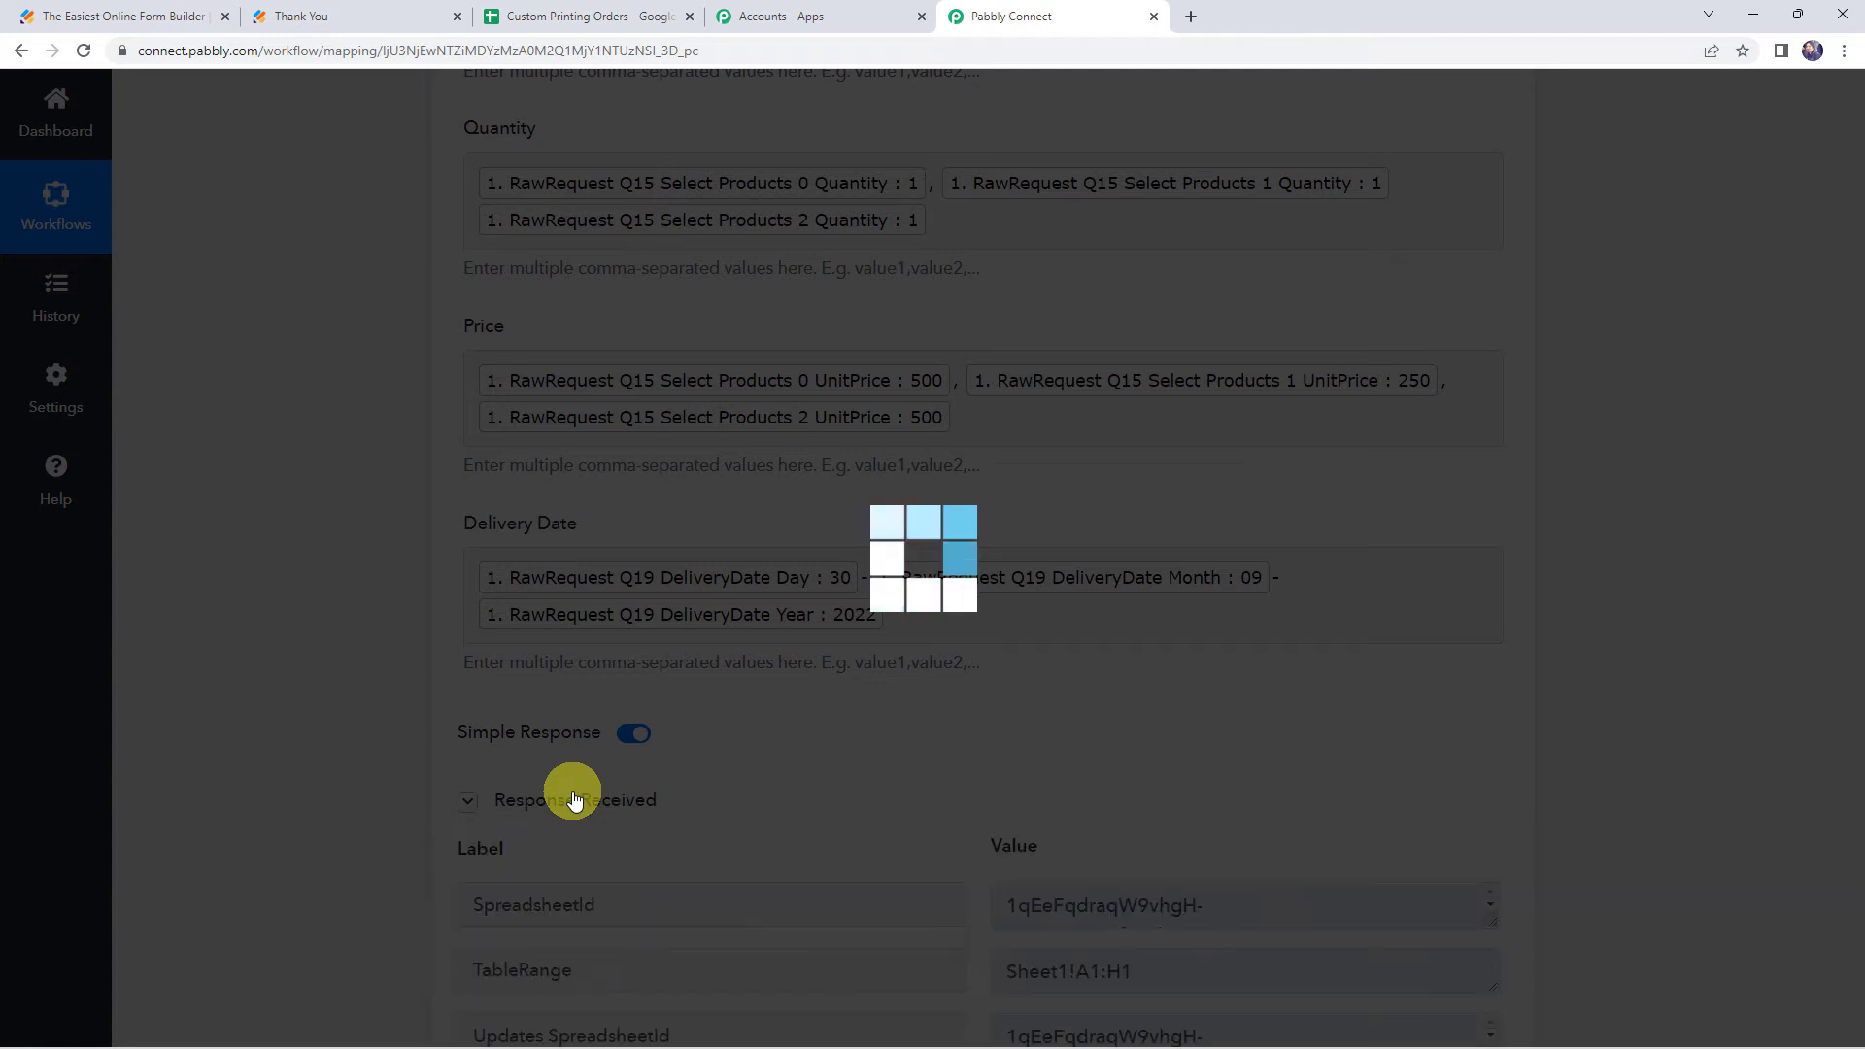
scroll(375, 666, "down", 5)
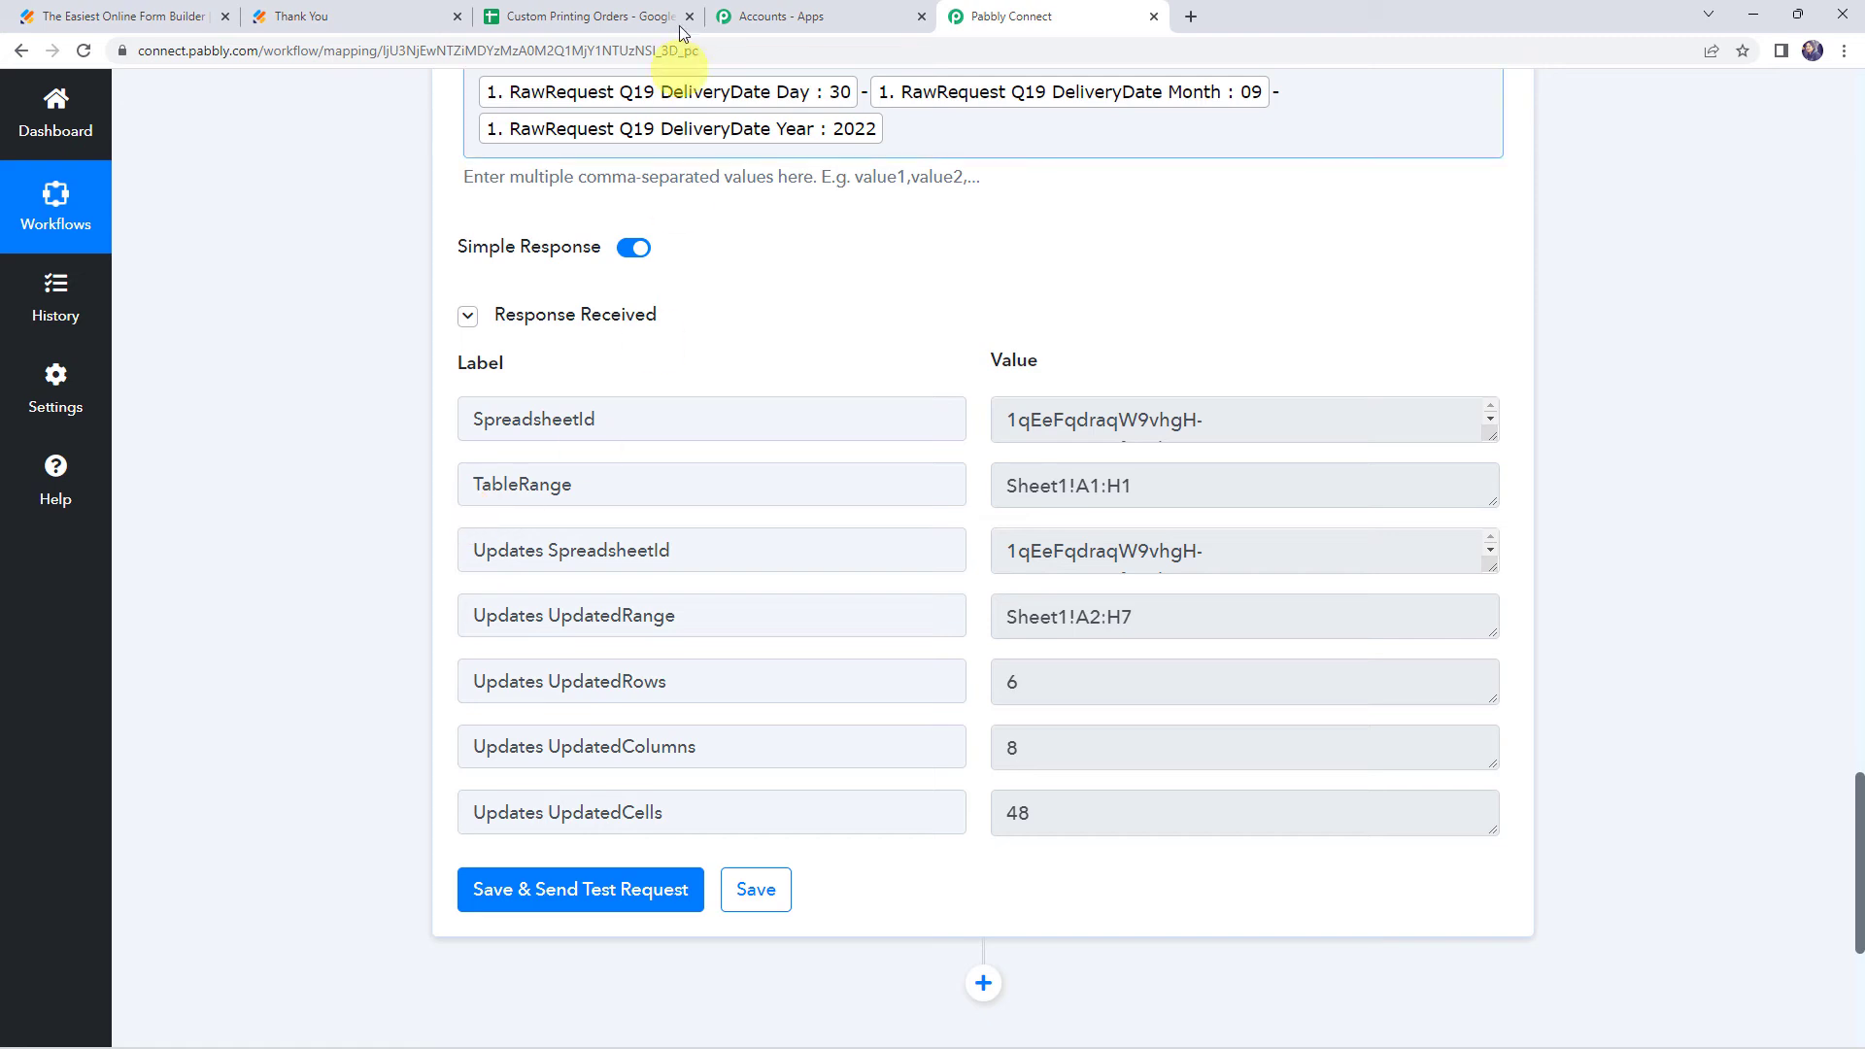
Switch to the Custom Printing Orders spreadsheet and inspect the cells of the newly added rows
left_click(628, 14)
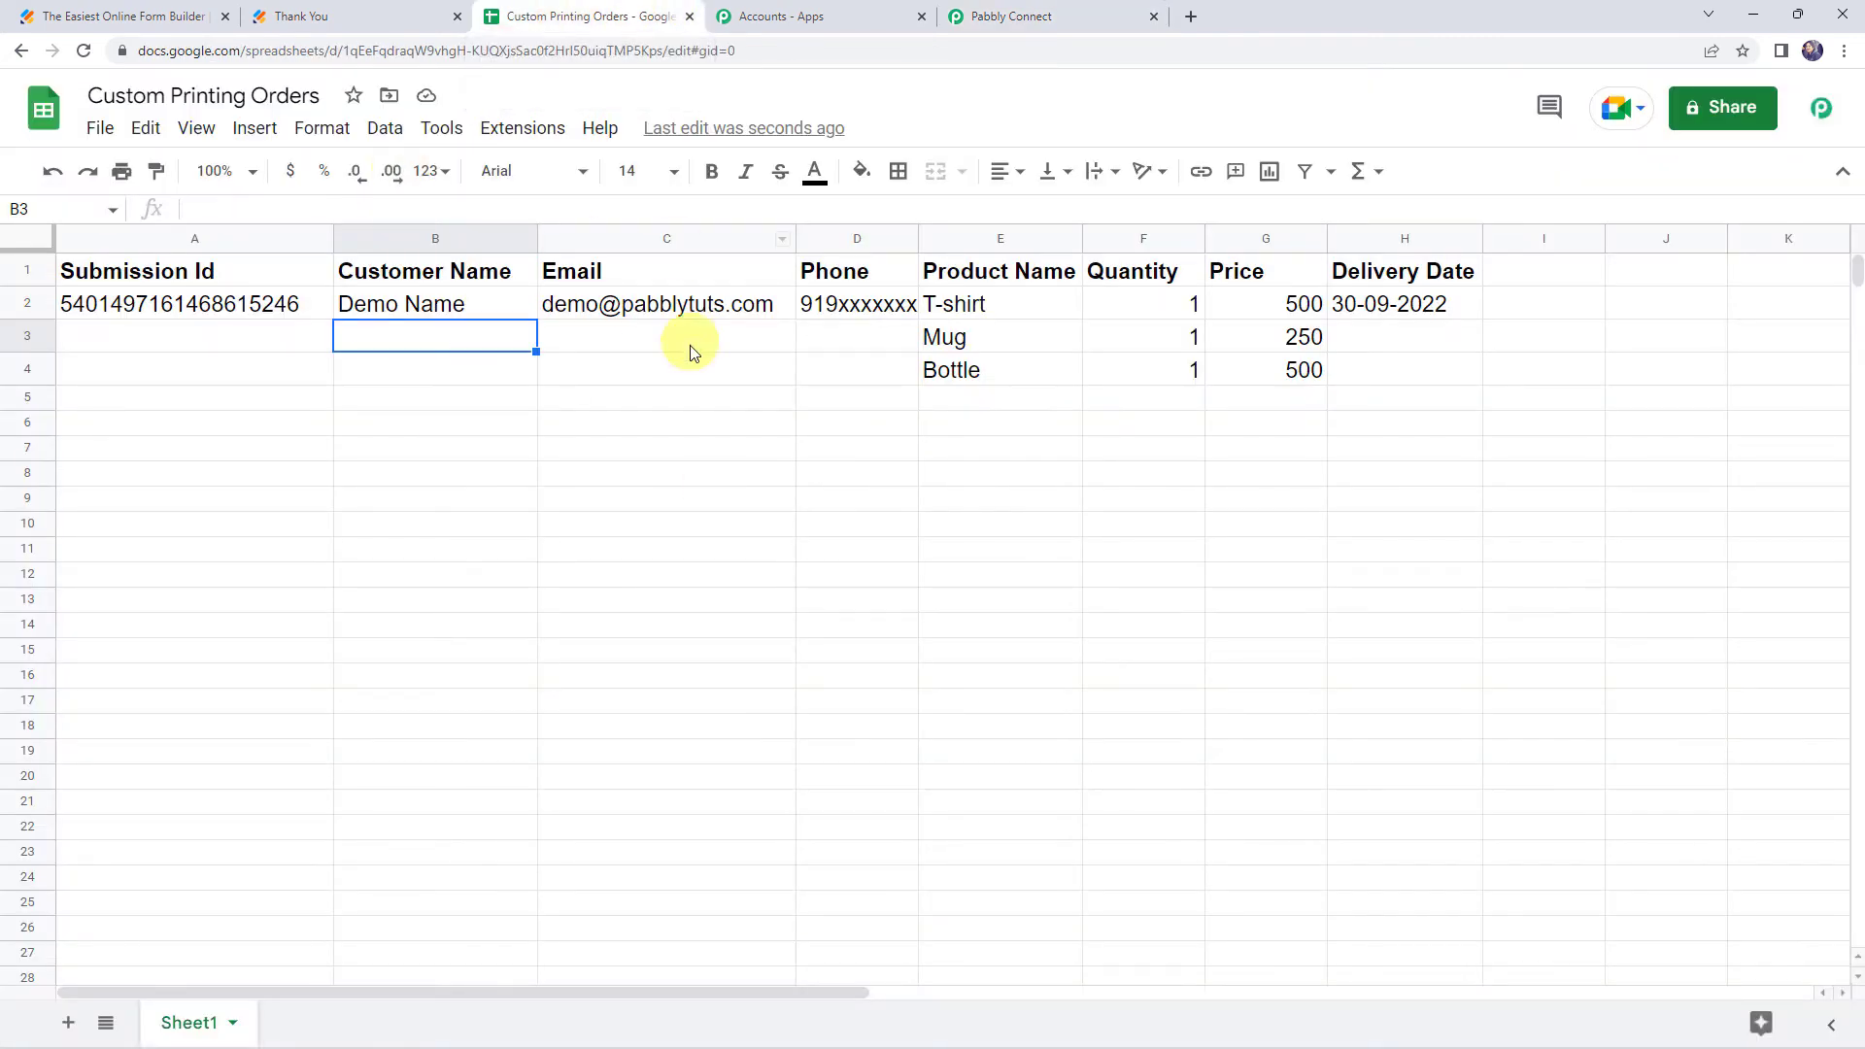
left_click(222, 303)
left_click(430, 303)
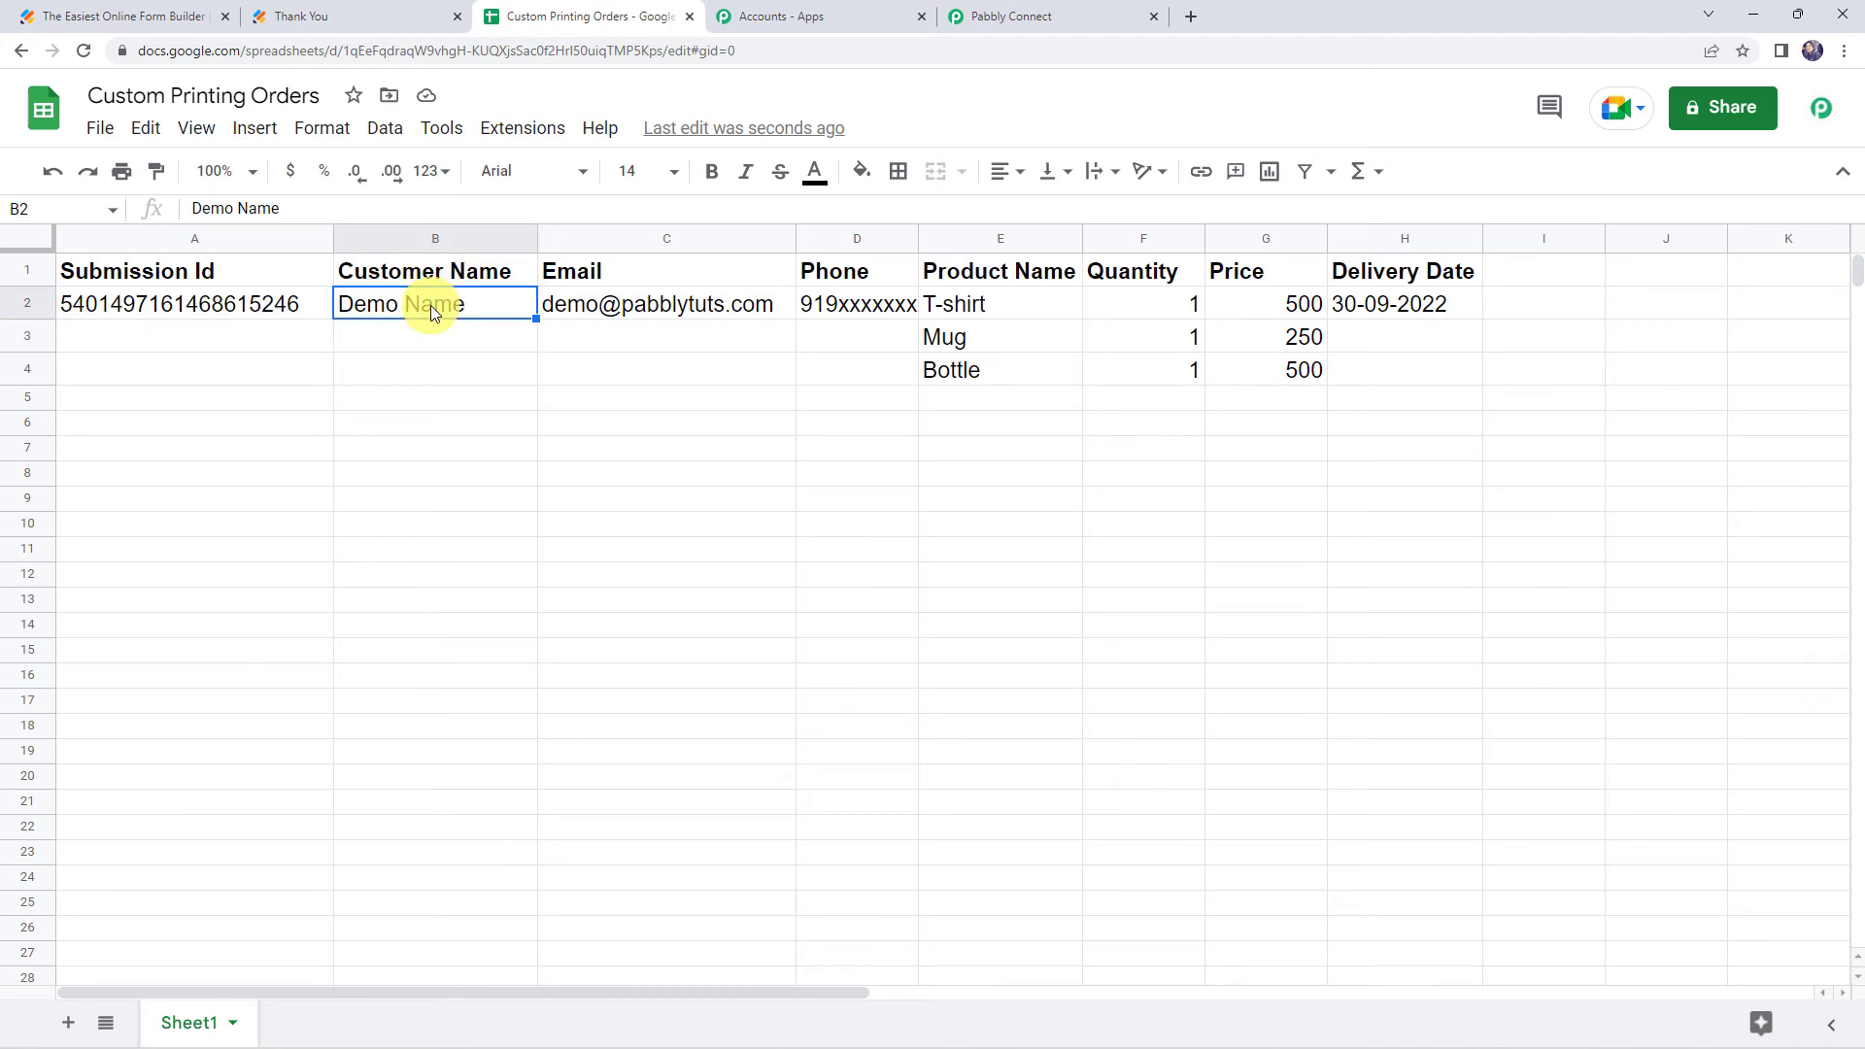
left_click(569, 308)
left_click(833, 304)
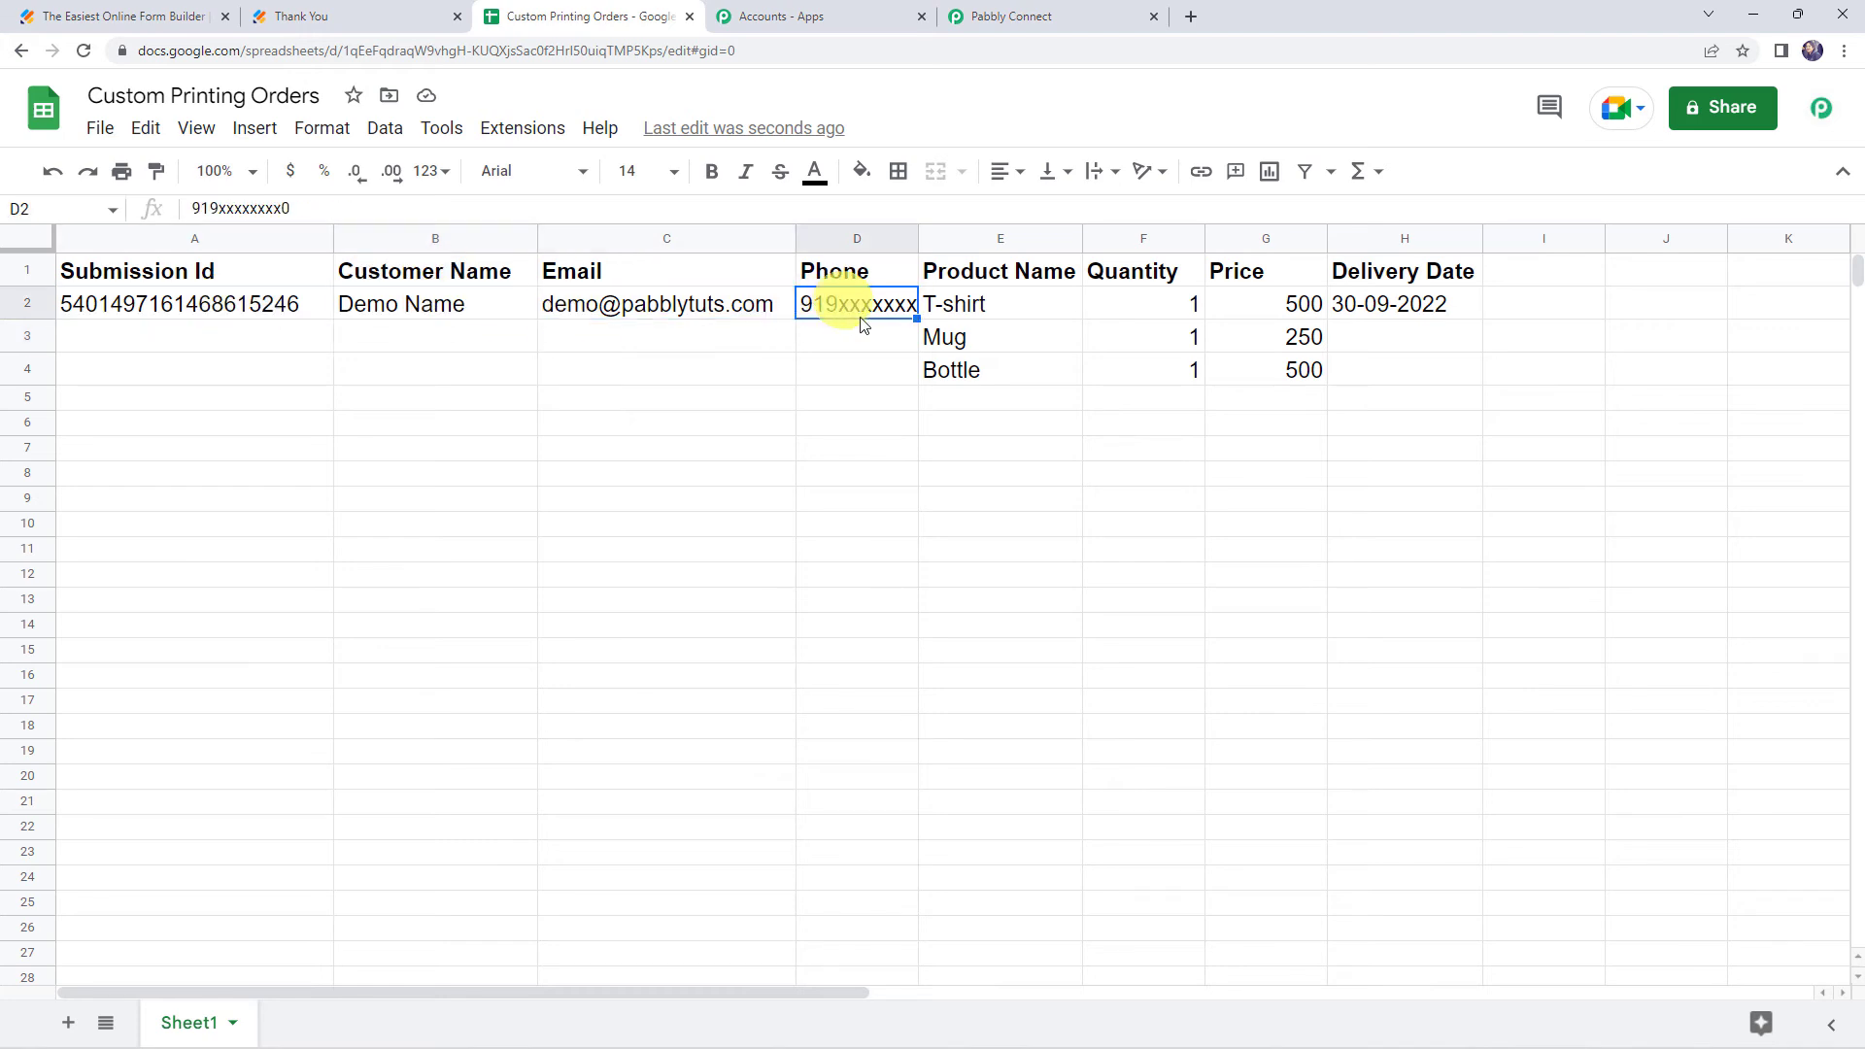
left_click(957, 304)
left_click(955, 337)
left_click(950, 370)
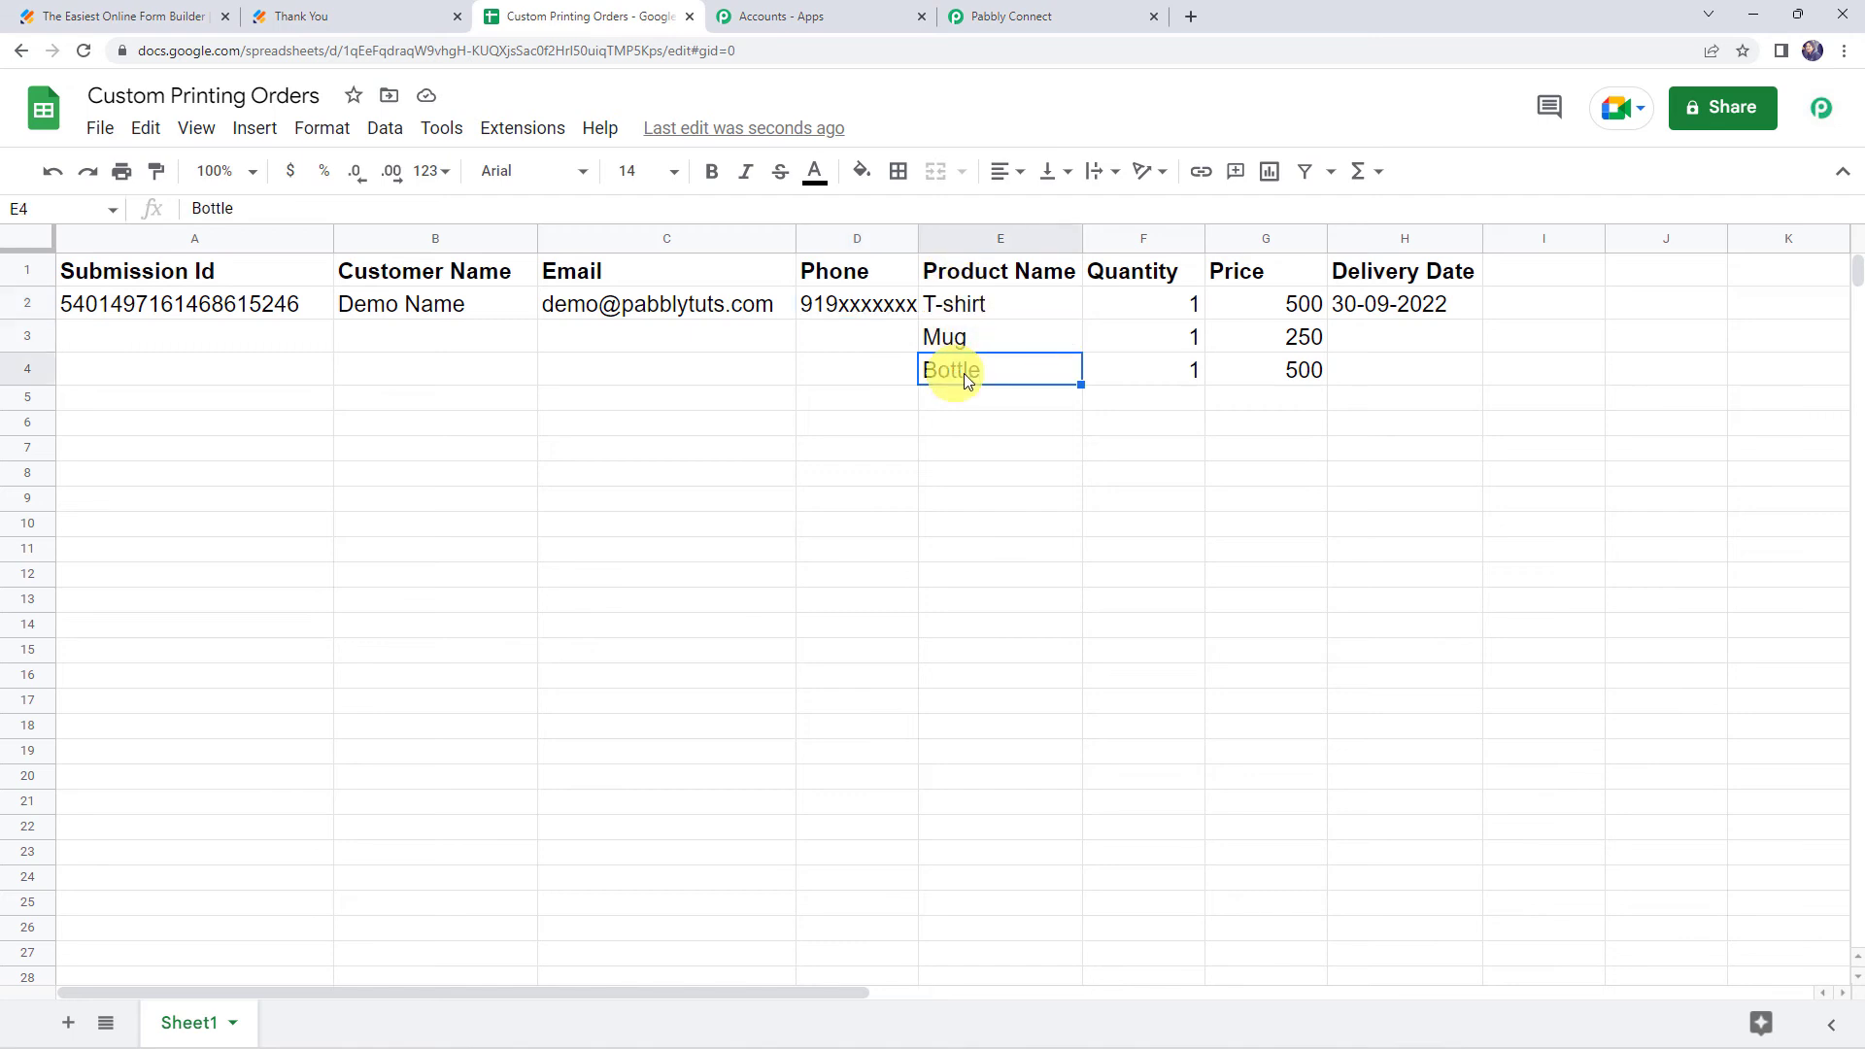
left_click_drag(1175, 319, 1255, 381)
left_click(1253, 304)
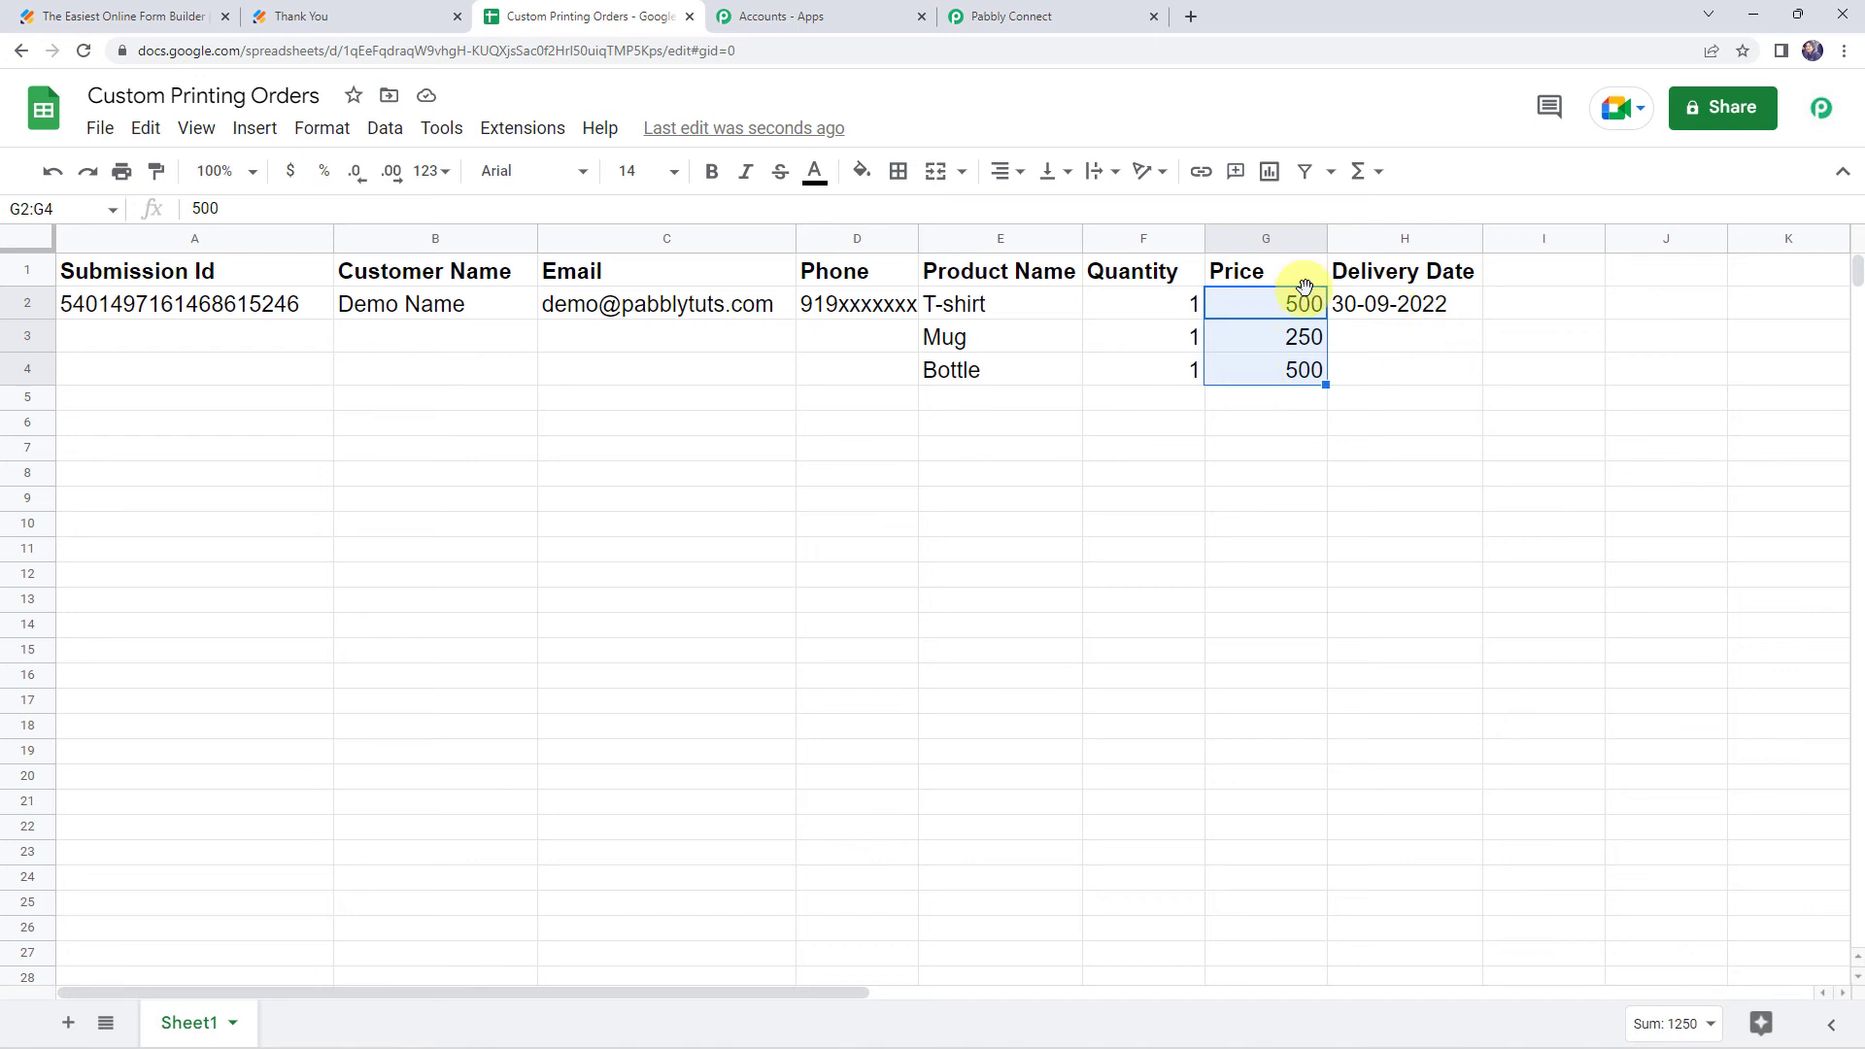
left_click(1393, 307)
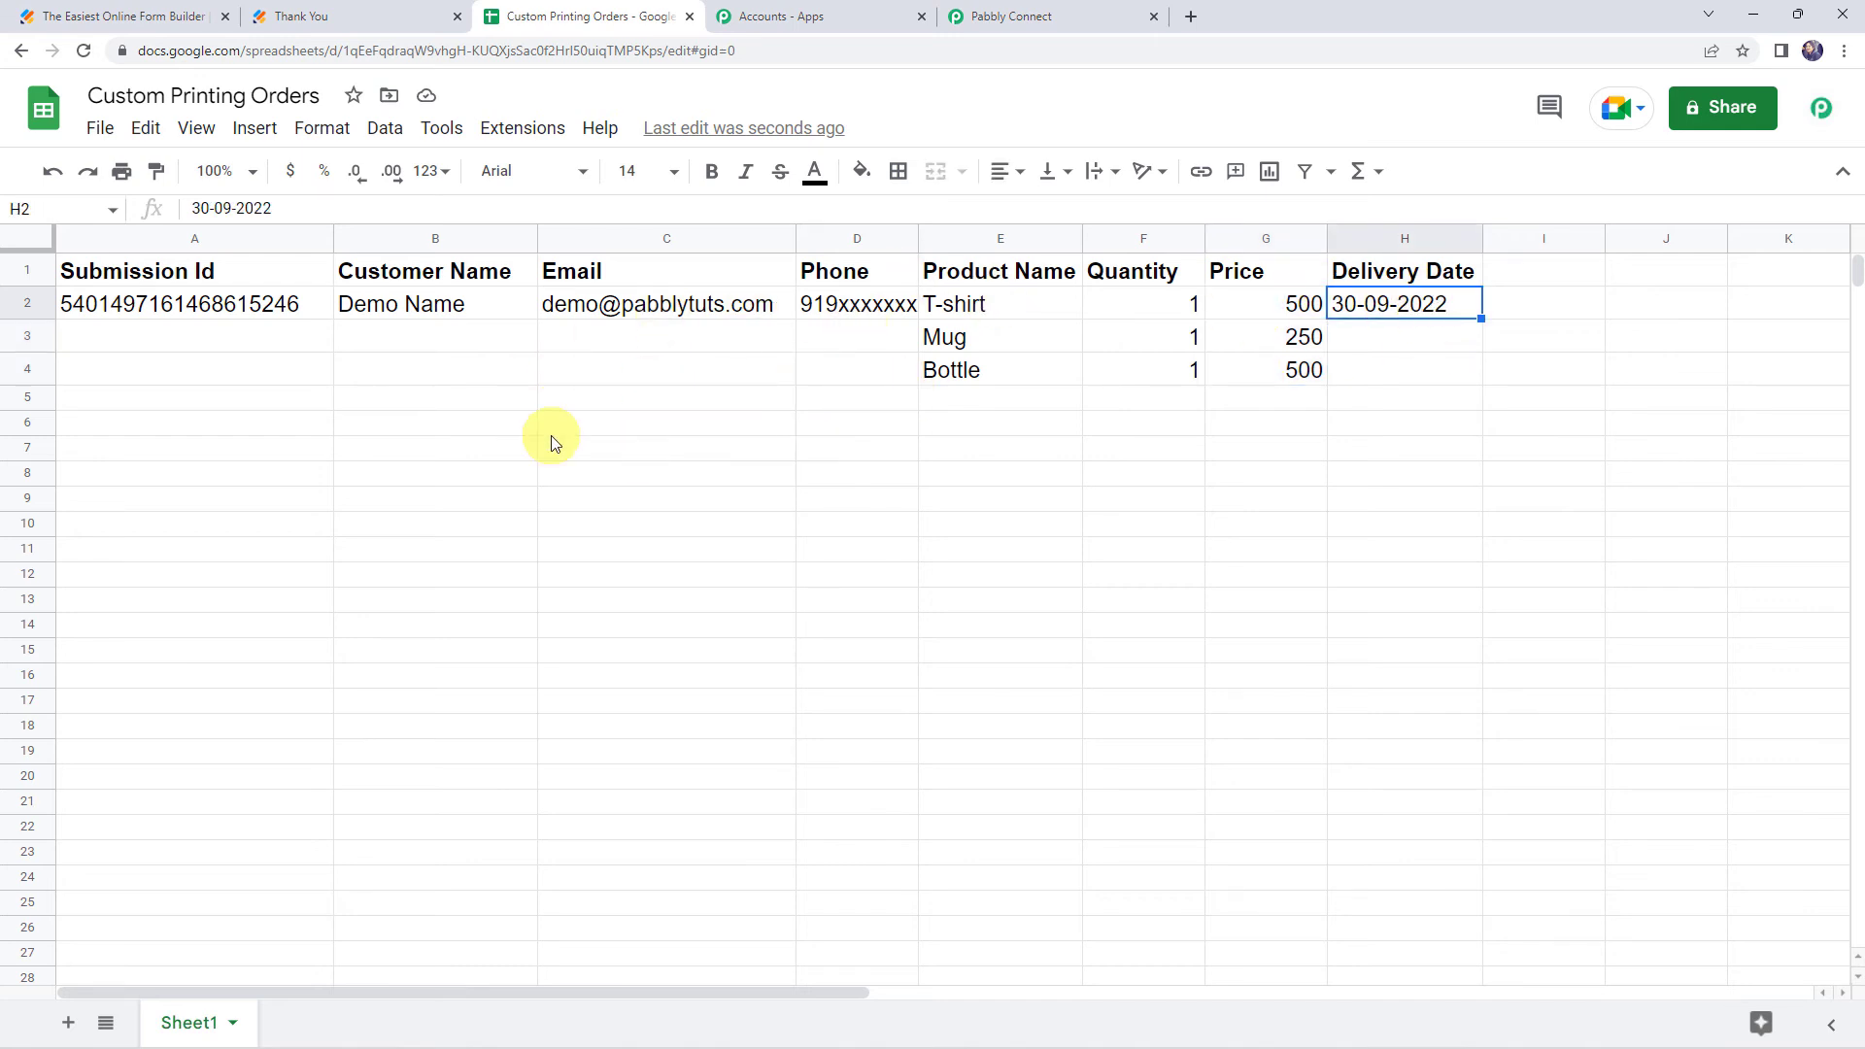
Return to the Pabbly Connect workflow and save the action
left_click(1017, 16)
scroll(583, 680, "down", 2)
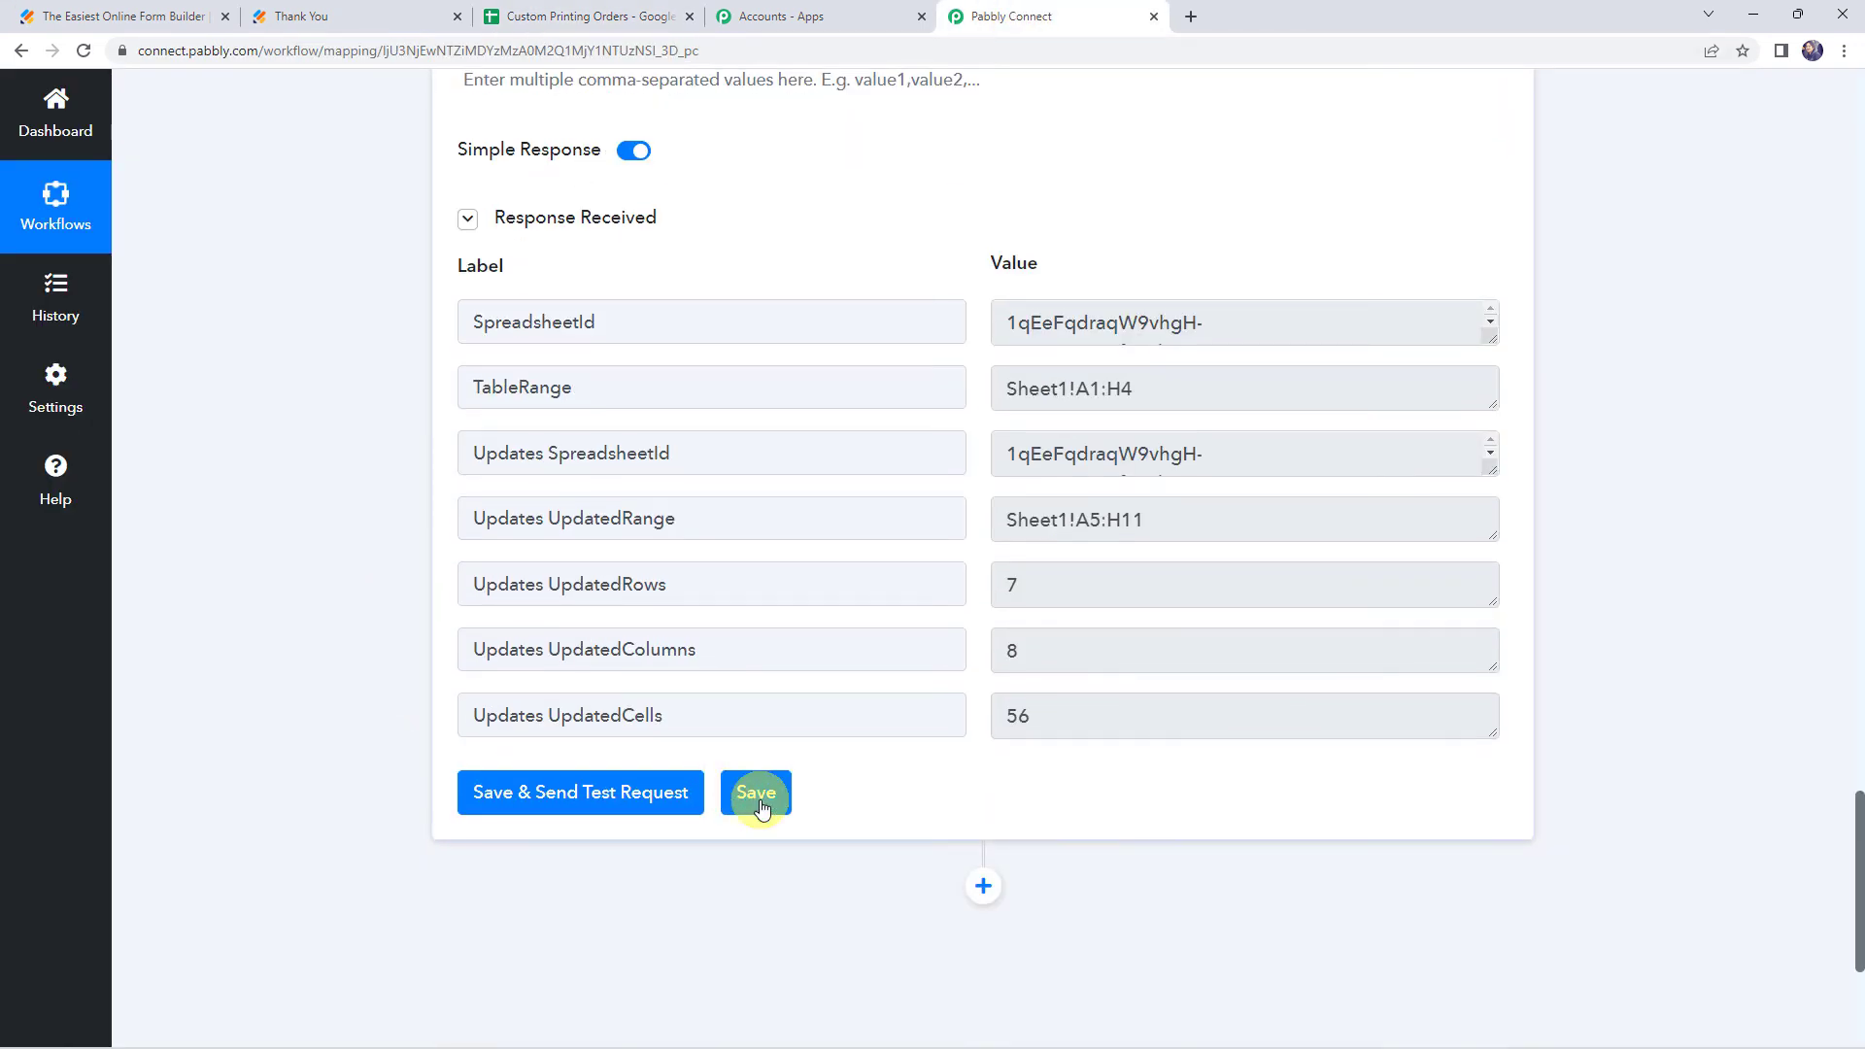
left_click(759, 802)
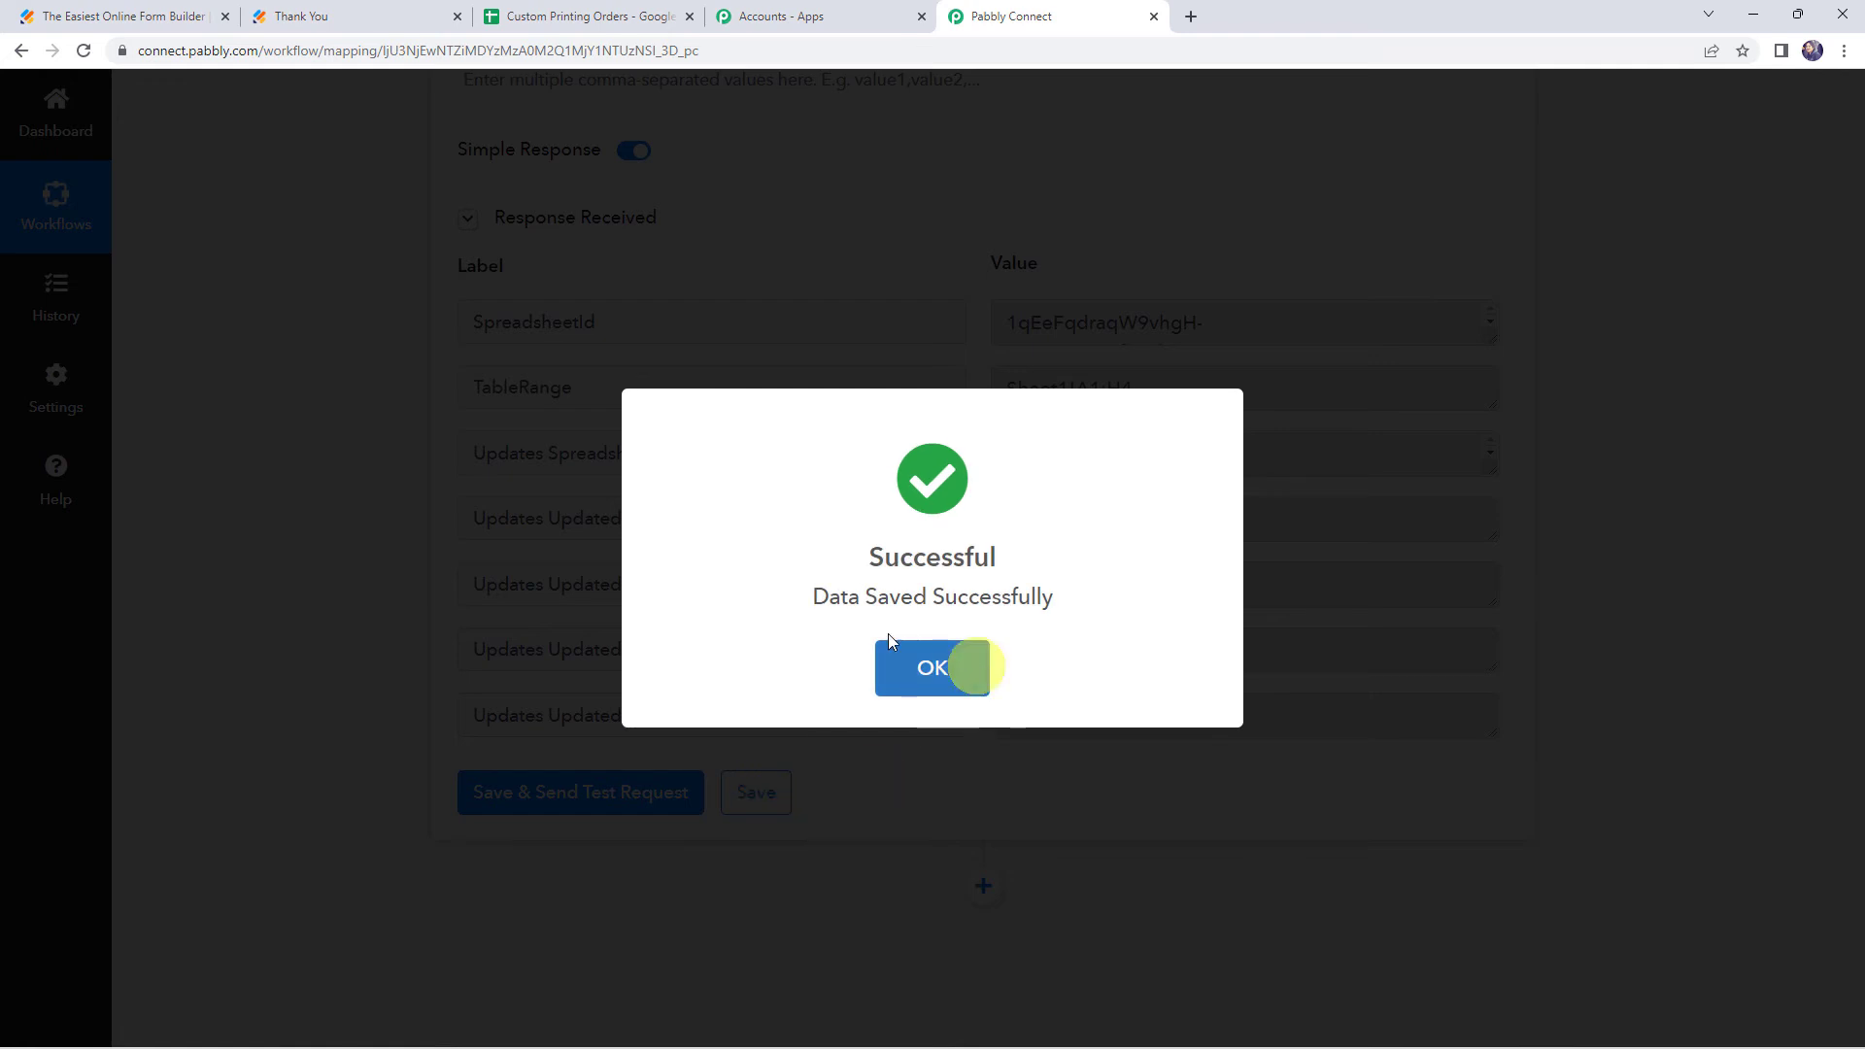
left_click(960, 666)
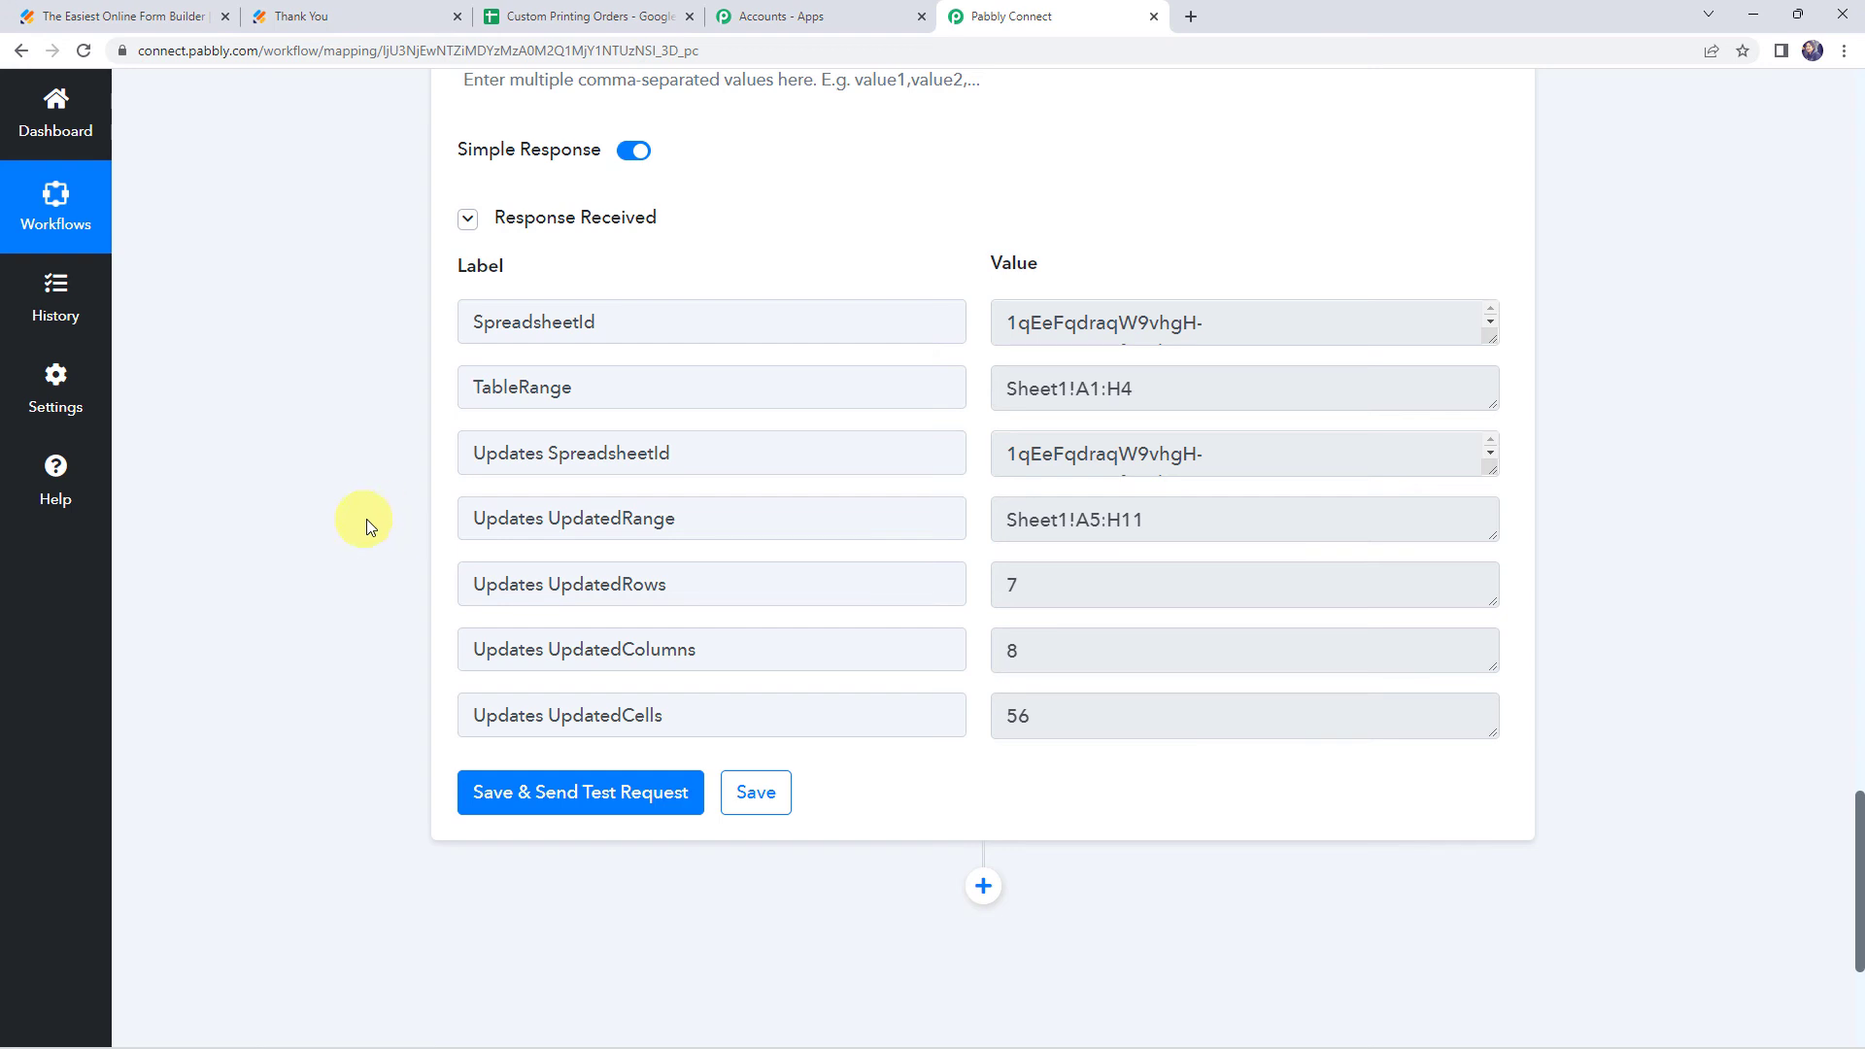
Reload the Jotform order form page in its tab
left_click(418, 18)
left_click(490, 56)
key("Return")
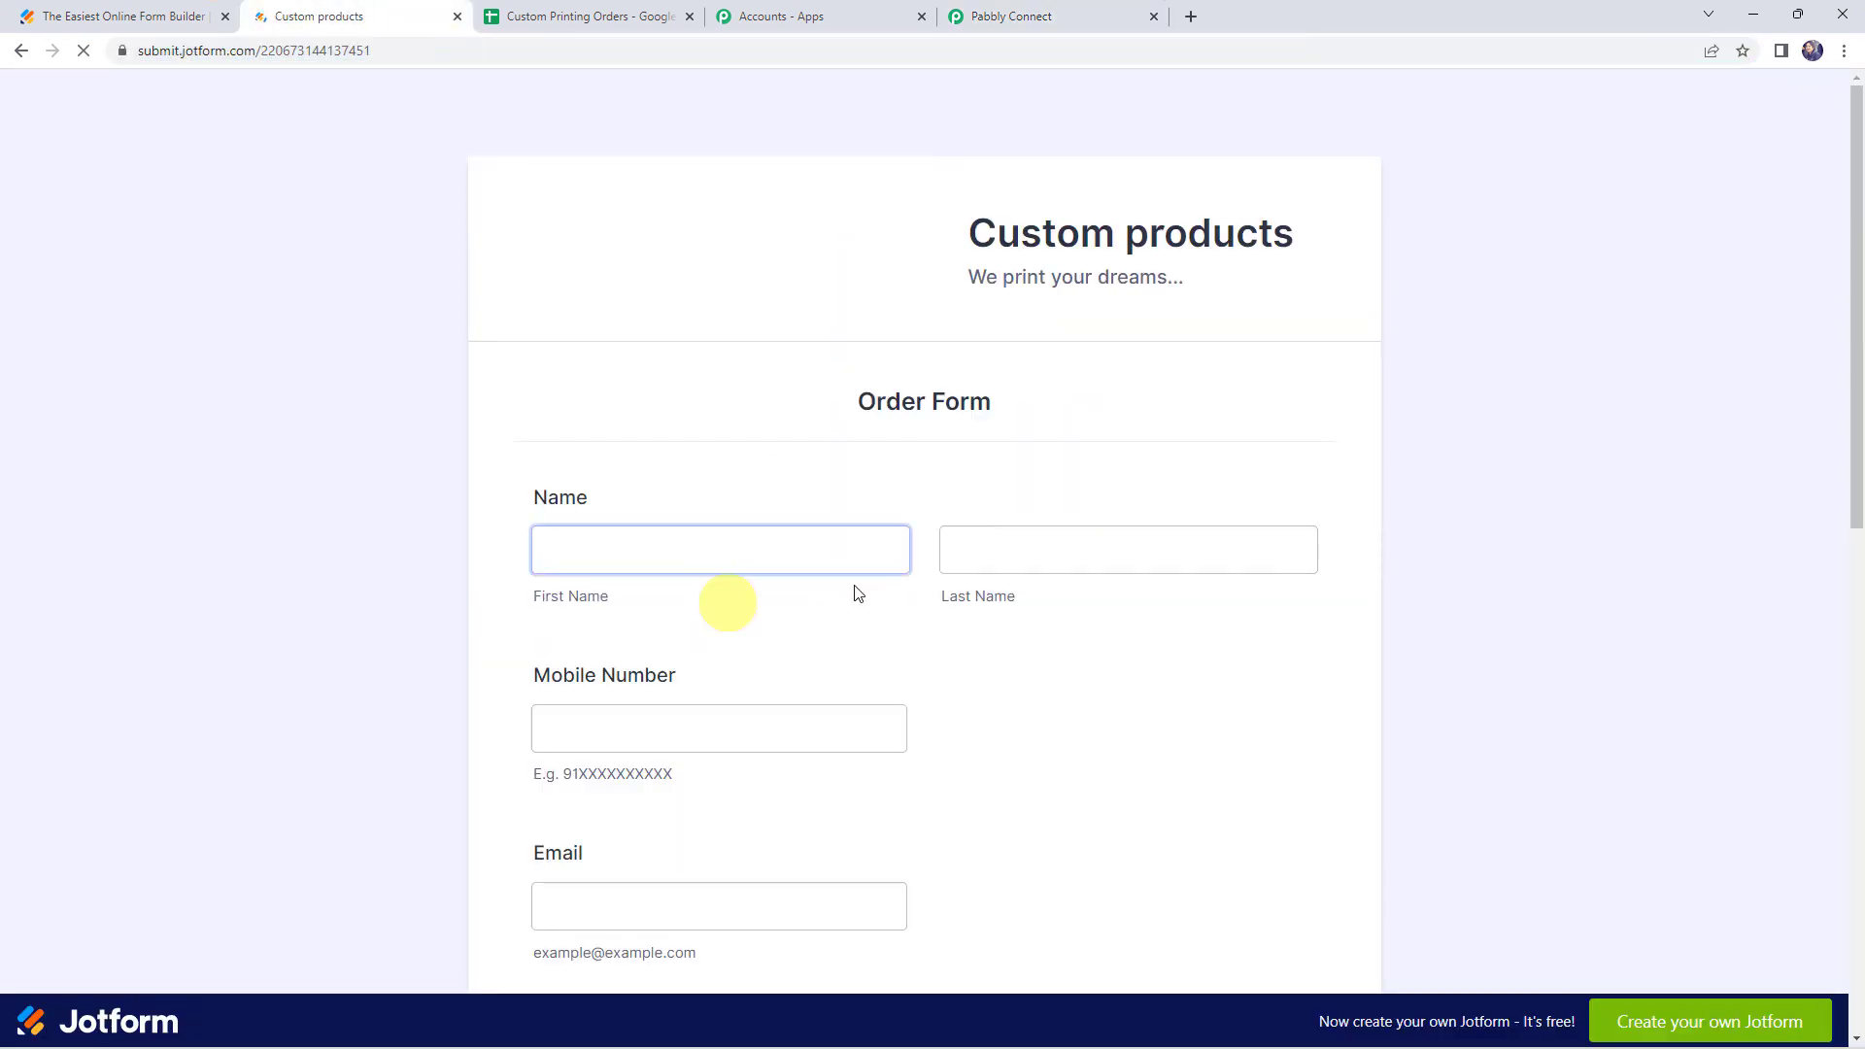
Fill in a sample customer's first and last name on the order form
scroll(637, 411, "down", 4)
left_click(623, 453)
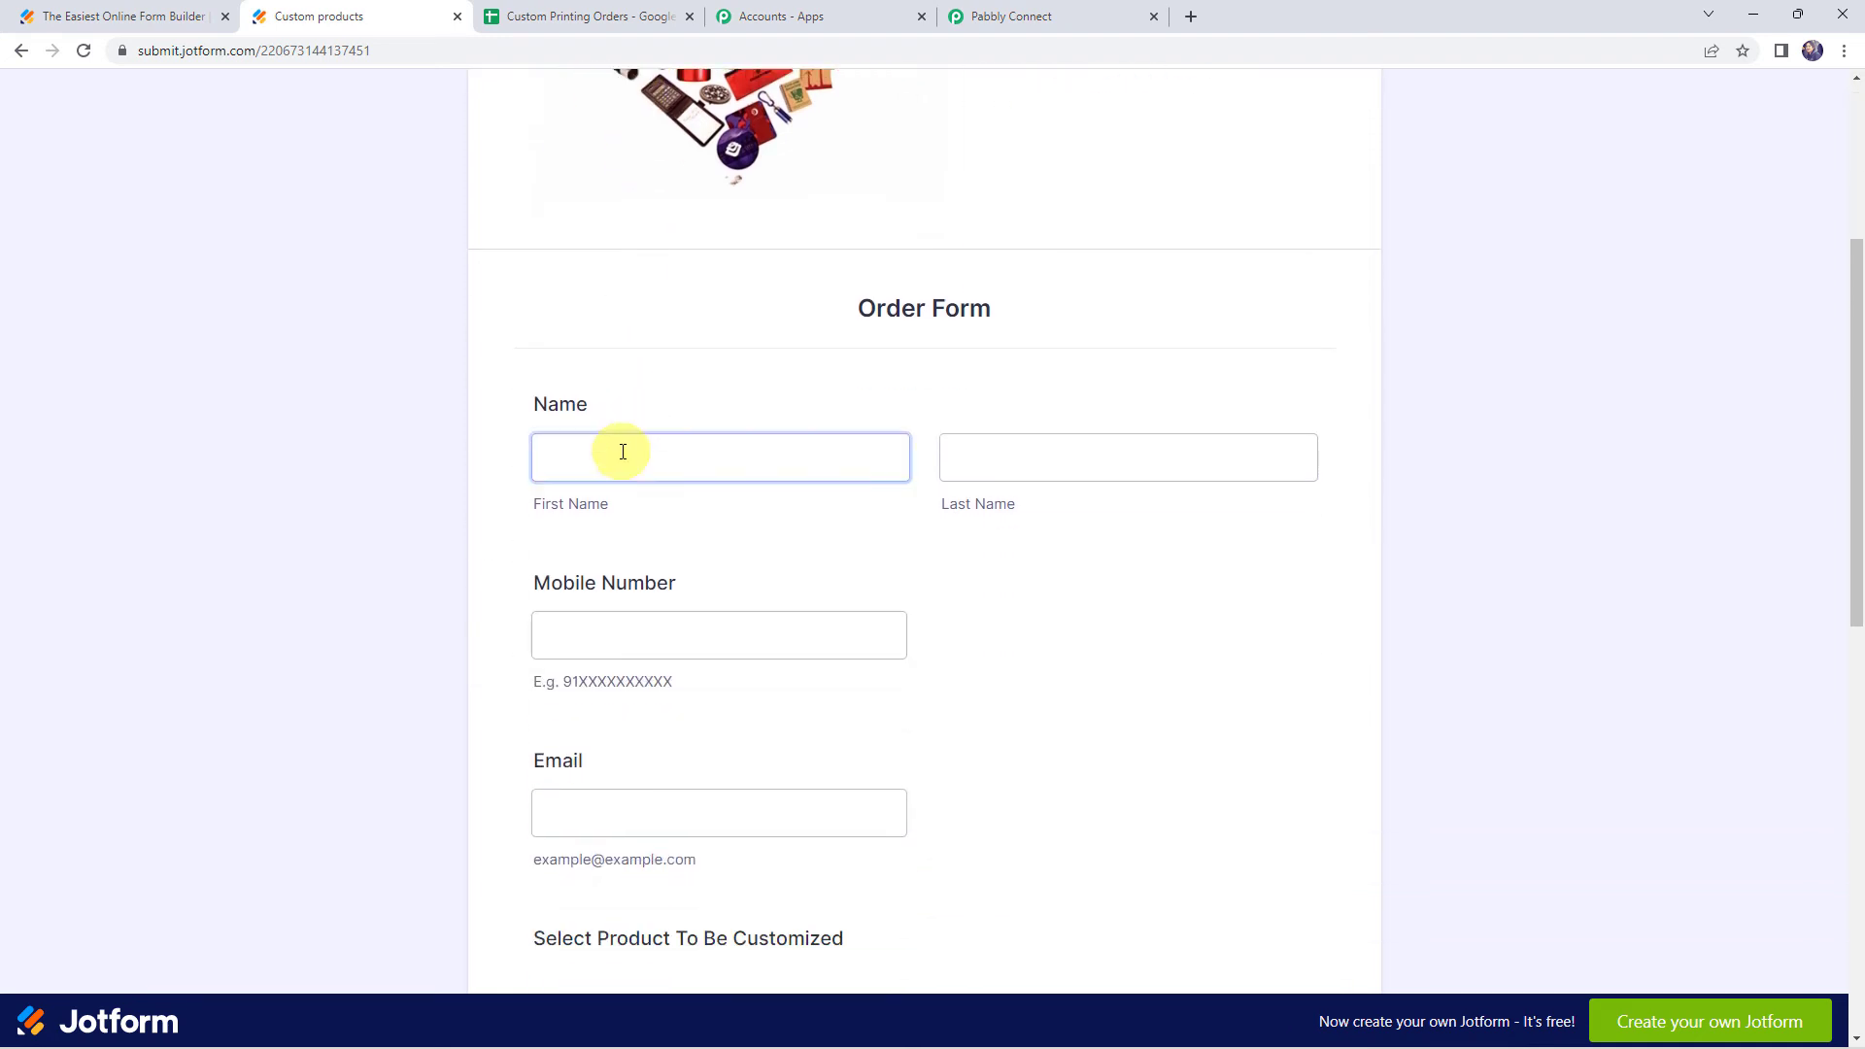
type("Du")
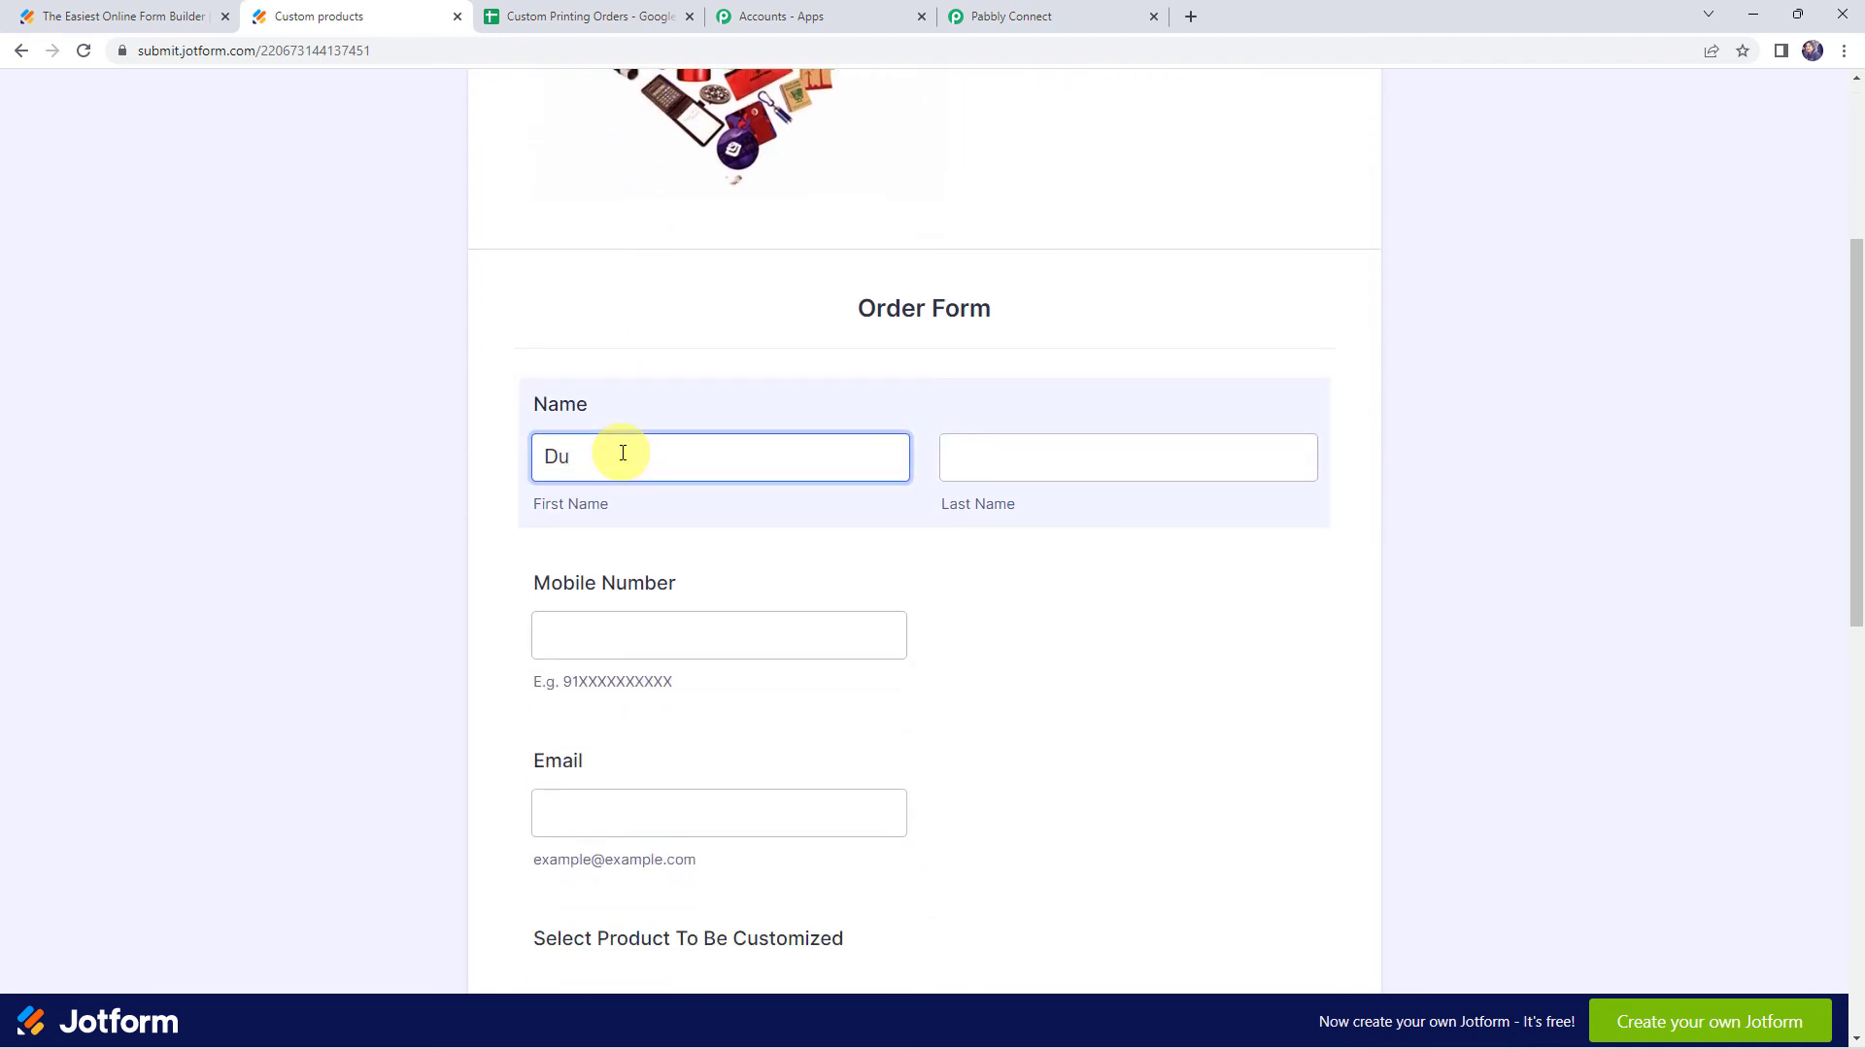
type("mmy")
key("Tab")
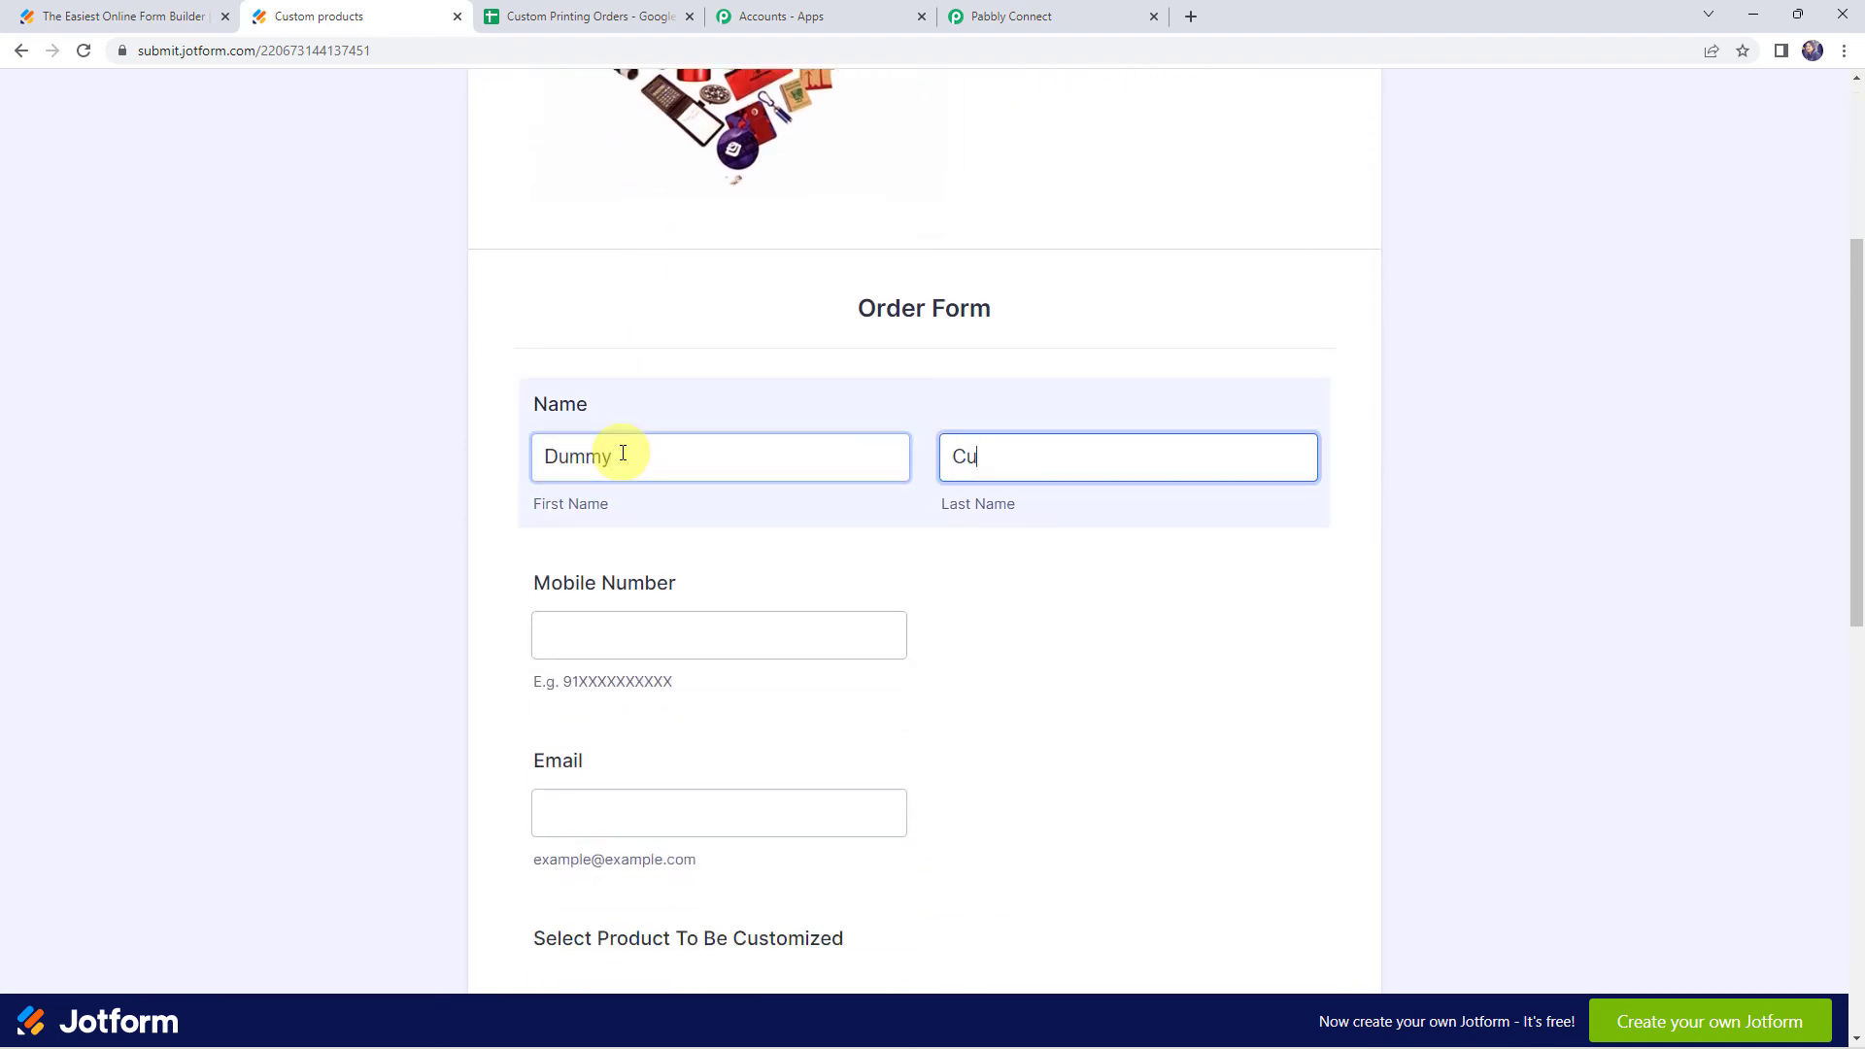
type("Customer")
key("Tab")
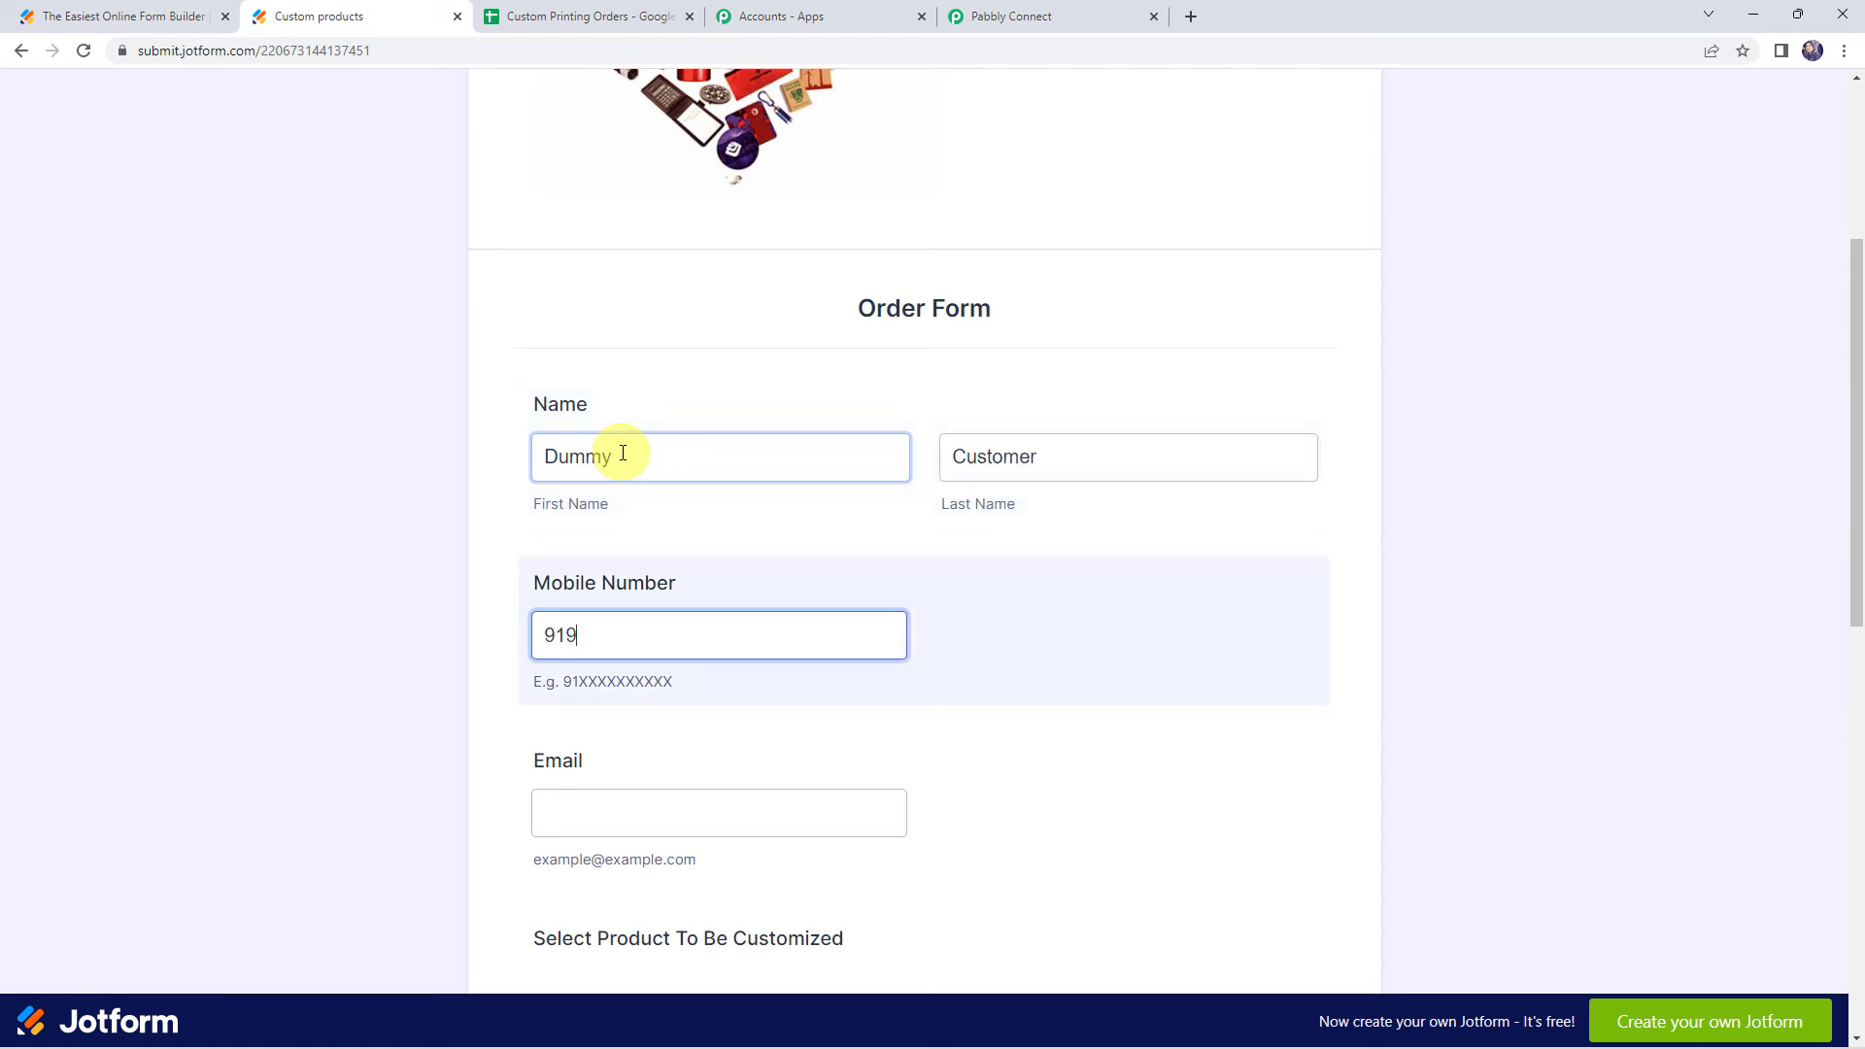
Enter a sample mobile number and the customer's e-mail address
type("918xxxxxxxx3")
key("Tab")
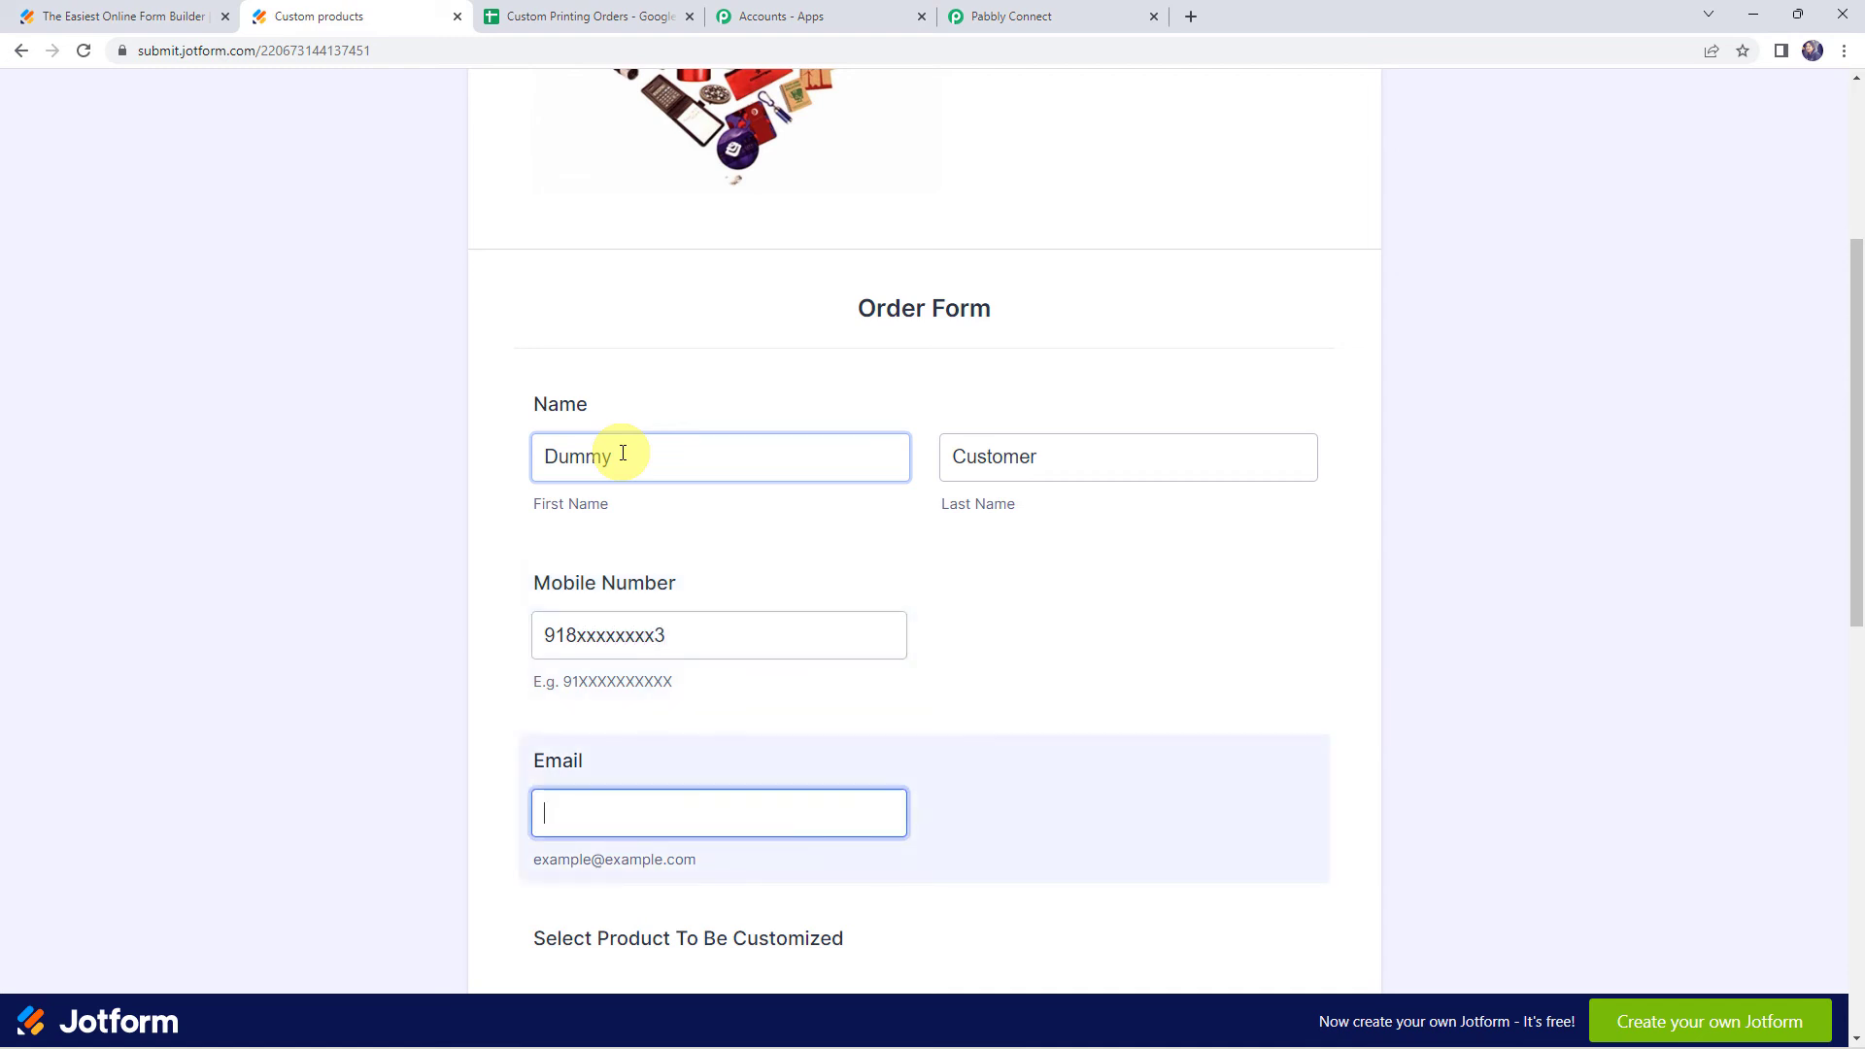
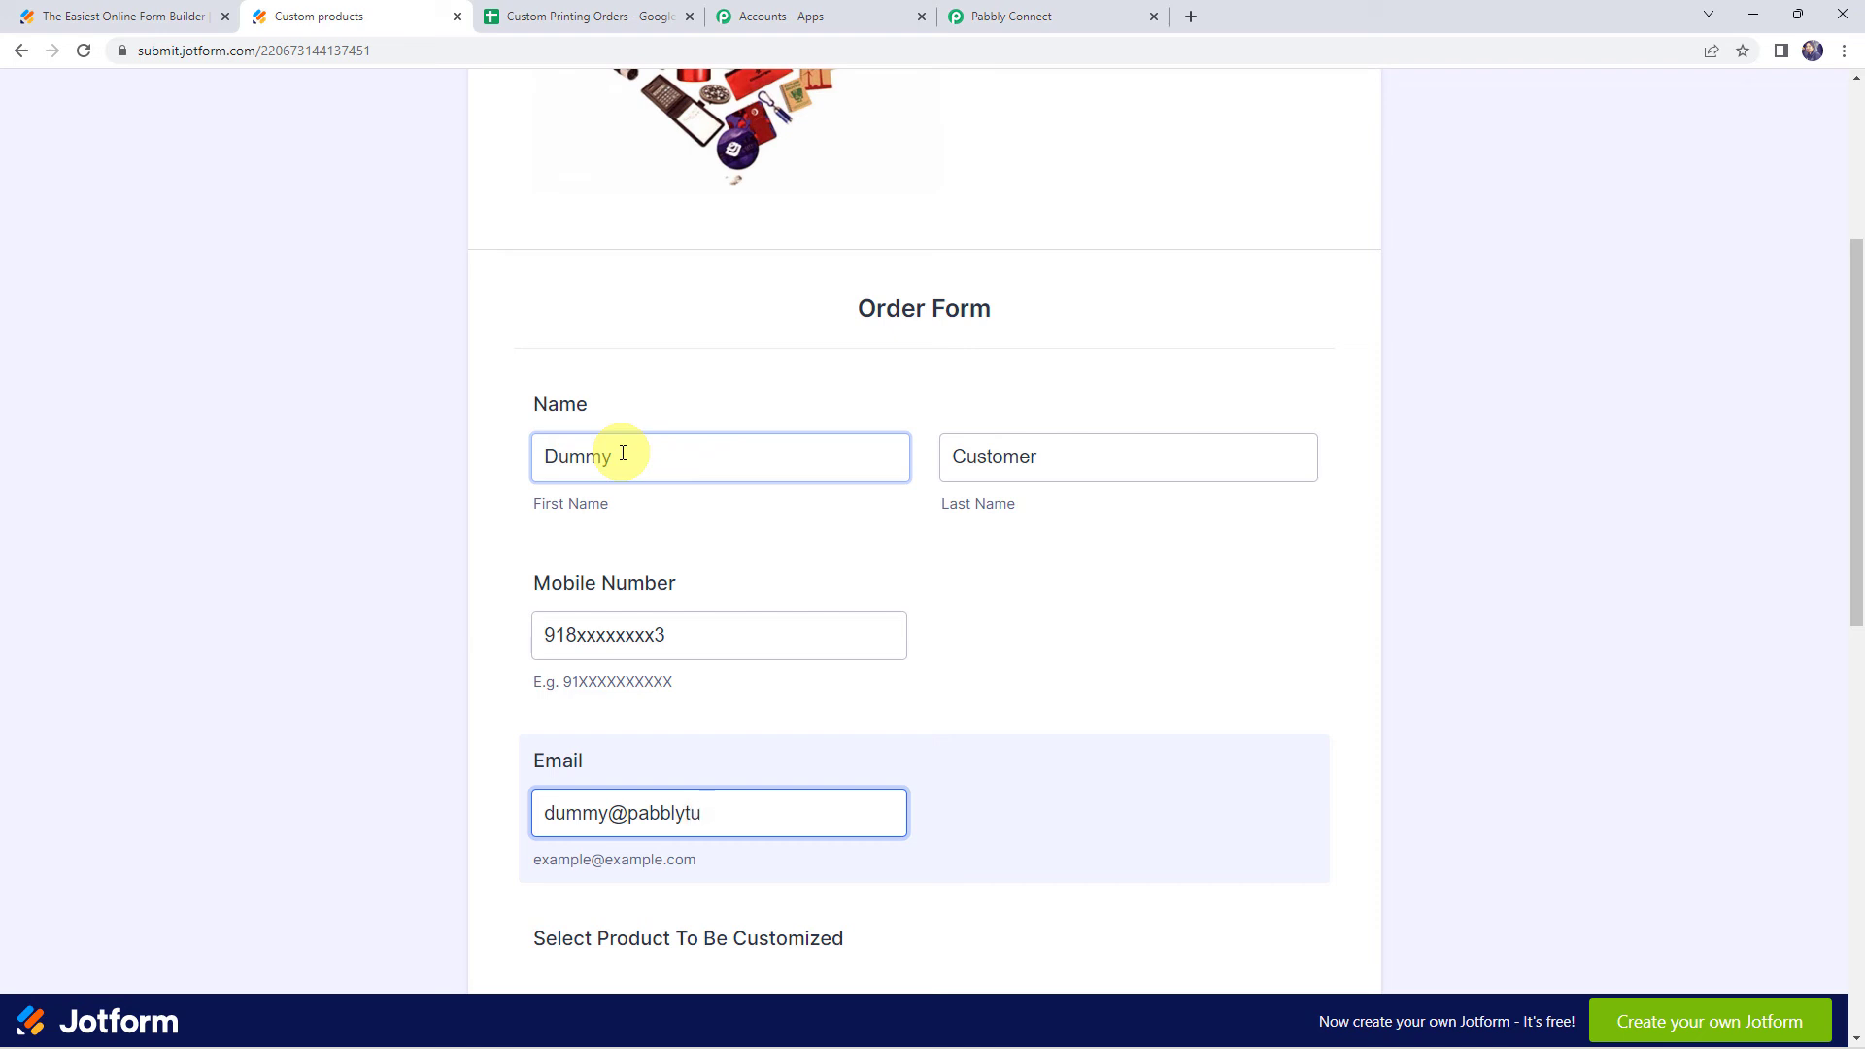
Select the Mug and Bottle products and set the Mug quantity to 2
scroll(566, 387, "down", 3)
scroll(566, 382, "up", 1)
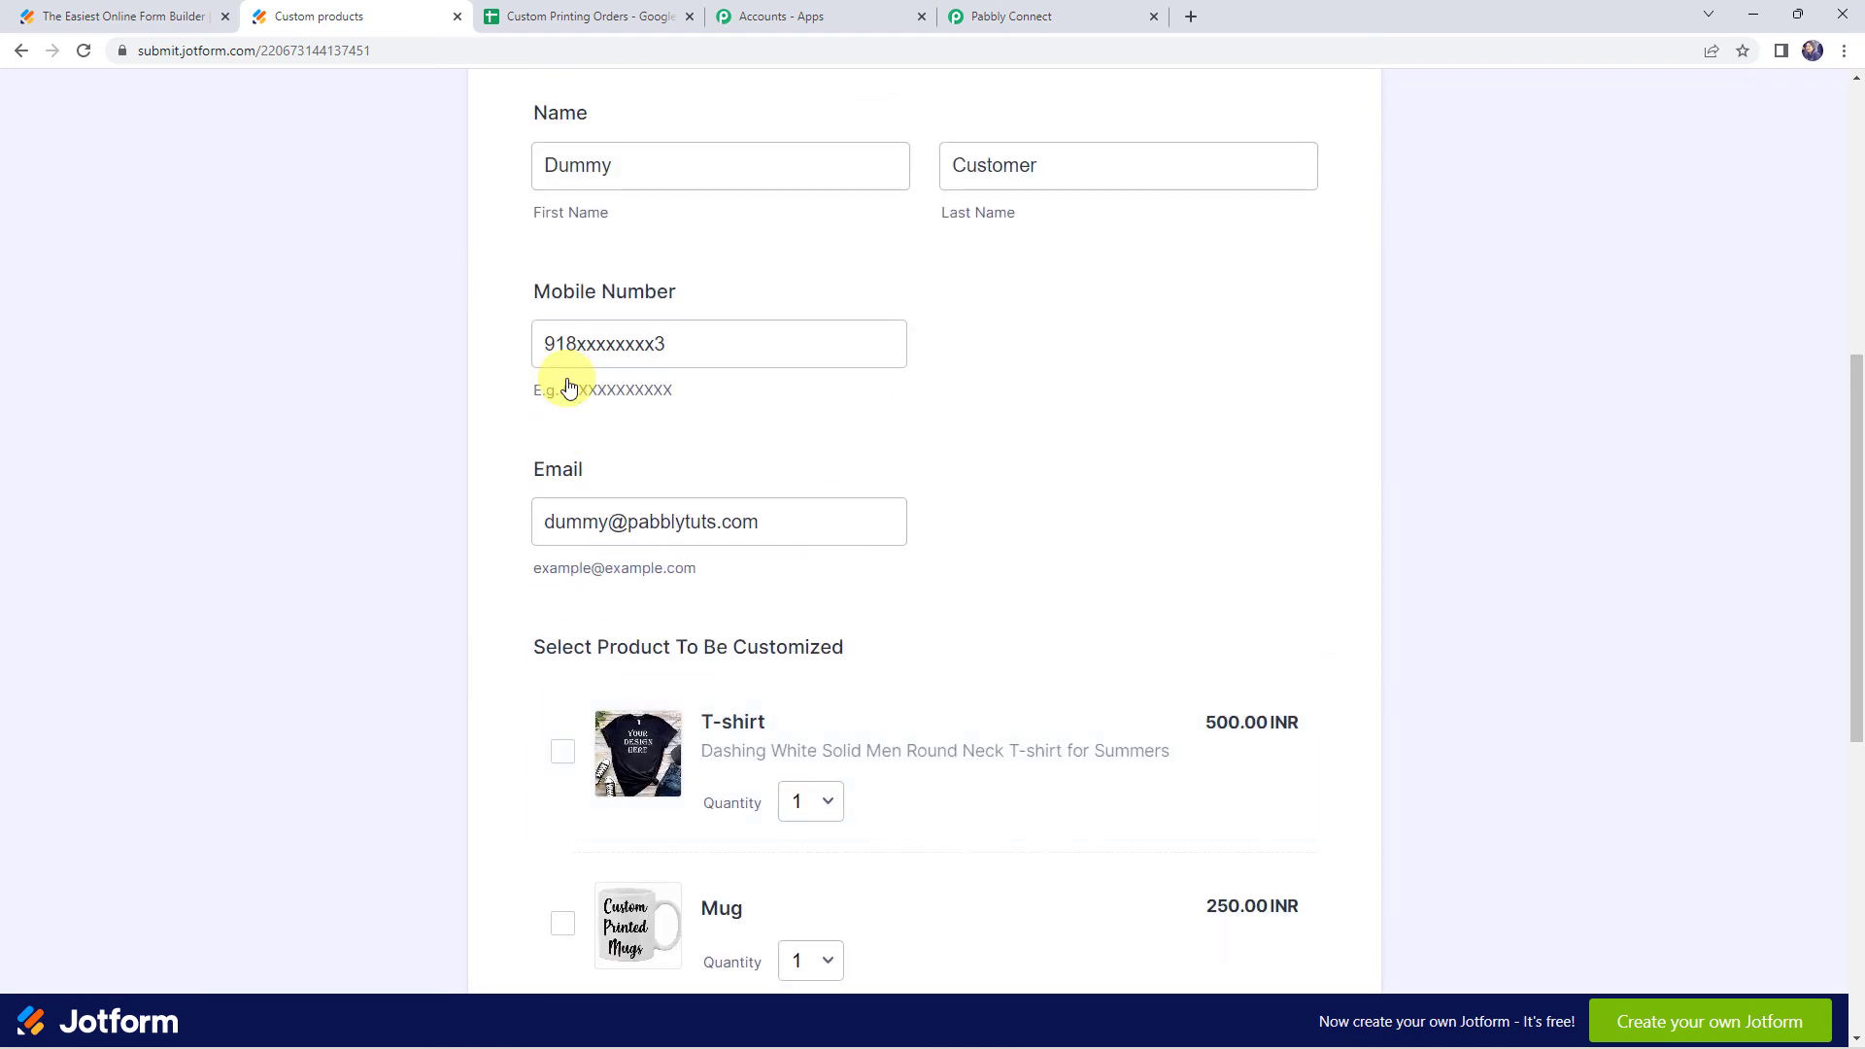
scroll(568, 379, "down", 4)
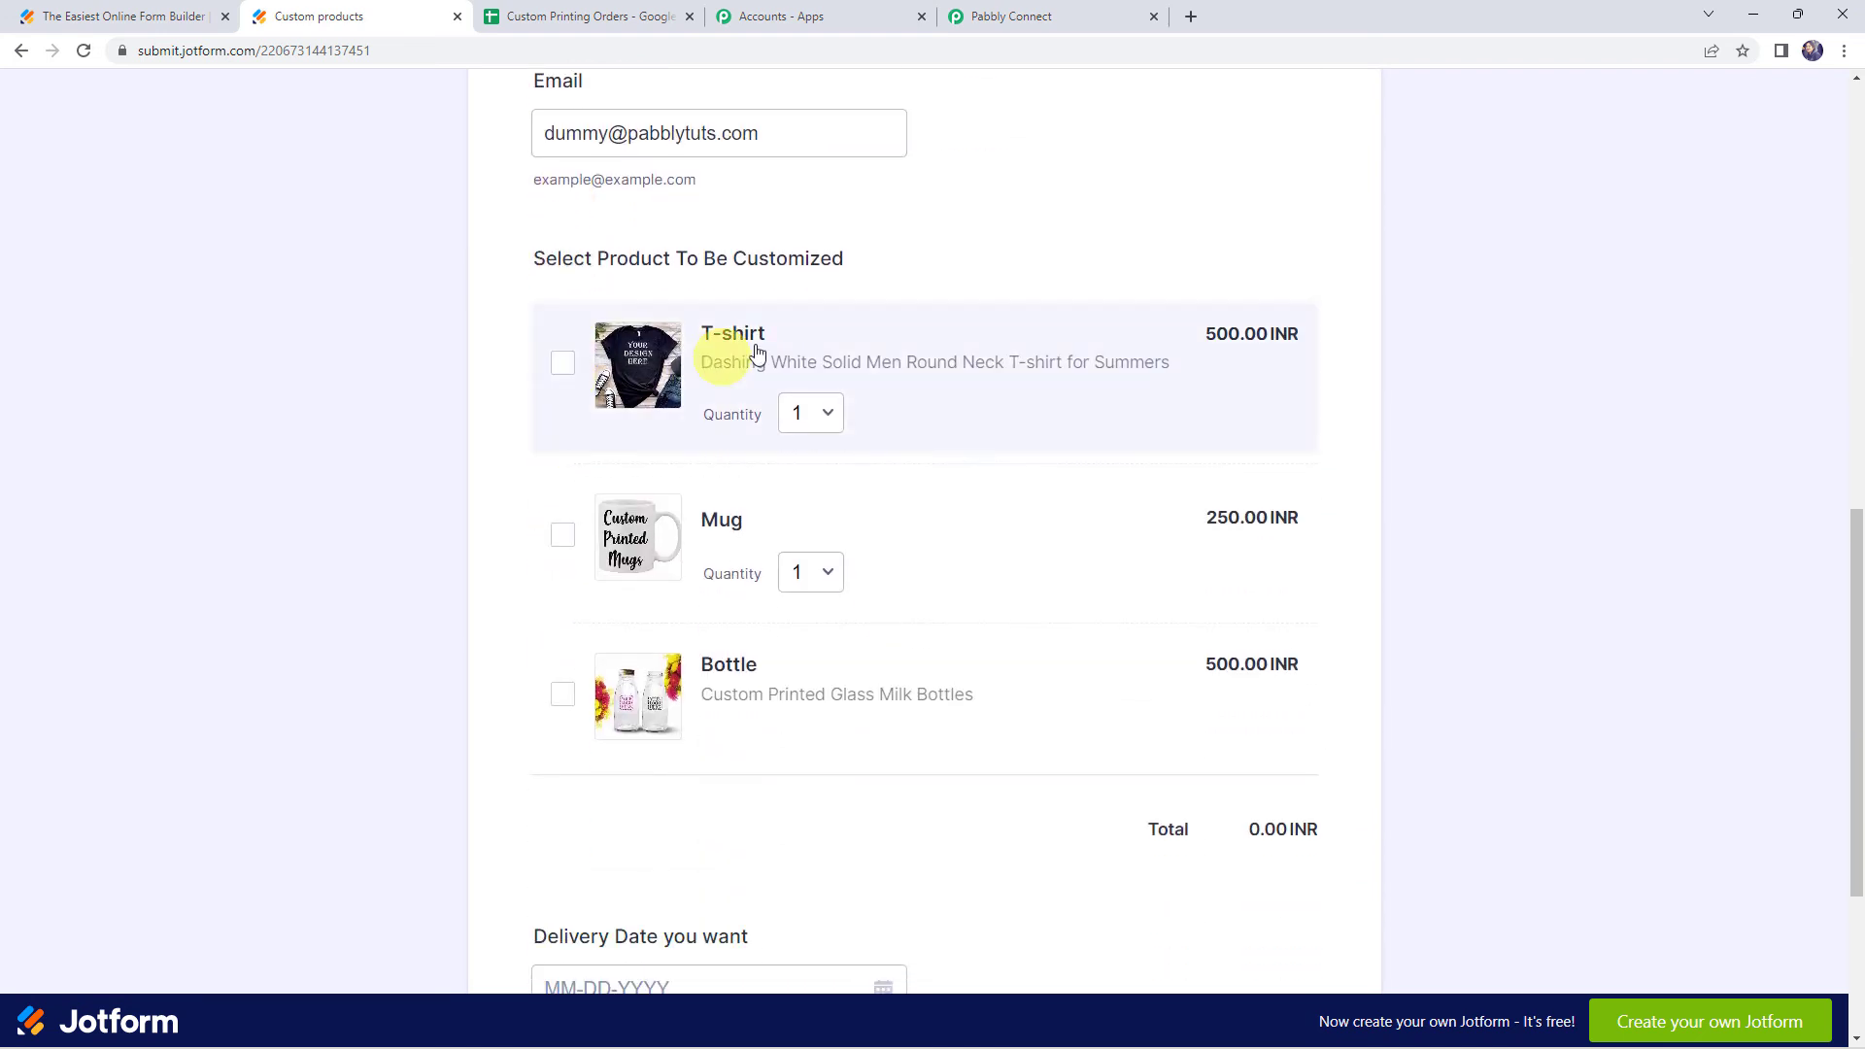
left_click(563, 537)
left_click(563, 695)
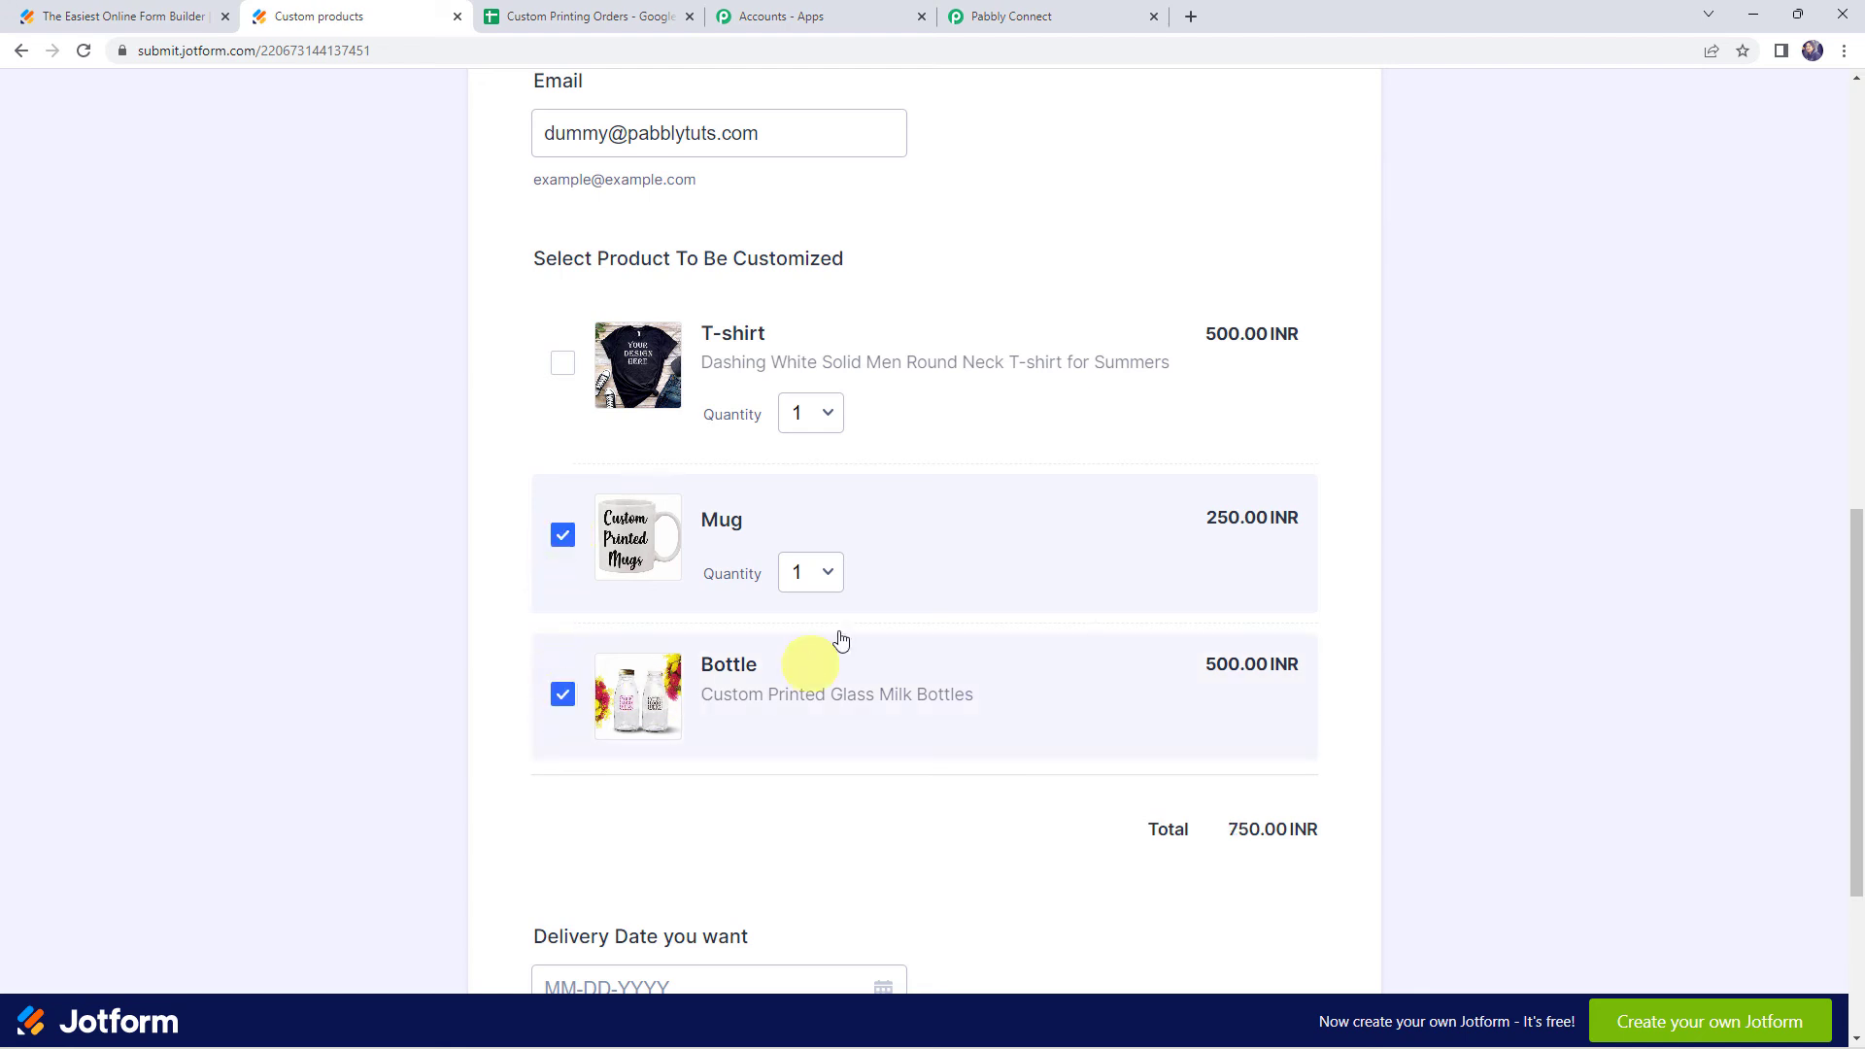
left_click(825, 577)
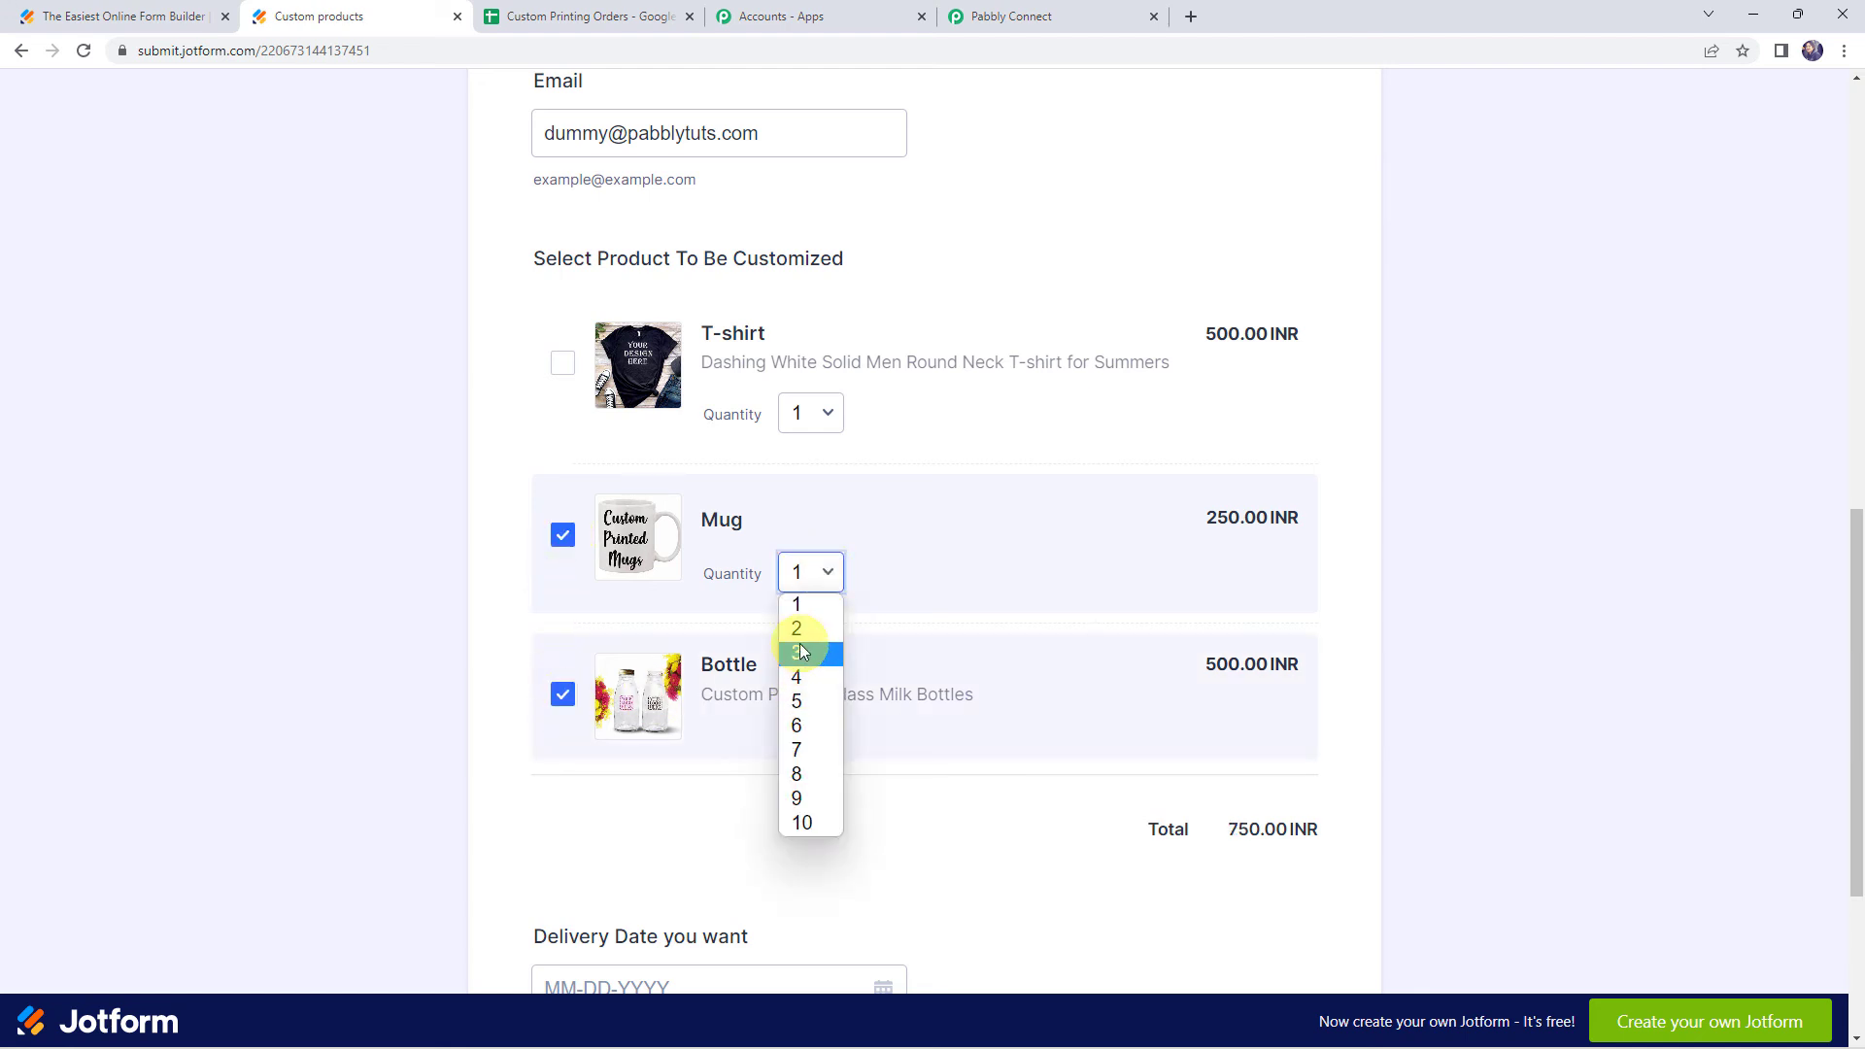
left_click(800, 626)
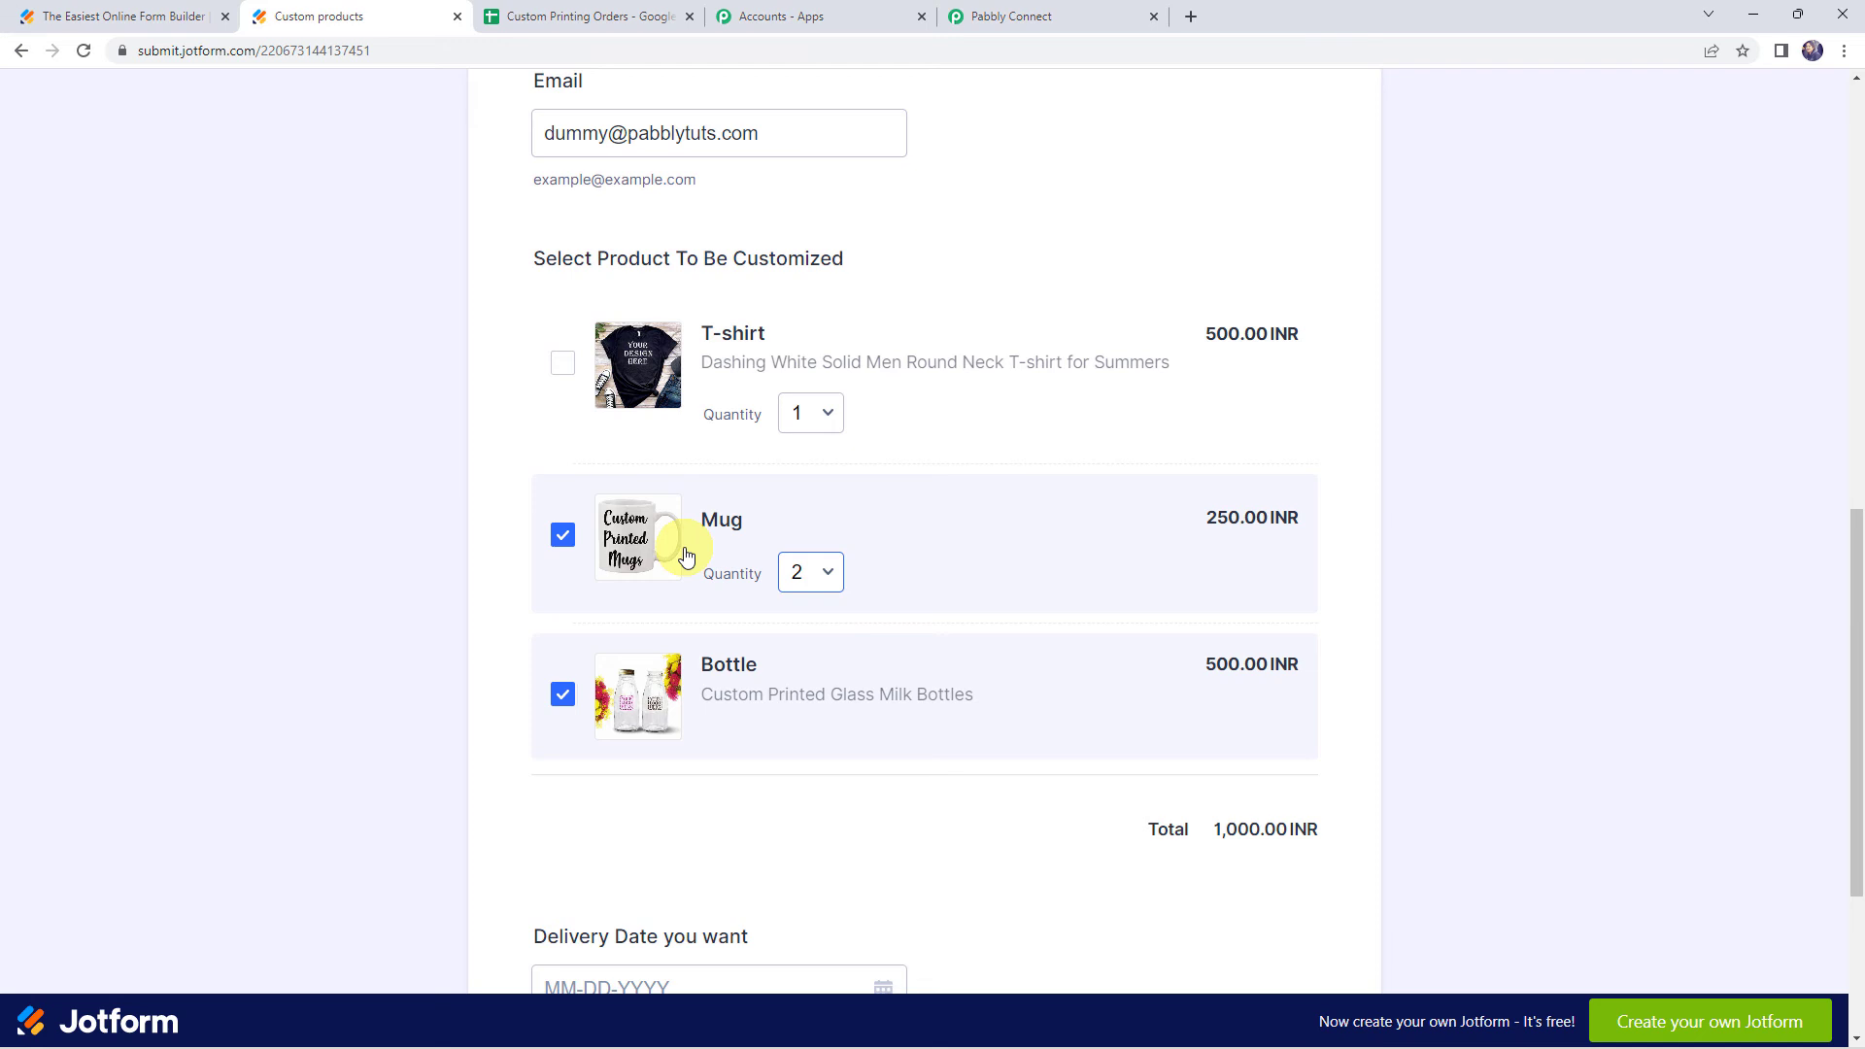
Pick 09-29-2022 as the delivery date and submit the form
scroll(475, 686, "down", 3)
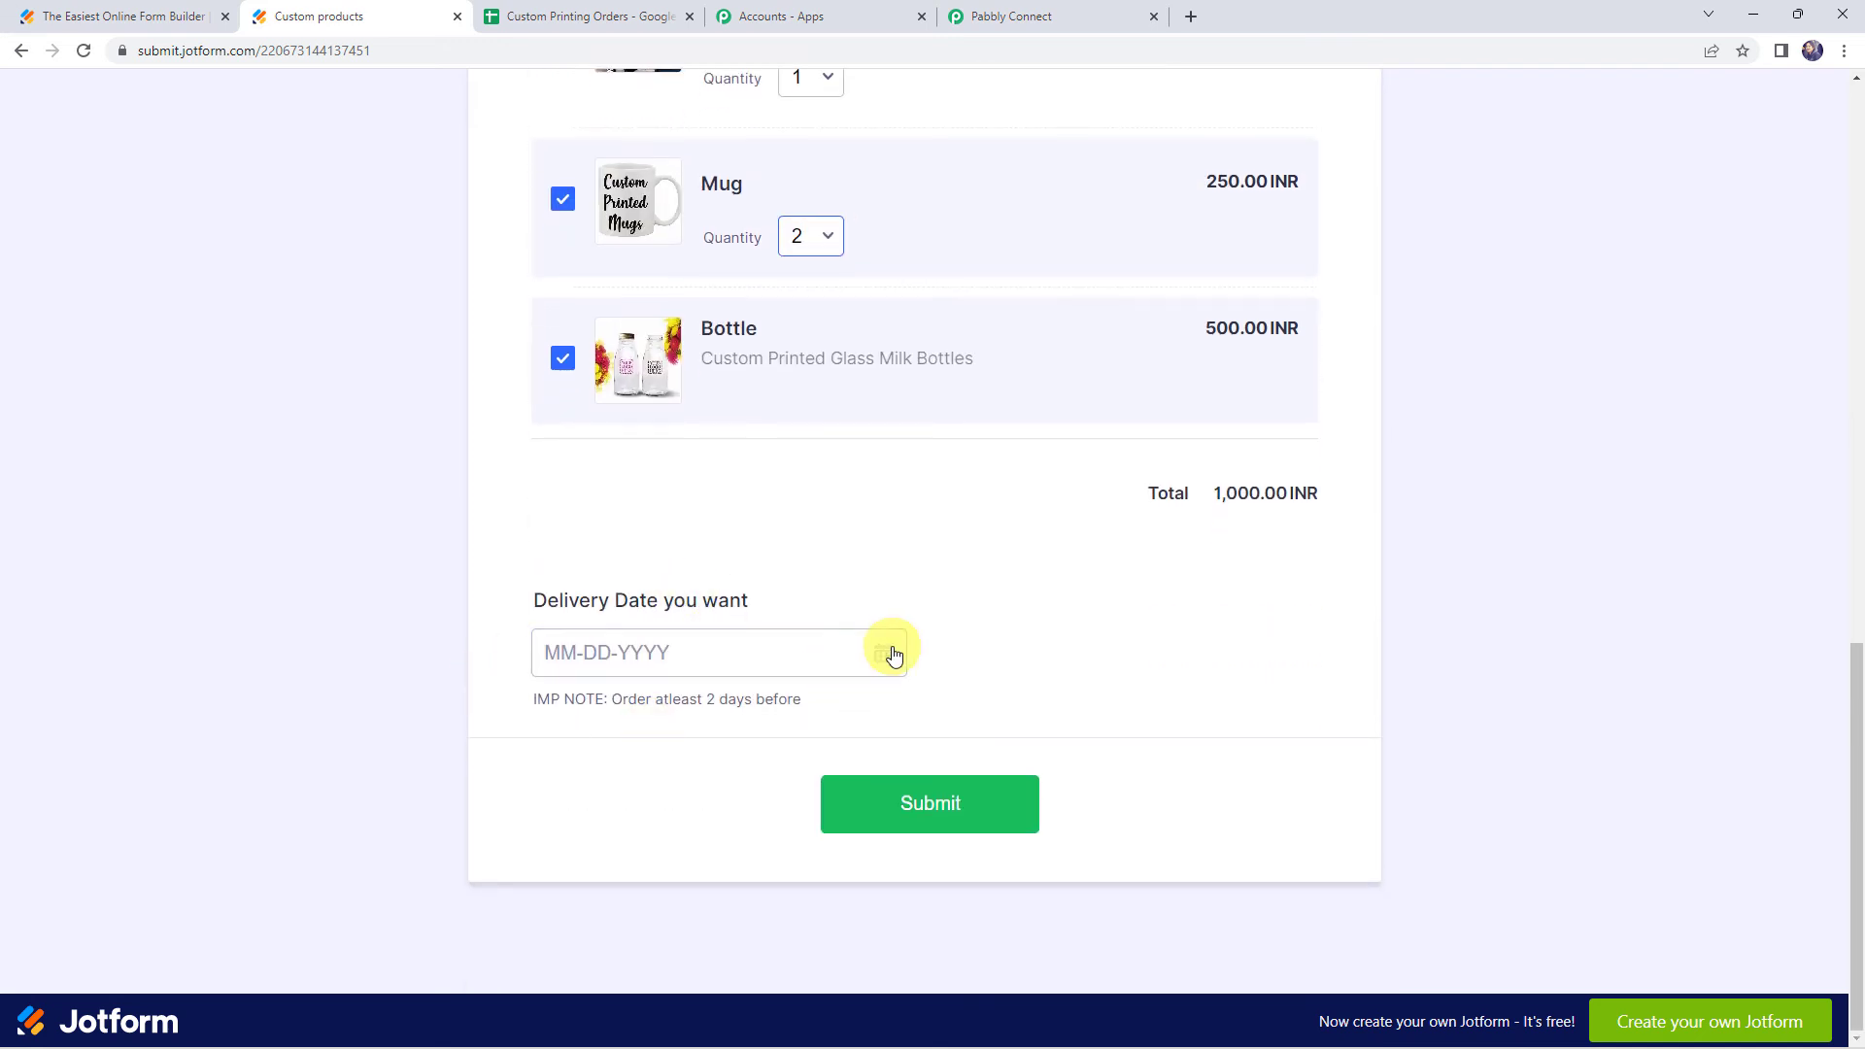
left_click(893, 655)
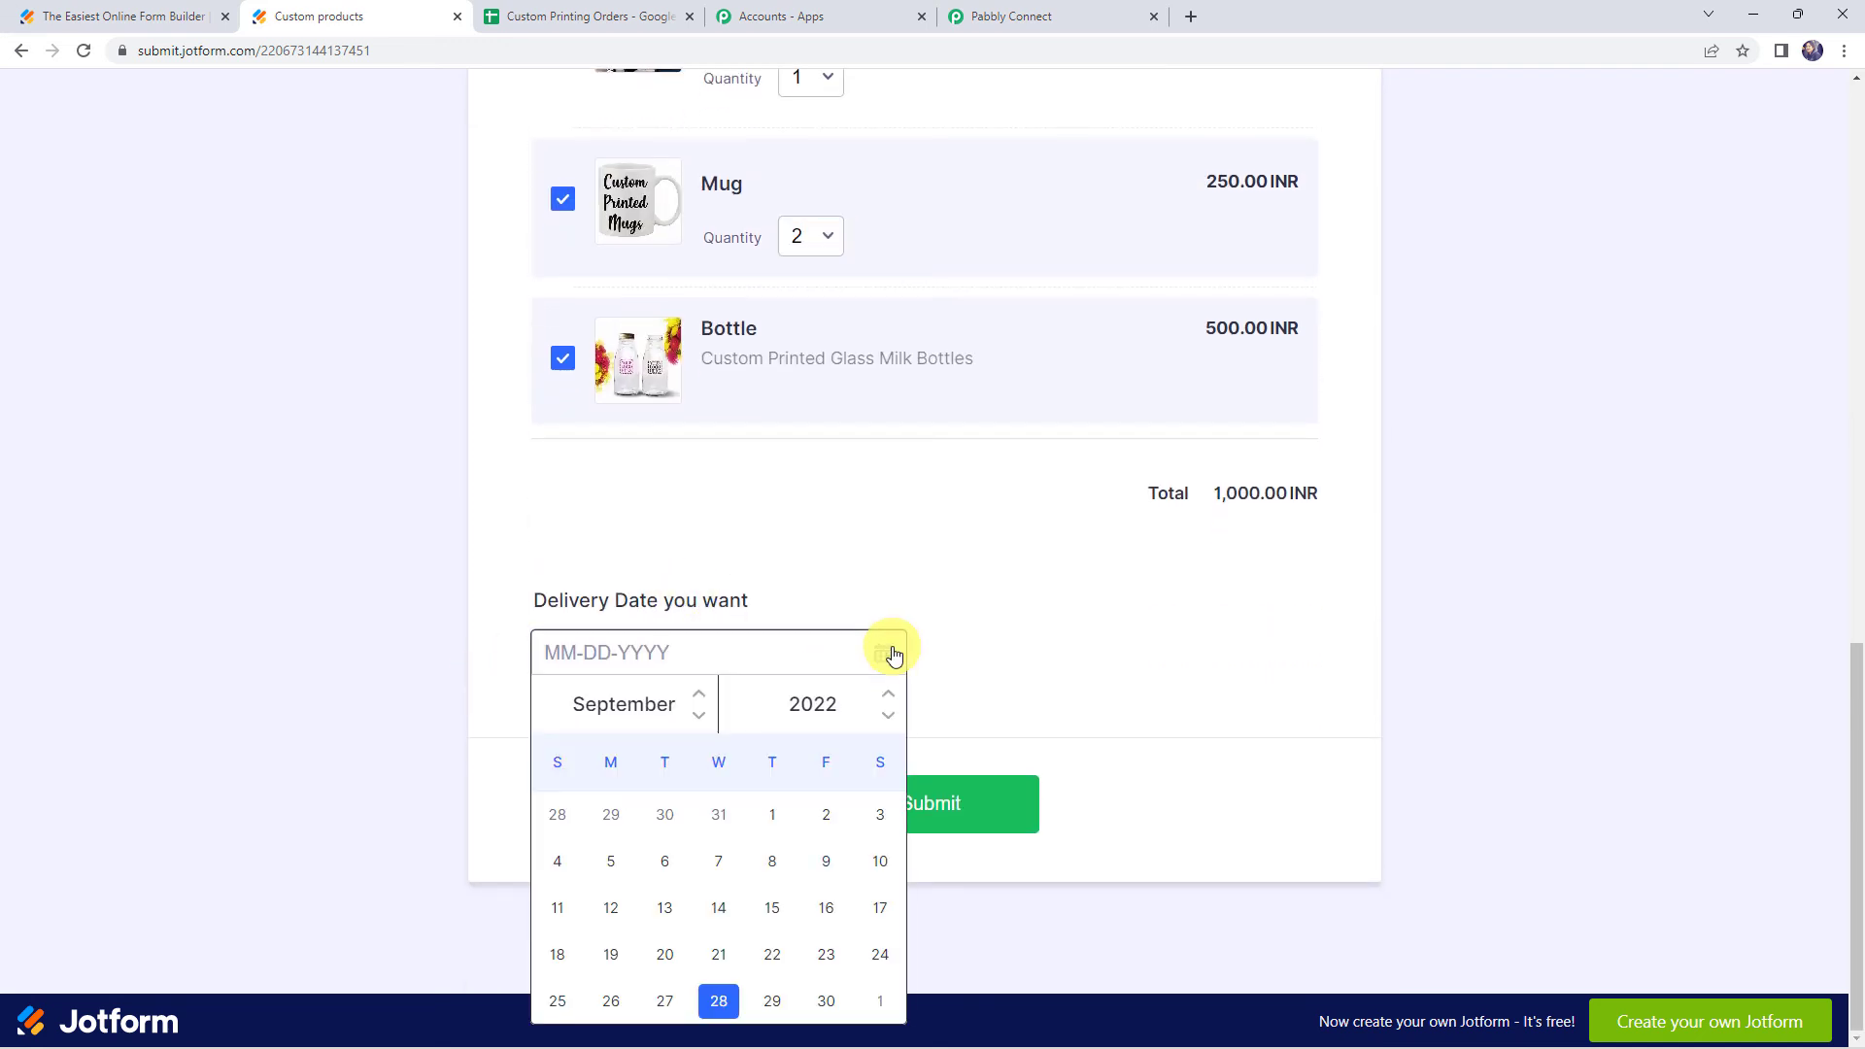
left_click(772, 1000)
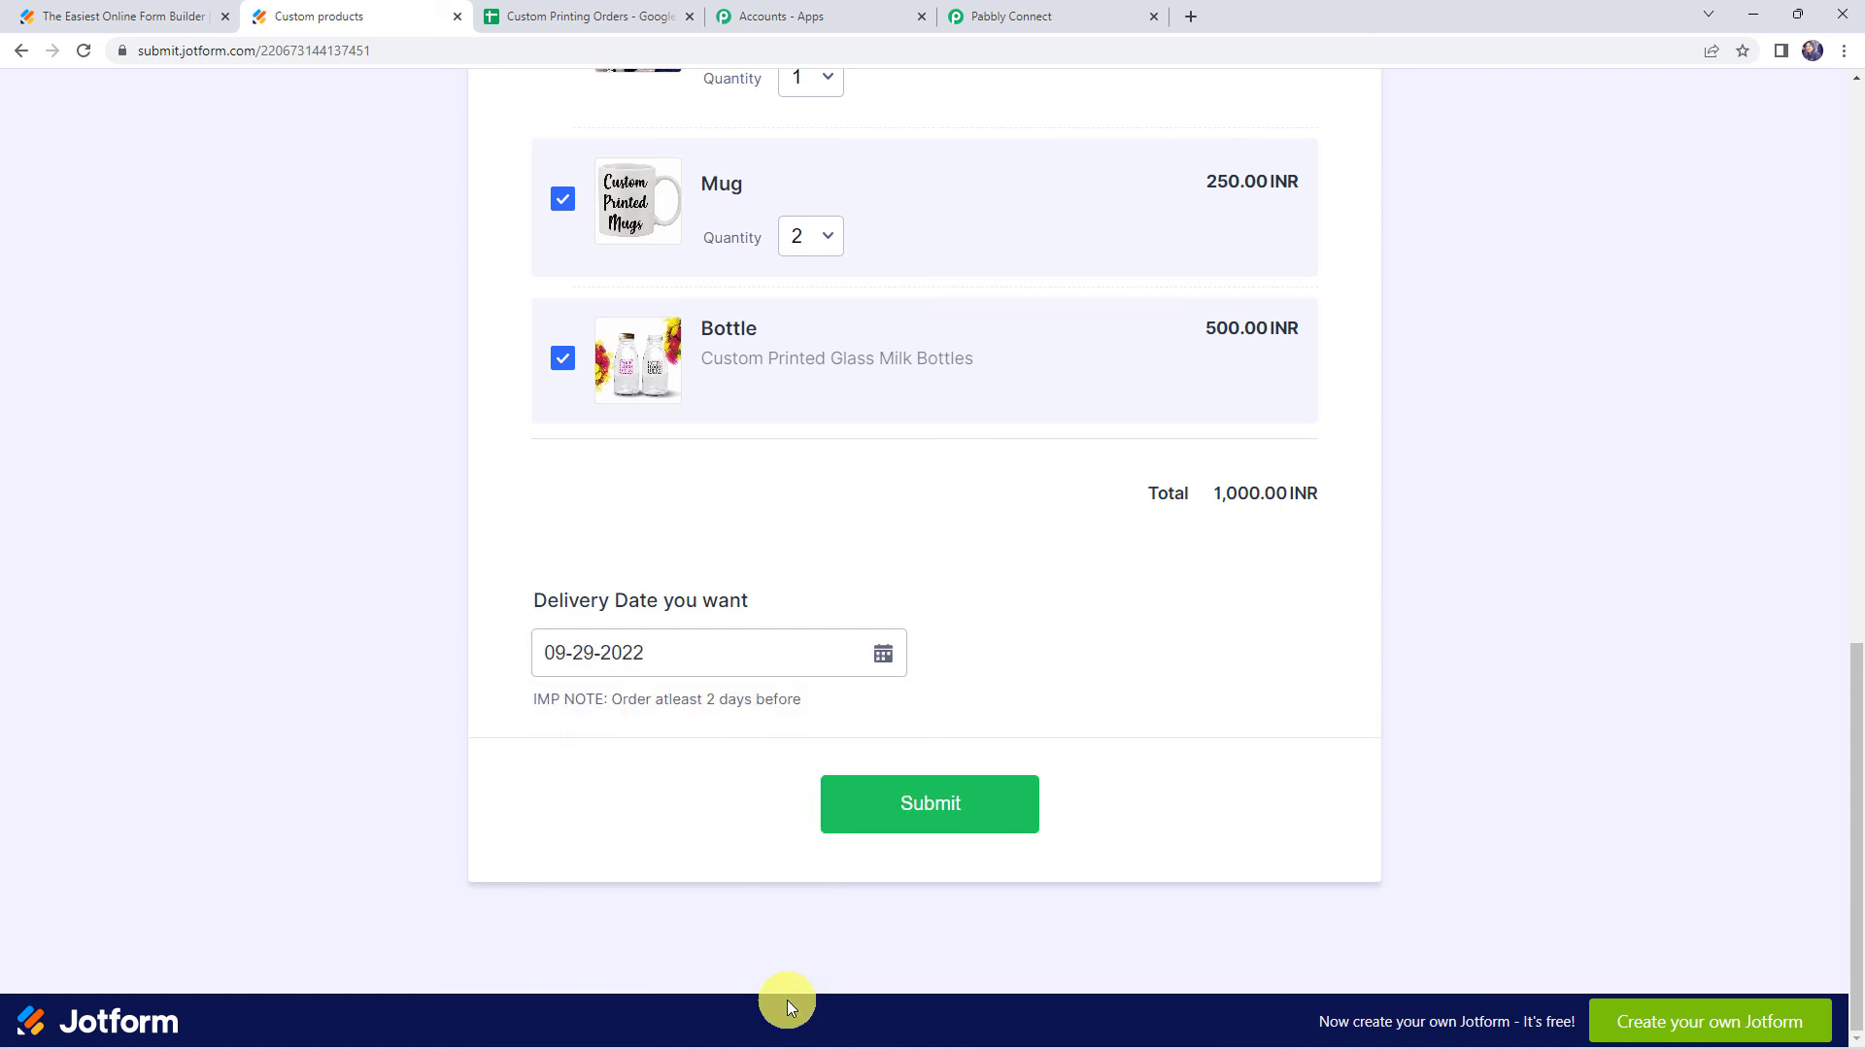
left_click(953, 805)
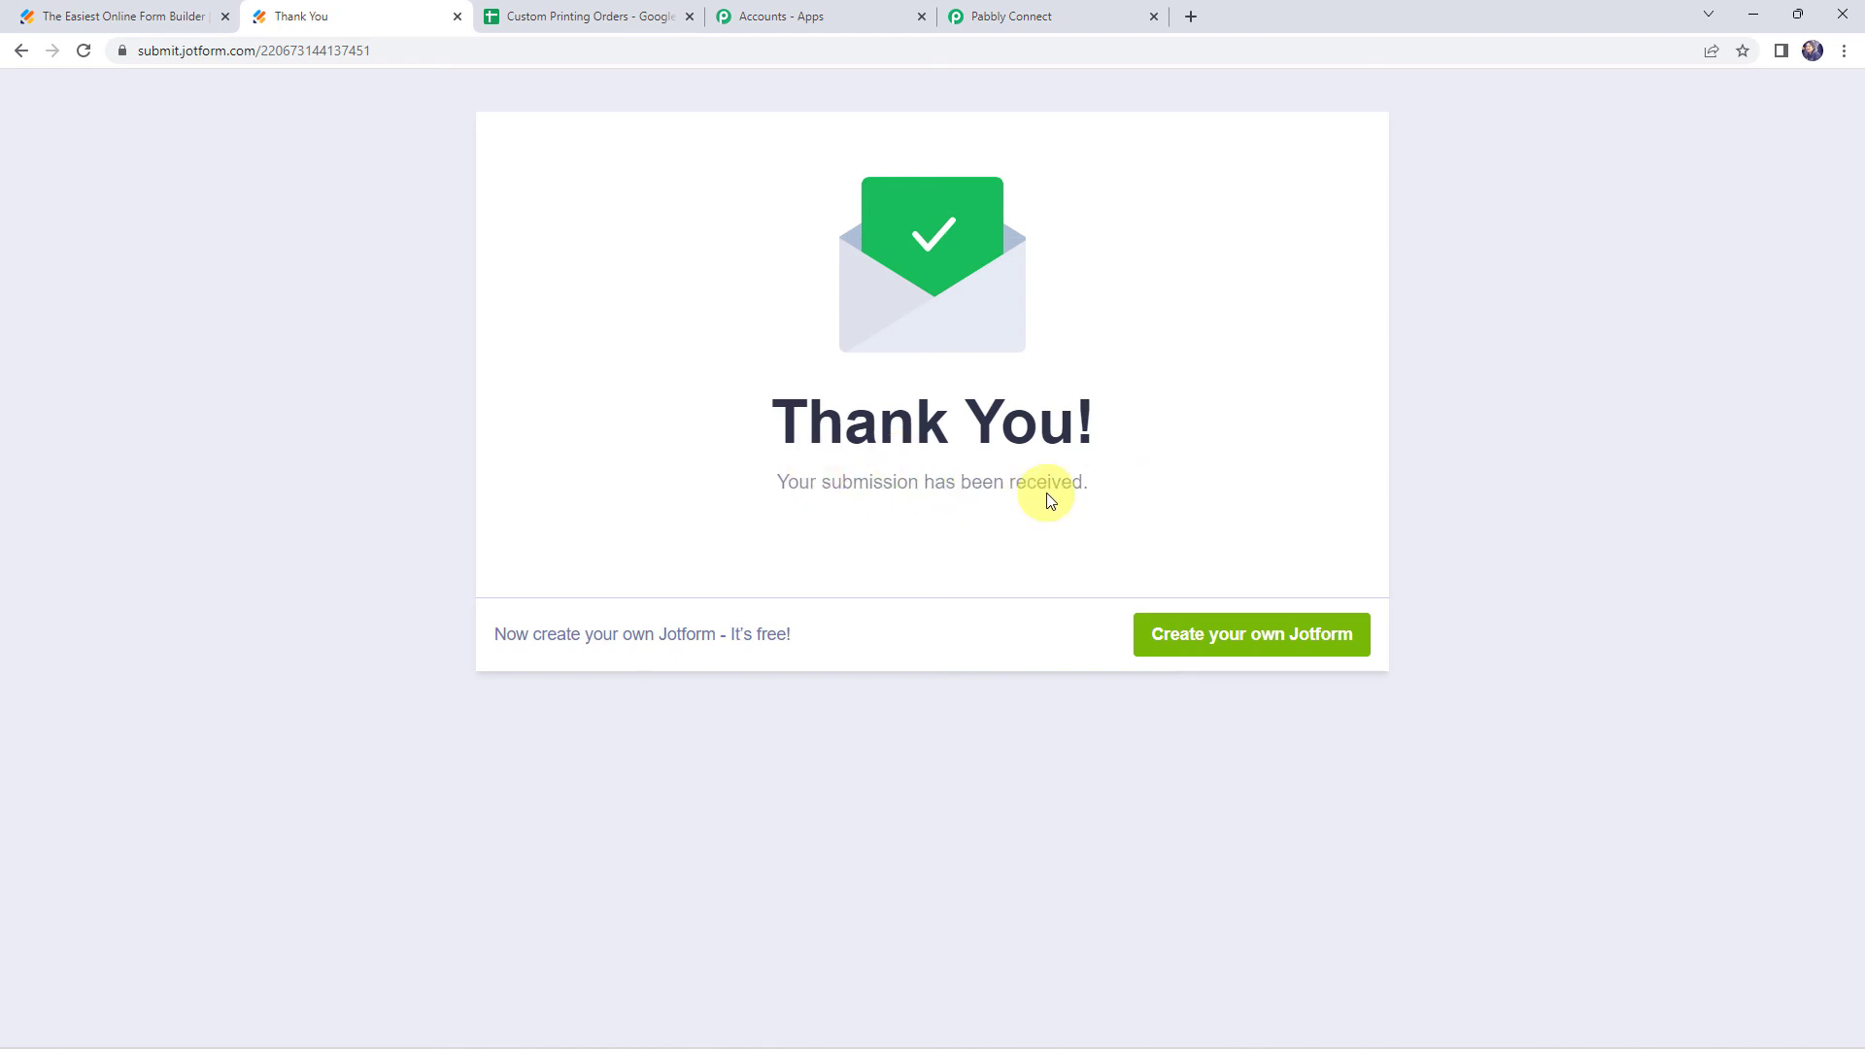
Open the Custom Printing Orders sheet and inspect the newly added submission rows cell by cell
left_click(594, 12)
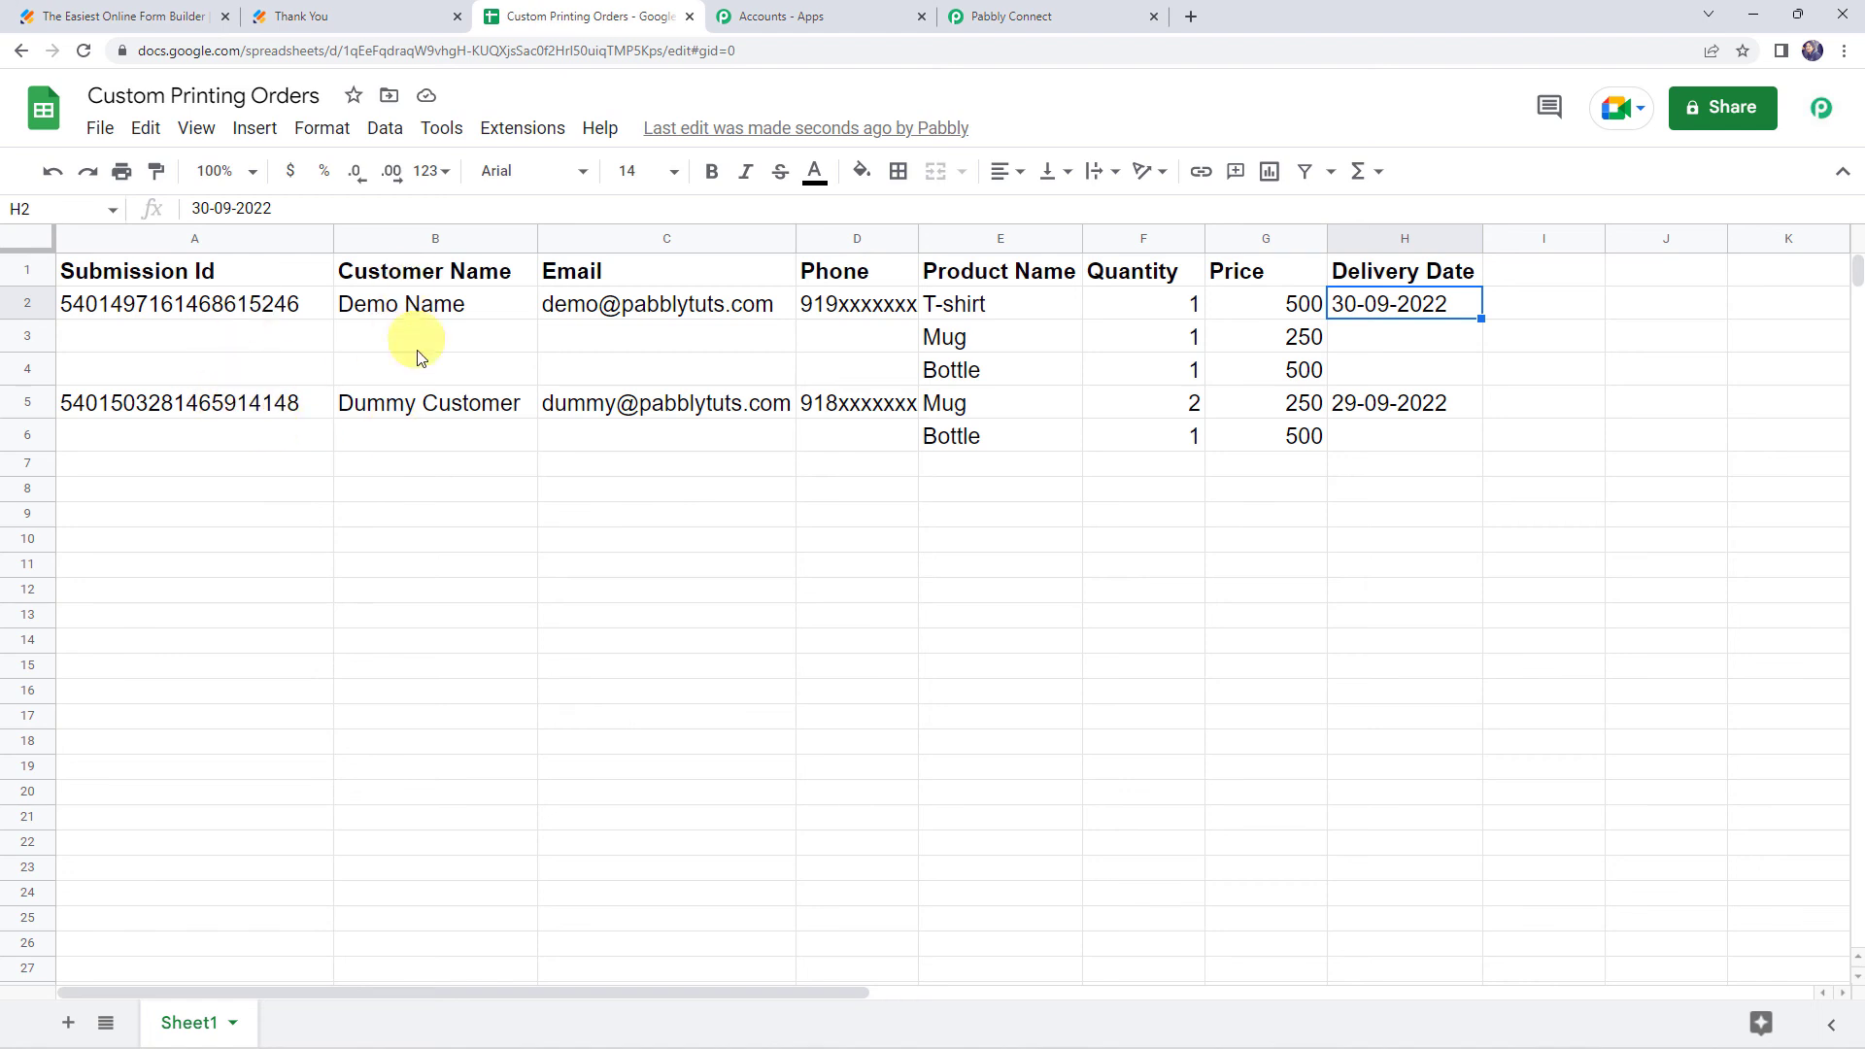
left_click(381, 415)
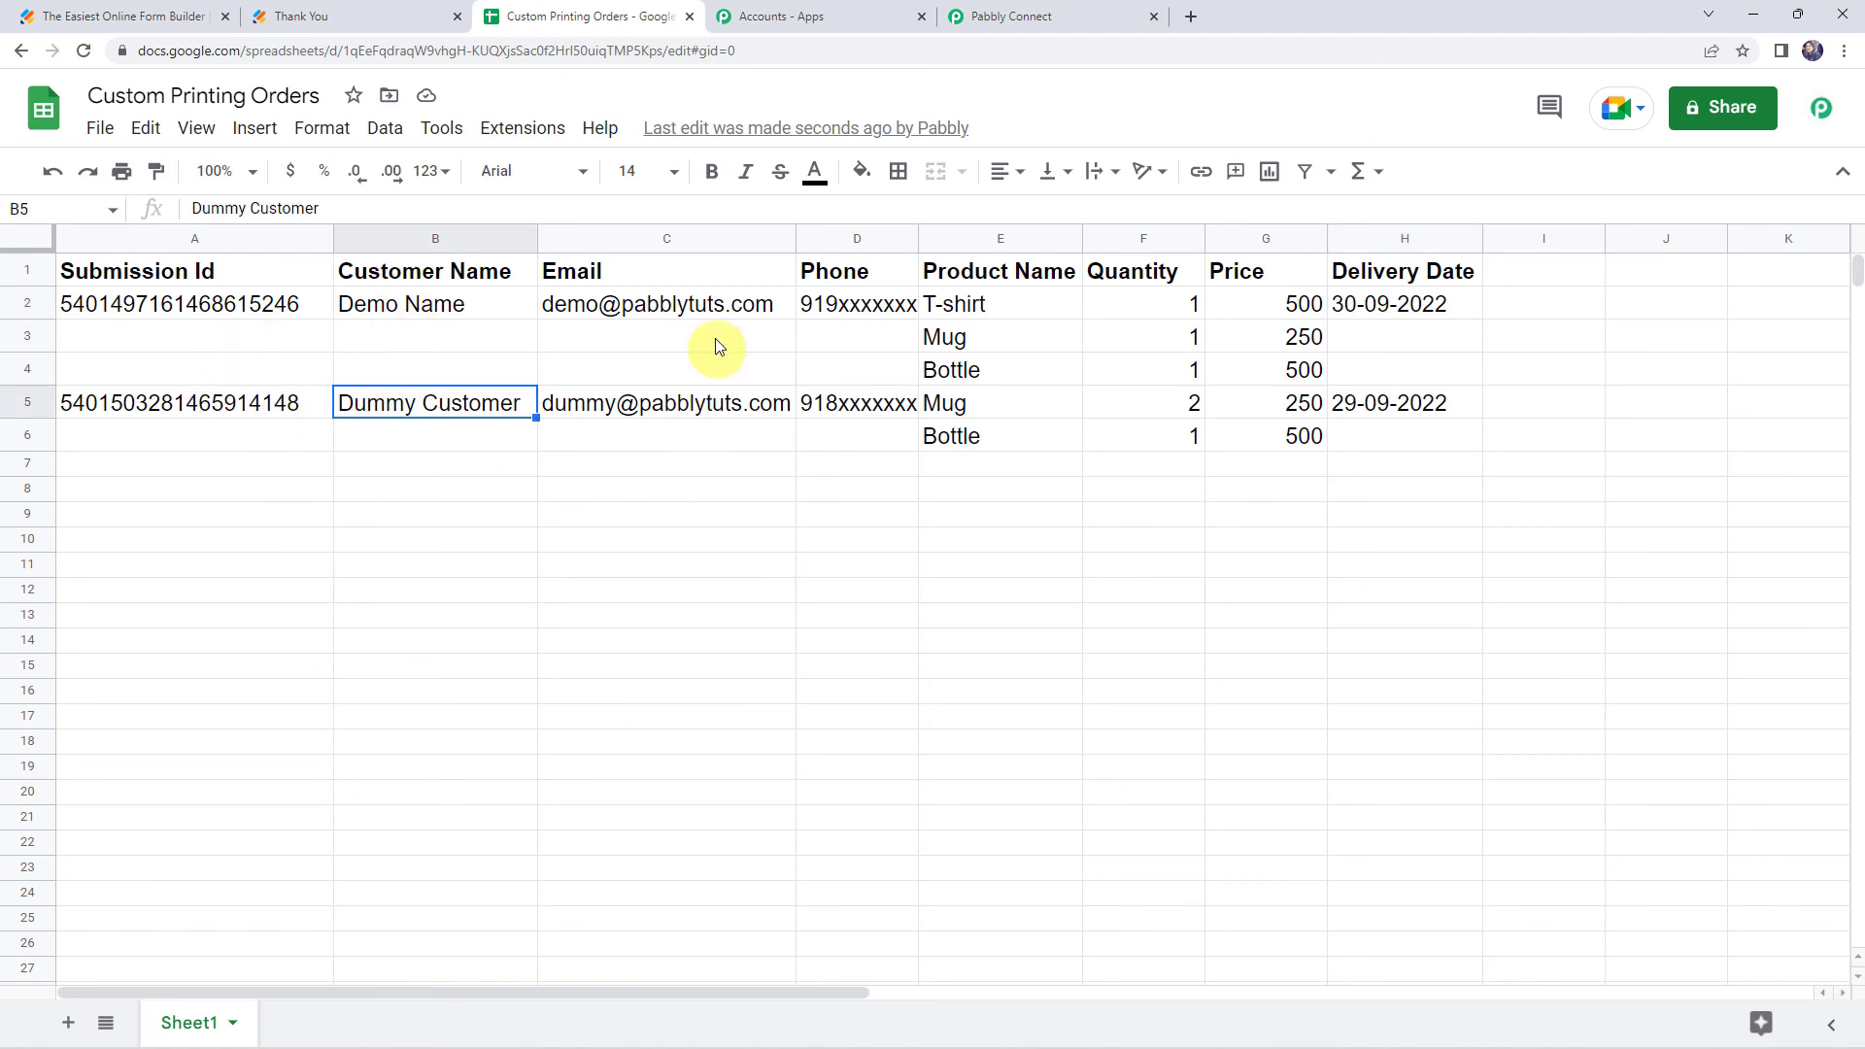
left_click(760, 408)
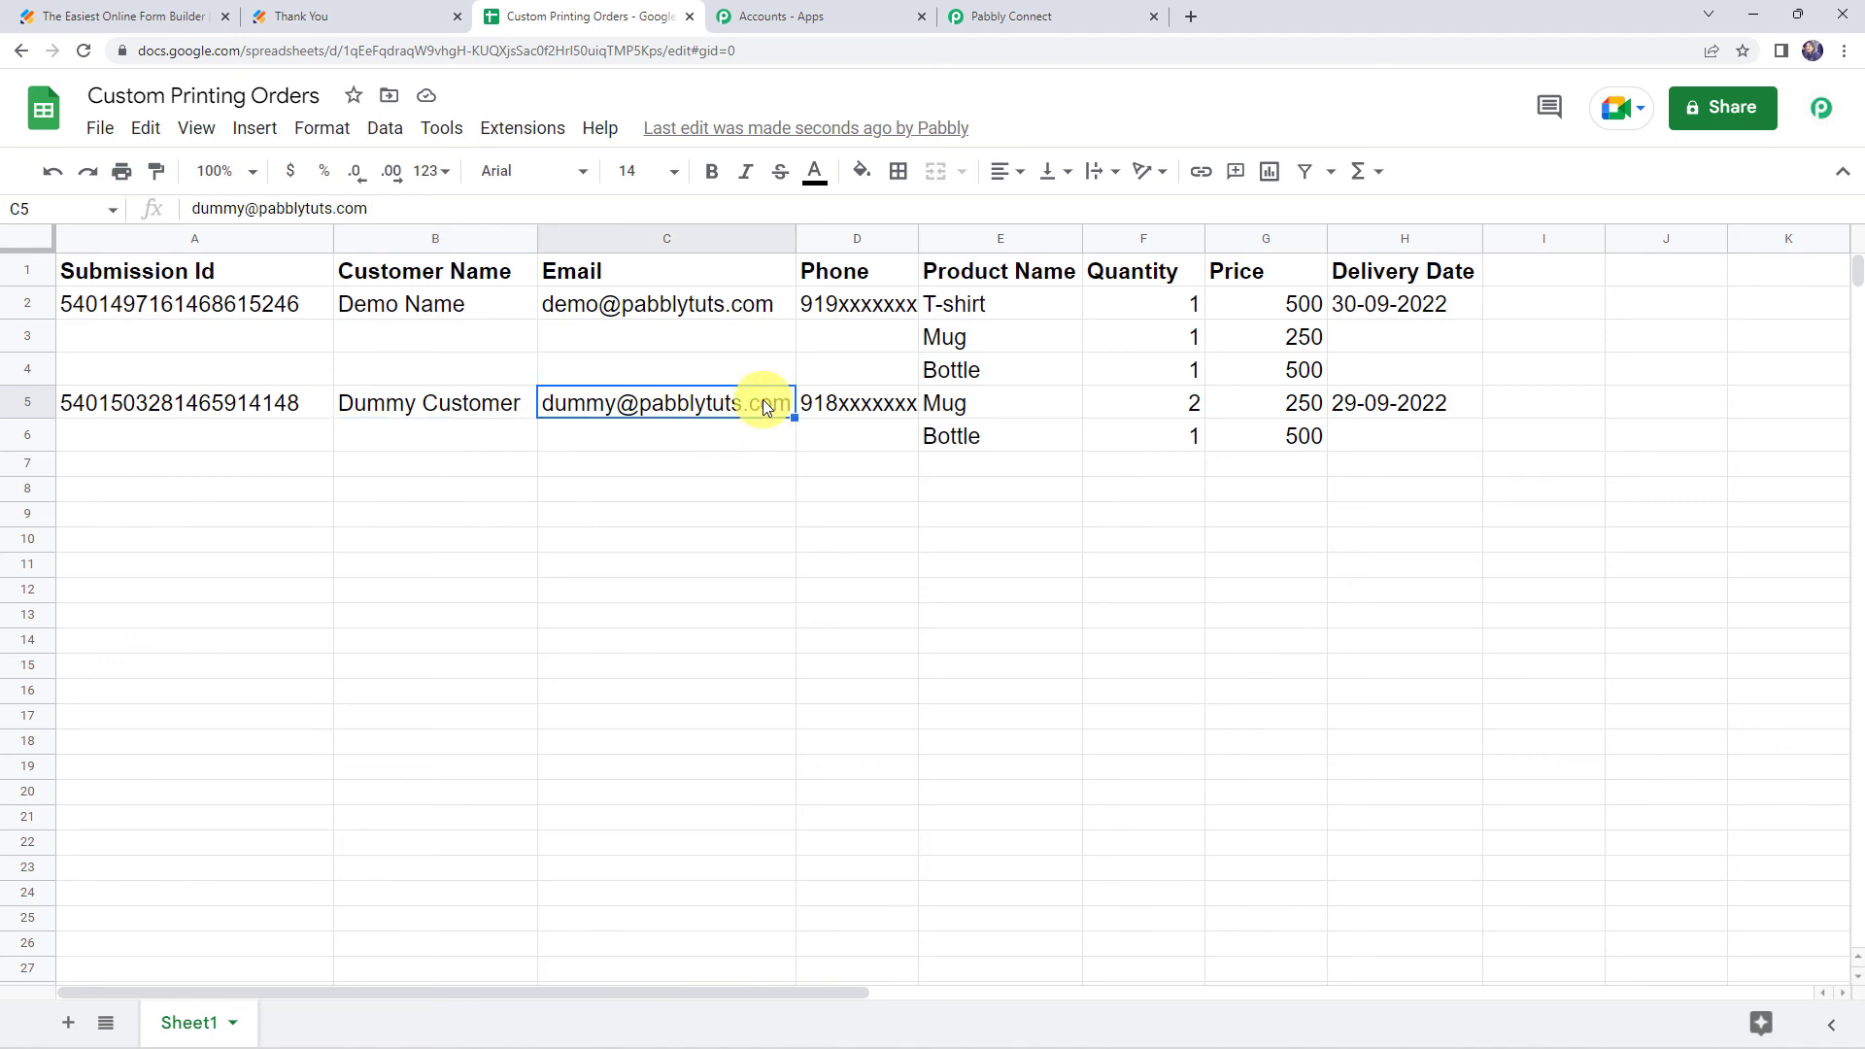
left_click(979, 402)
left_click(985, 445)
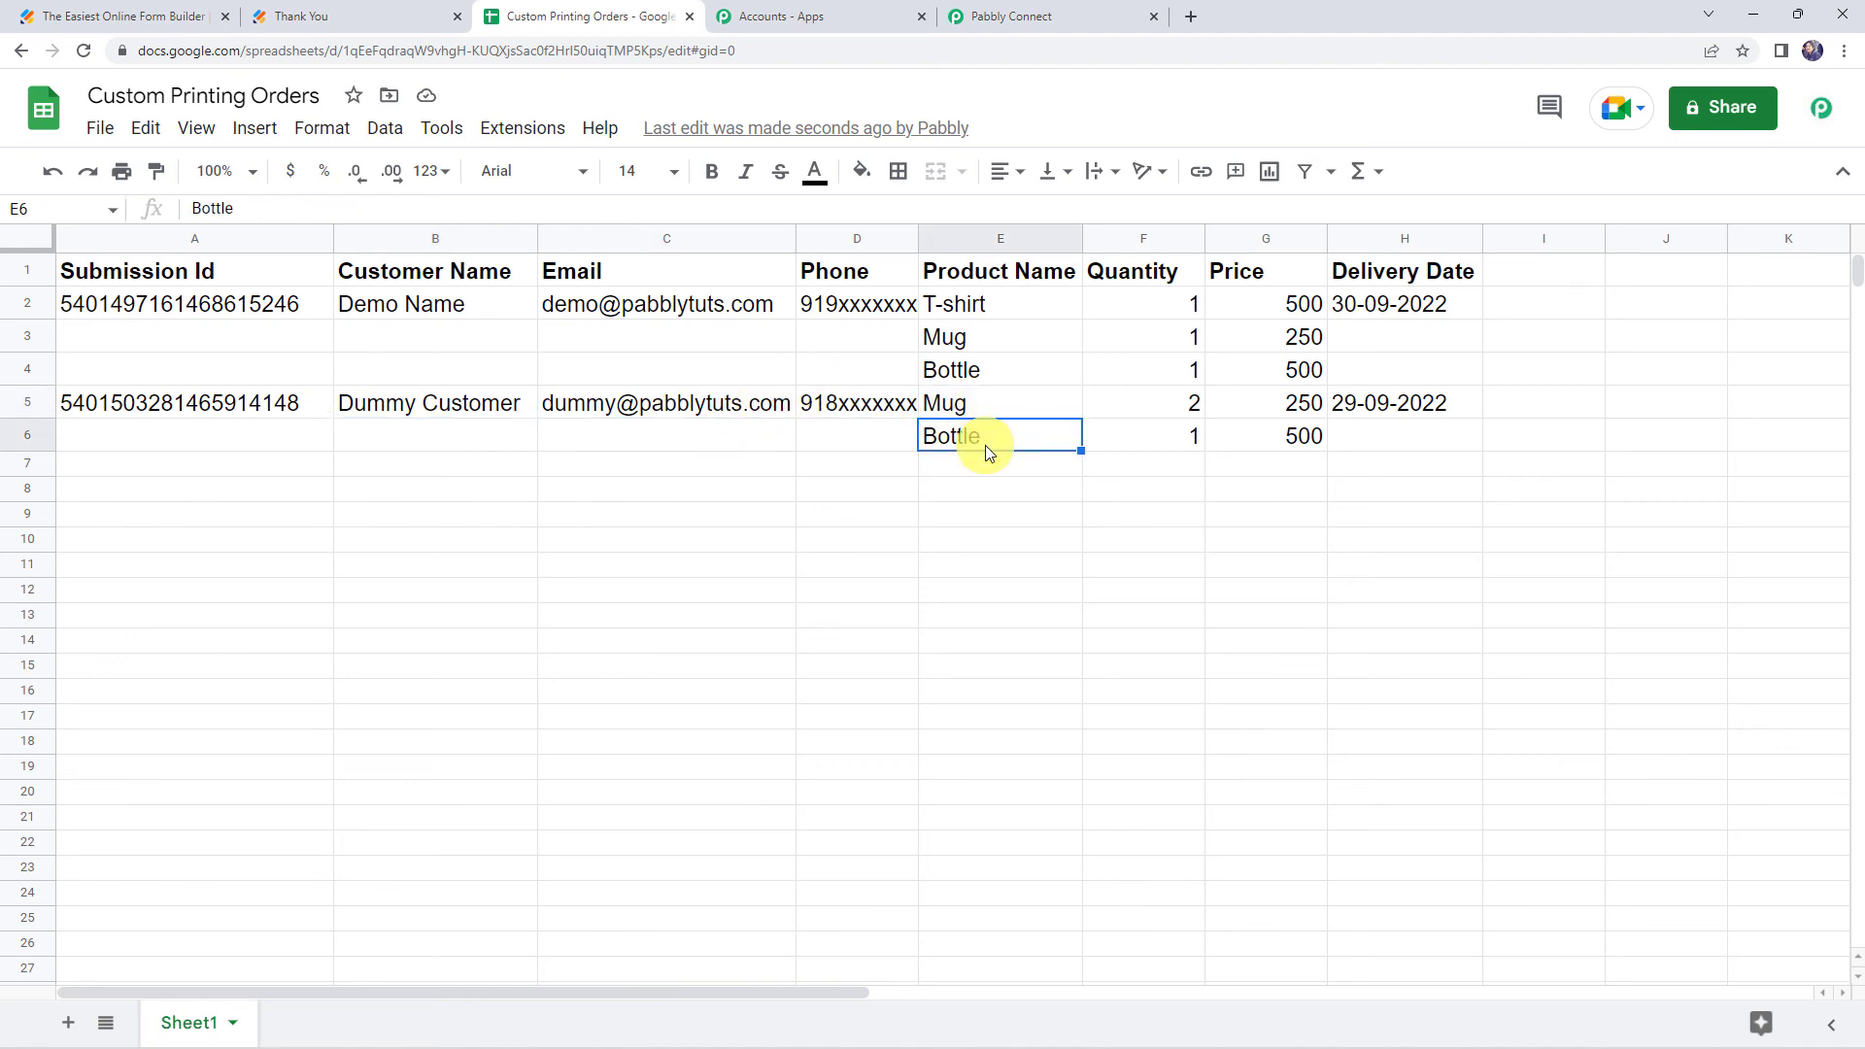
left_click(996, 405)
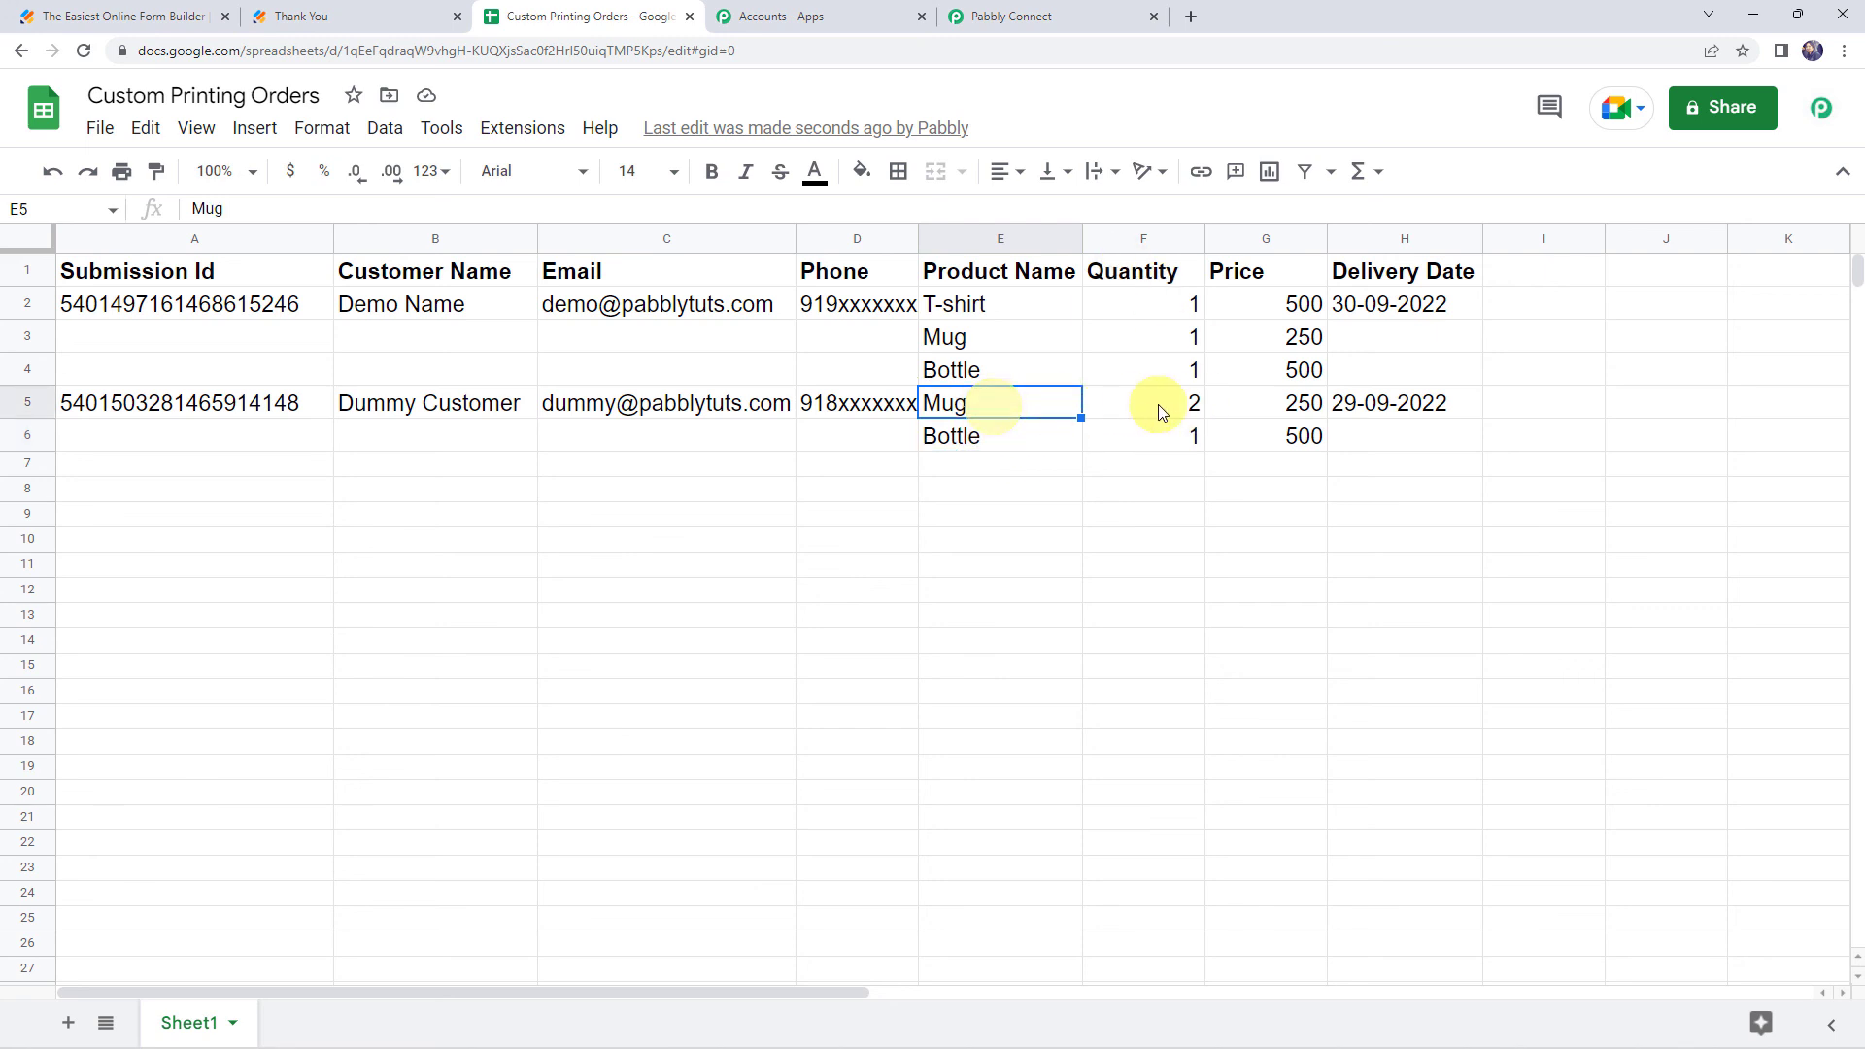
left_click(1162, 405)
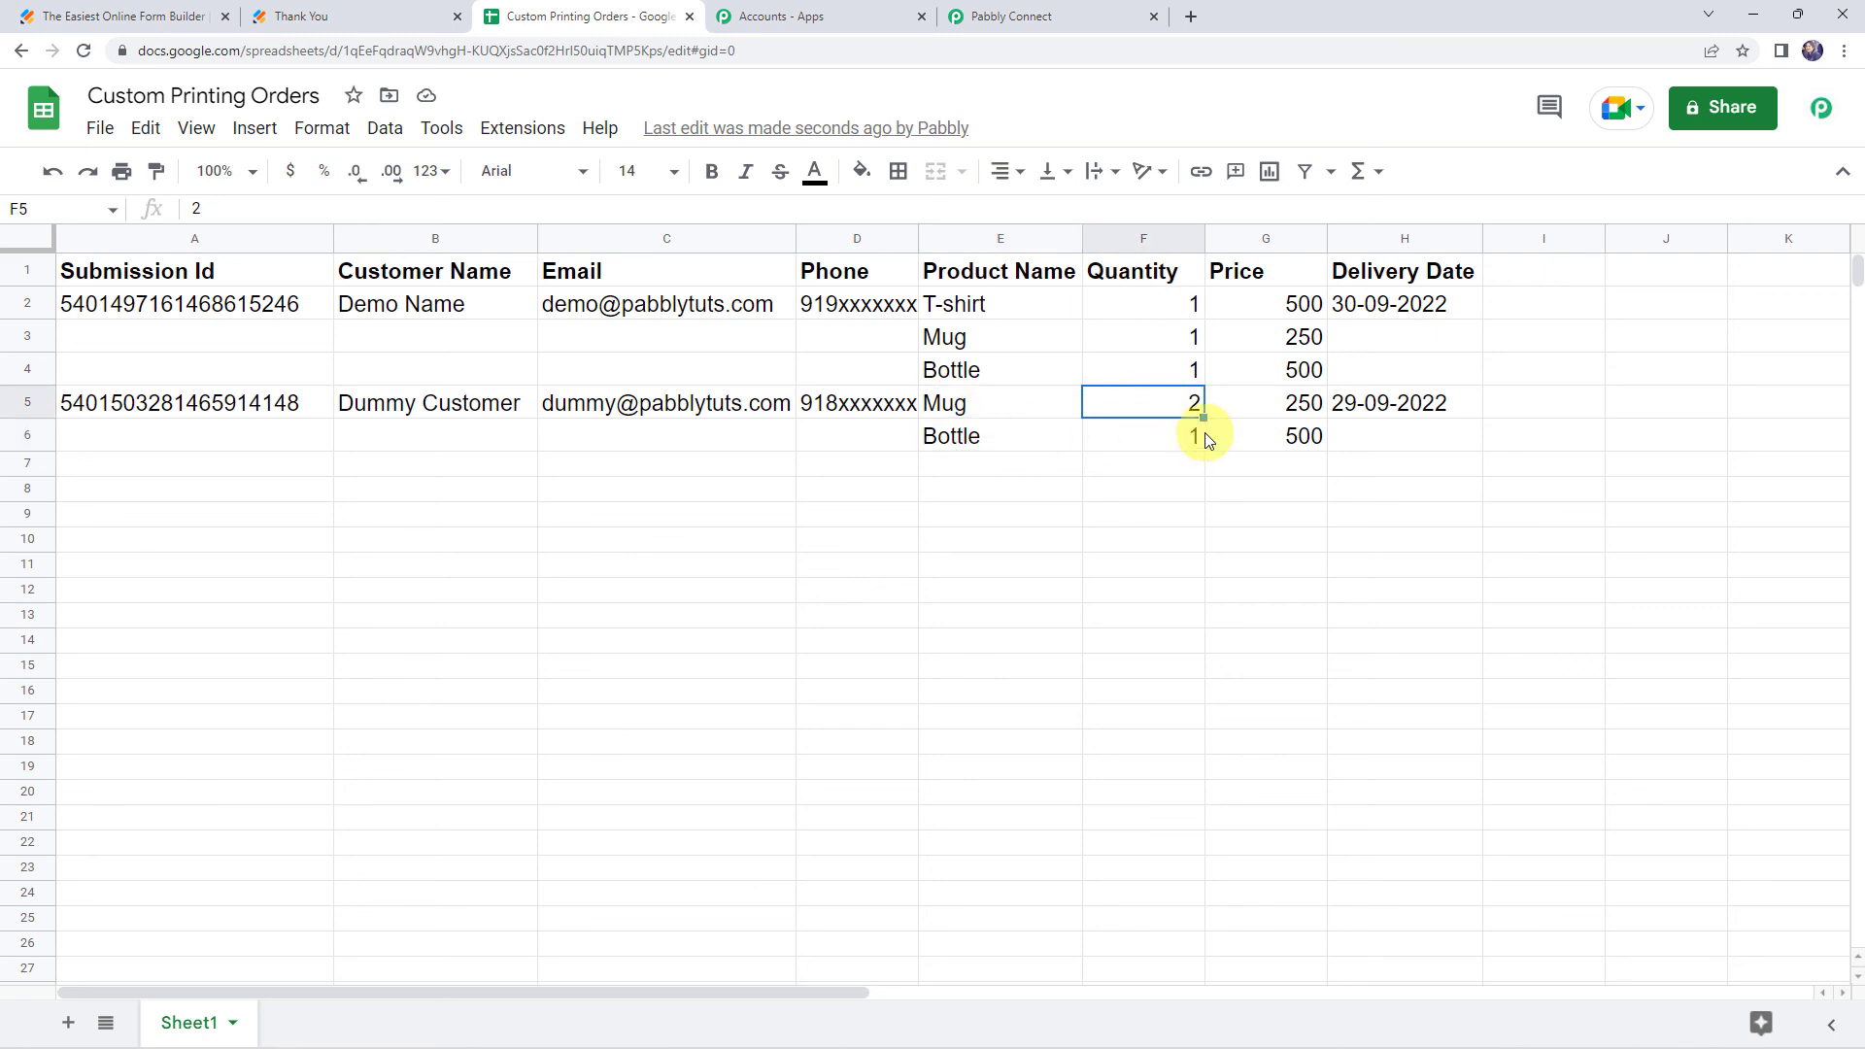
left_click(1185, 434)
left_click_drag(1243, 408, 1249, 434)
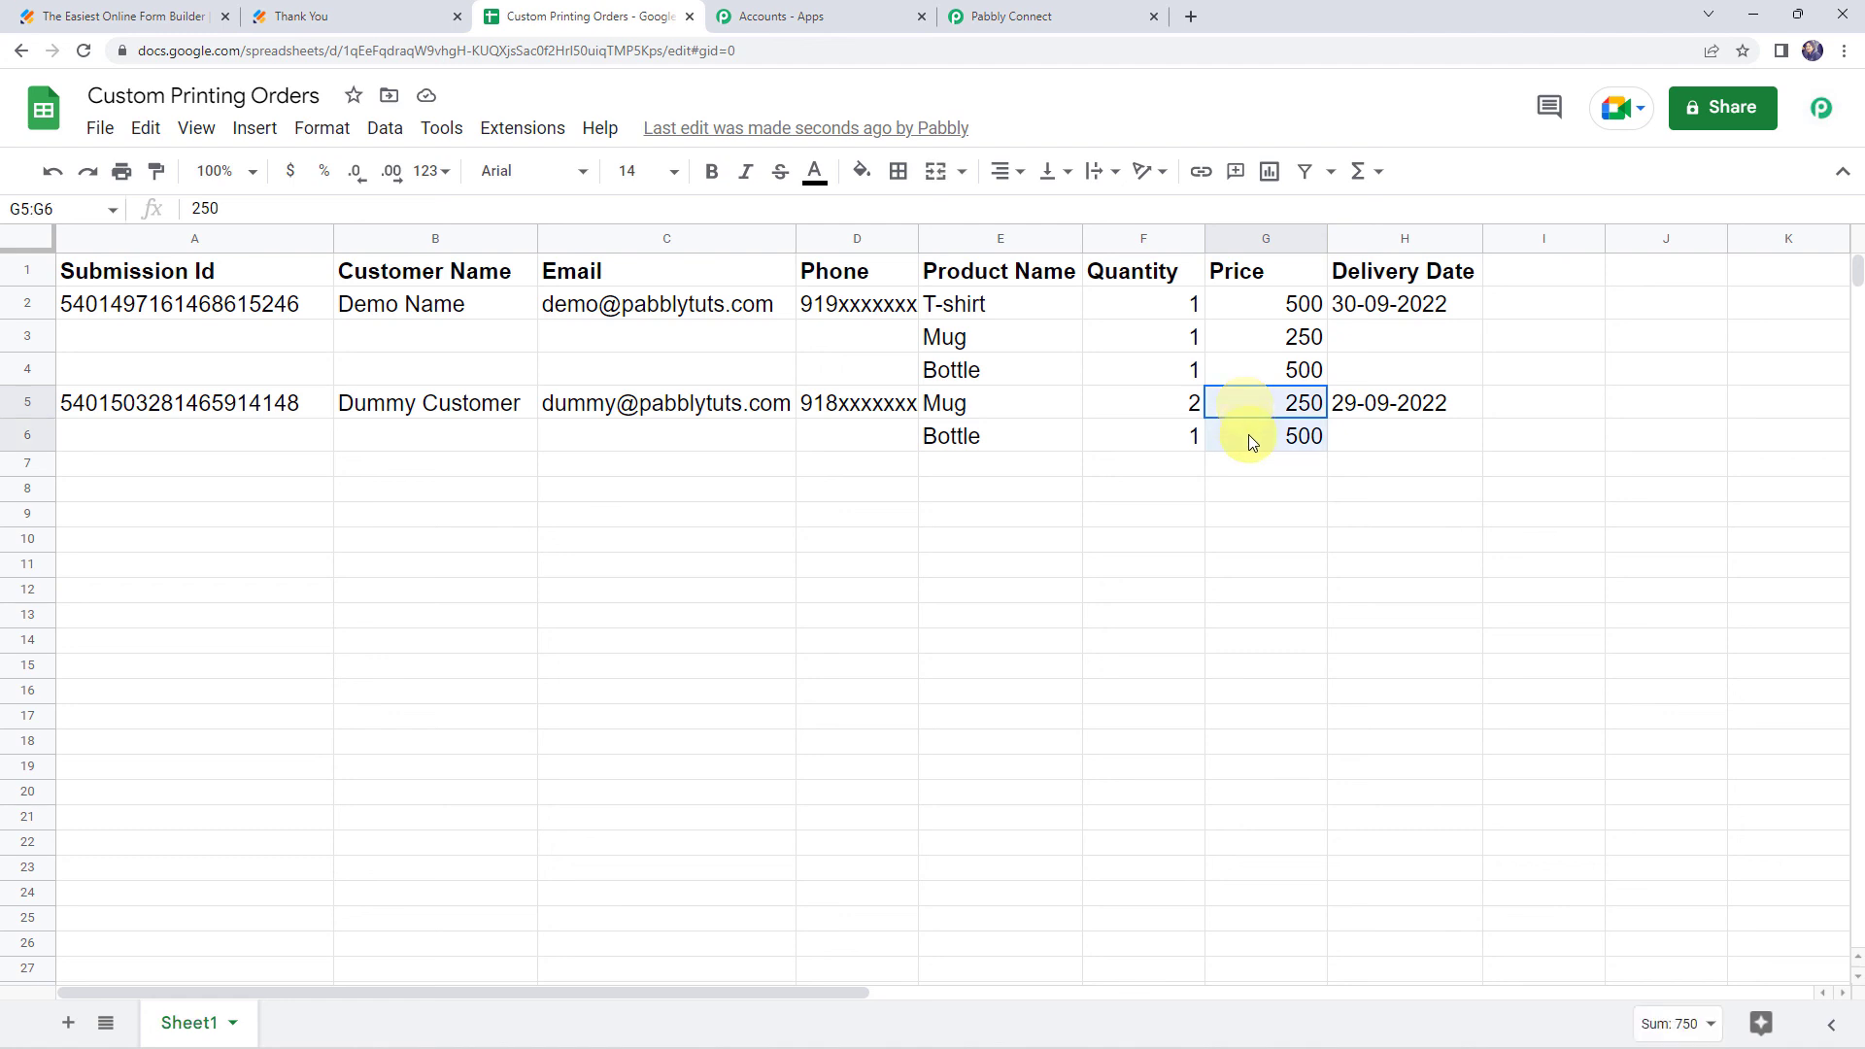
left_click(1399, 415)
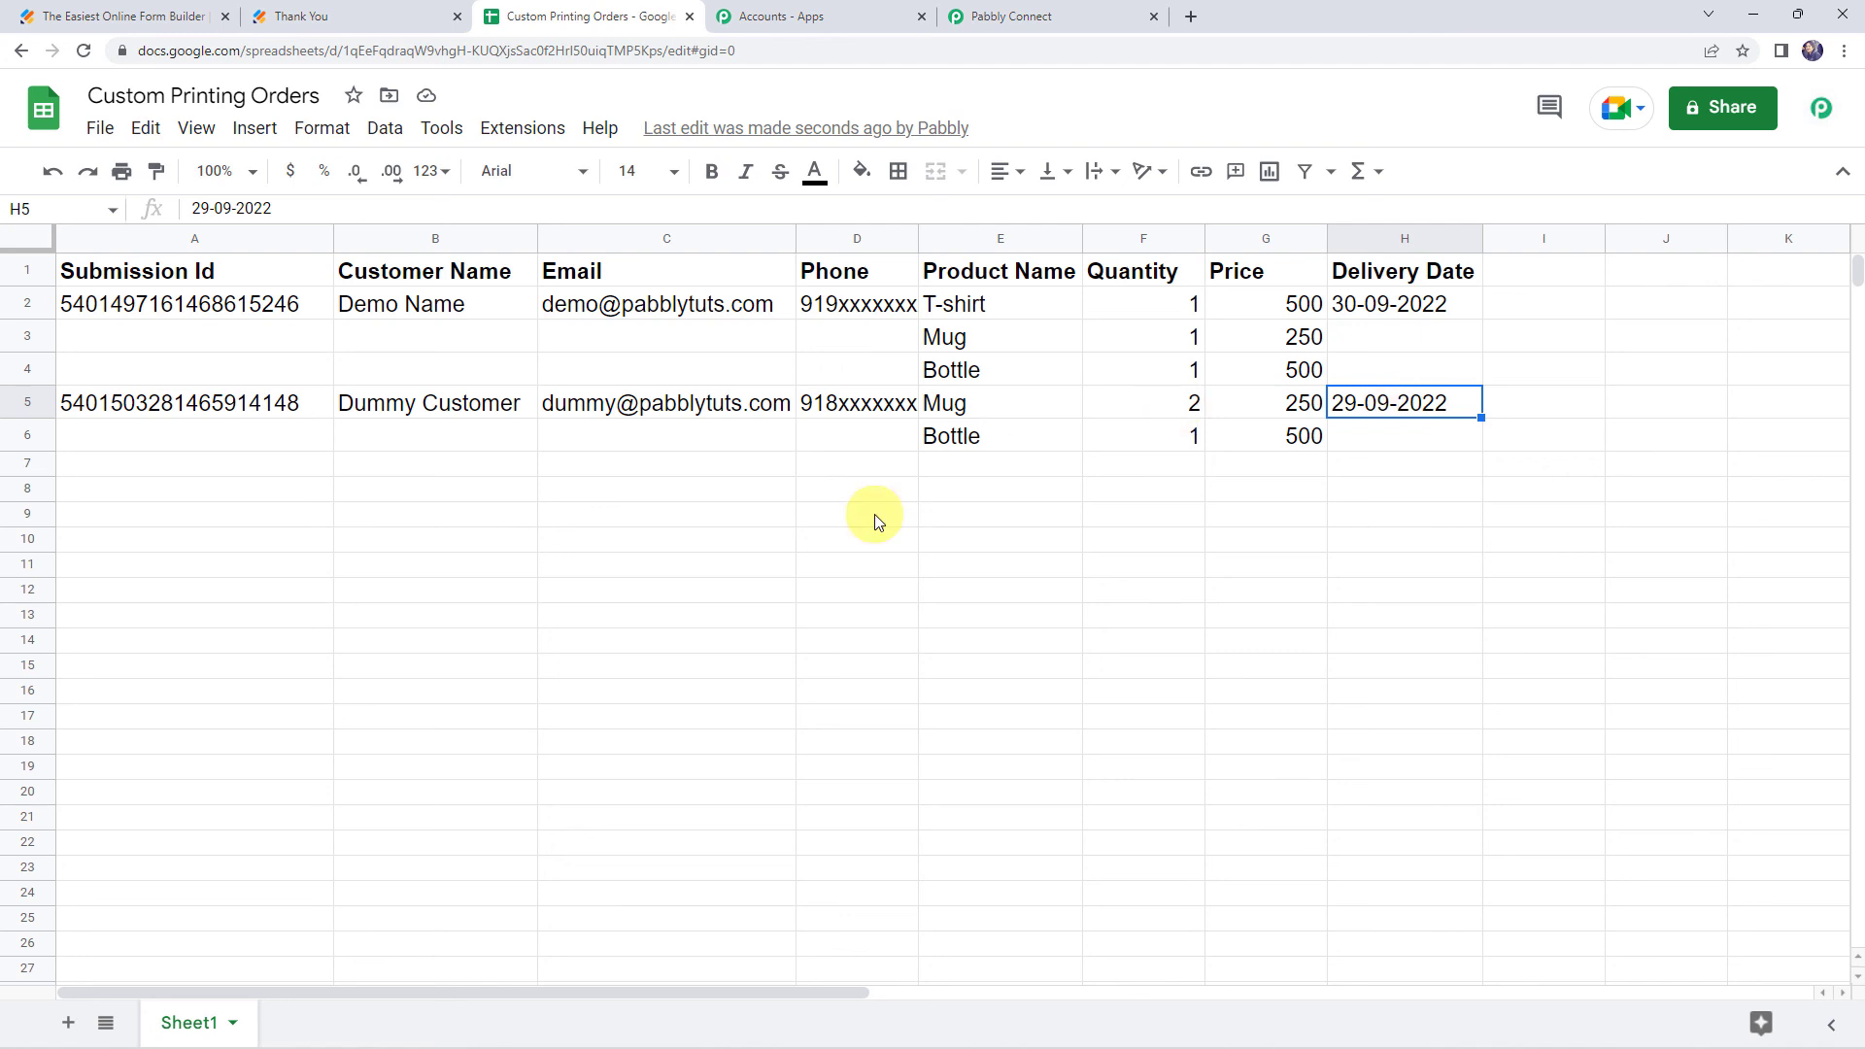
Return to the Pabbly Connect workflow and collapse the Google Sheets action and JotForm trigger panels
left_click(1017, 12)
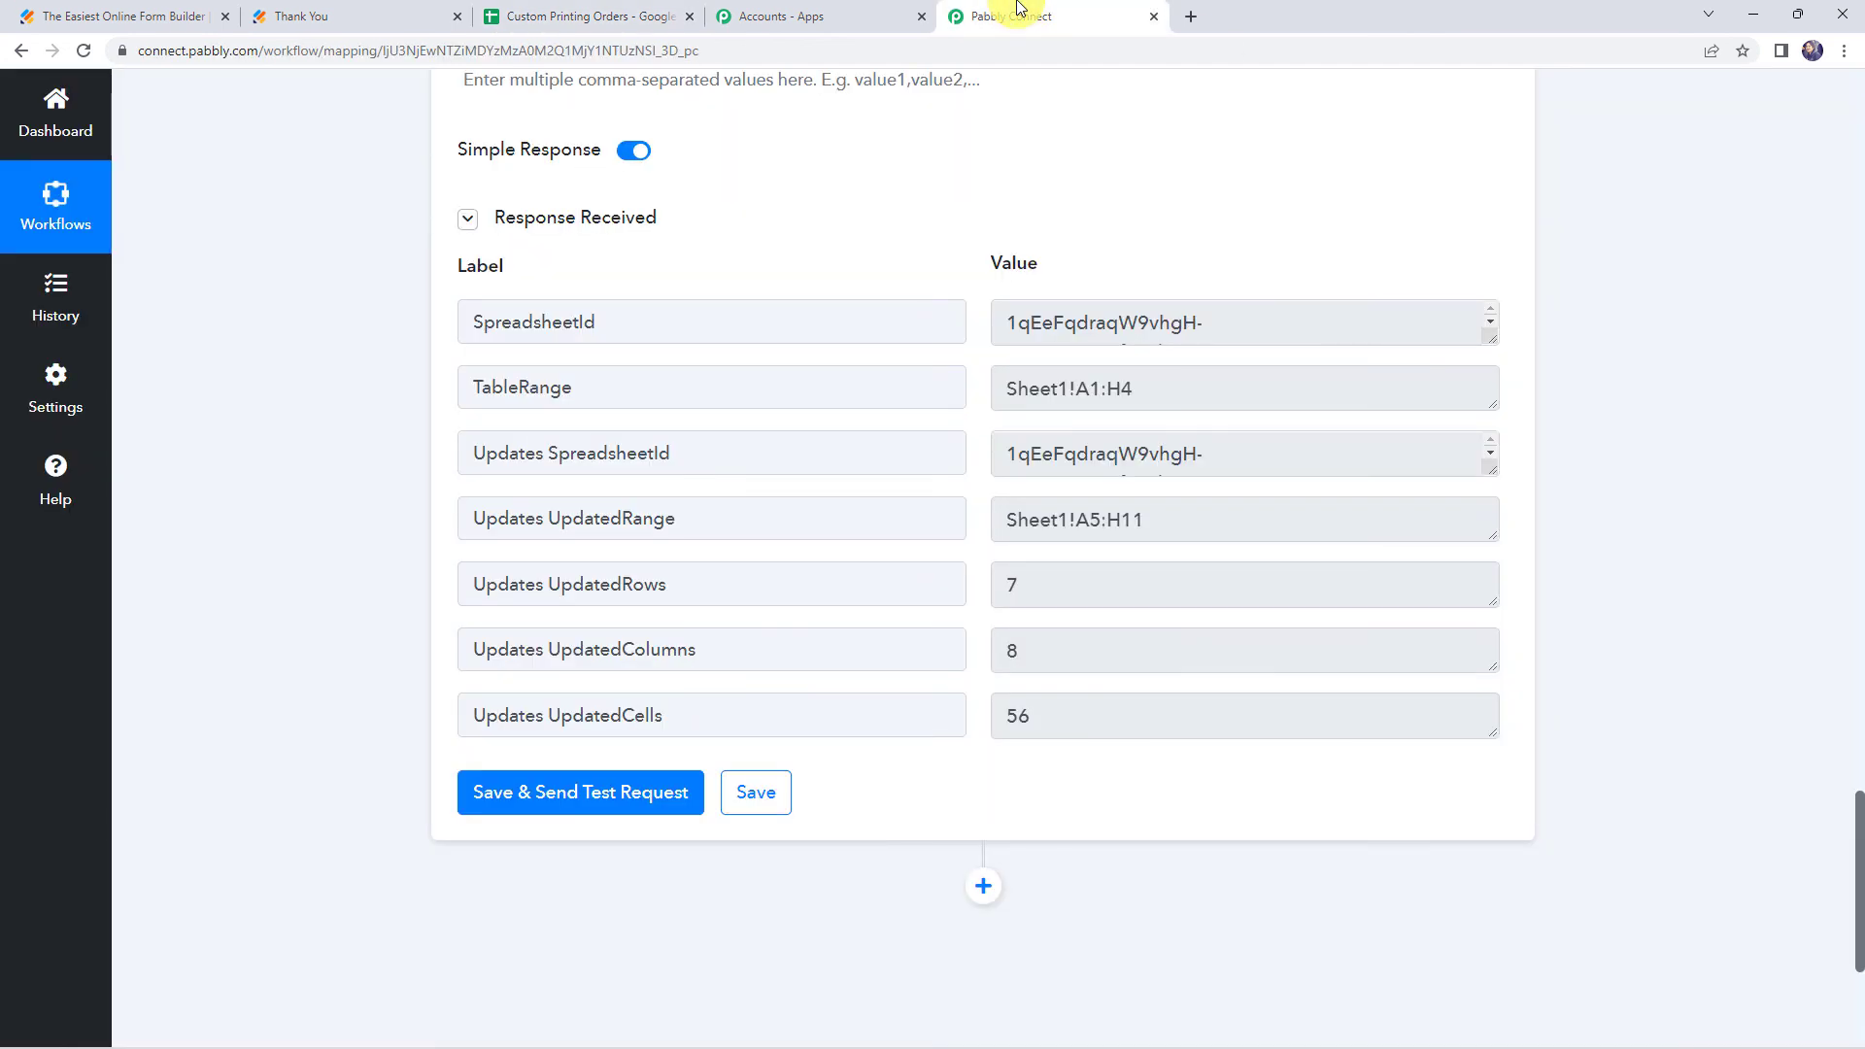
scroll(323, 406, "up", 10)
scroll(321, 404, "up", 10)
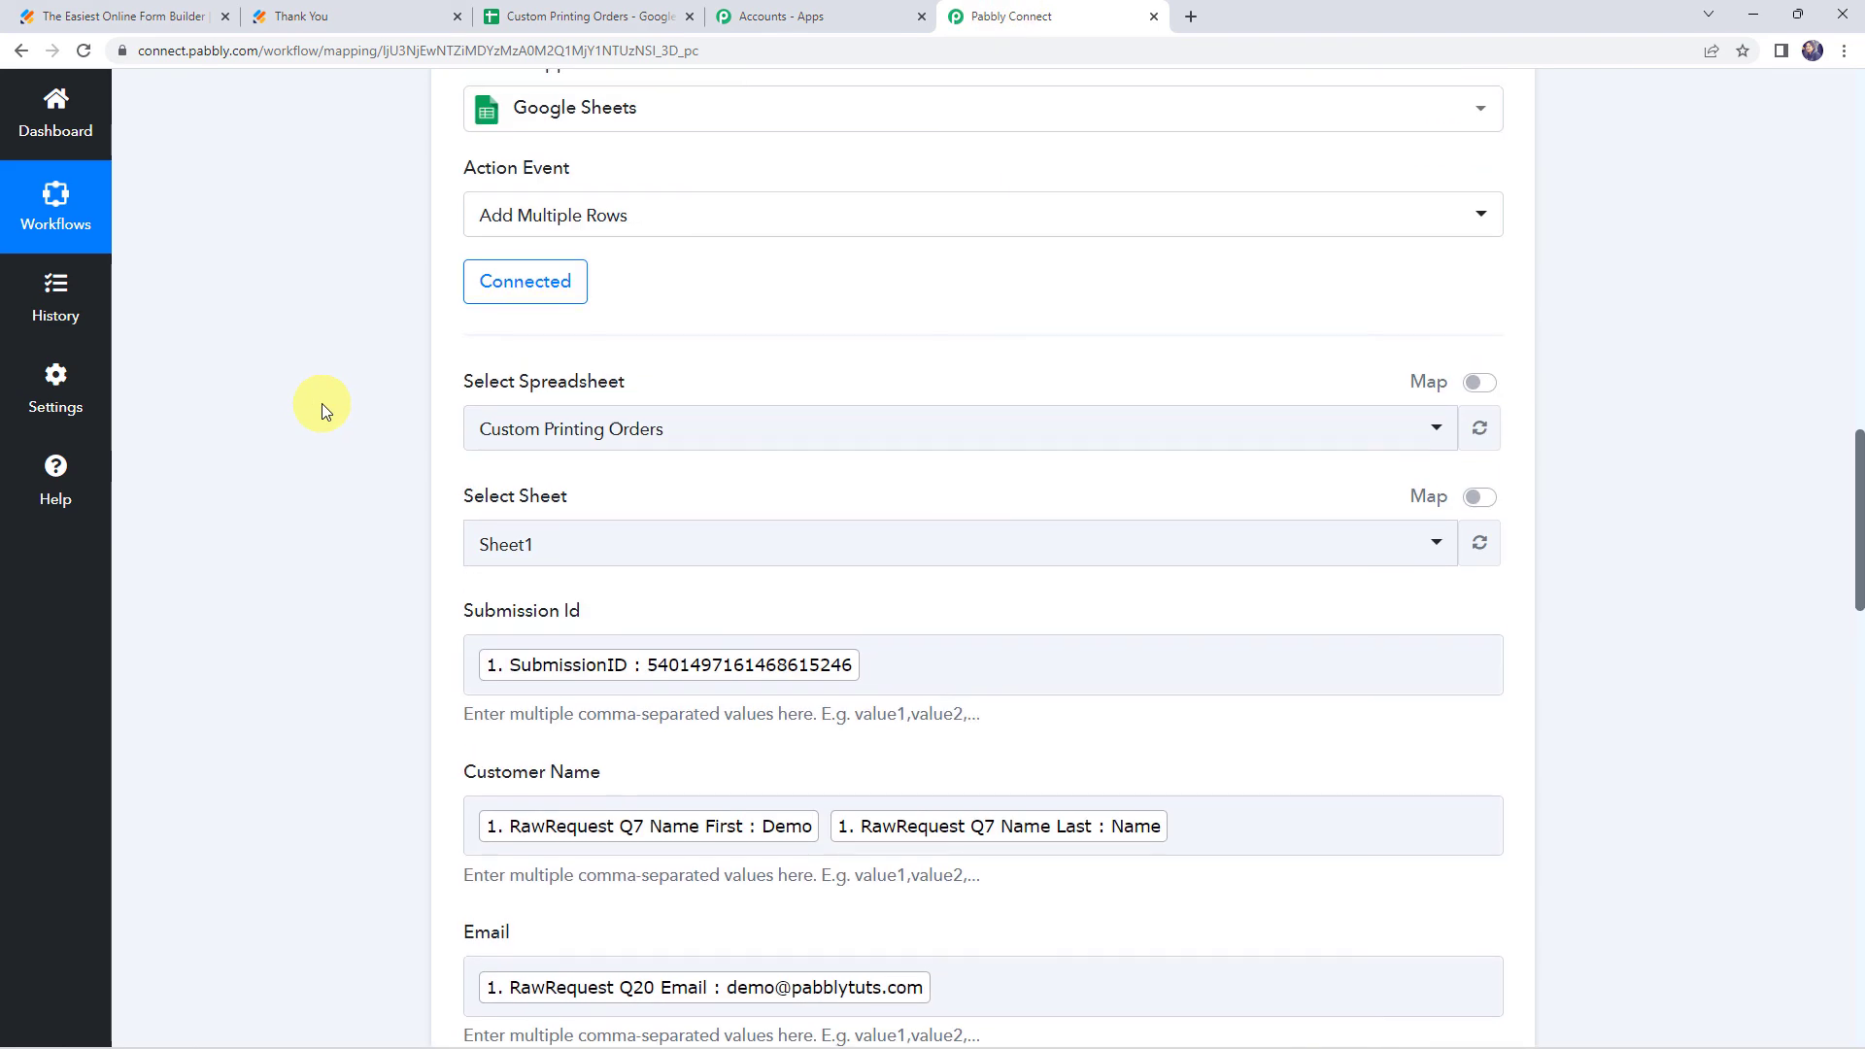
left_click(907, 326)
scroll(908, 326, "up", 15)
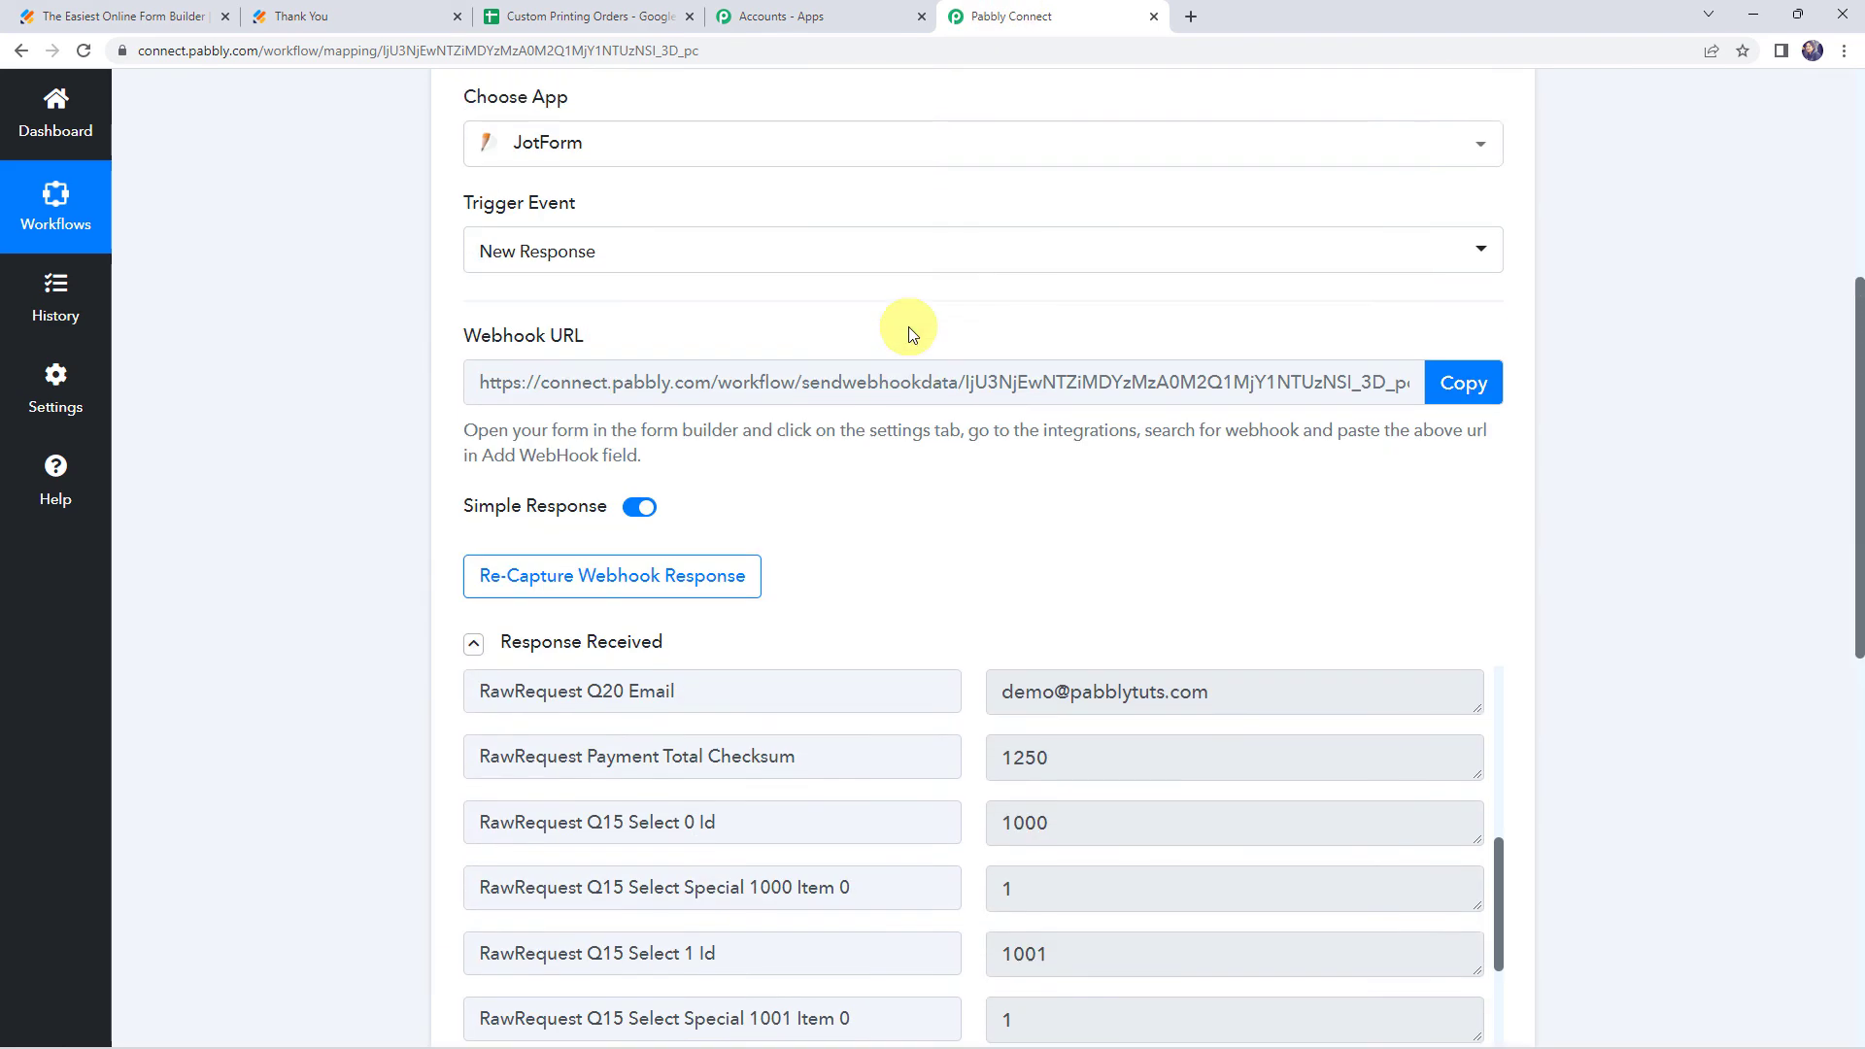
left_click(861, 393)
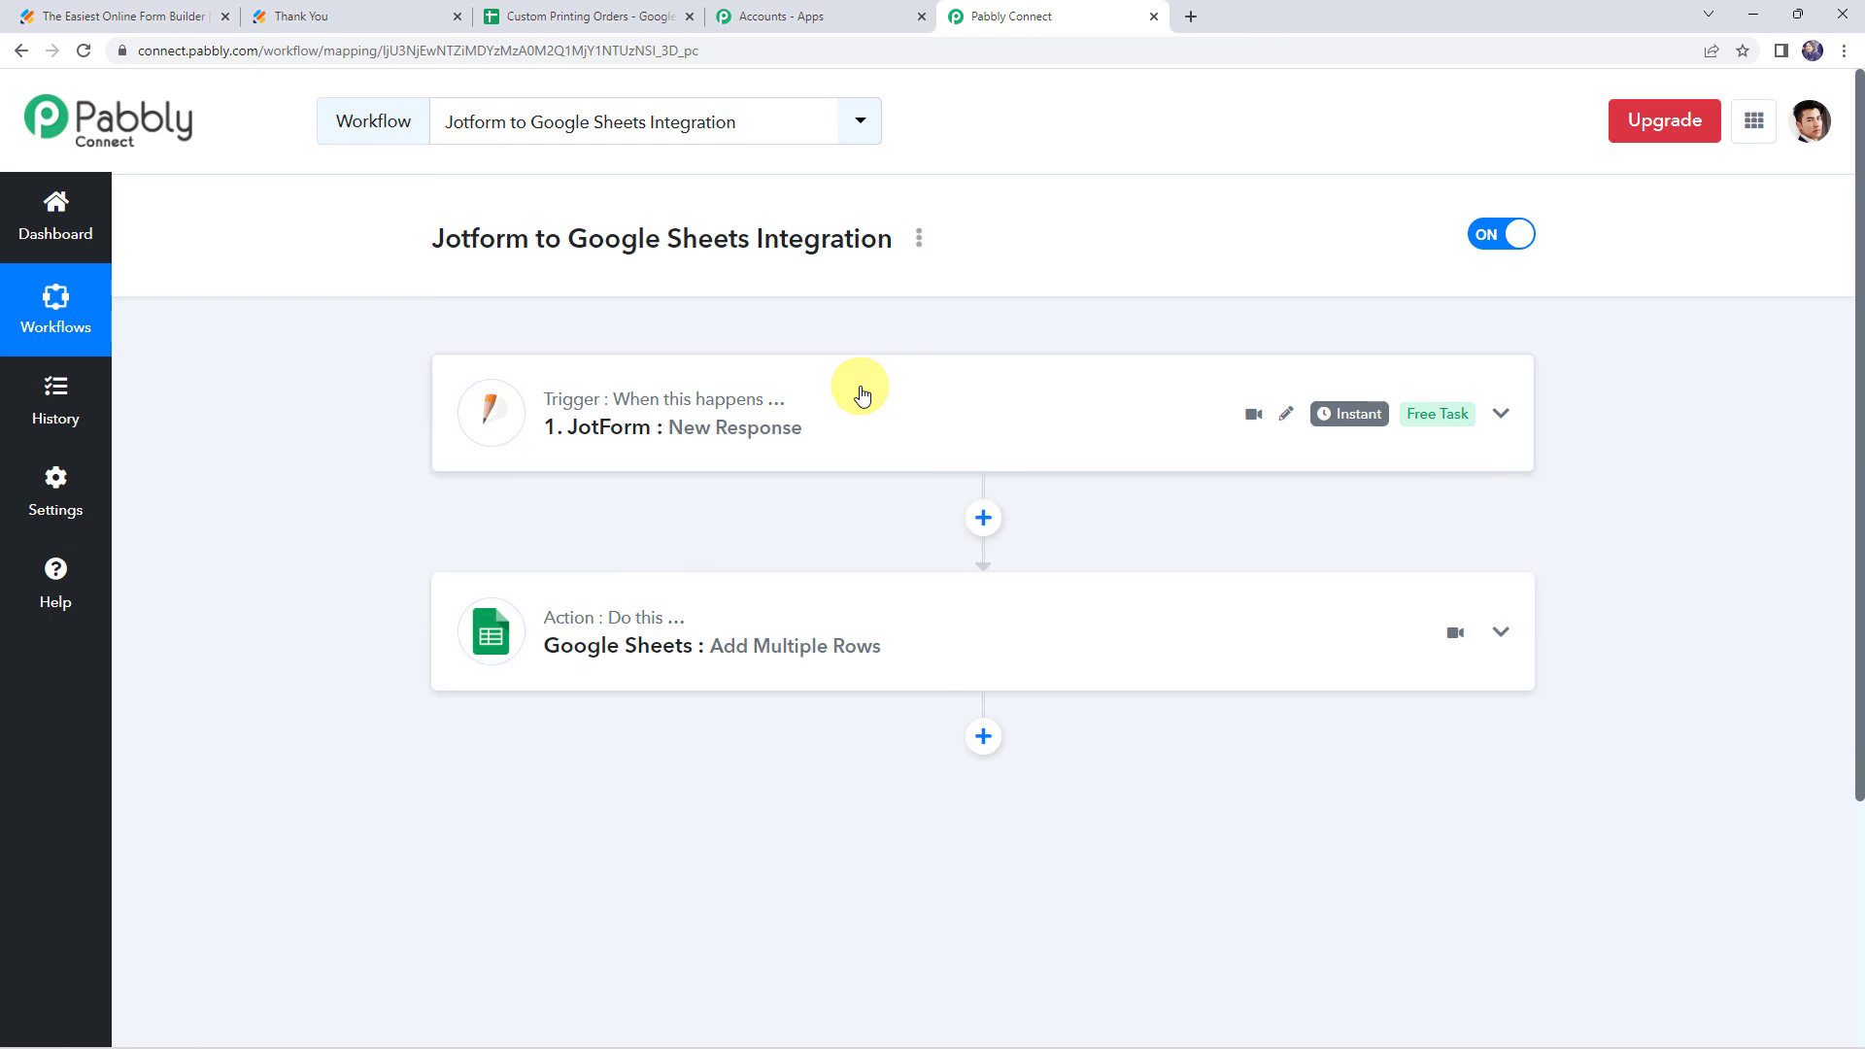